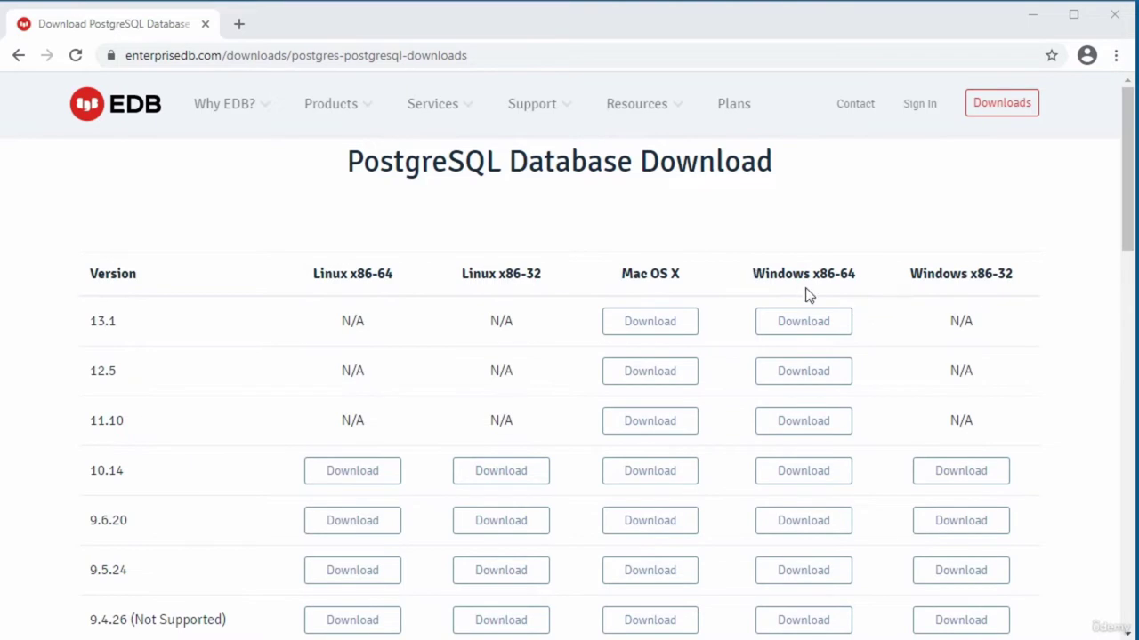
Download the PostgreSQL 13.1 Windows x86-64 installer from EnterpriseDB and run it
left_click(801, 329)
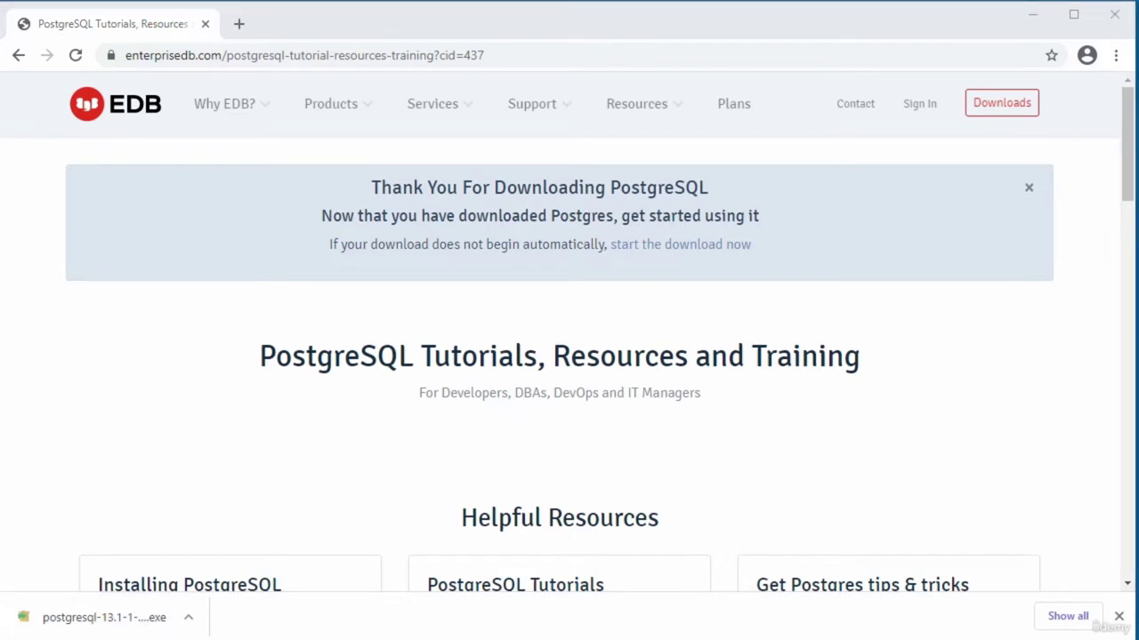
left_click(84, 623)
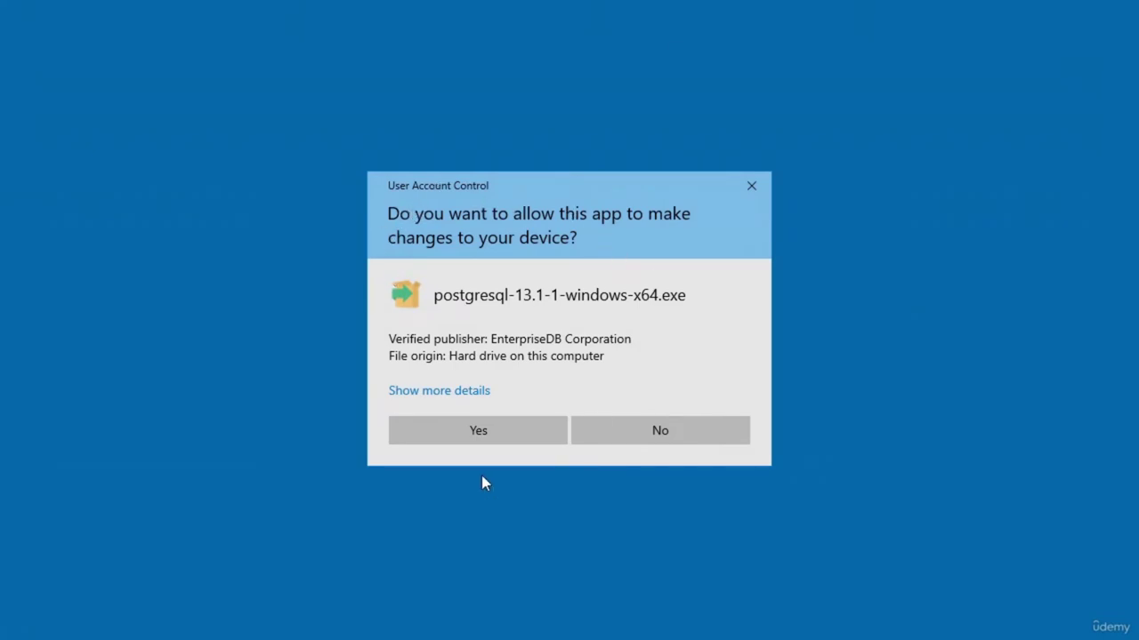
Allow the installer, then accept the default install directory, all components and data directory
left_click(485, 431)
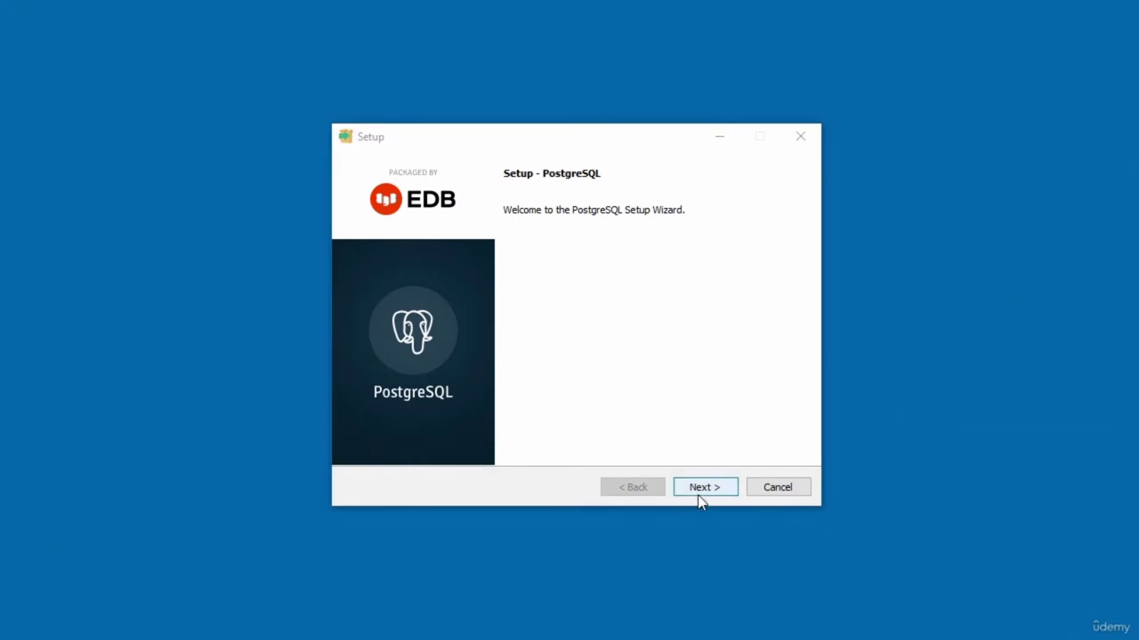
left_click(700, 496)
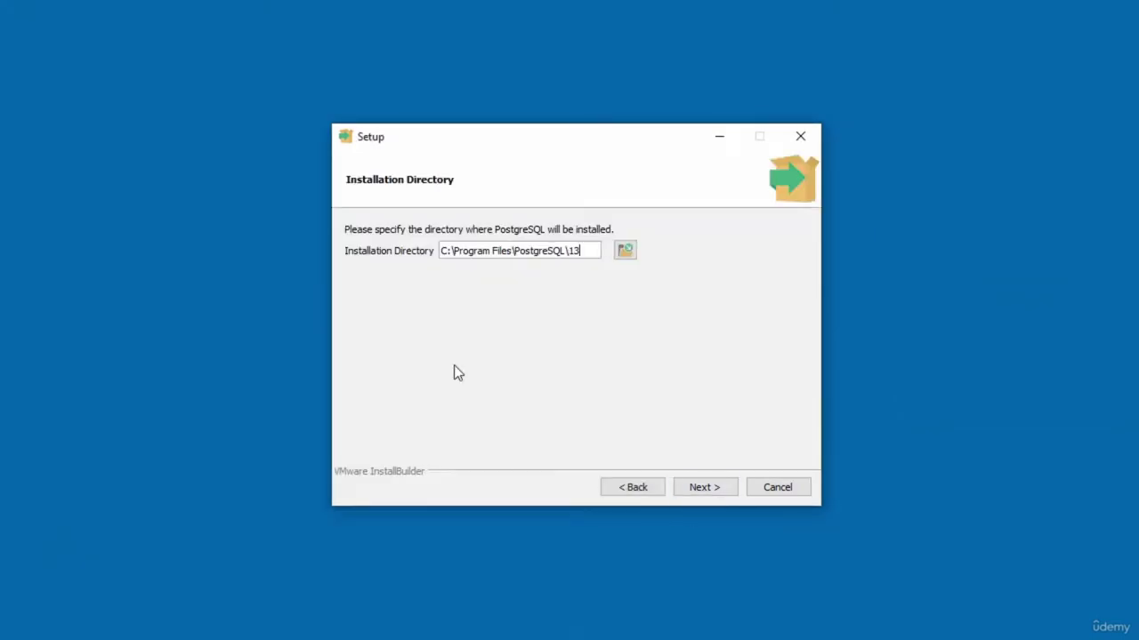
left_click(703, 492)
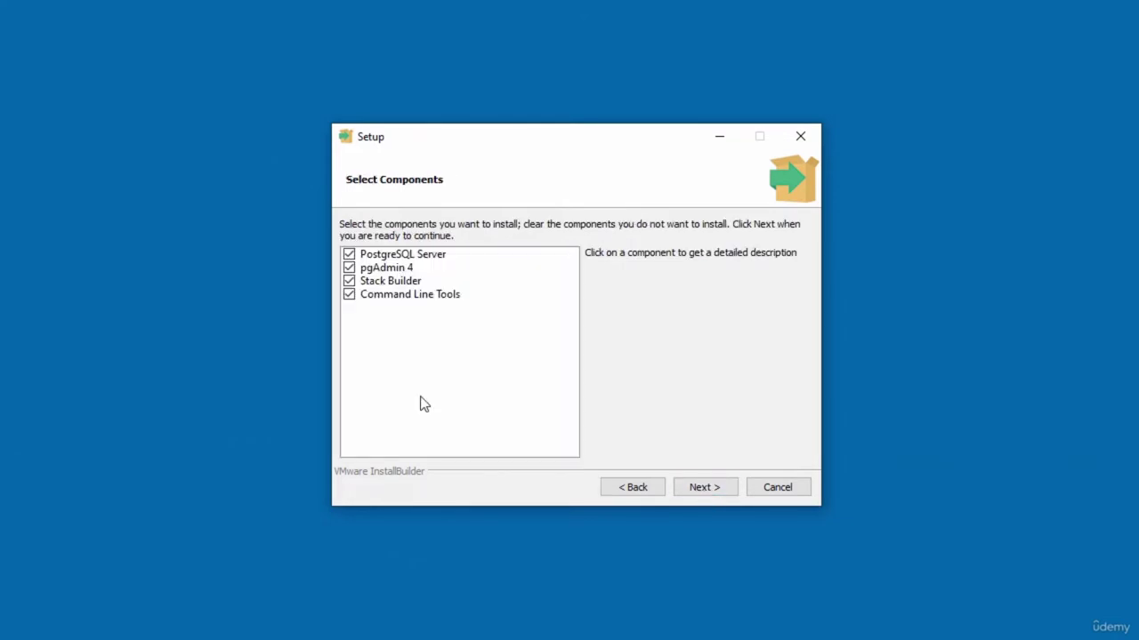
left_click(696, 489)
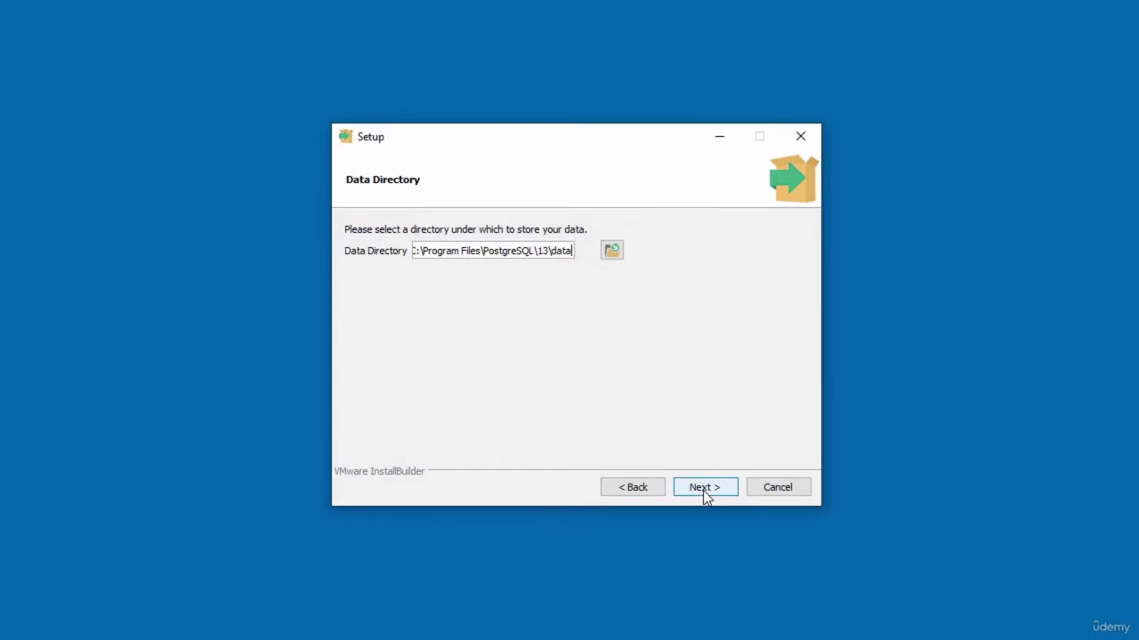
left_click(703, 491)
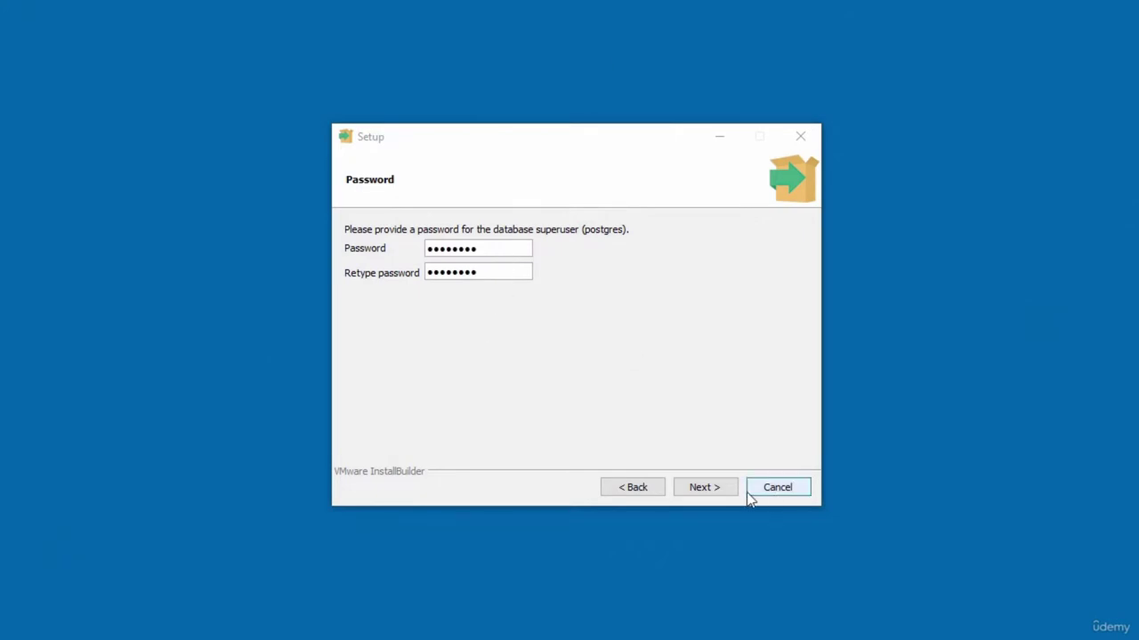
Install PostgreSQL 13 on port 5432 with the default locale, finishing without Stack Builder
left_click(706, 491)
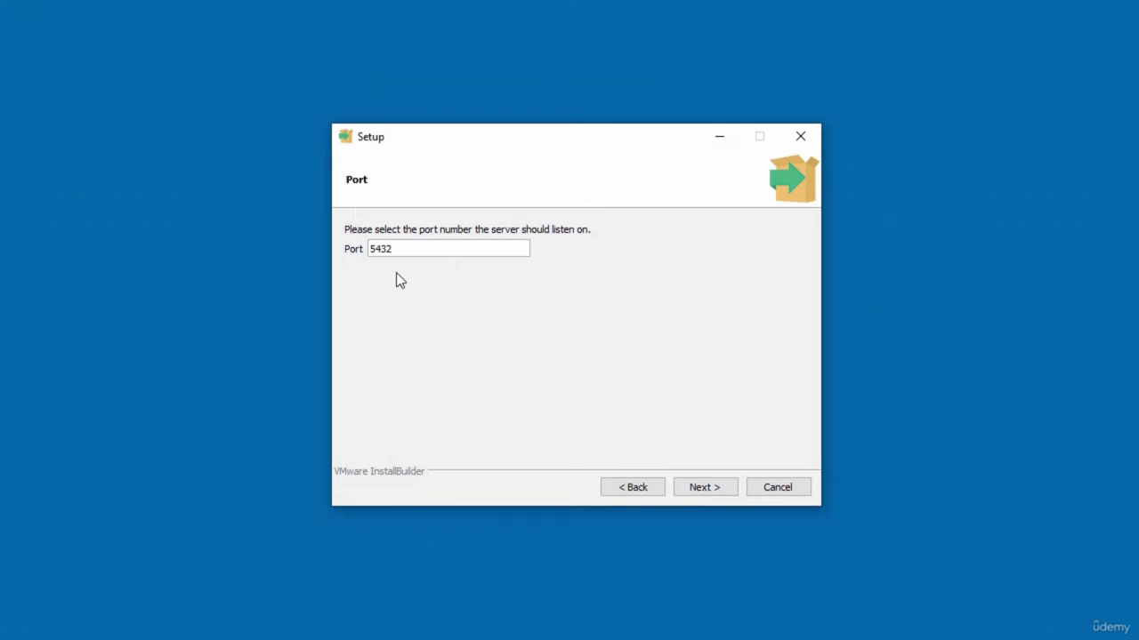
left_click(706, 491)
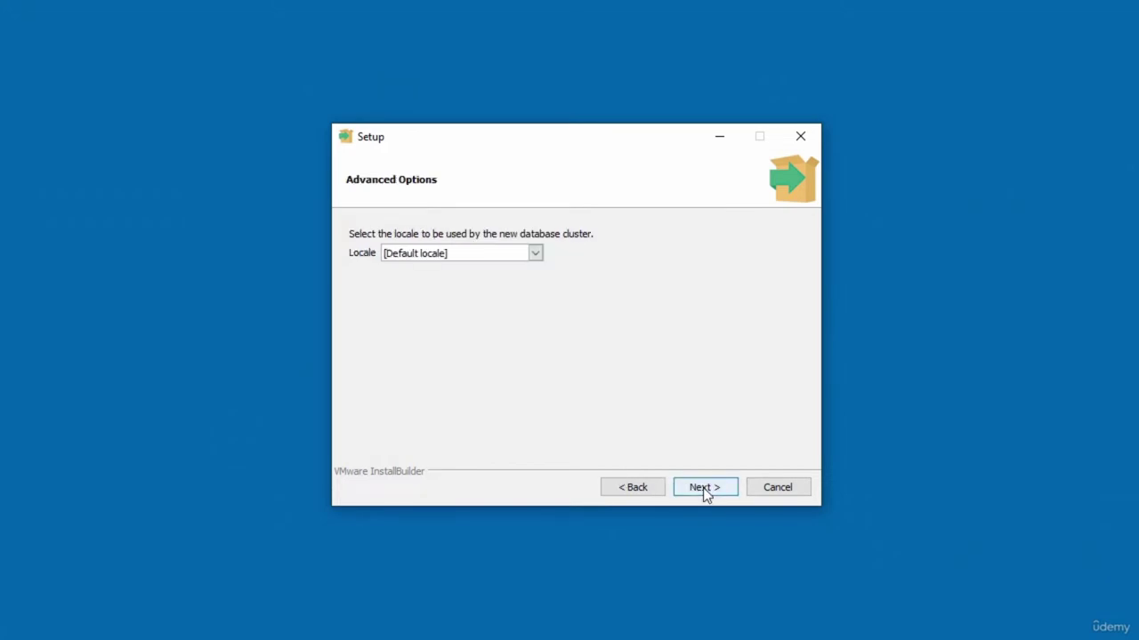
left_click(704, 491)
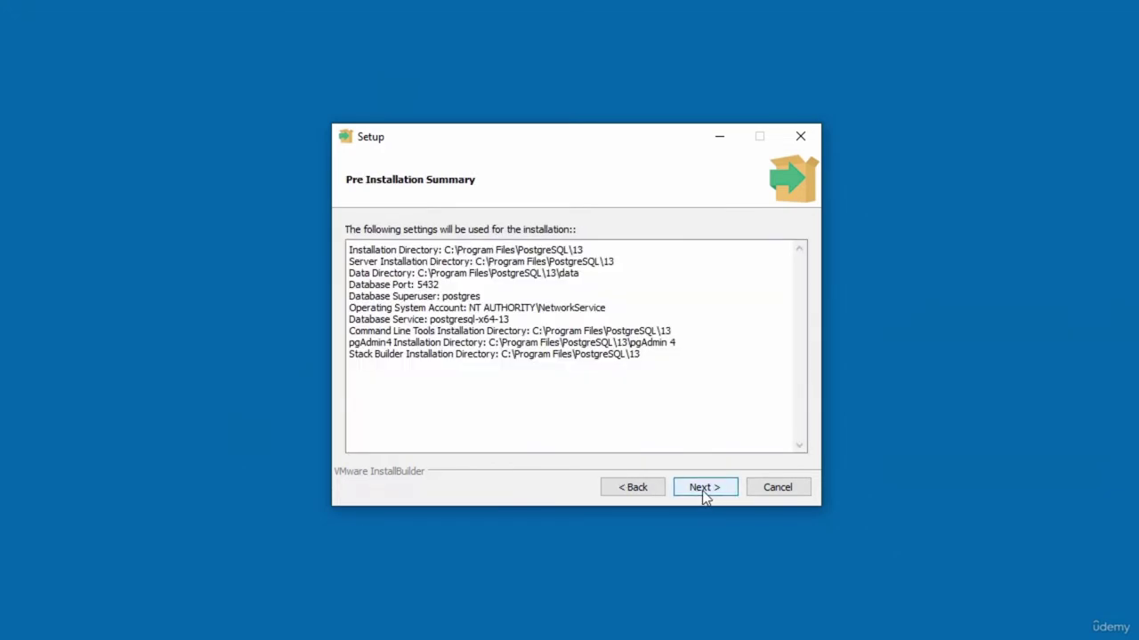
left_click(705, 491)
left_click(705, 491)
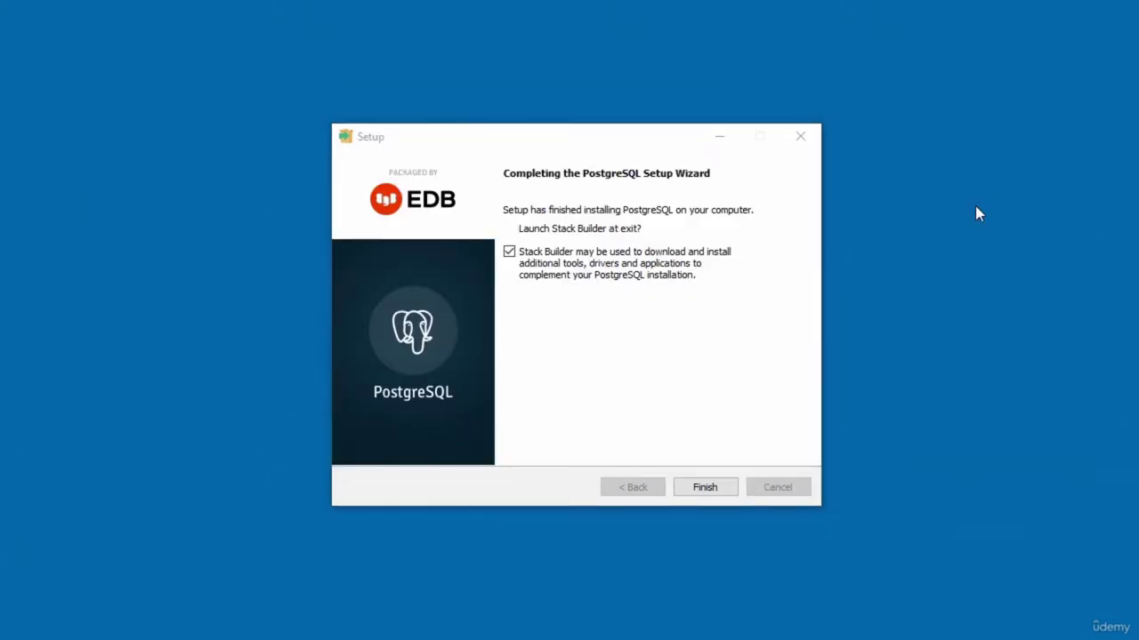
left_click(510, 256)
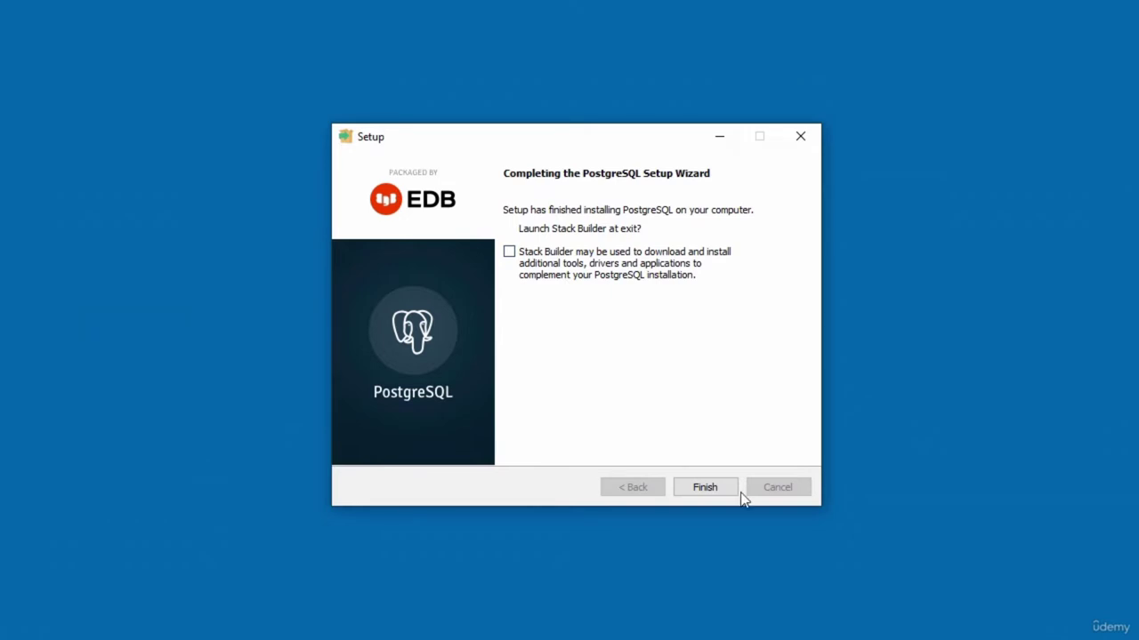
left_click(705, 488)
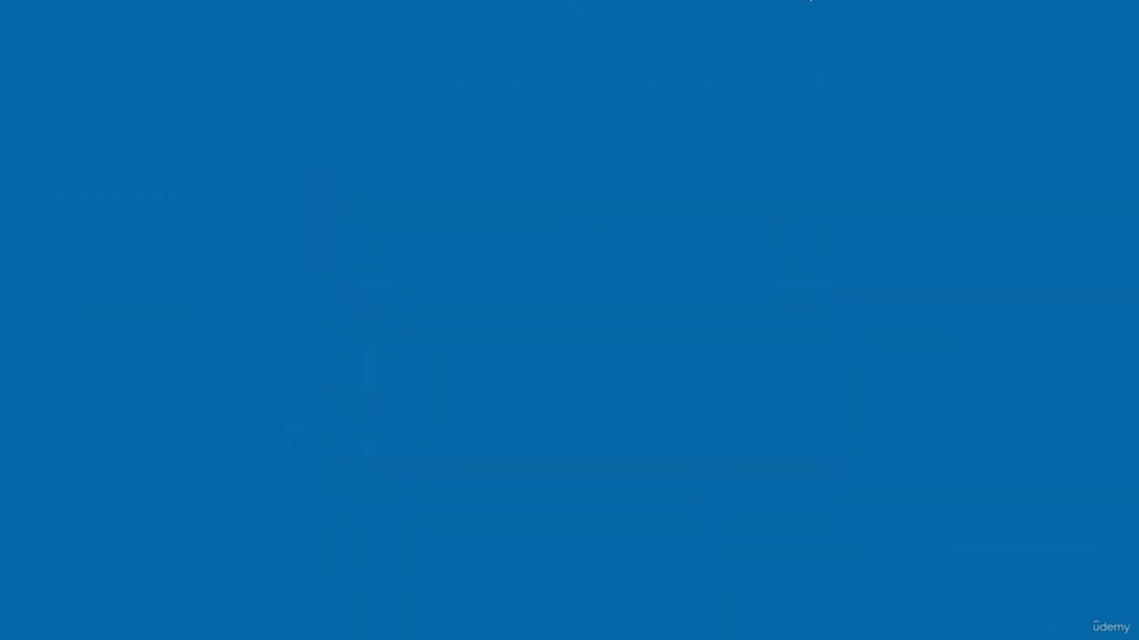
Launch pgAdmin 4 from the PostgreSQL 13 folder in the Start Menu
key("super")
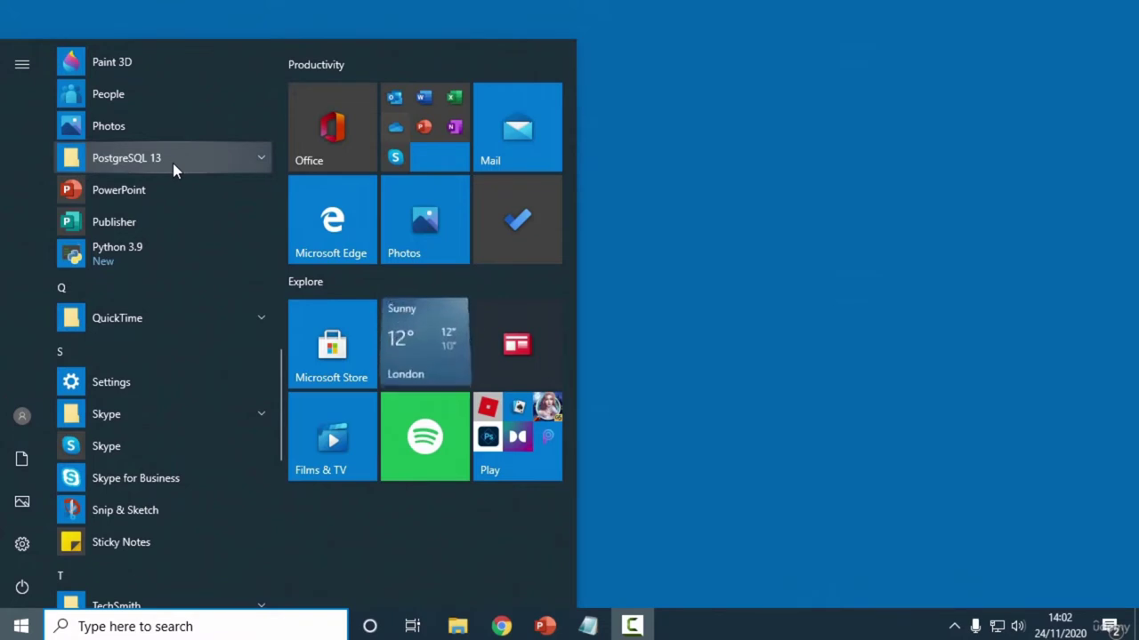
left_click(260, 158)
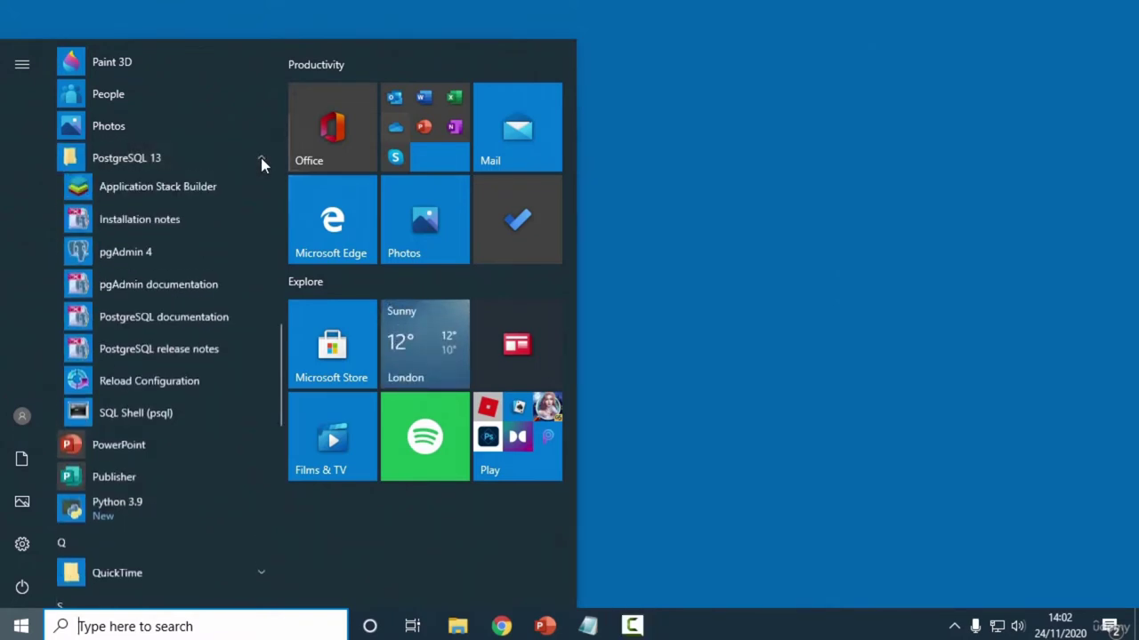
left_click(128, 253)
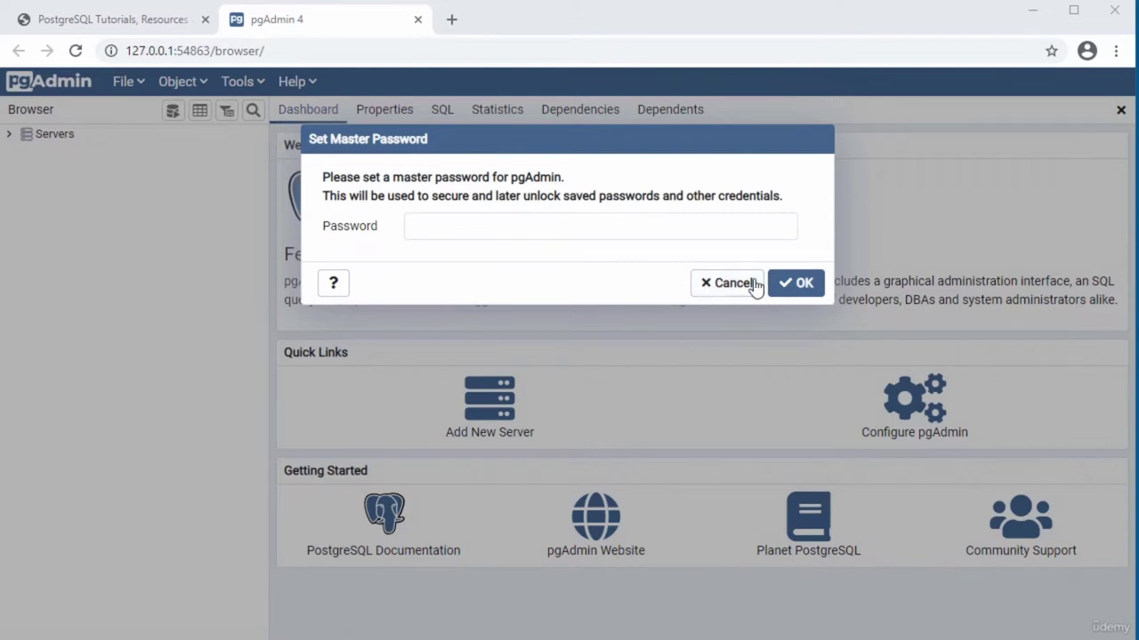
Cancel the master password prompt and expand Servers to select PostgreSQL 13
left_click(735, 293)
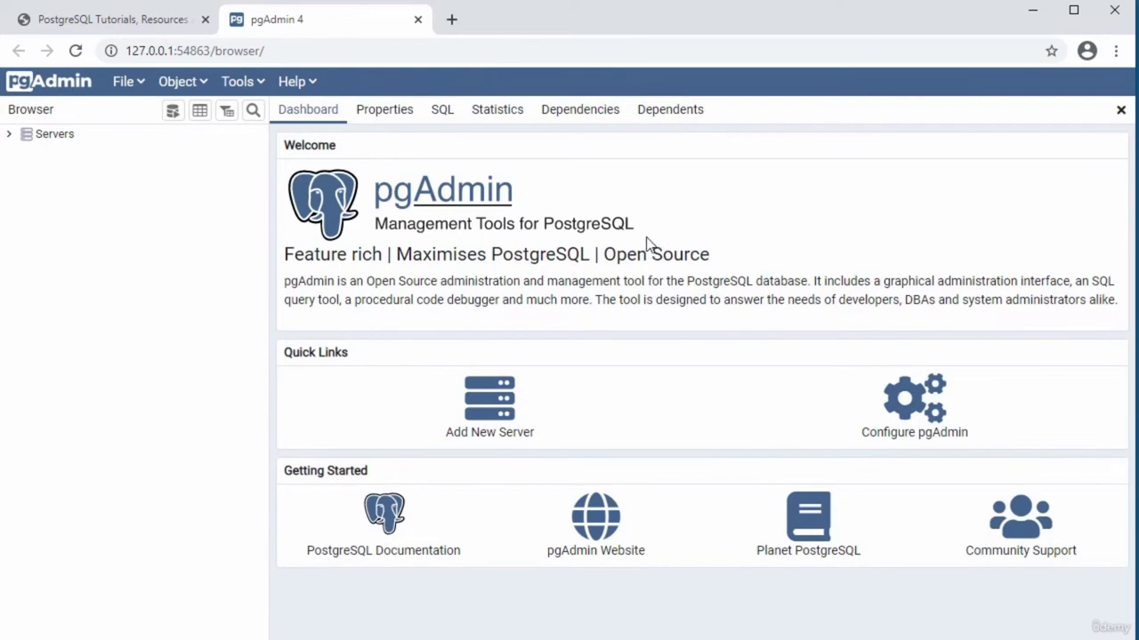
left_click(10, 134)
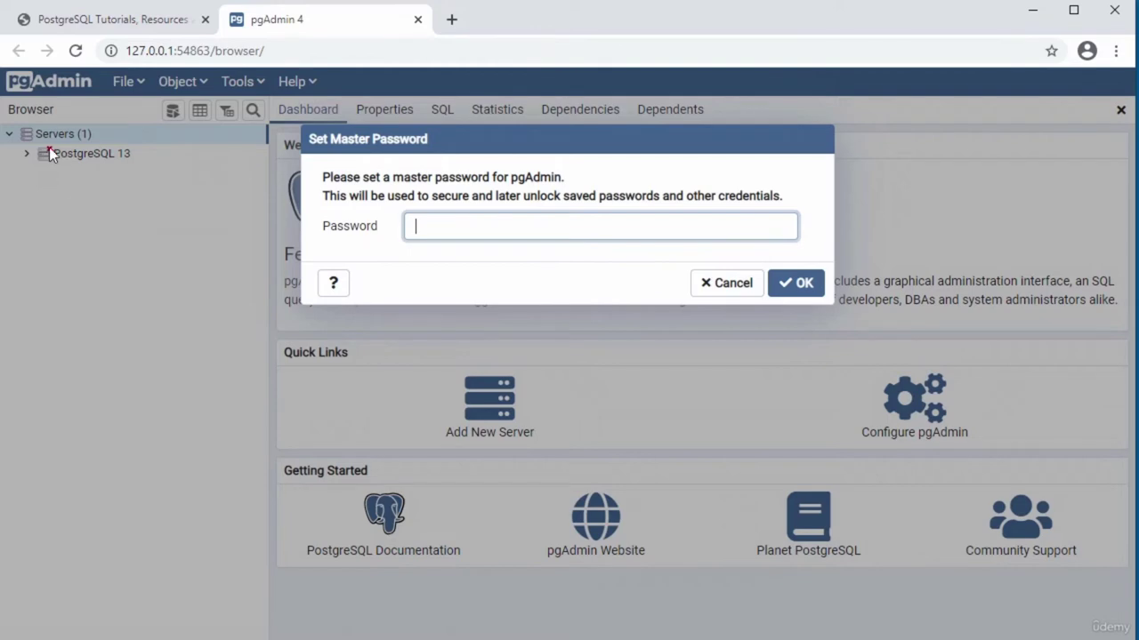
left_click(722, 284)
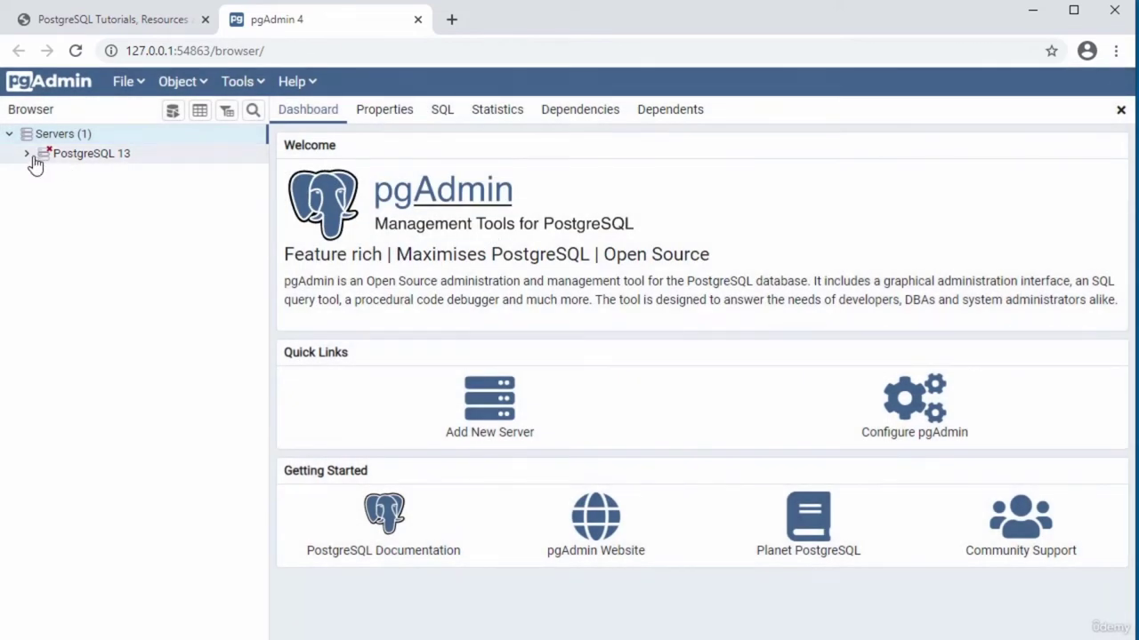
left_click(29, 157)
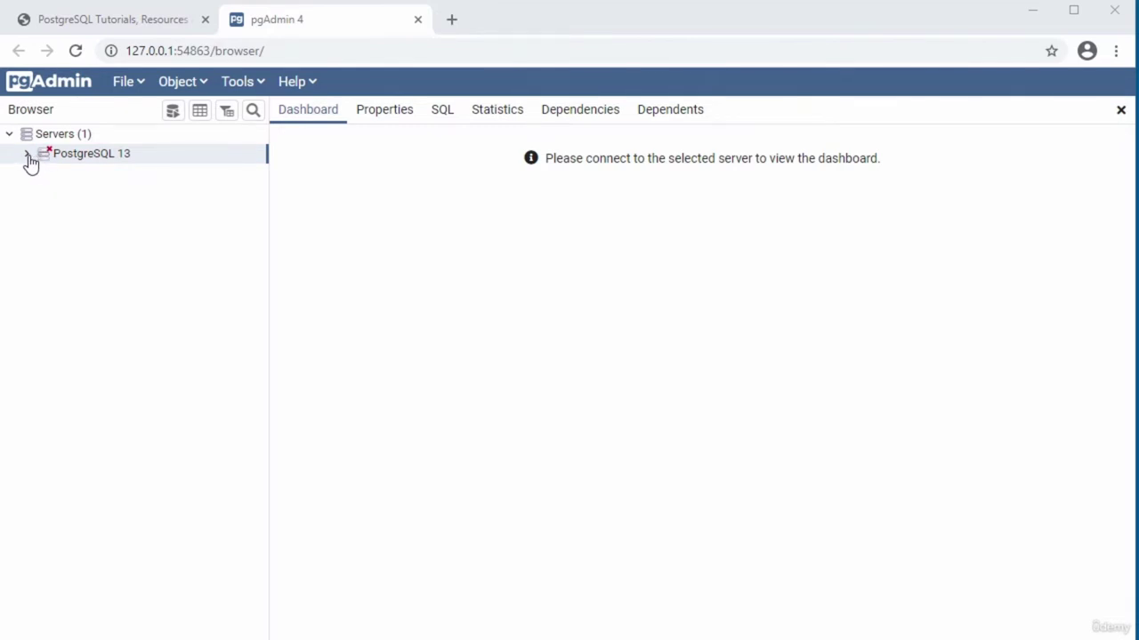
Expand PostgreSQL 13 and paste in a new pgAdmin master password to confirm it
left_click(28, 156)
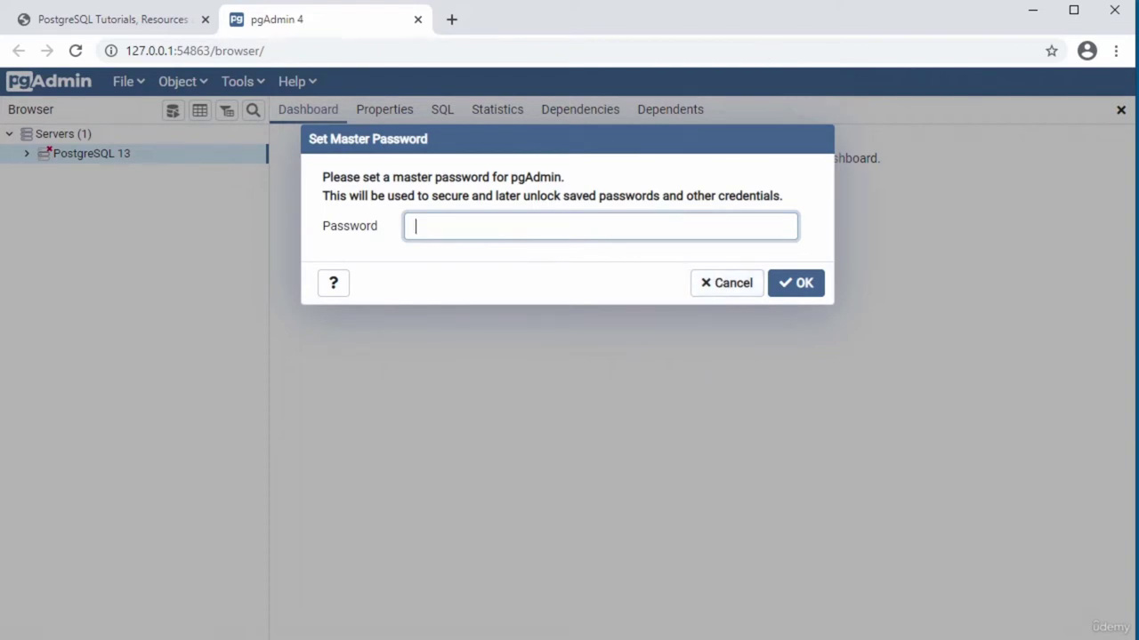
key("Escape")
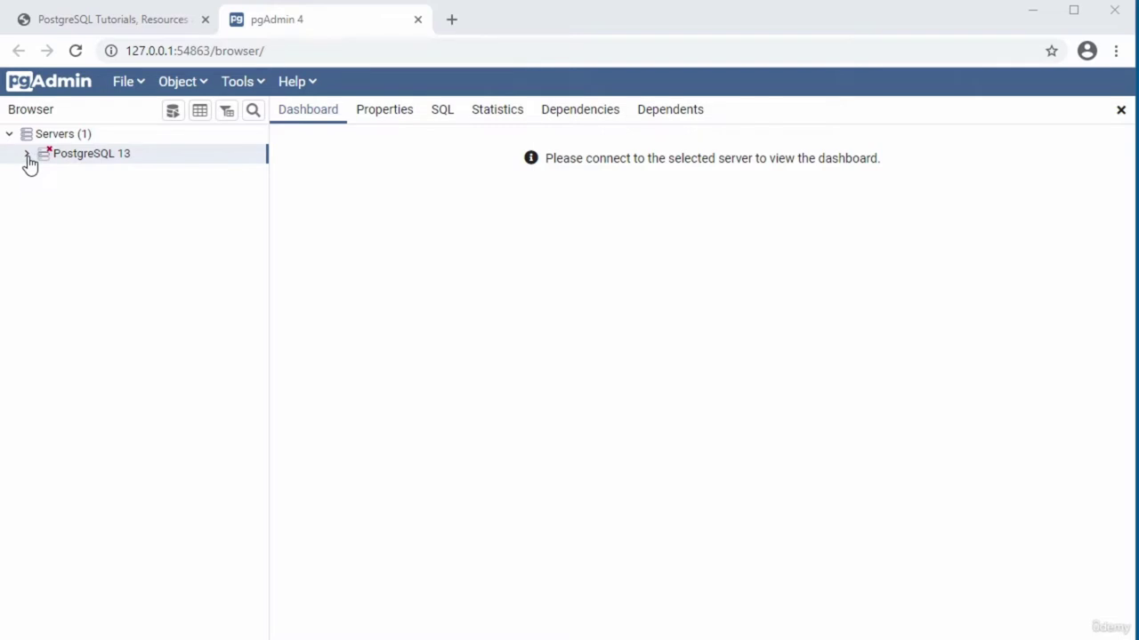
left_click(27, 154)
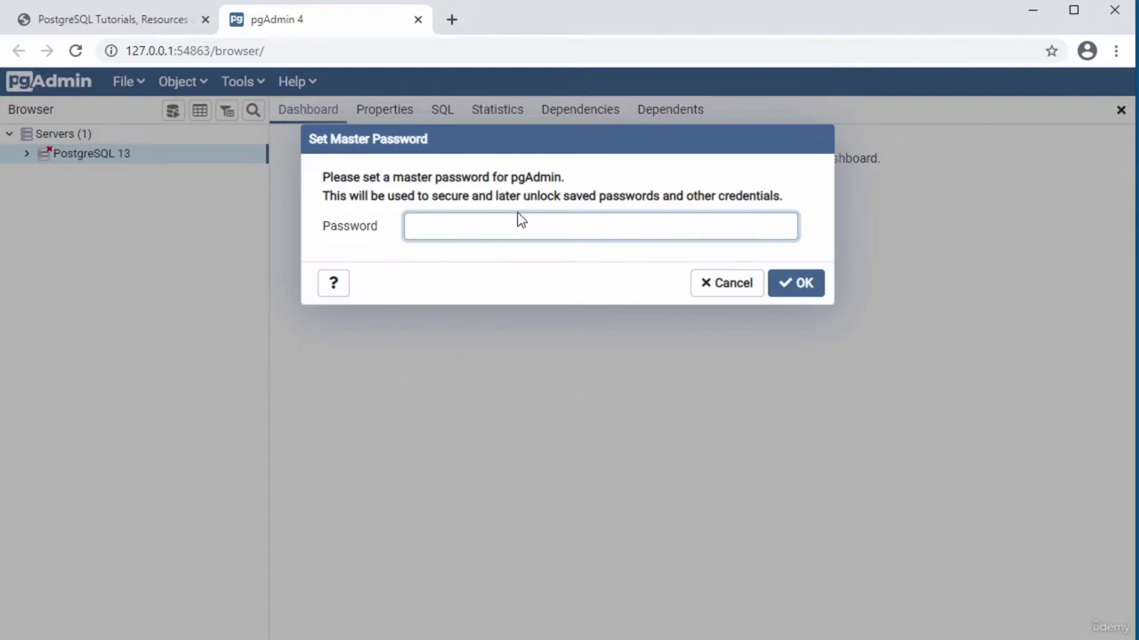
key("ctrl+v")
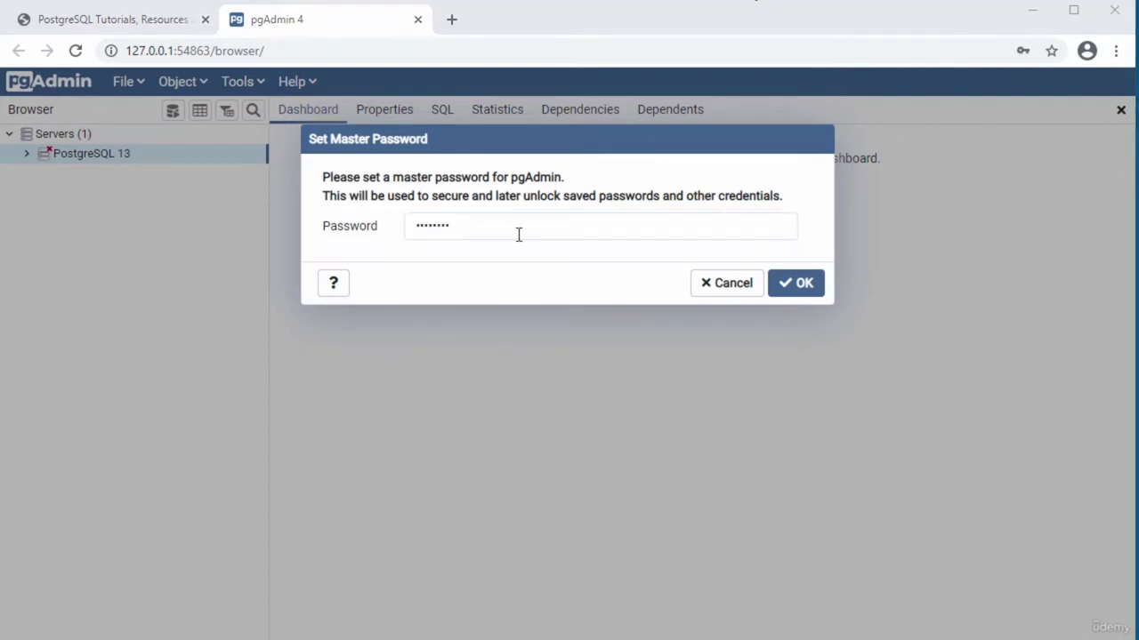
left_click(806, 284)
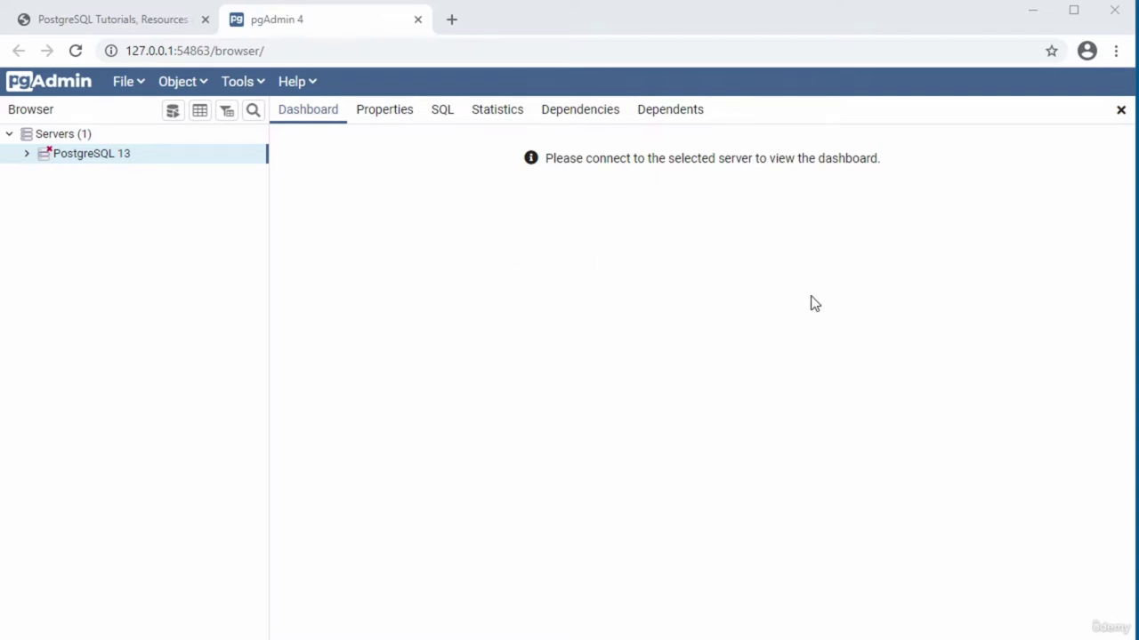
Start connecting to PostgreSQL 13 and enter the postgres user's password
left_click(27, 160)
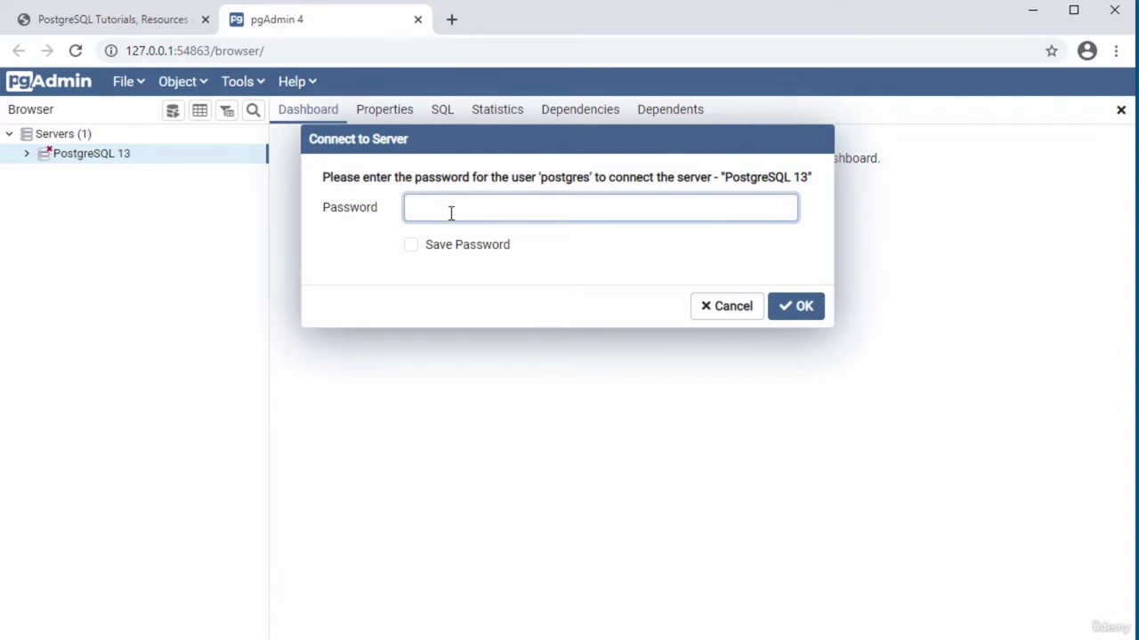
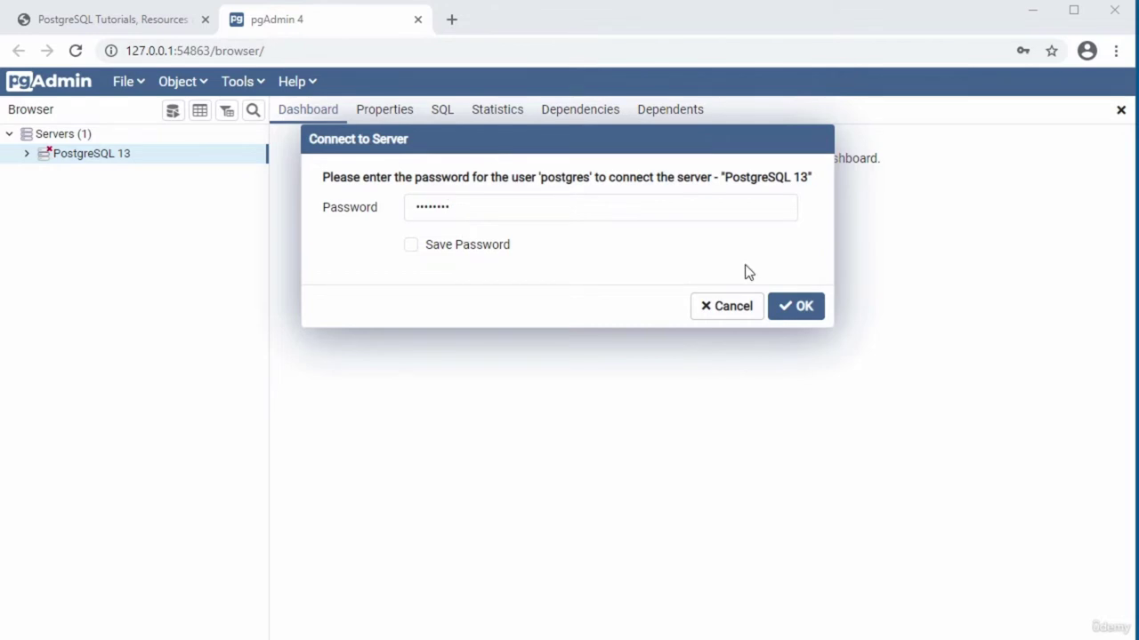
Connect to PostgreSQL 13, expand Databases, and view the postgres database's properties
left_click(803, 312)
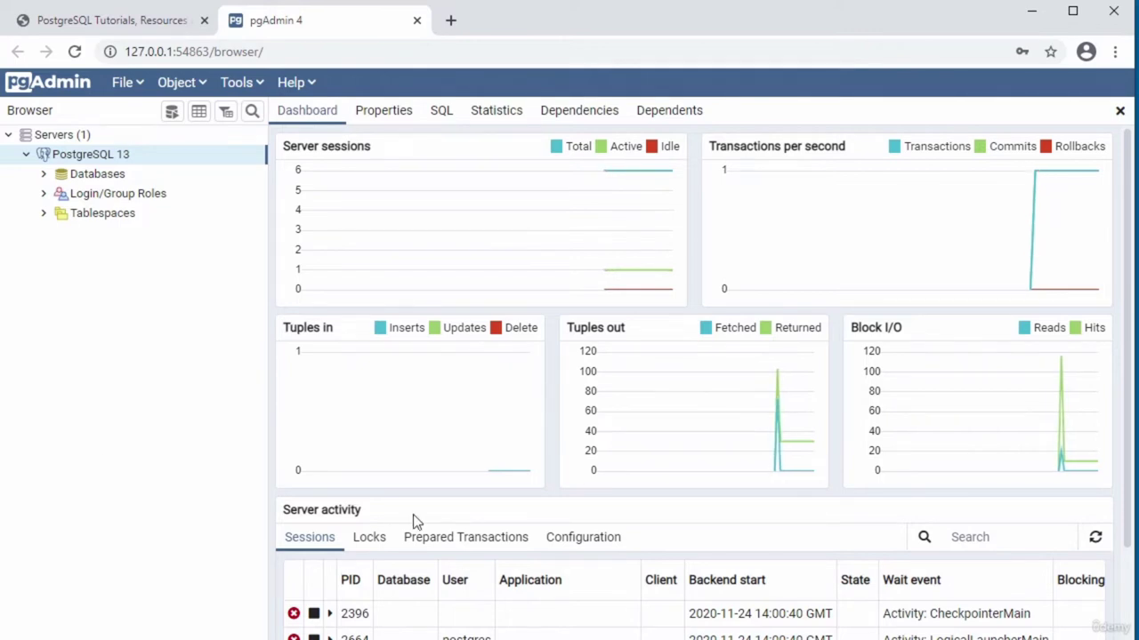
left_click(45, 175)
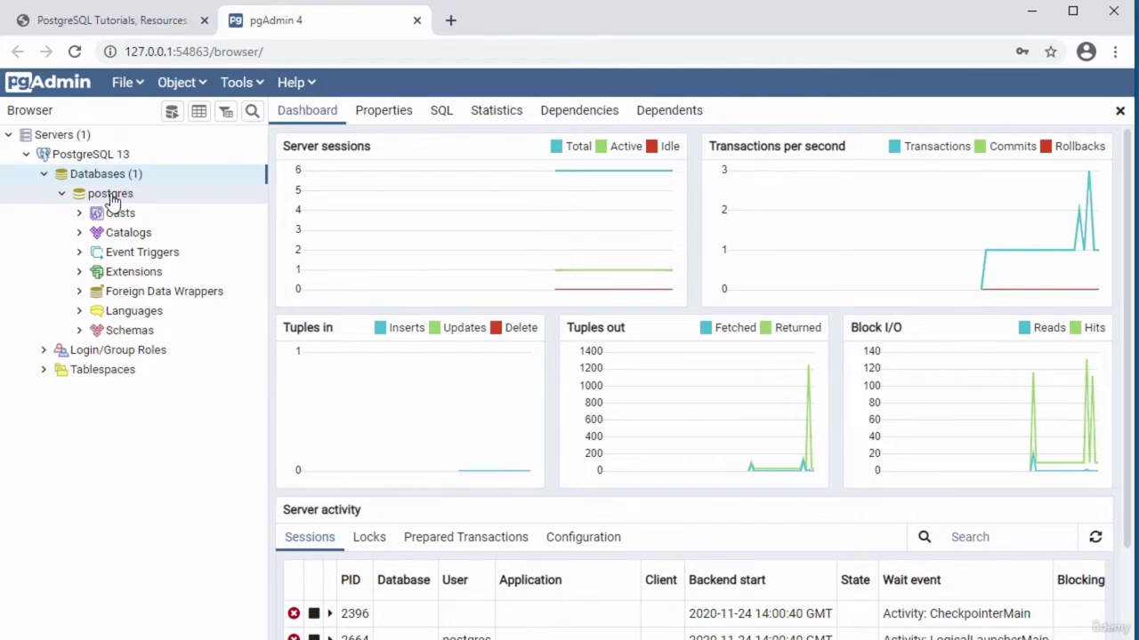
left_click(393, 121)
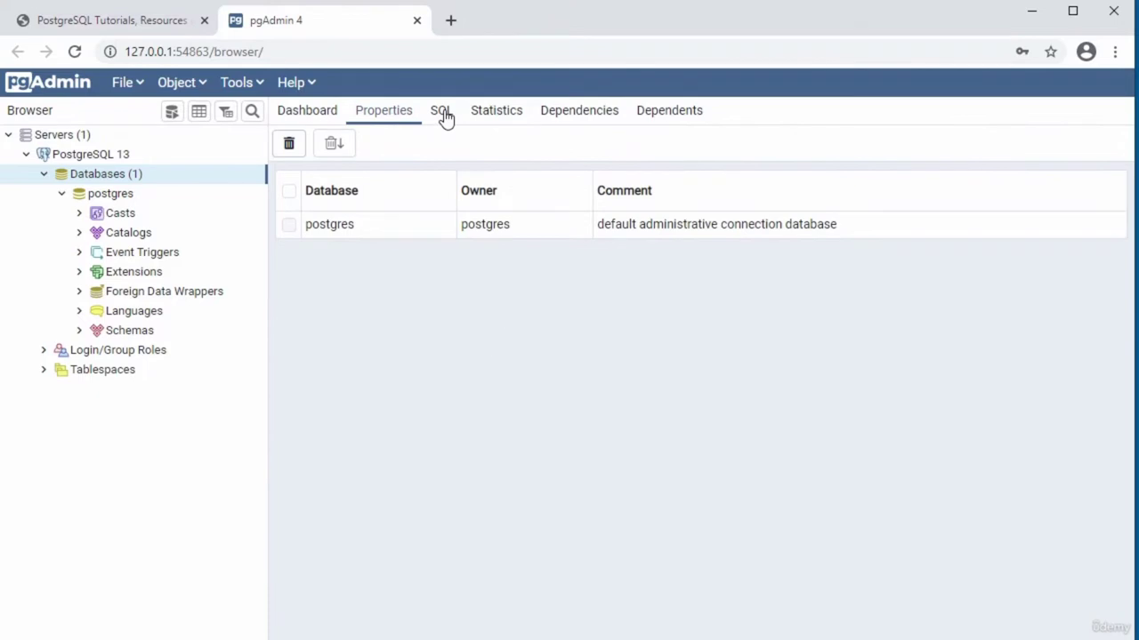
left_click(445, 116)
left_click(500, 114)
left_click(569, 114)
left_click(676, 116)
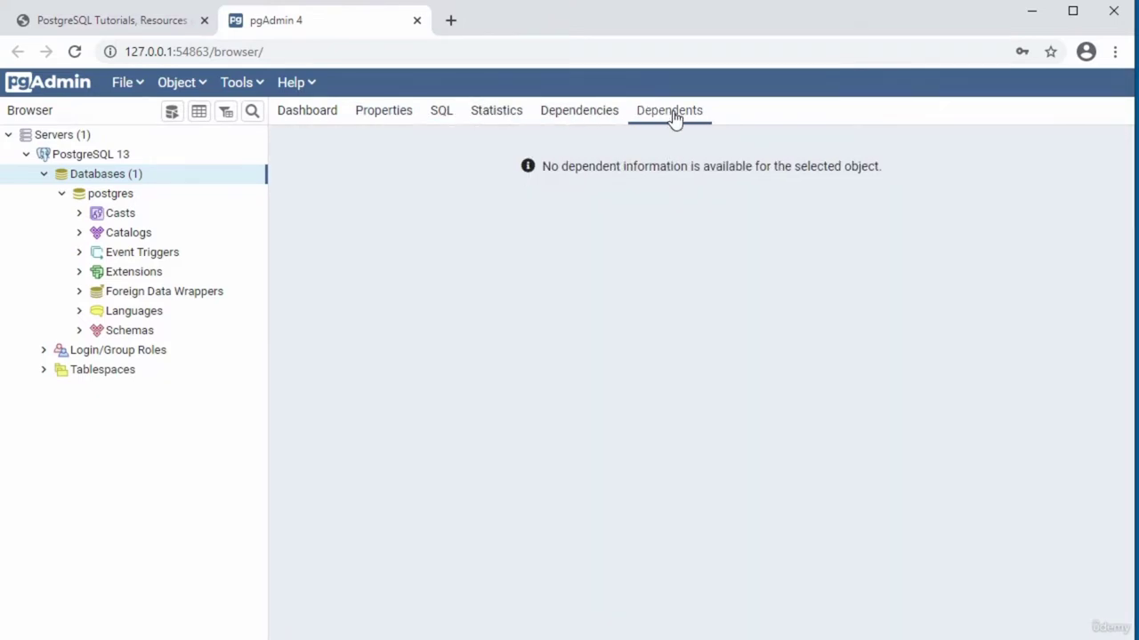
left_click(310, 112)
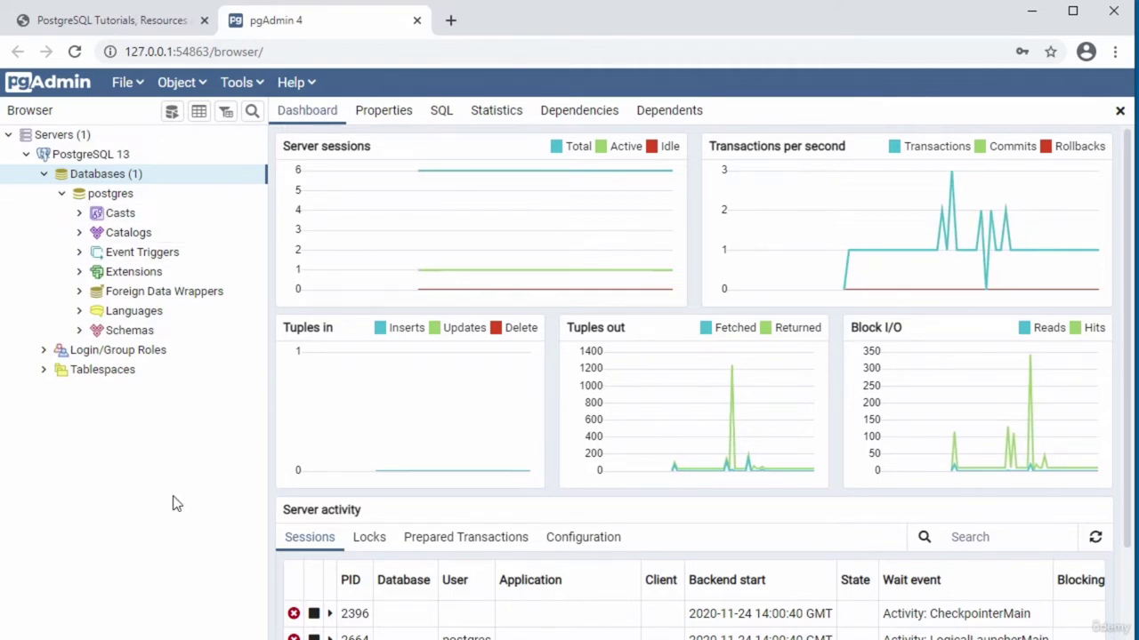
Collapse the server tree, then choose Disconnect Server for PostgreSQL 13
left_click(8, 135)
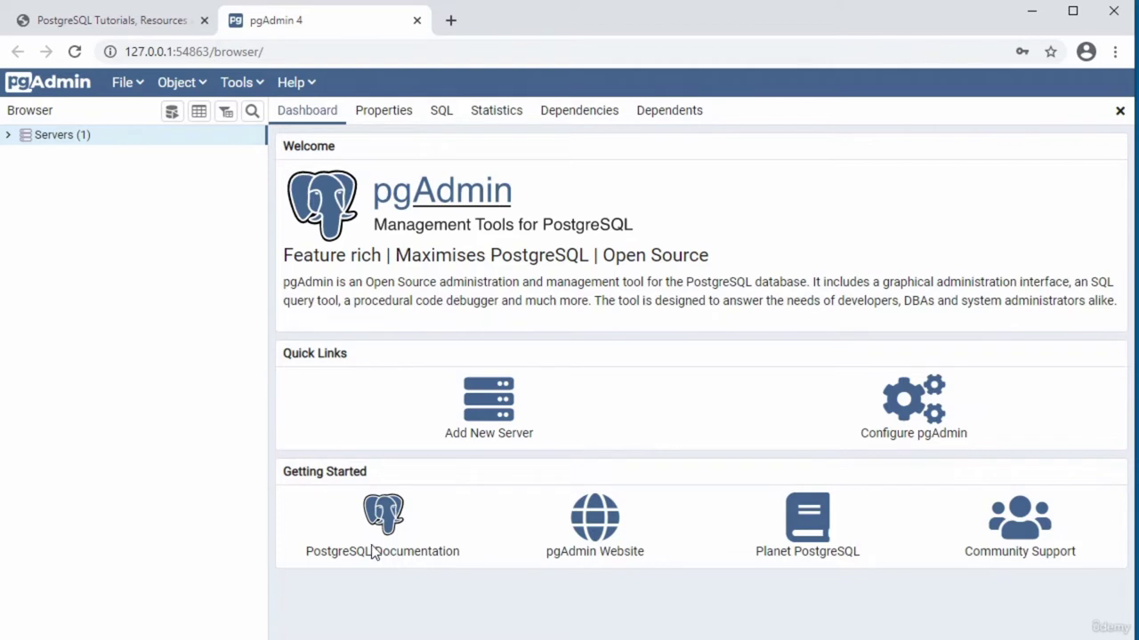
right_click(51, 141)
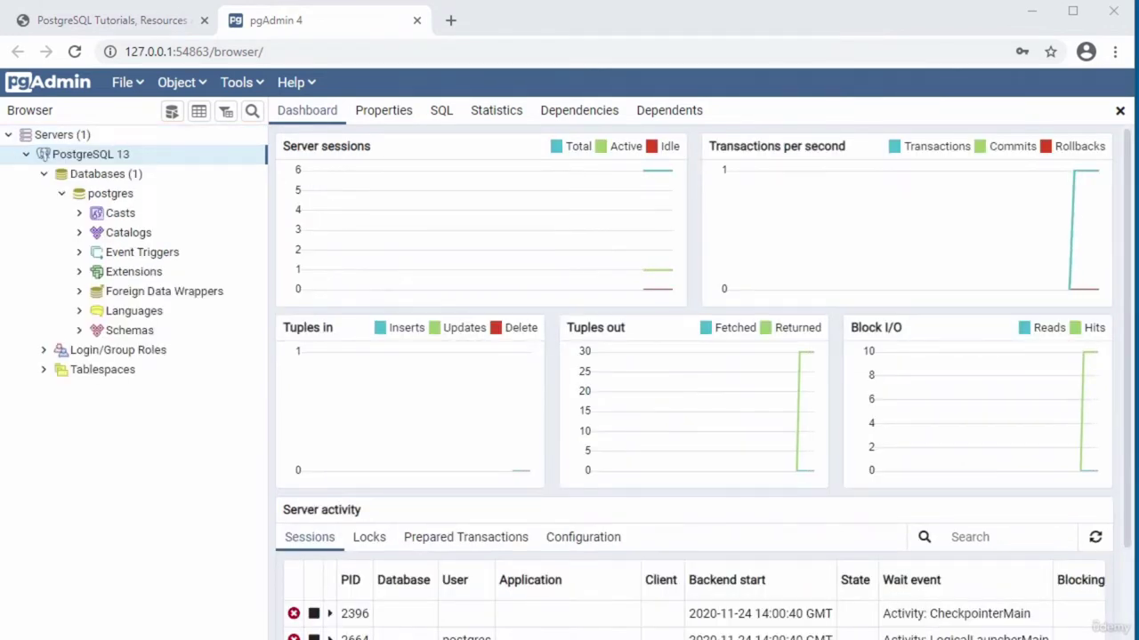
right_click(78, 158)
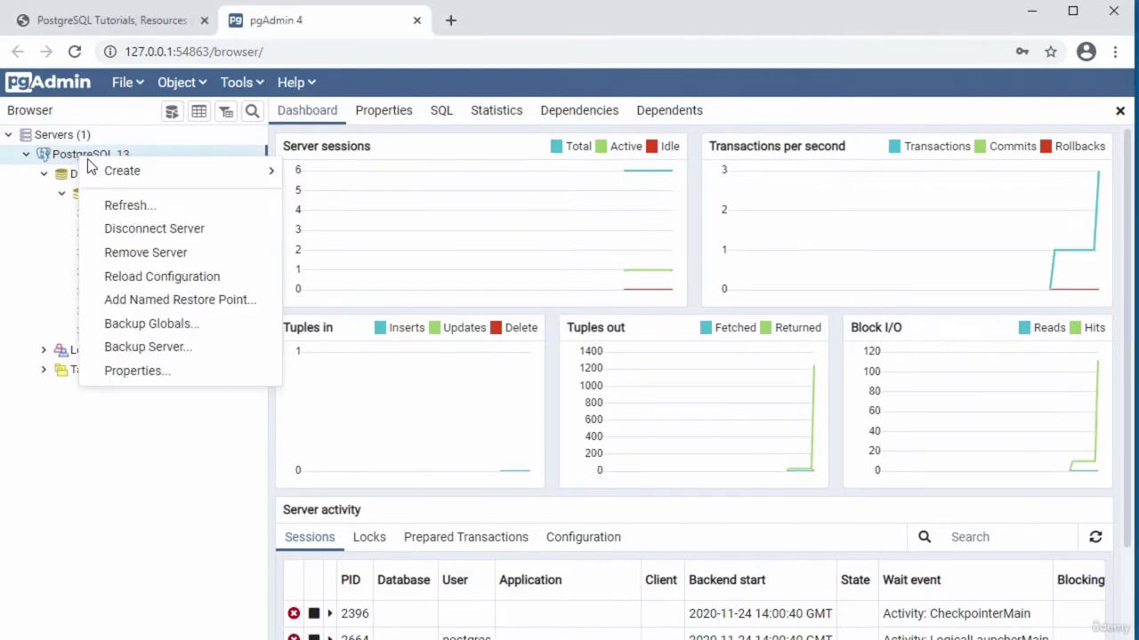
left_click(126, 231)
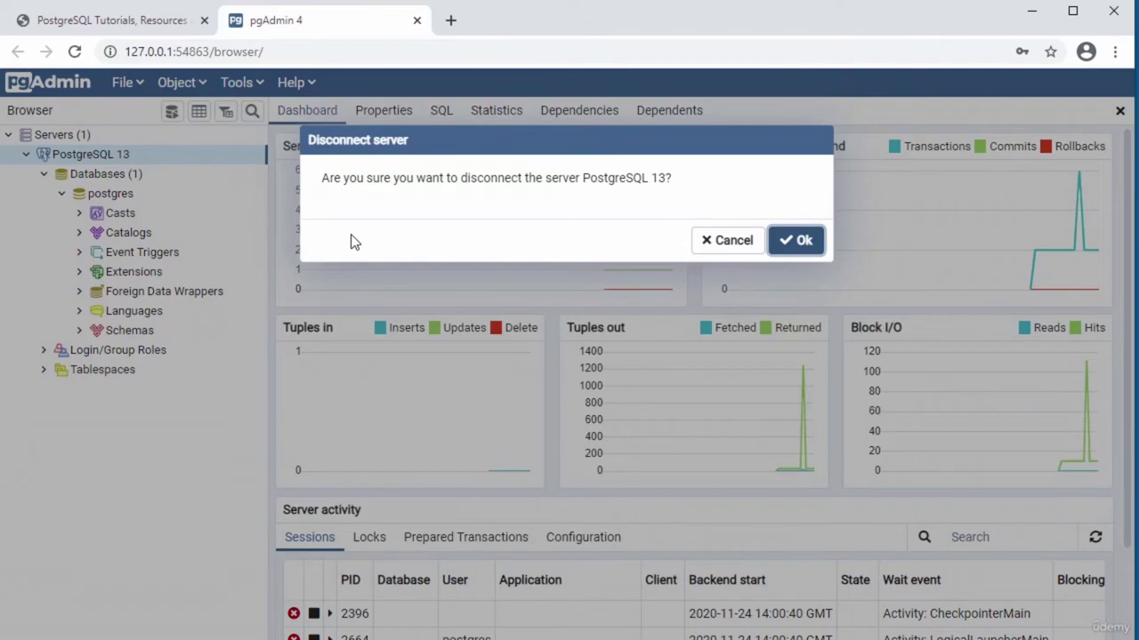
Confirm disconnecting the PostgreSQL 13 server
left_click(806, 238)
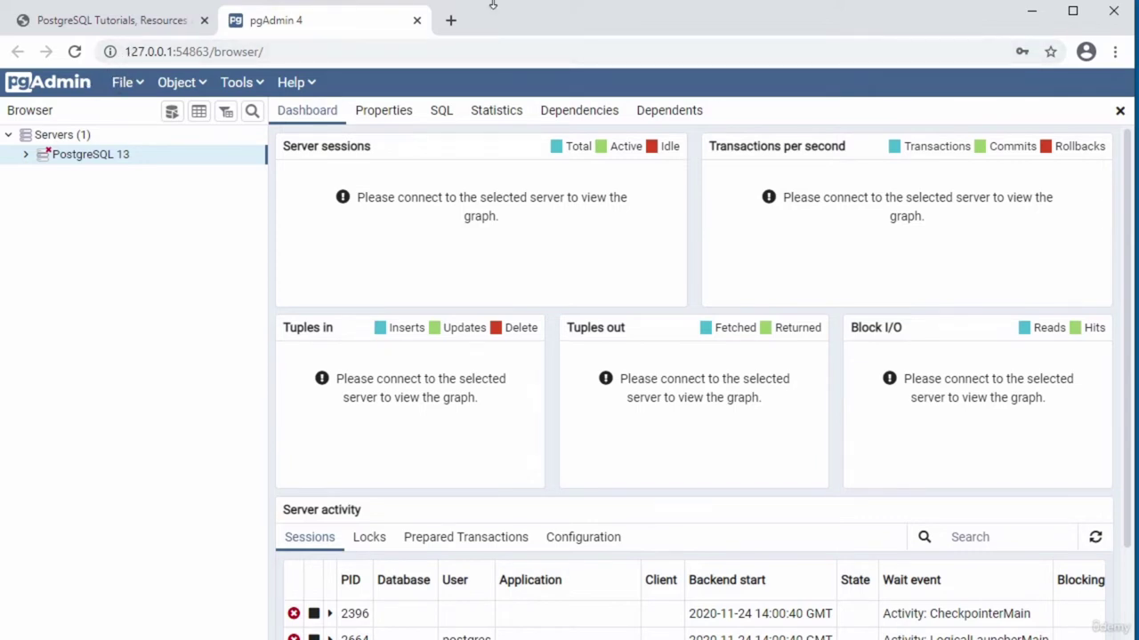
Close the pgAdmin 4 browser tab, confirming Leave in the Leave site? dialog
left_click(417, 21)
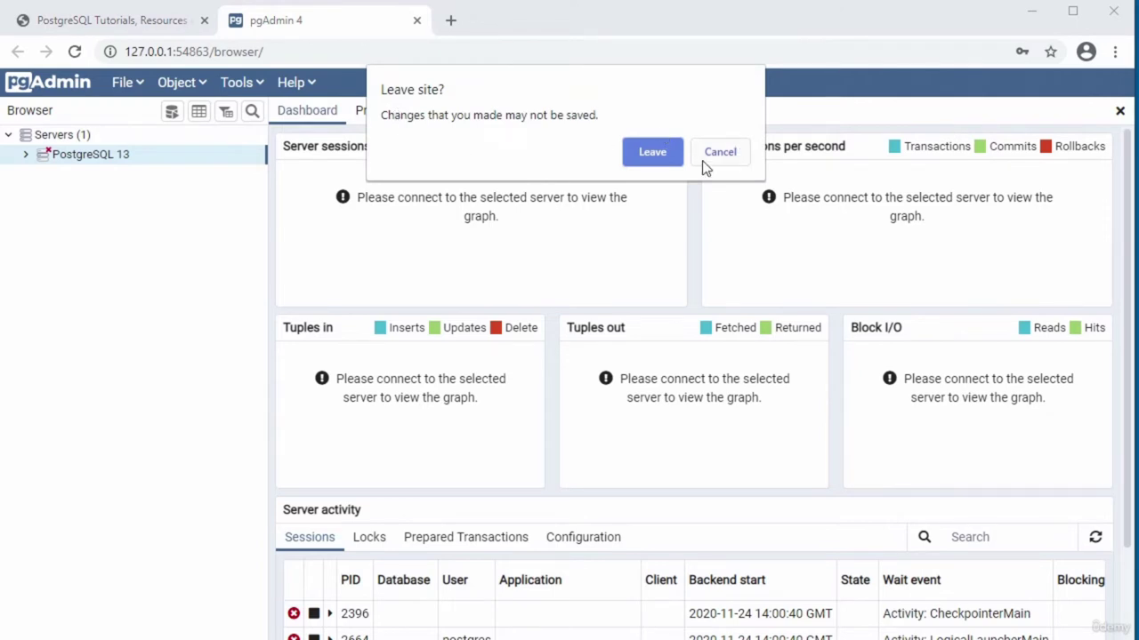
left_click(647, 154)
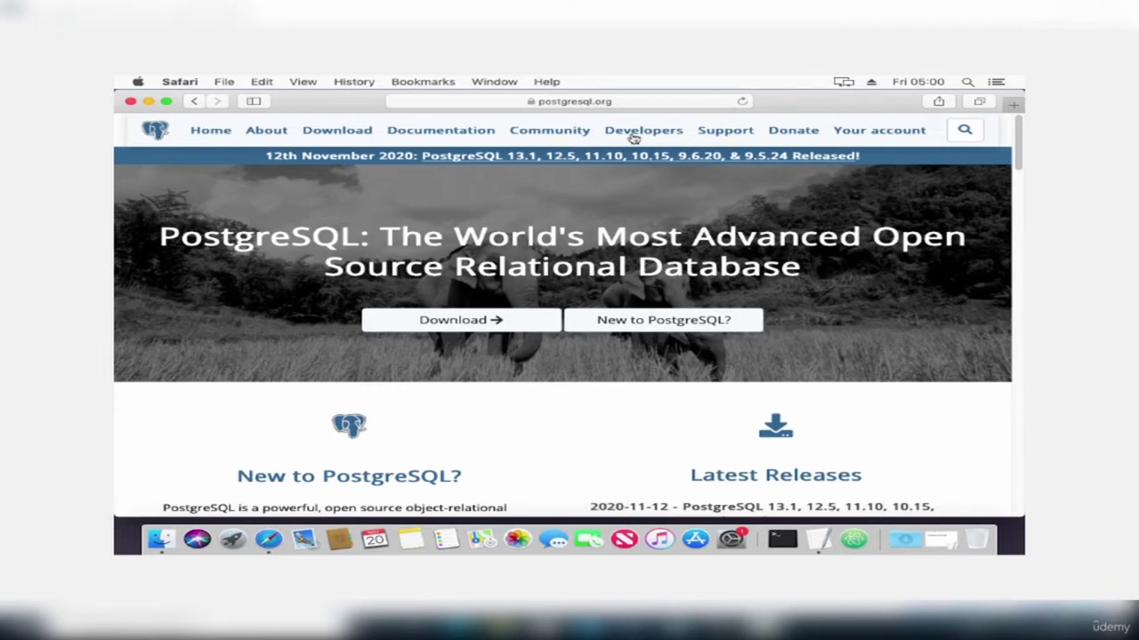
Dismiss the address-bar favourites suggestions and minimize the postgresql.org Safari window to the Dock
left_click(640, 101)
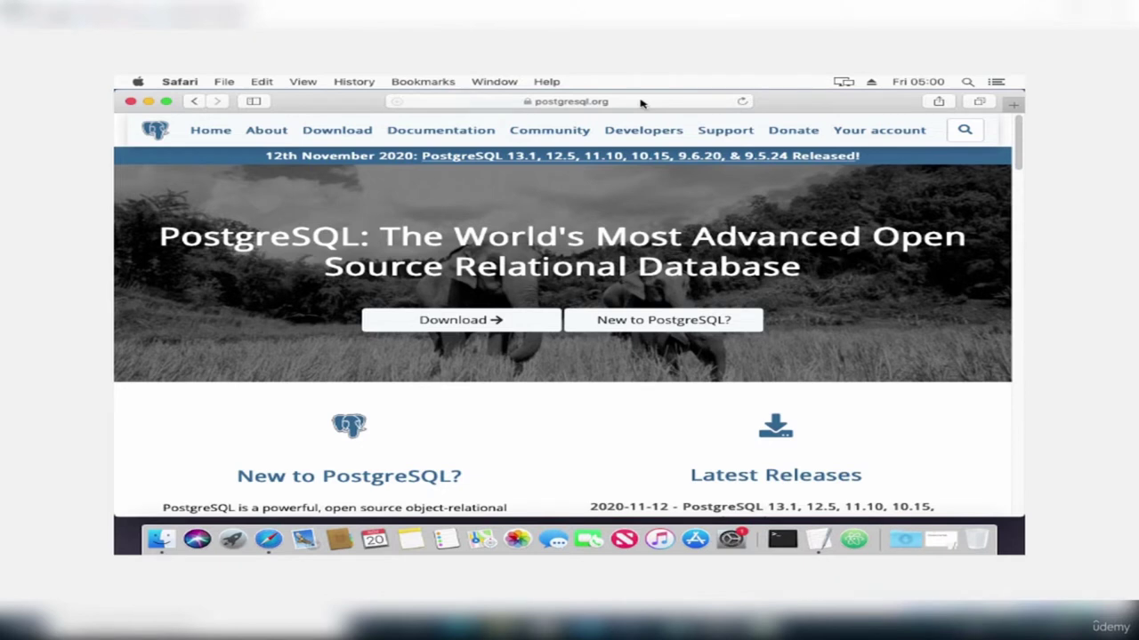
left_click(640, 100)
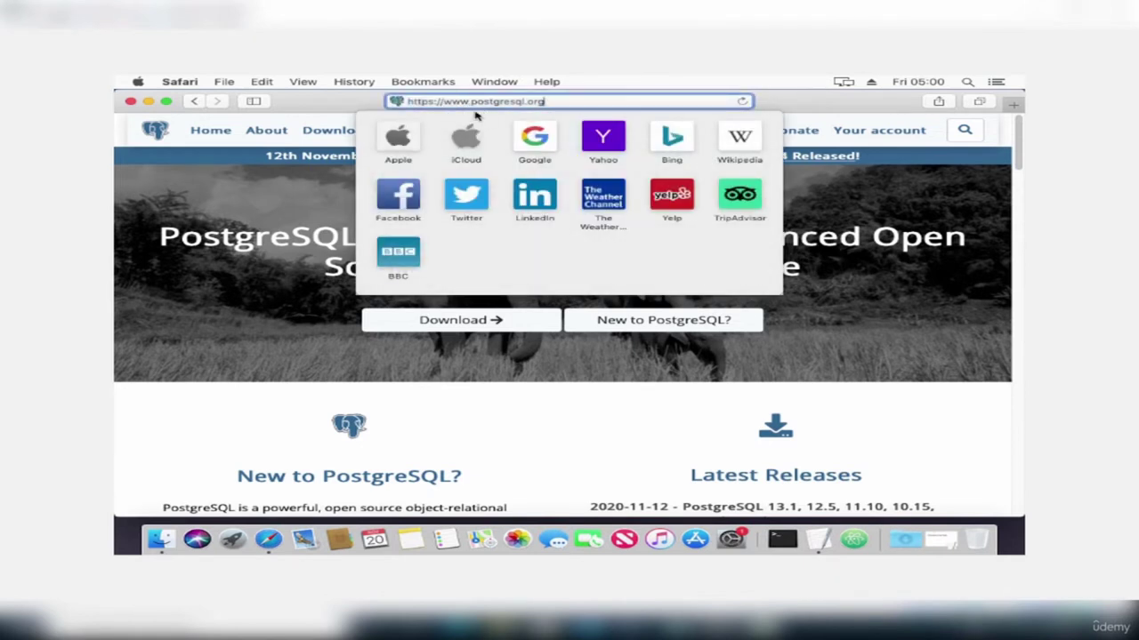
left_click(311, 186)
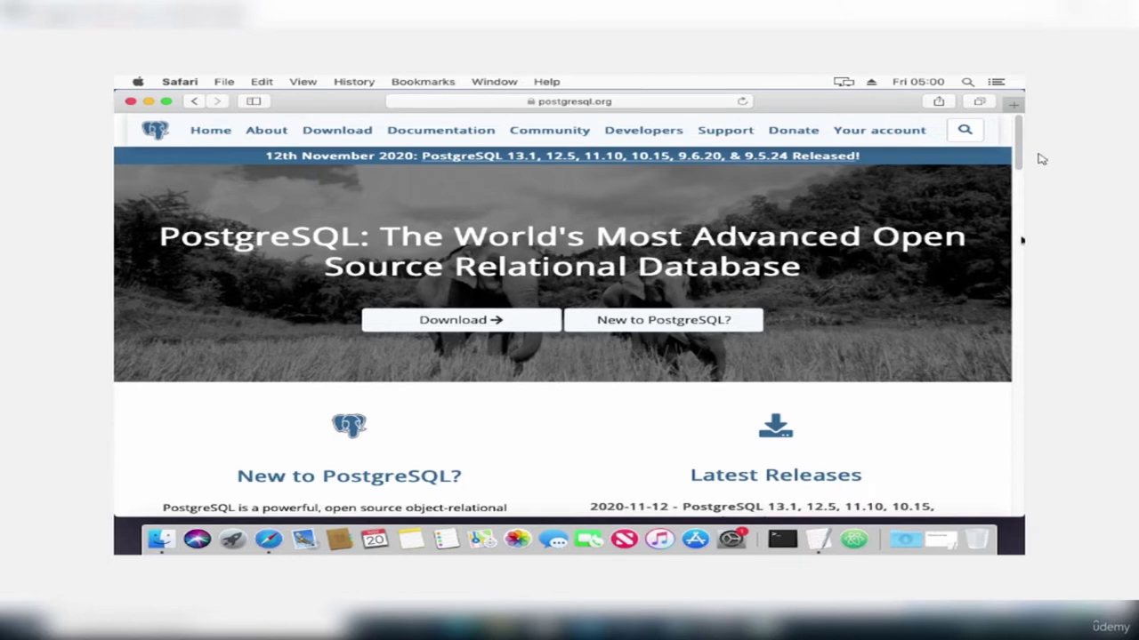
mouse_move(1021, 157)
left_mouse_down()
mouse_move(1021, 175)
mouse_move(1022, 145)
left_mouse_up()
left_click(149, 103)
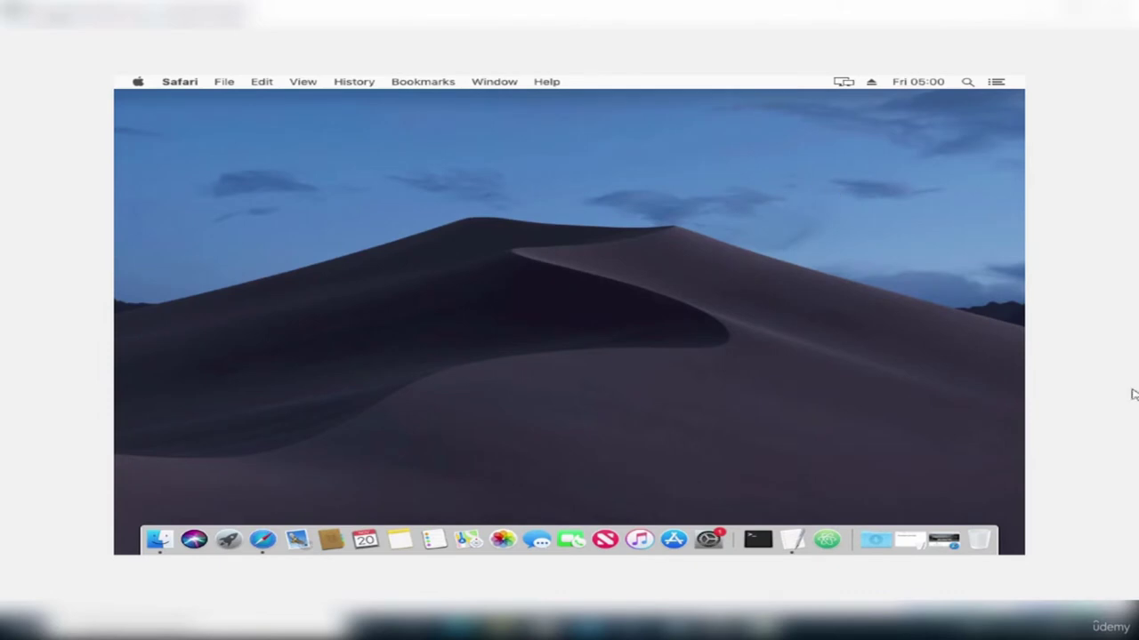
Launch Terminal from the Dock and enlarge its window from 80×24 to 120×33
left_click(754, 541)
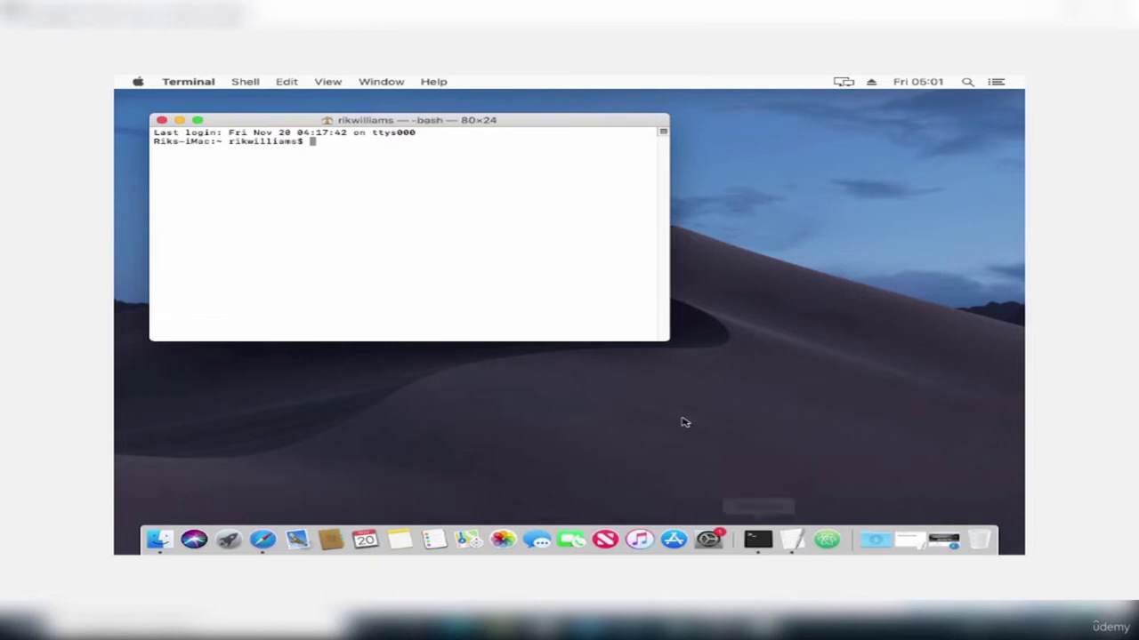
left_click_drag(668, 343, 917, 420)
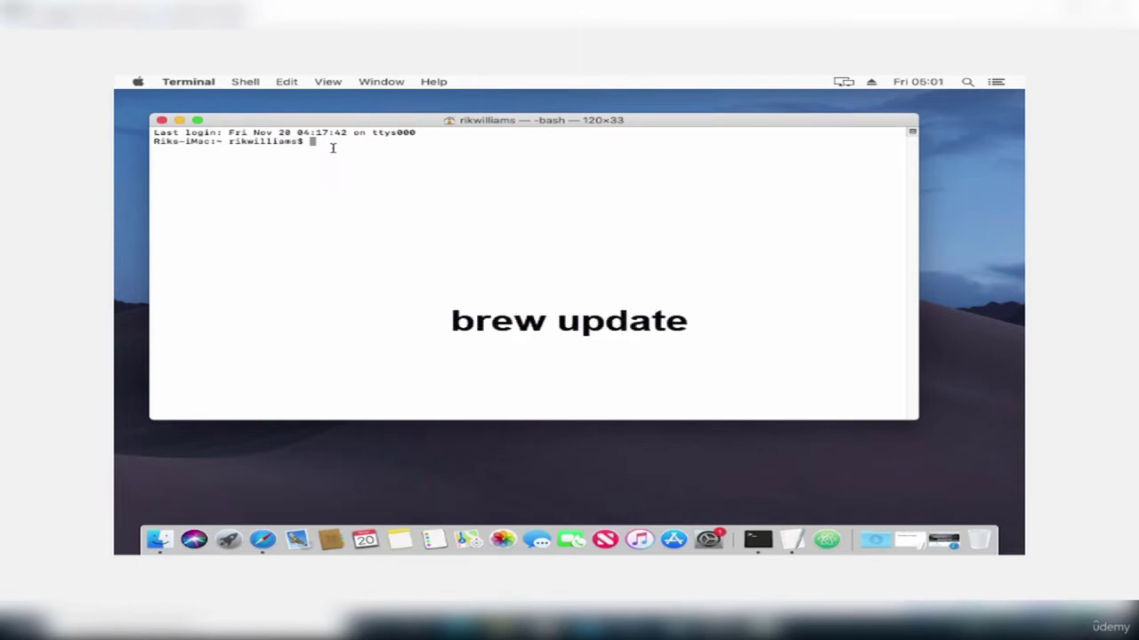
Run brew update to refresh Homebrew, then clear the Terminal screen
type("brew update")
key("Return")
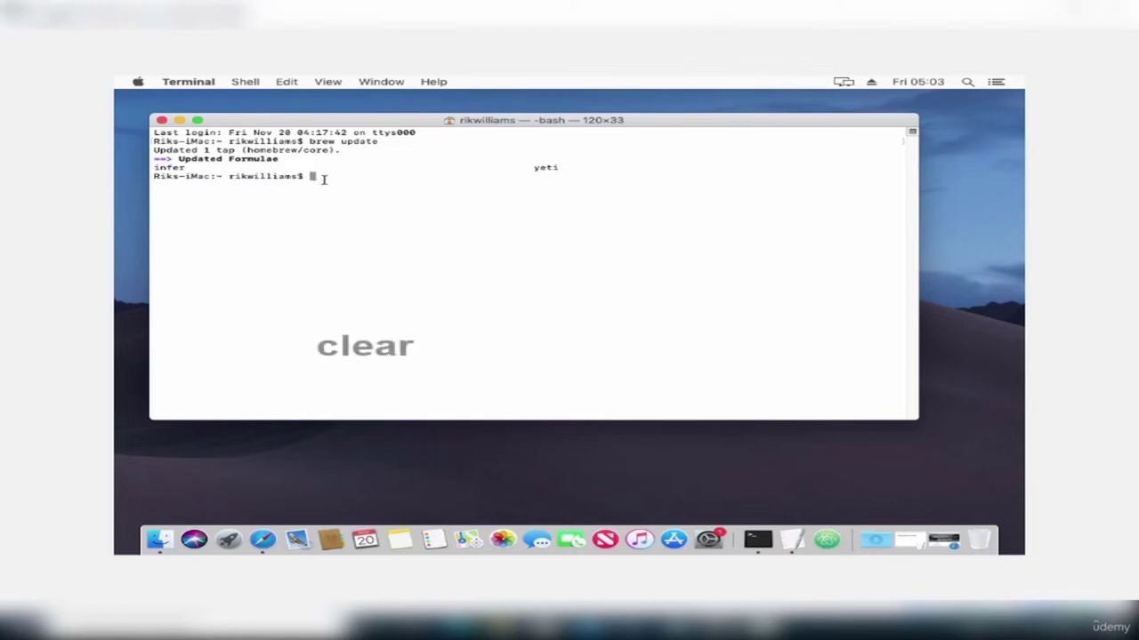
type("clear")
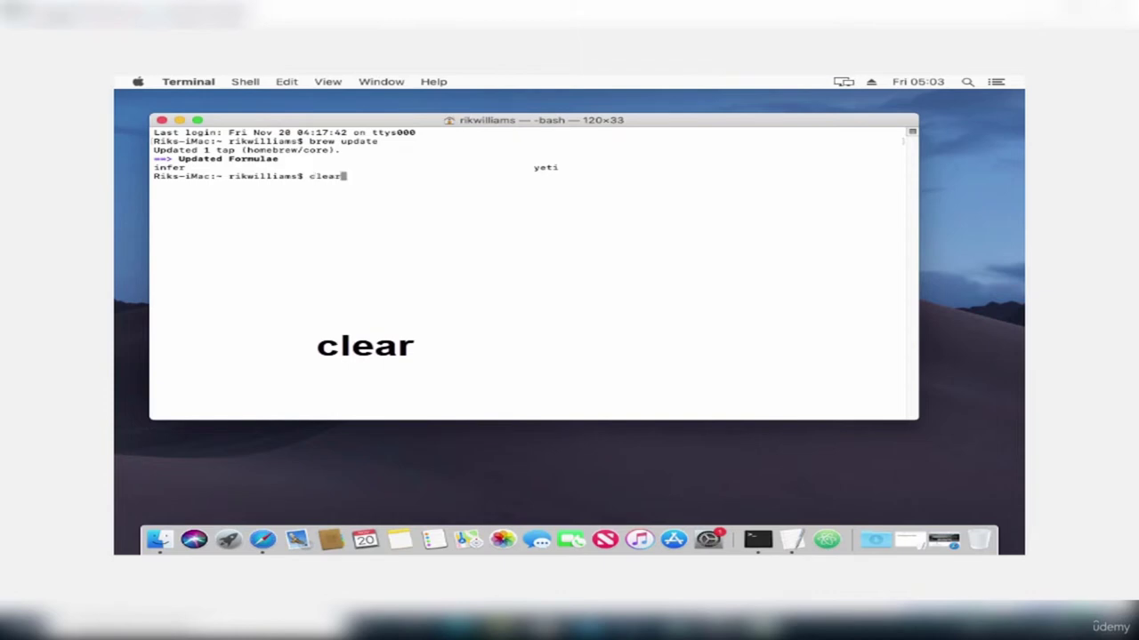
key("Return")
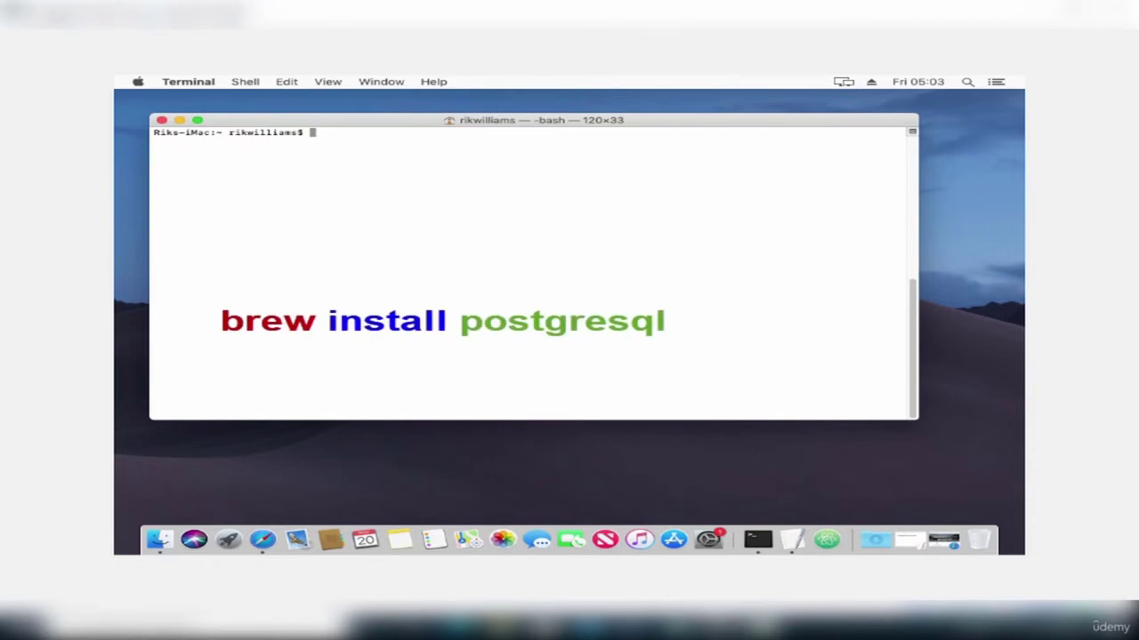
Install PostgreSQL with brew install postgresql and let it finish
type("brew install postgresql")
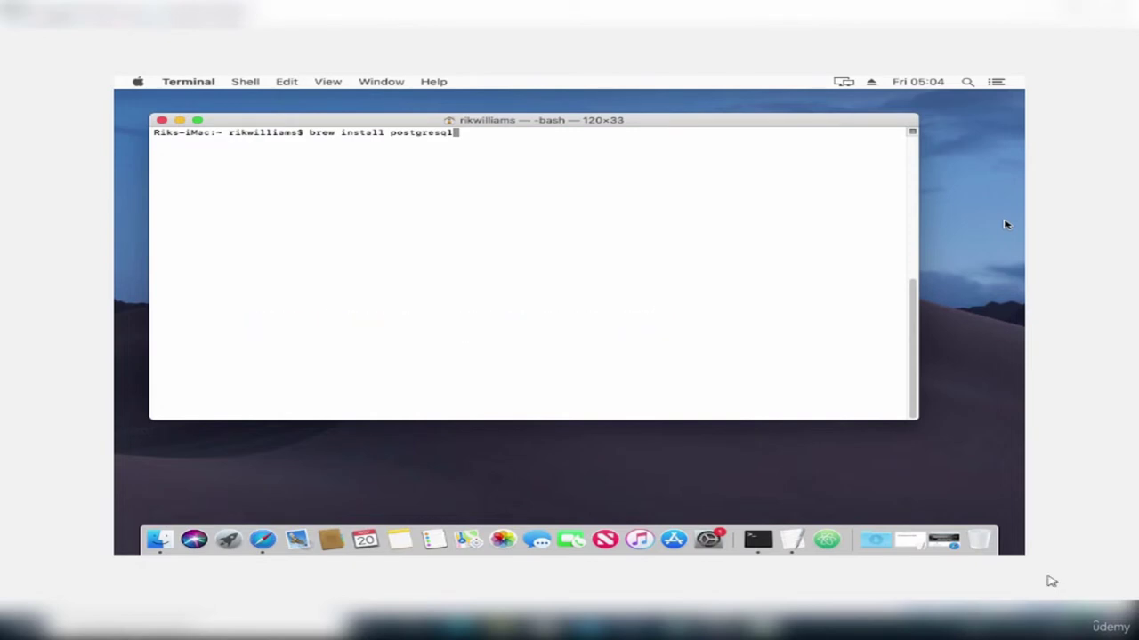
key("Return")
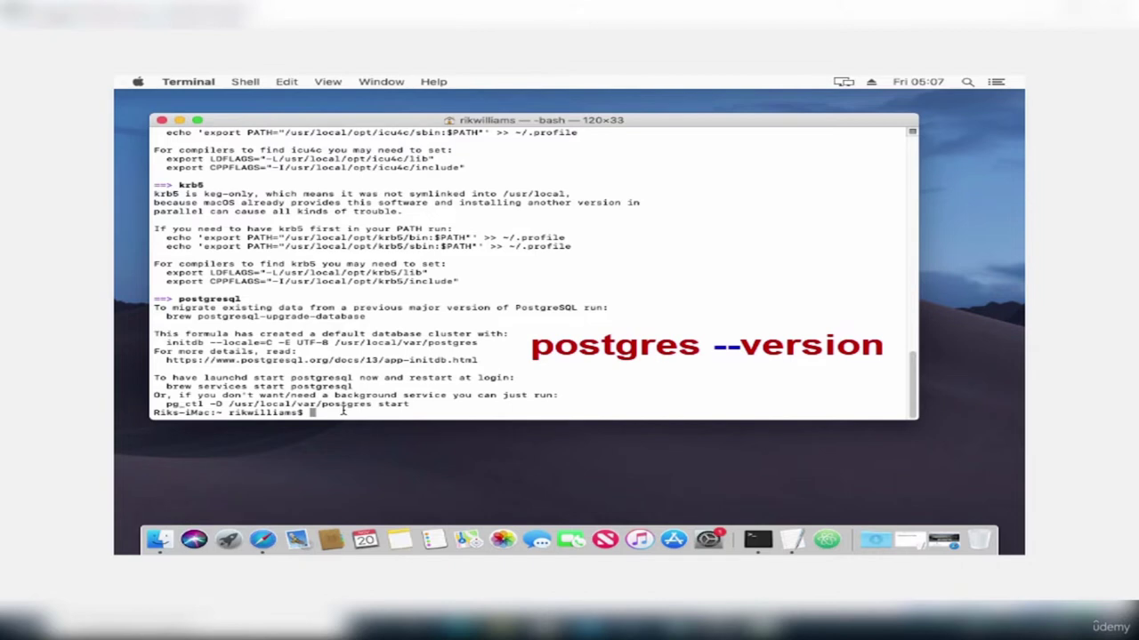
Run postgres --version to confirm PostgreSQL 13.1 is installed
type("postgres --version")
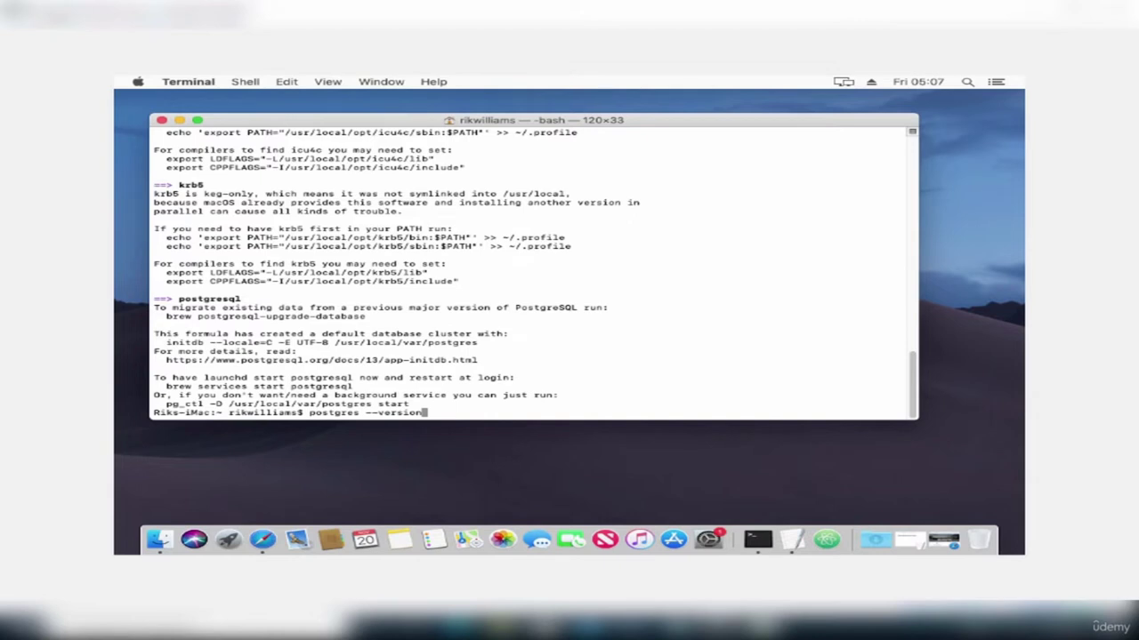
key("Return")
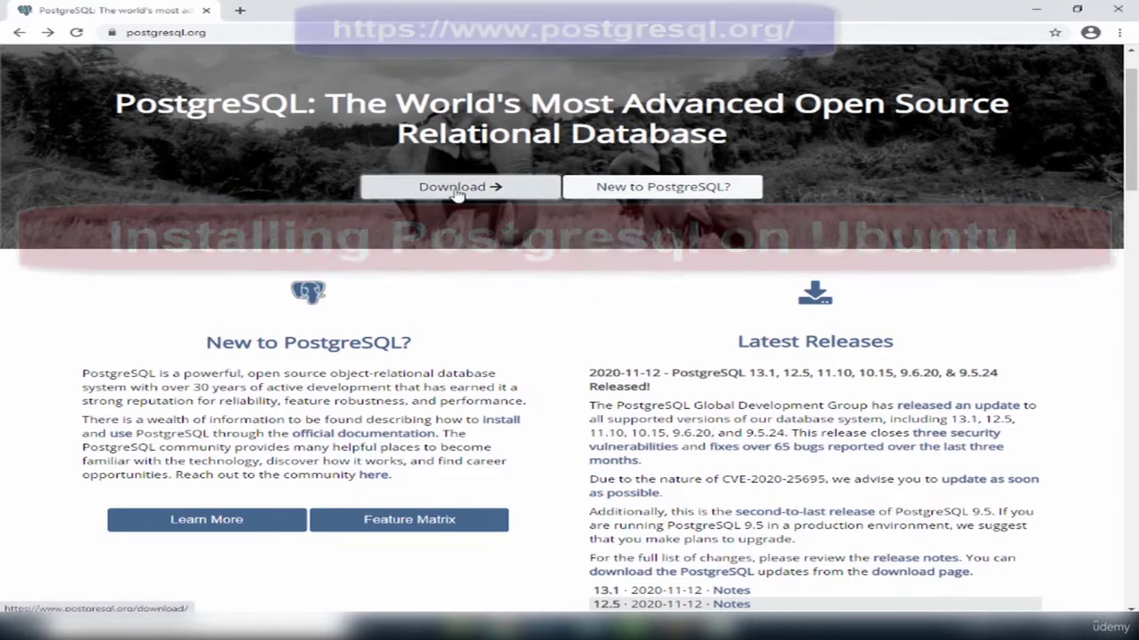
Go to Download > Linux > Ubuntu on postgresql.org and select the repository configuration command
left_click(456, 189)
scroll(409, 231, "down", 1)
left_click(358, 262)
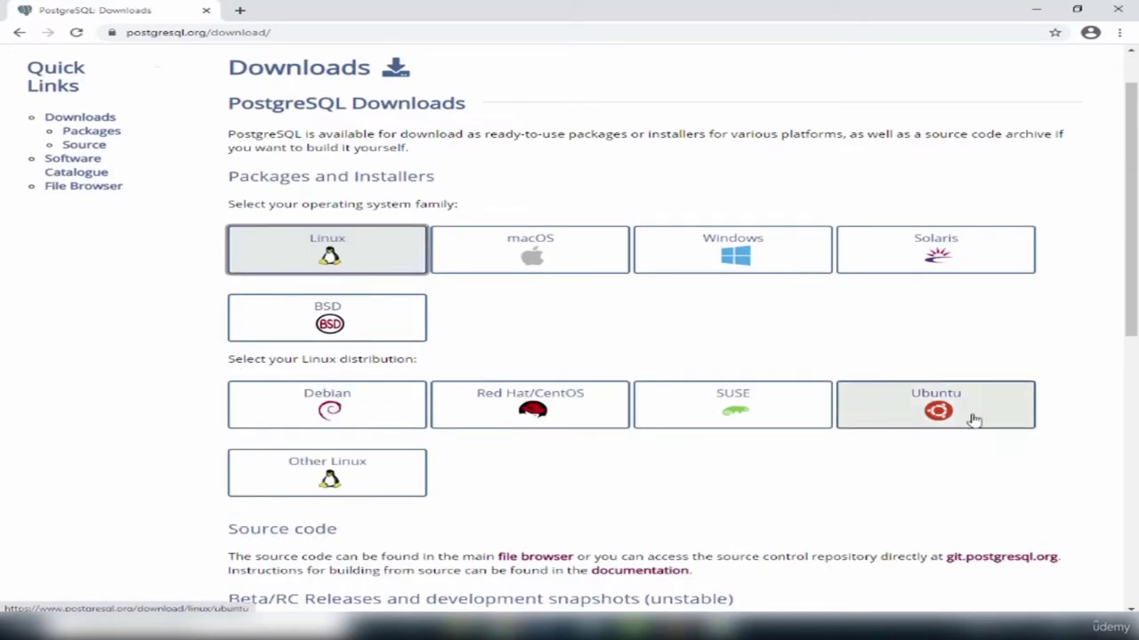
left_click(950, 414)
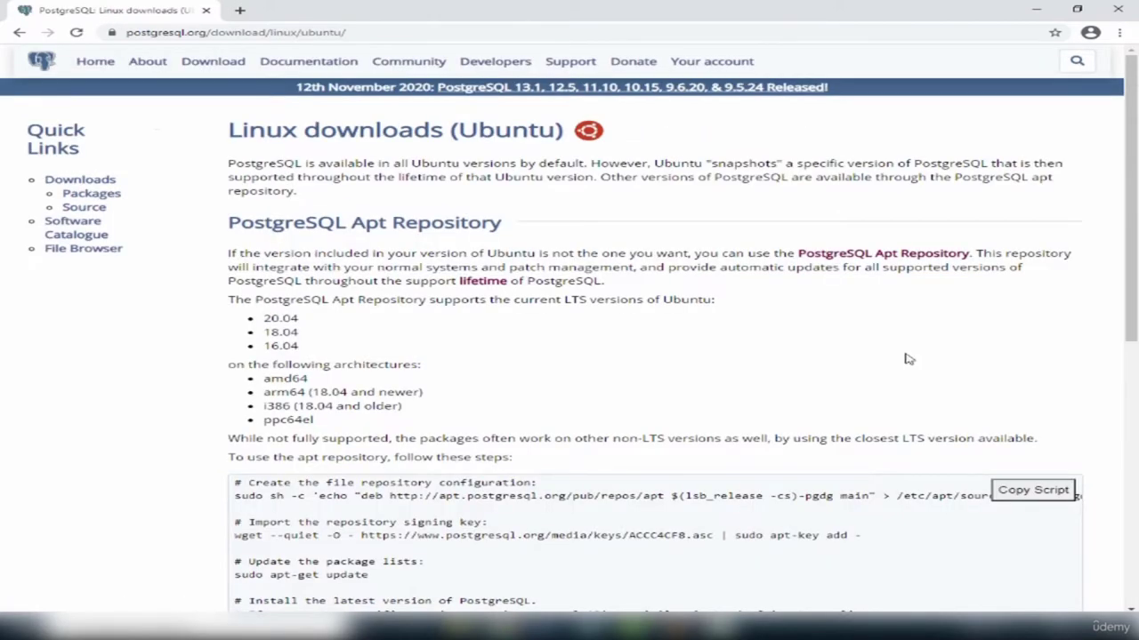
scroll(724, 259, "down", 3)
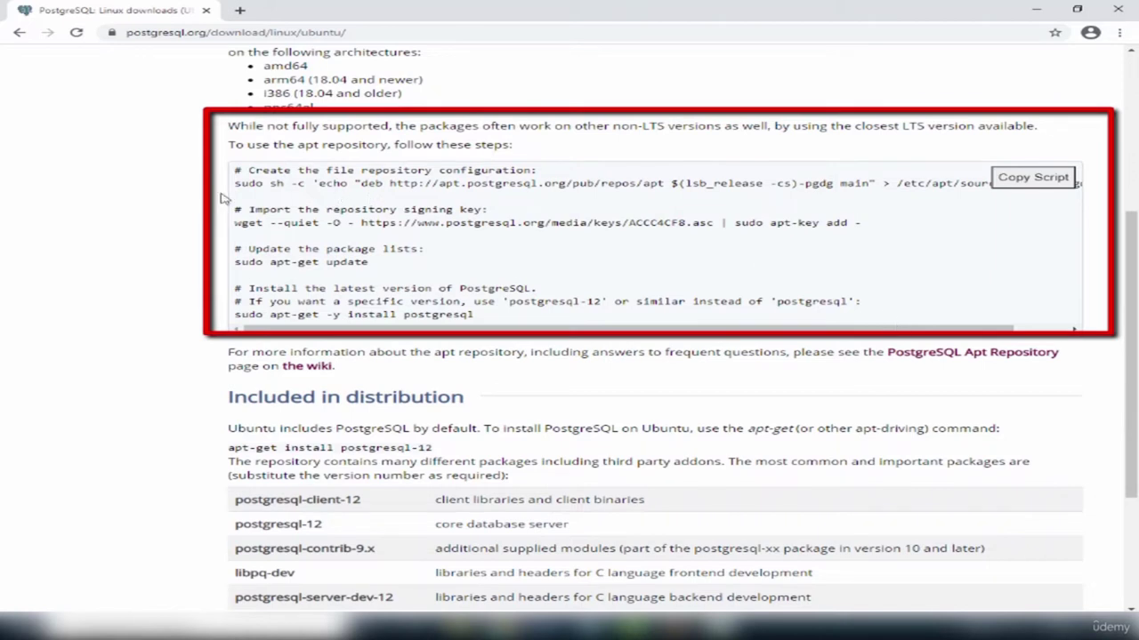
left_click_drag(237, 183, 992, 195)
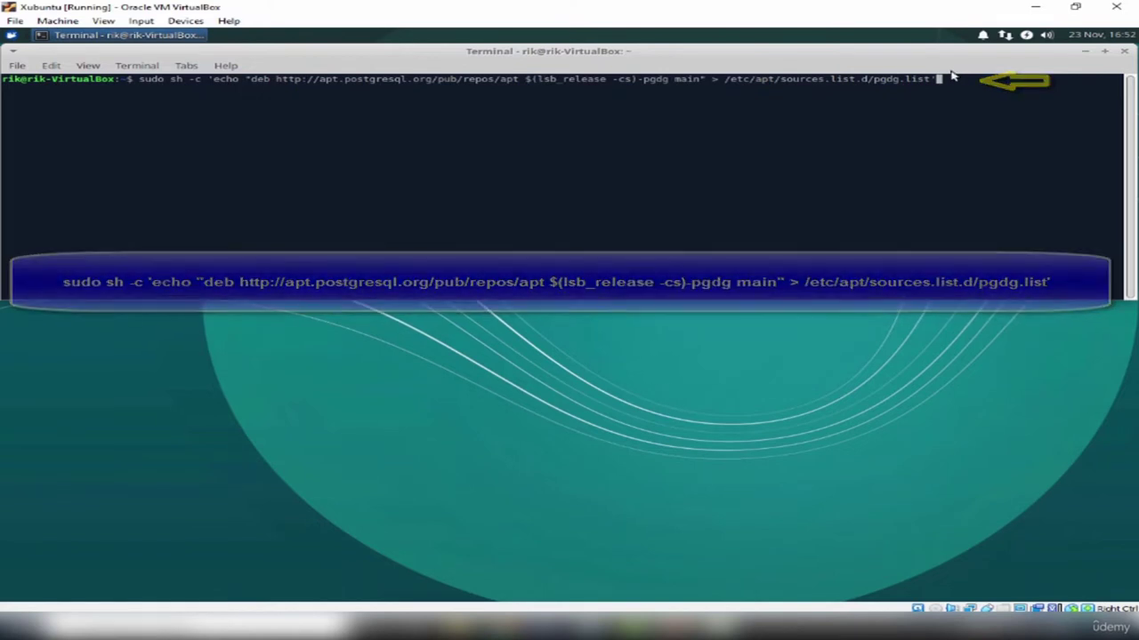
Run the pgdg repository command in the Xubuntu terminal, entering the sudo password
key("Return")
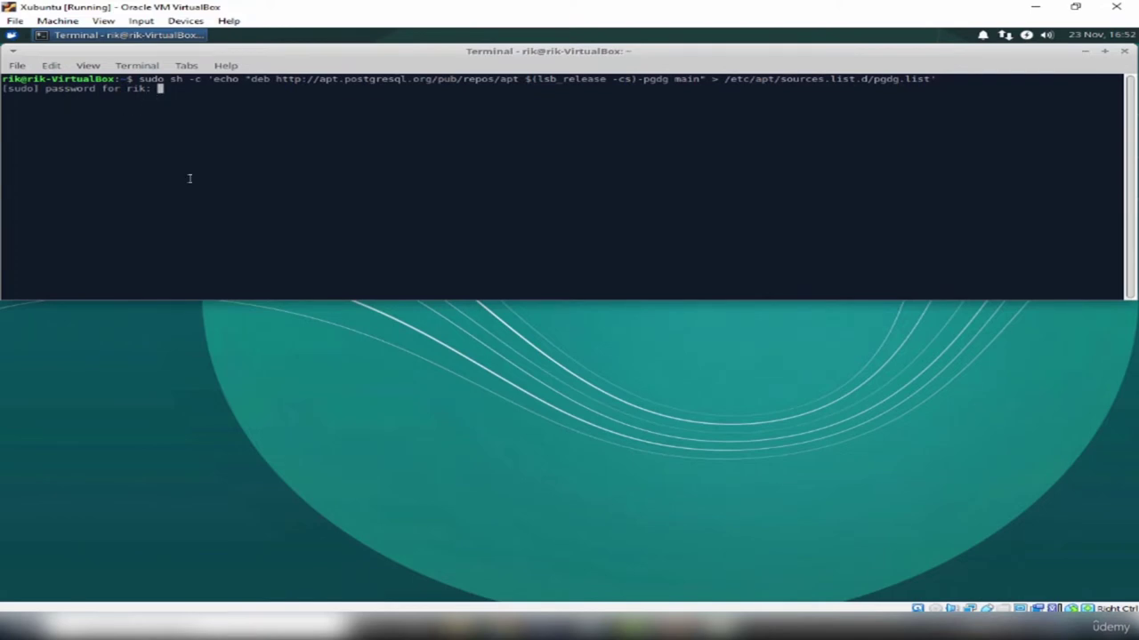
key("Return")
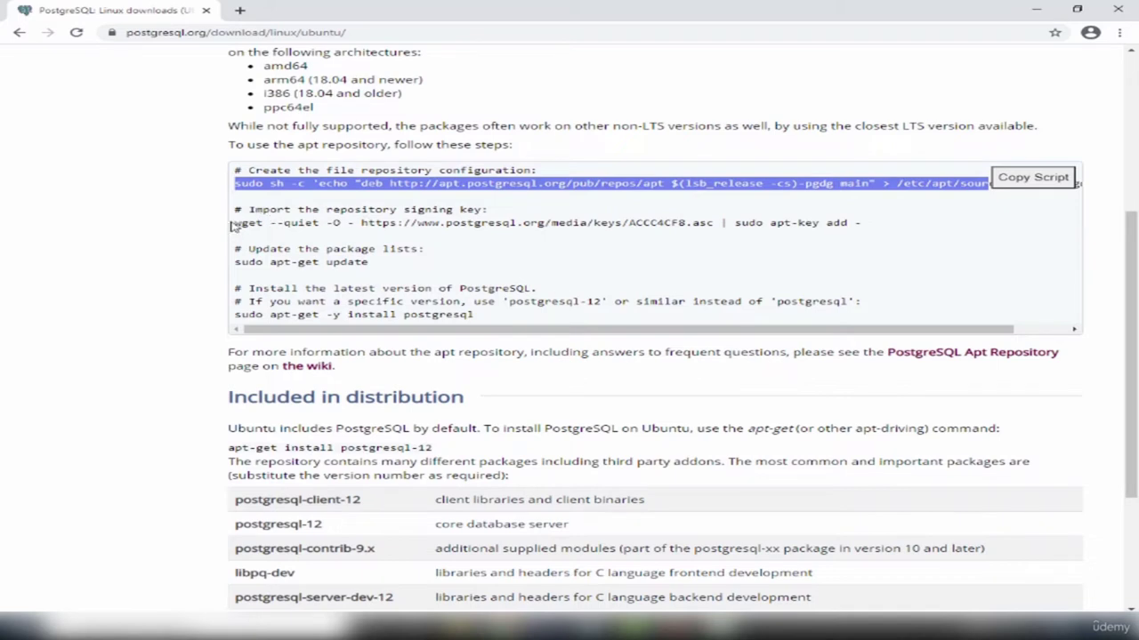
Import the repository signing key with wget | apt-key add, then select sudo apt-get update
left_click_drag(236, 222, 872, 229)
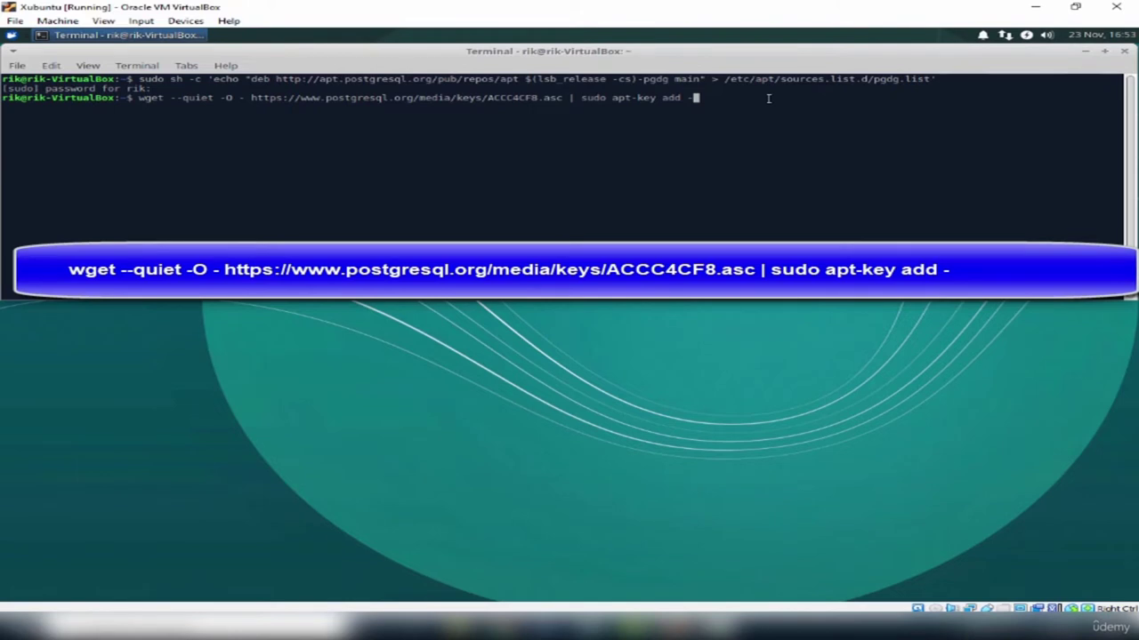
key("Return")
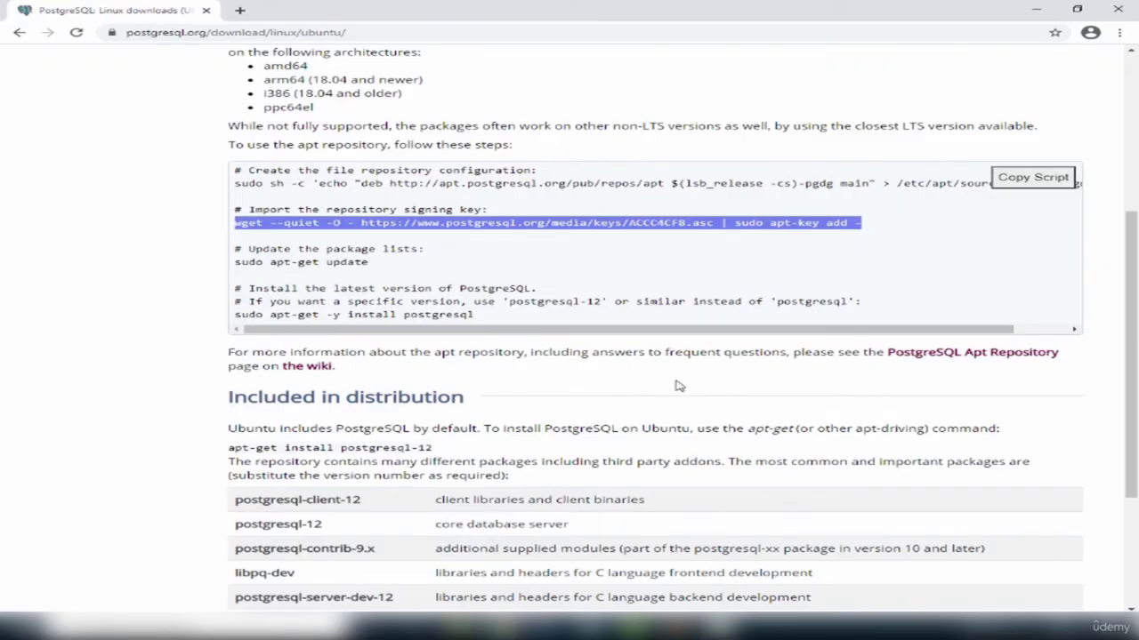
left_click(676, 628)
left_click_drag(253, 250, 426, 251)
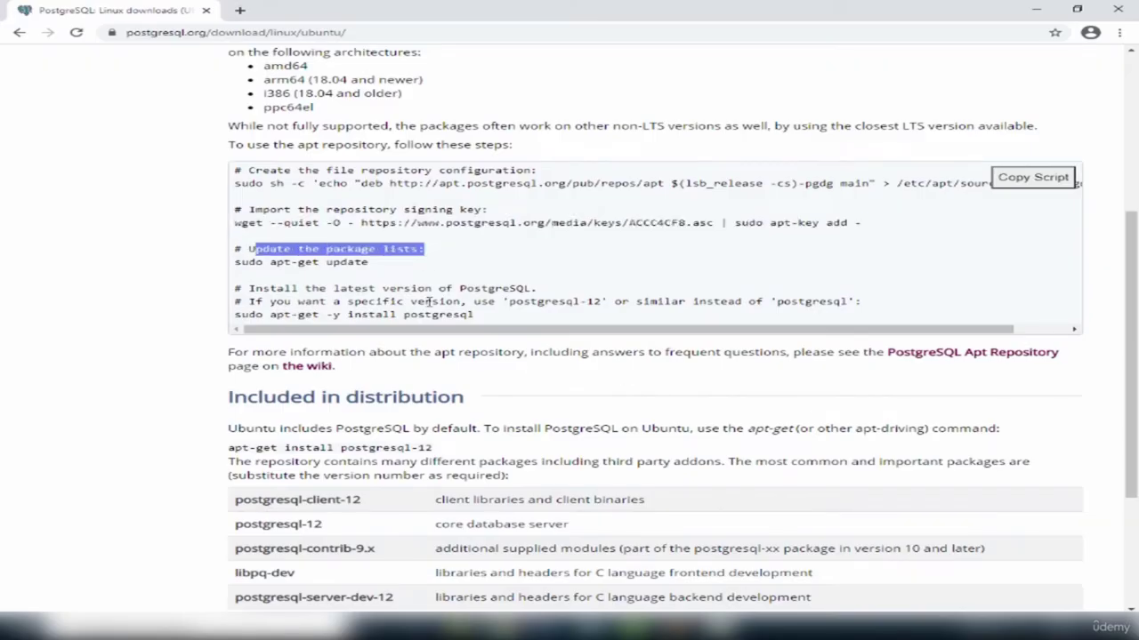
left_click_drag(368, 263, 233, 264)
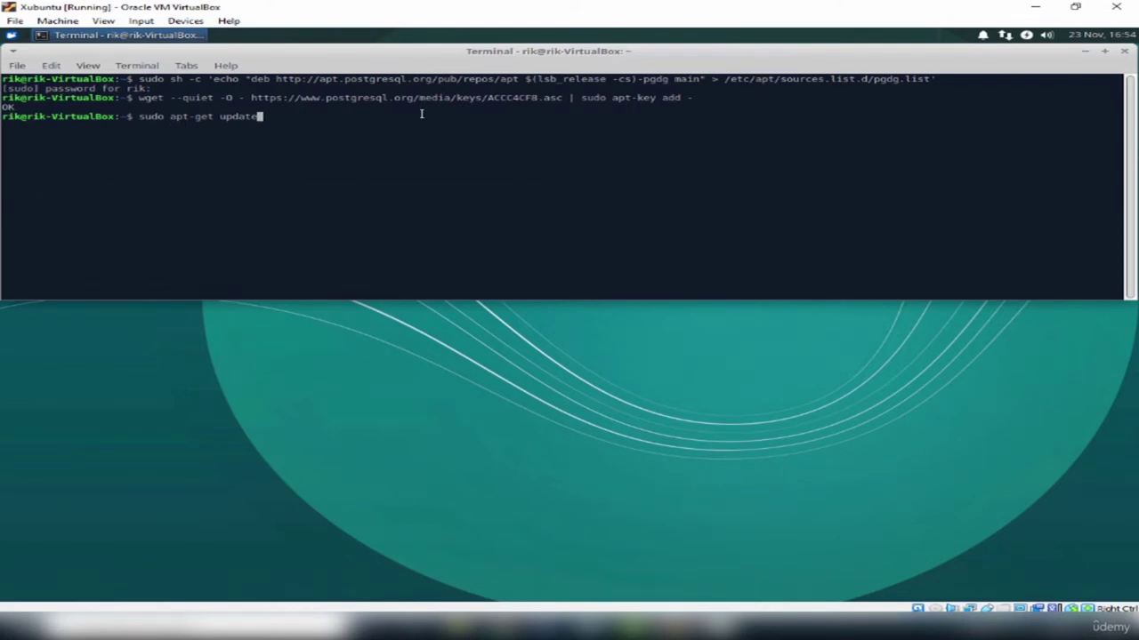
Run sudo apt-get update and check the 13.1 latest release on the PostgreSQL homepage
key("Return")
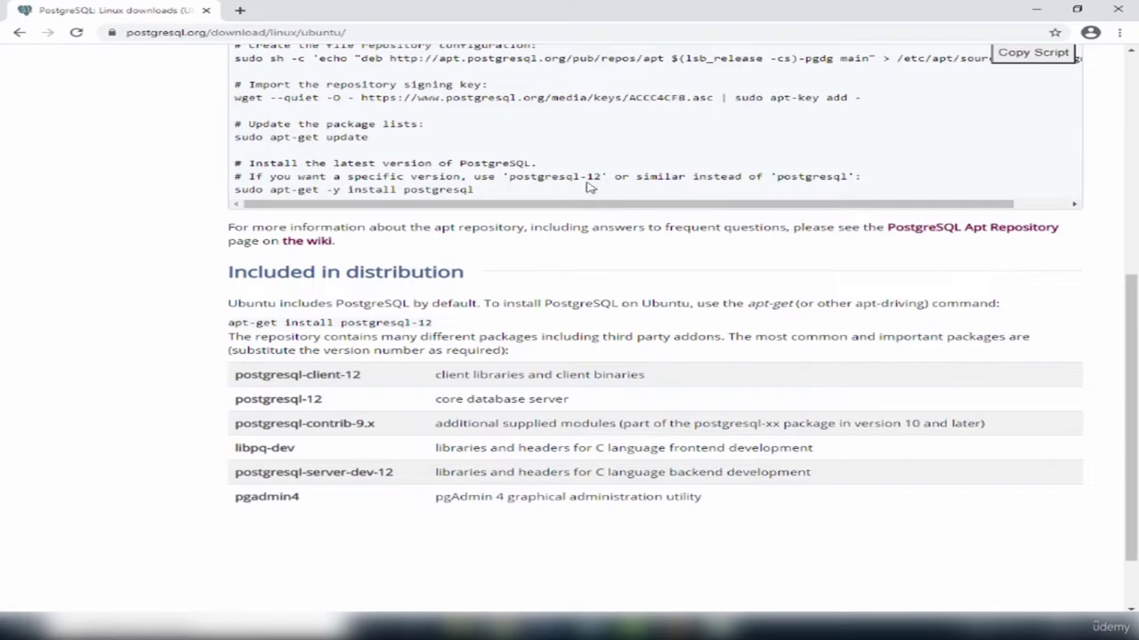
left_click_drag(1123, 278, 1089, 69)
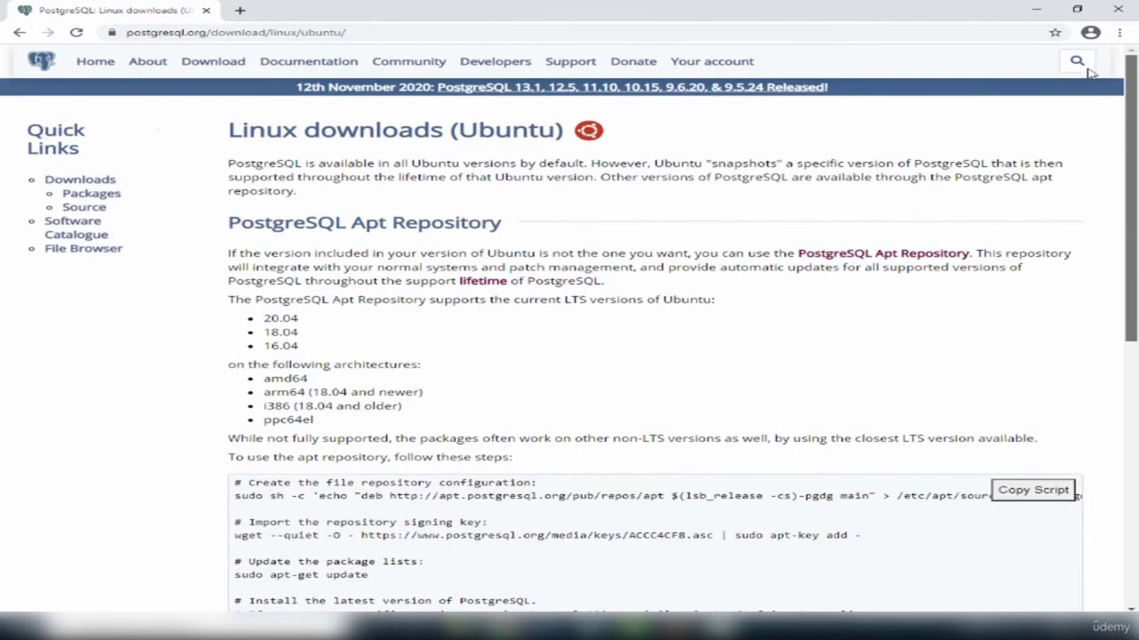
left_click(98, 66)
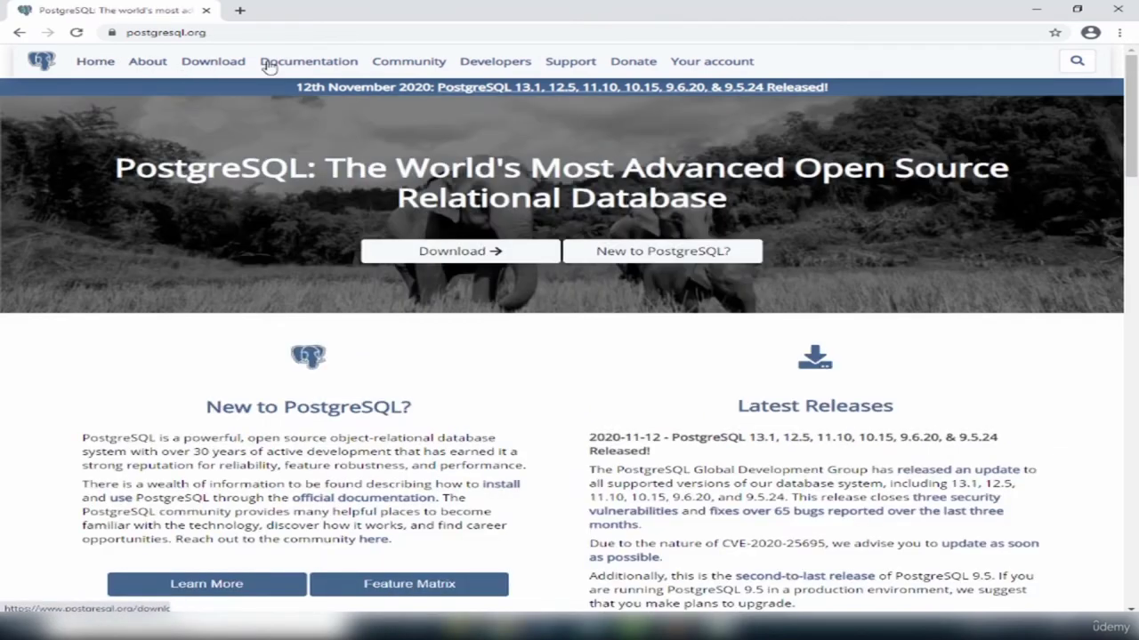
scroll(738, 338, "down", 3)
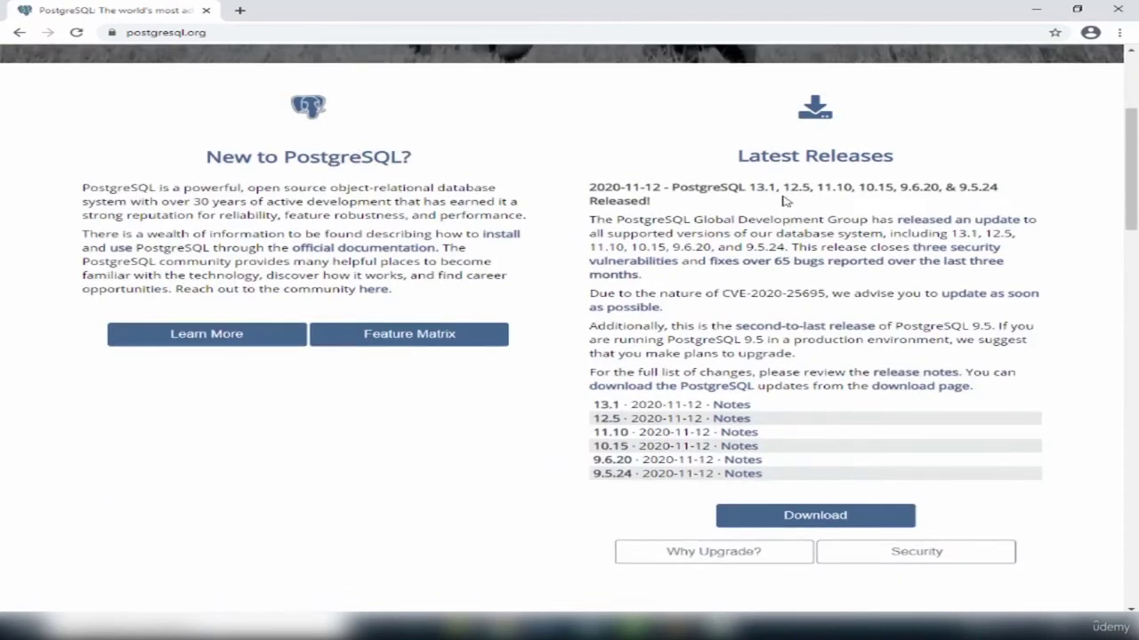
left_click_drag(776, 187, 752, 189)
scroll(370, 257, "up", 2)
Return to the Ubuntu apt instructions via Download > Linux > Ubuntu
left_click(428, 196)
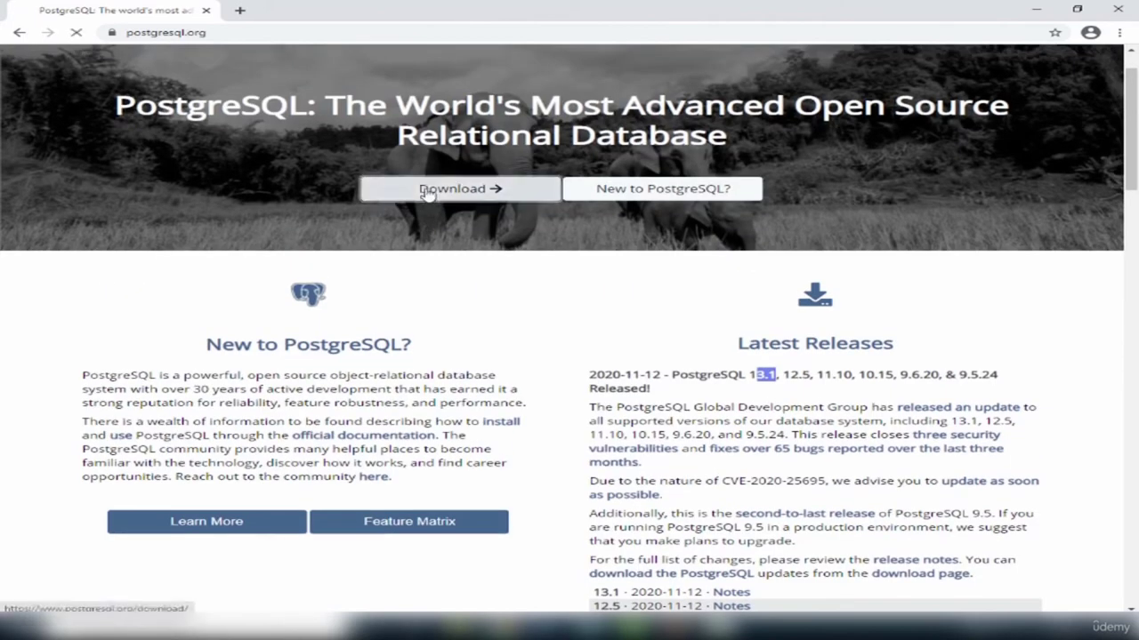
scroll(427, 266, "down", 1)
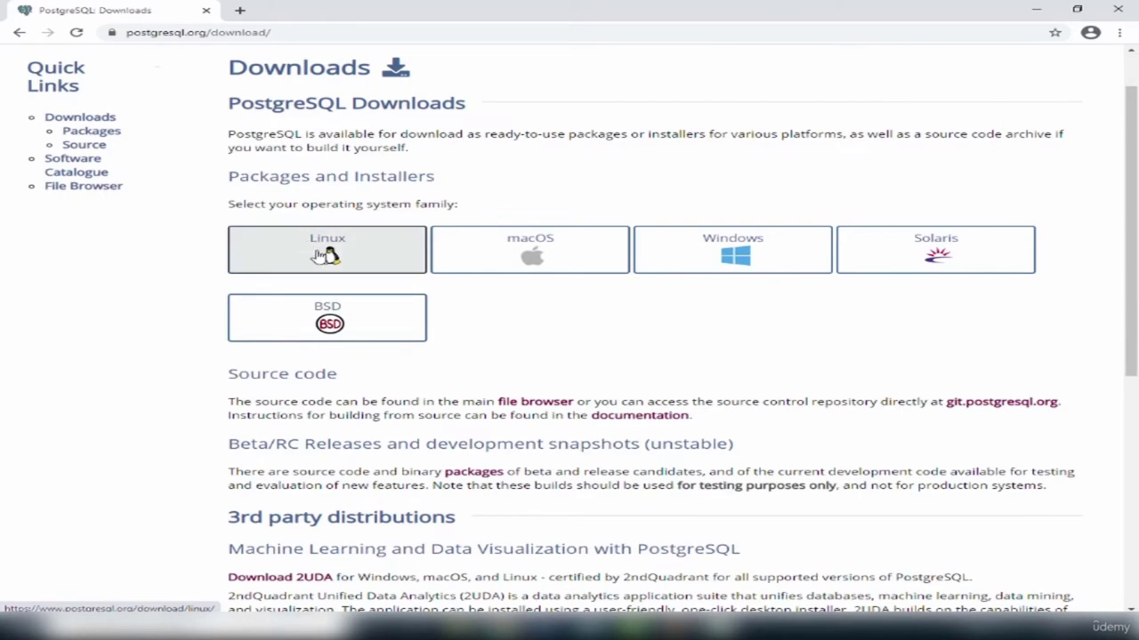
left_click(326, 257)
left_click(903, 408)
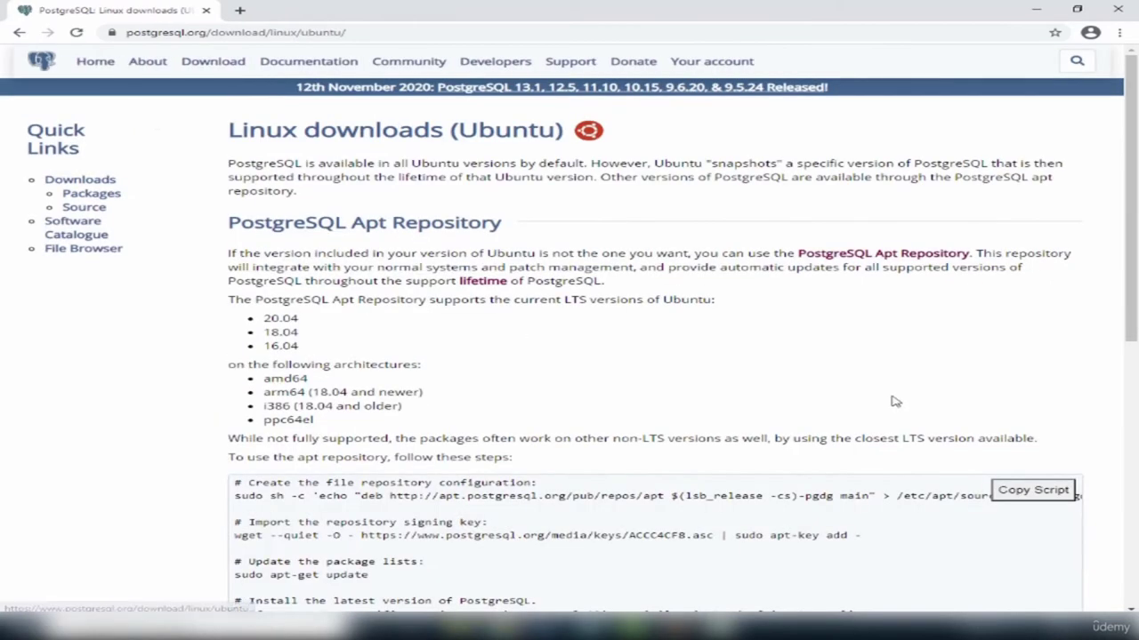
scroll(870, 392, "down", 1)
scroll(870, 392, "down", 3)
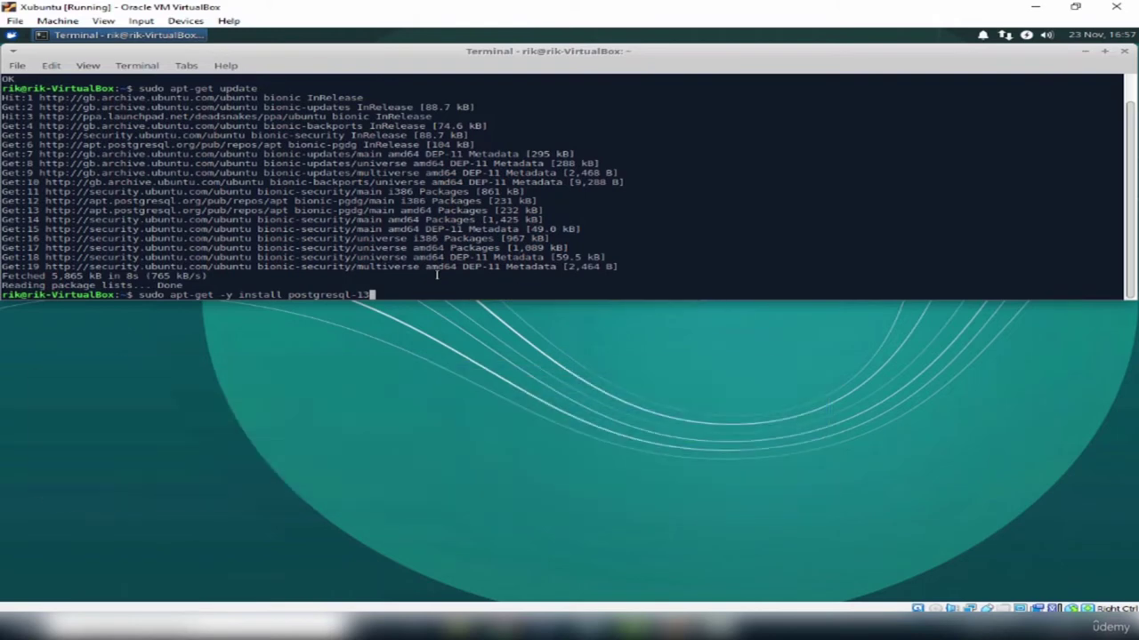
Install postgresql-13 with apt-get and let cluster 13 main initialise
key("Return")
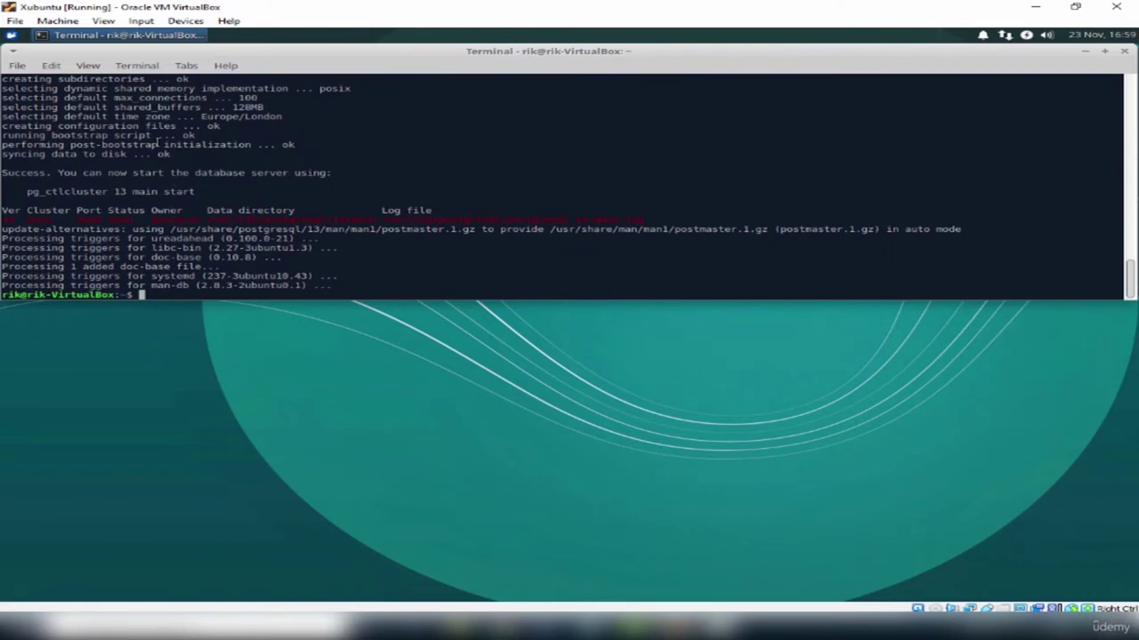
Paste and run 'clear' to empty the terminal, leaving apt show postgresql at the prompt
right_click(151, 296)
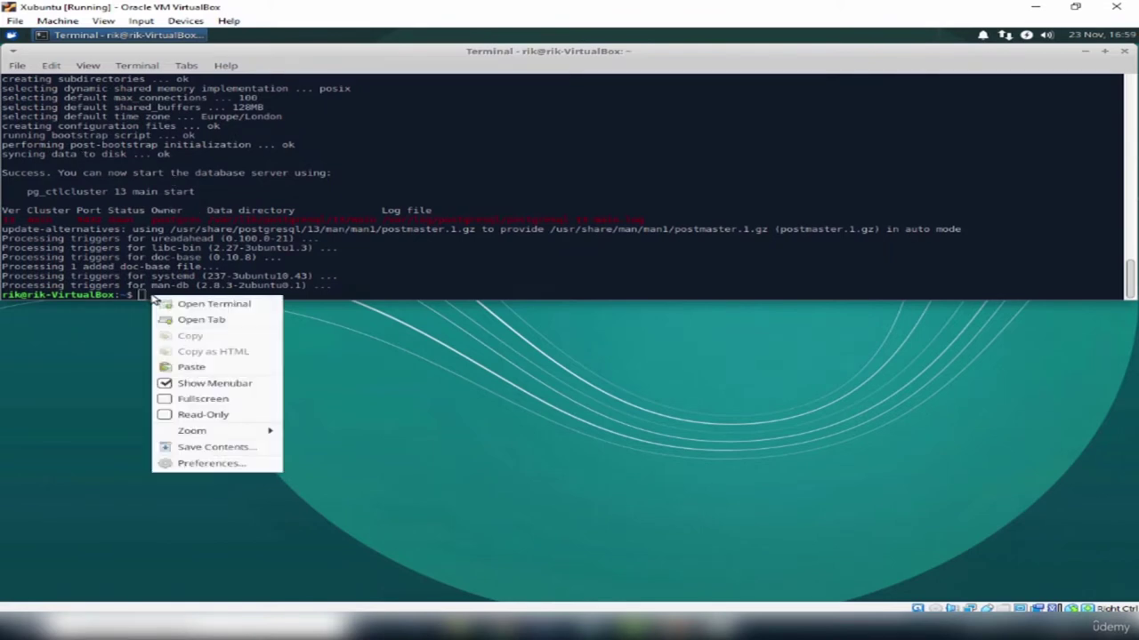
left_click(190, 366)
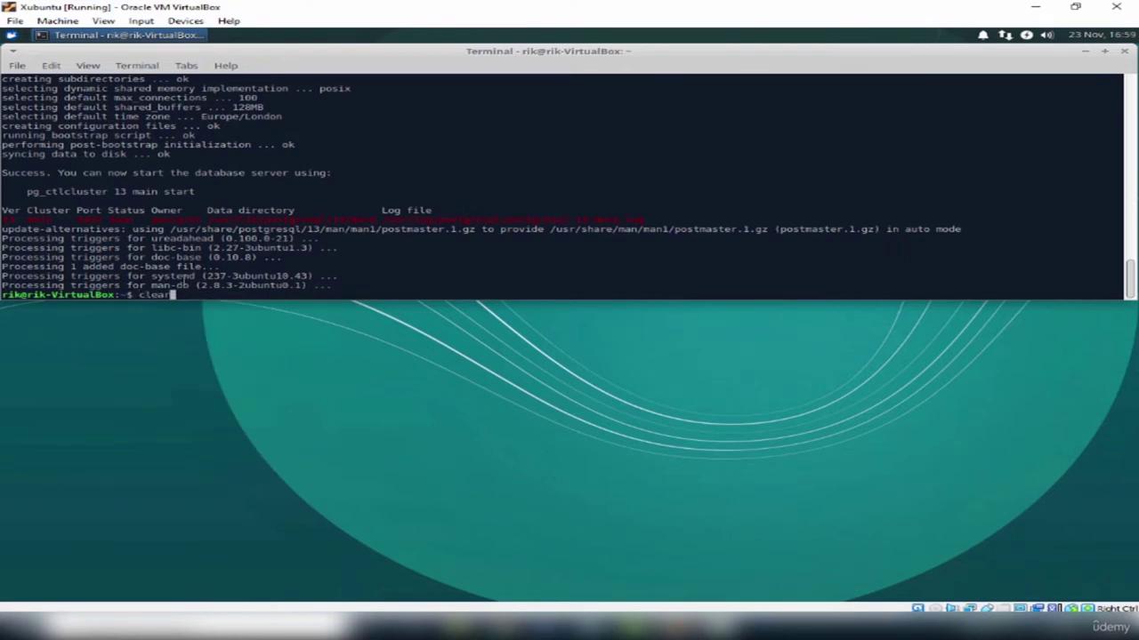
key("Return")
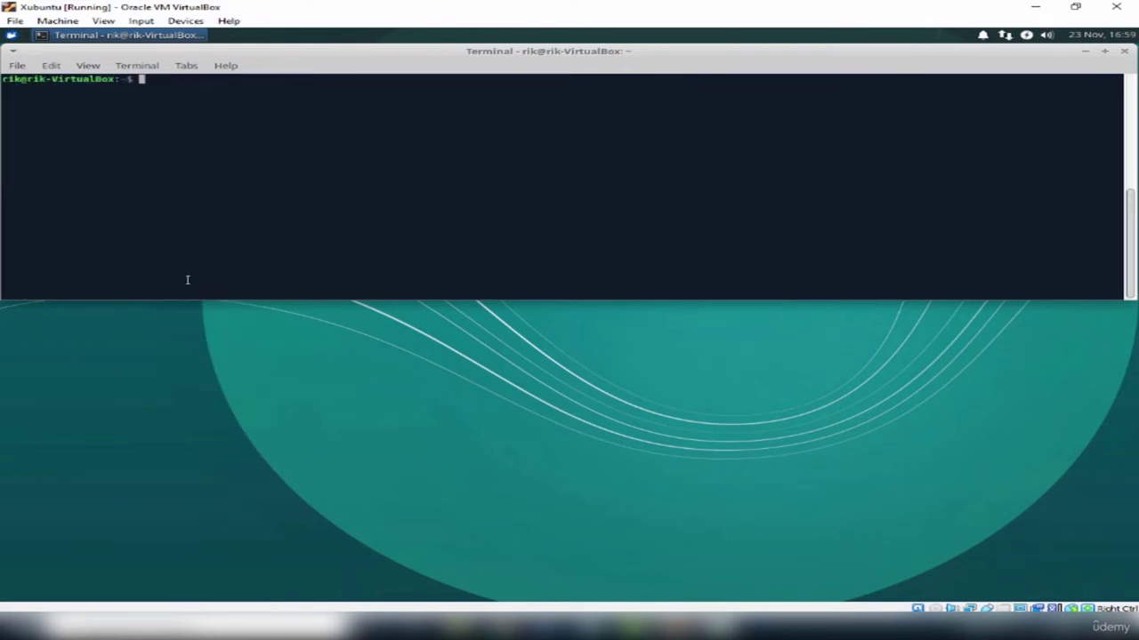
mouse_move(684, 628)
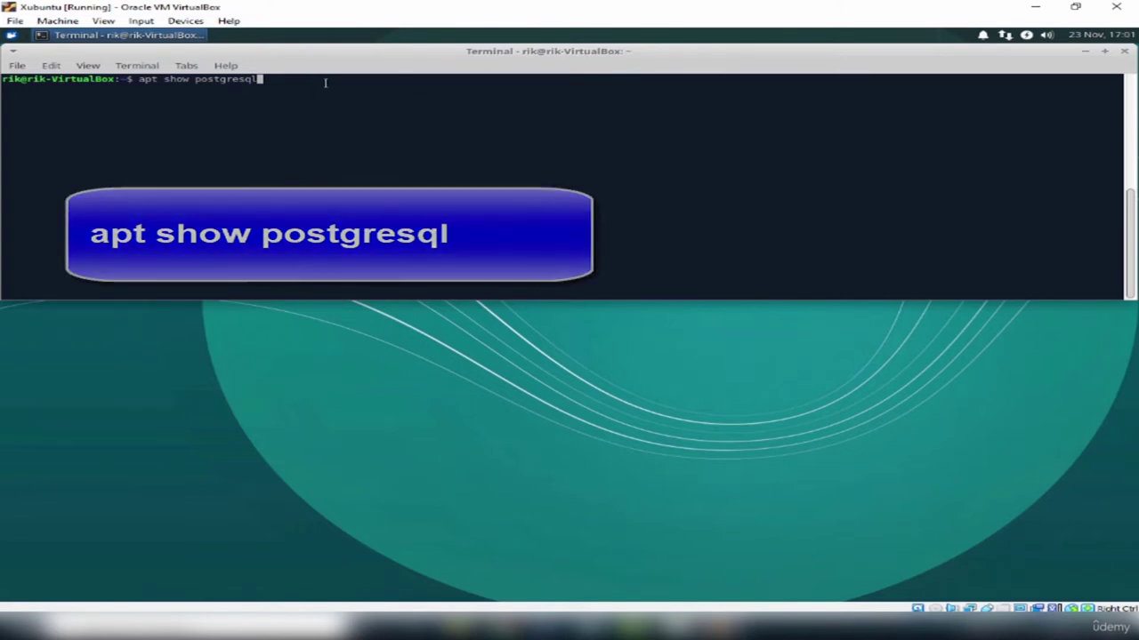
Run apt show postgresql and review the package details, version 13+223.pgdg18.04+1
key("Return")
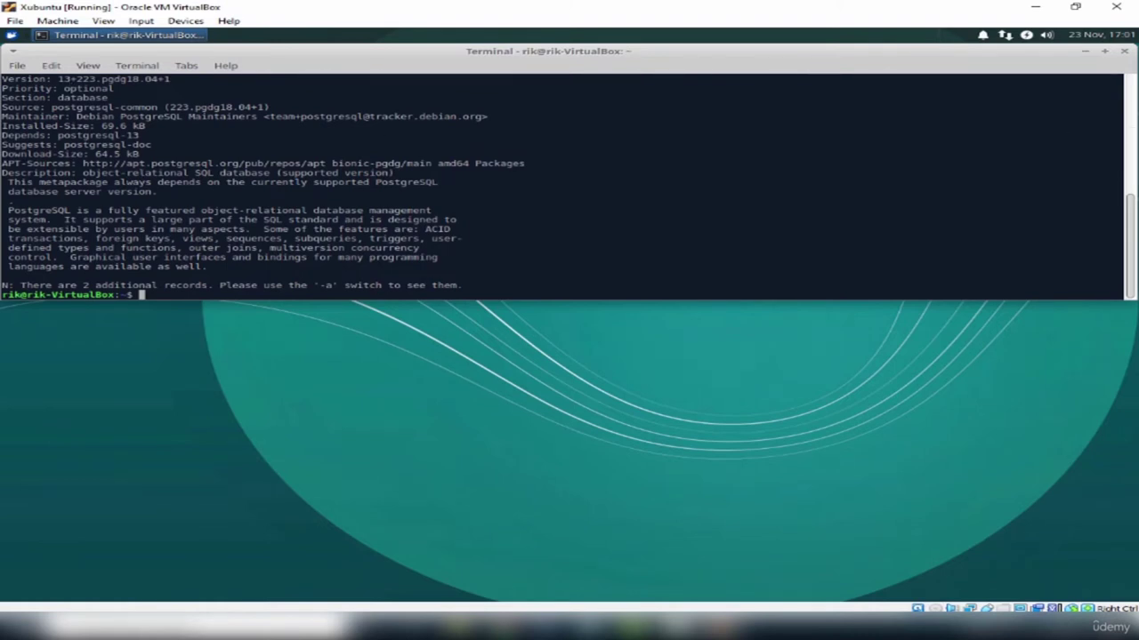
scroll(1131, 205, "up", 2)
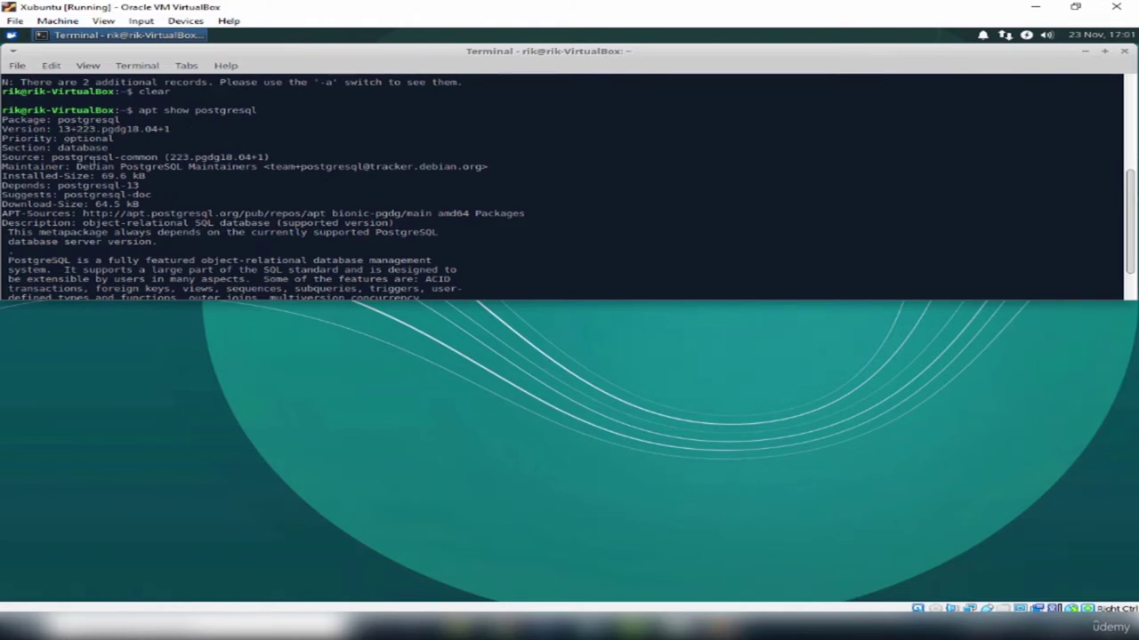
scroll(92, 162, "down", 2)
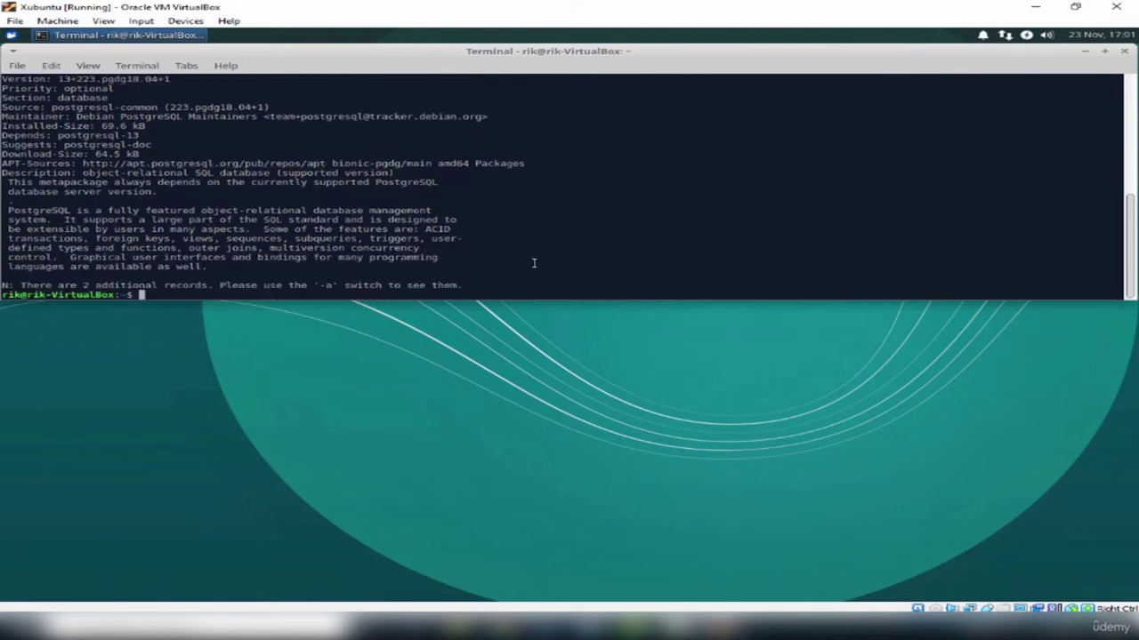
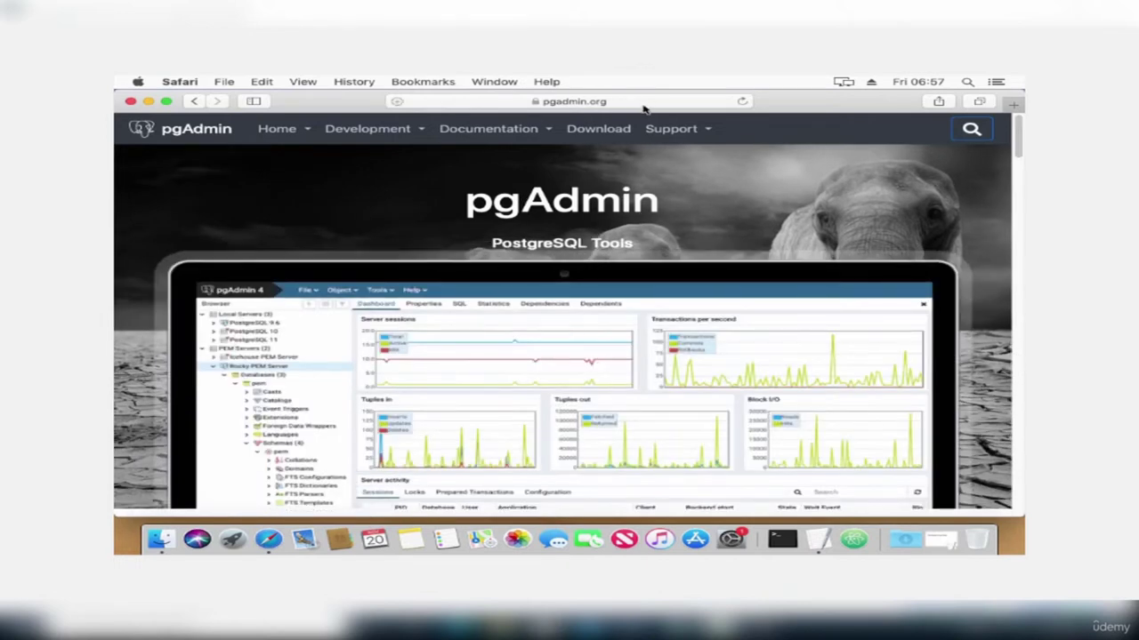
Minimize the Safari window holding the pgAdmin website to reveal the empty desktop
left_click(643, 102)
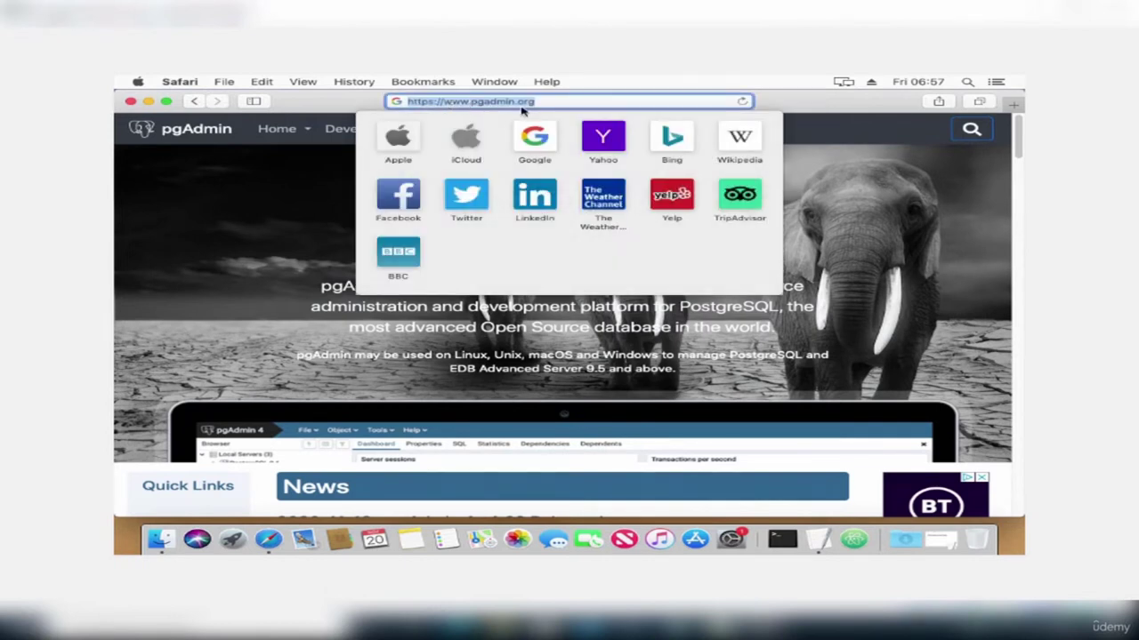
left_click(852, 157)
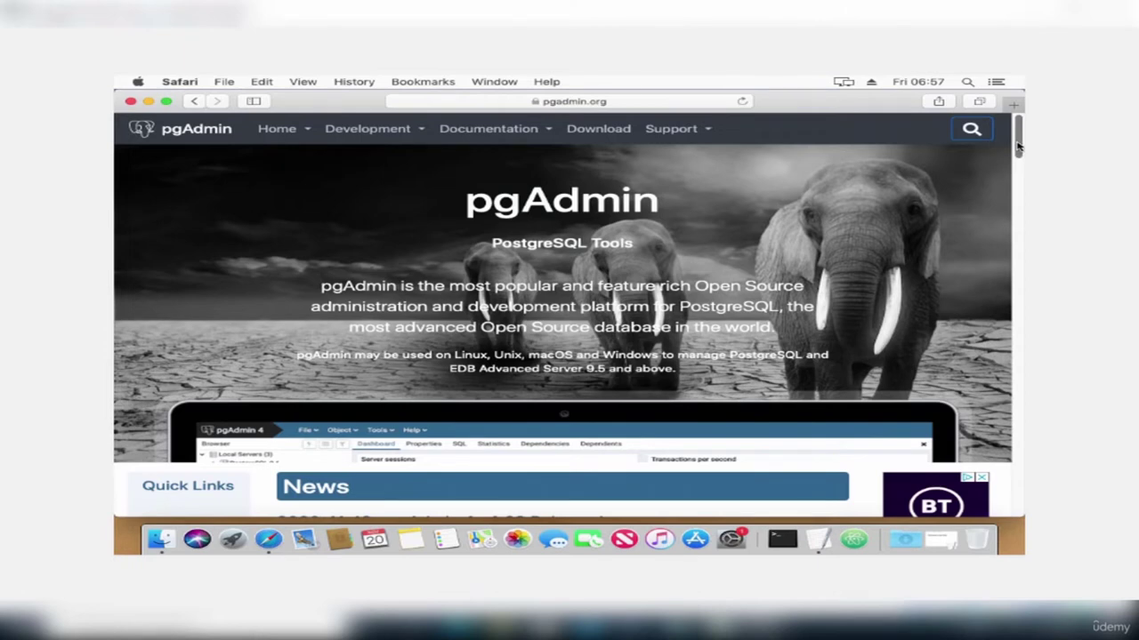
scroll(1019, 151, "down", 2)
scroll(1019, 151, "down", 10)
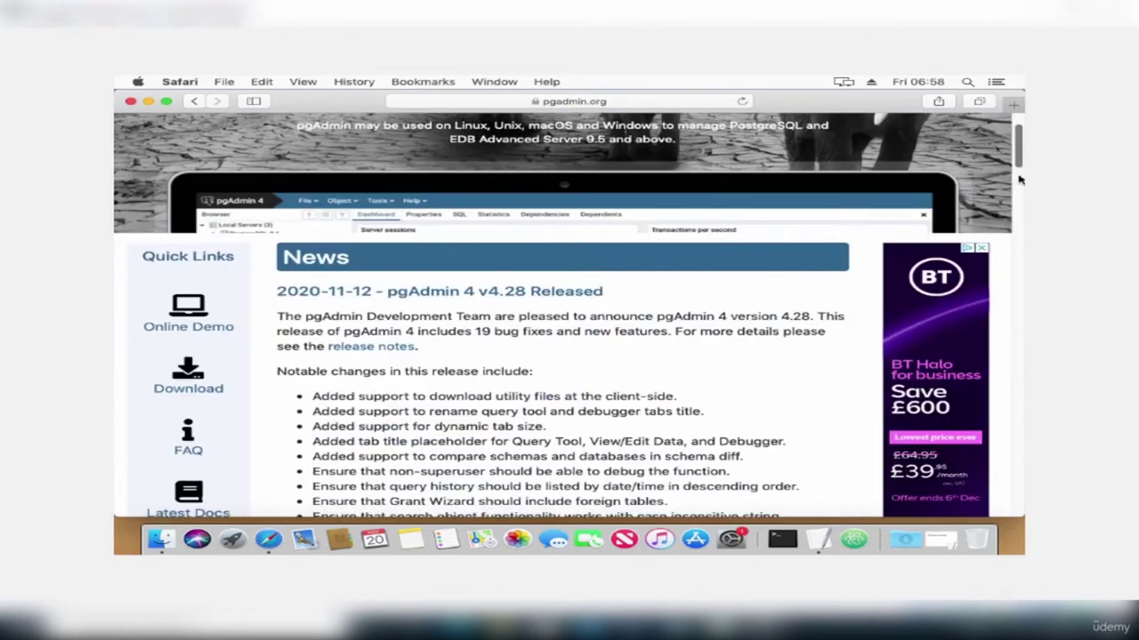
scroll(1019, 178, "up", 10)
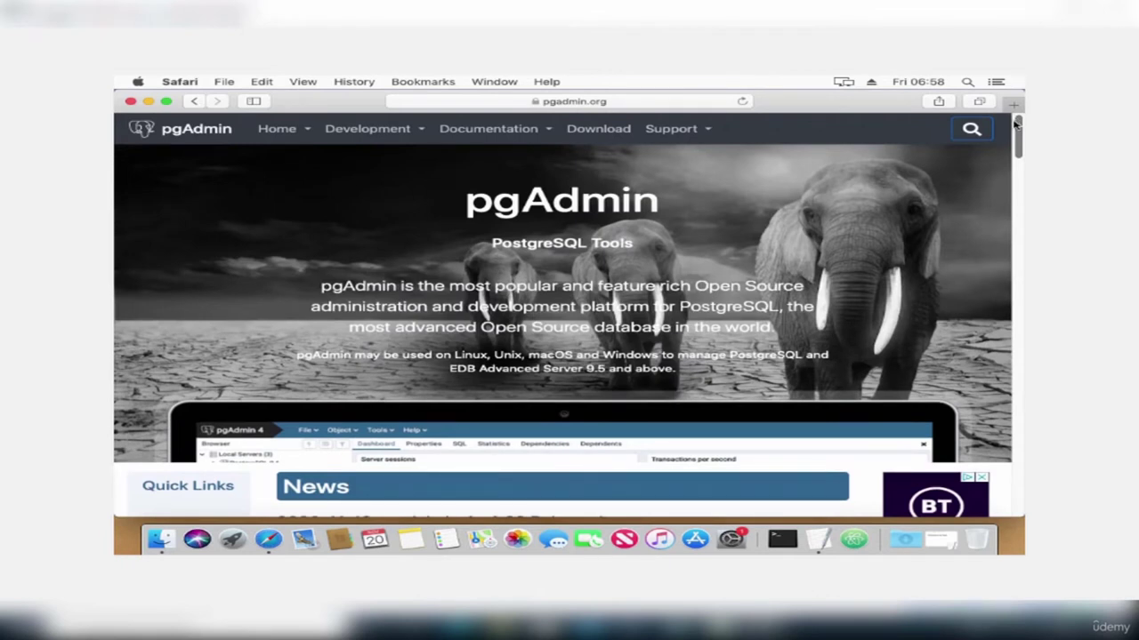
left_click(149, 101)
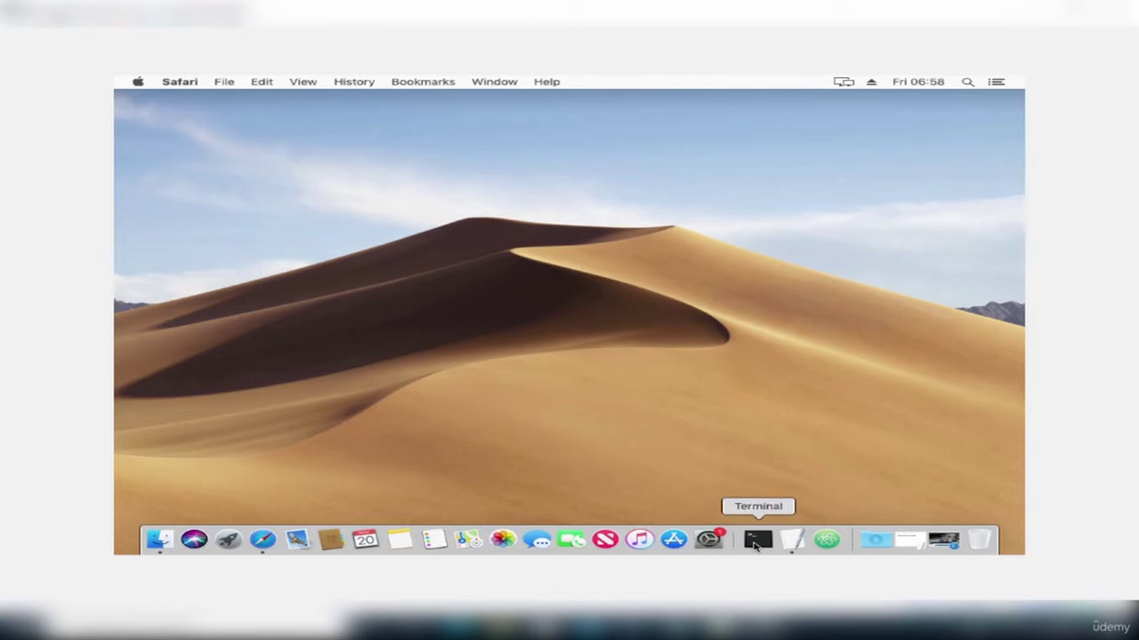
Launch Terminal, enlarge its window to 105×32, and run brew update
left_click(755, 543)
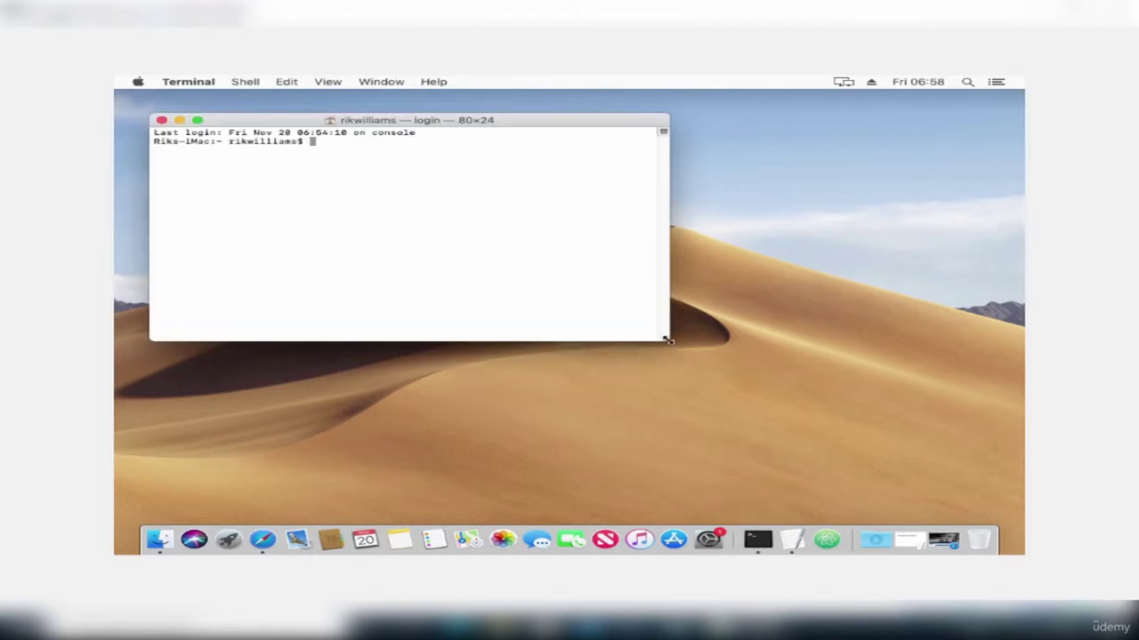
left_click_drag(667, 340, 822, 413)
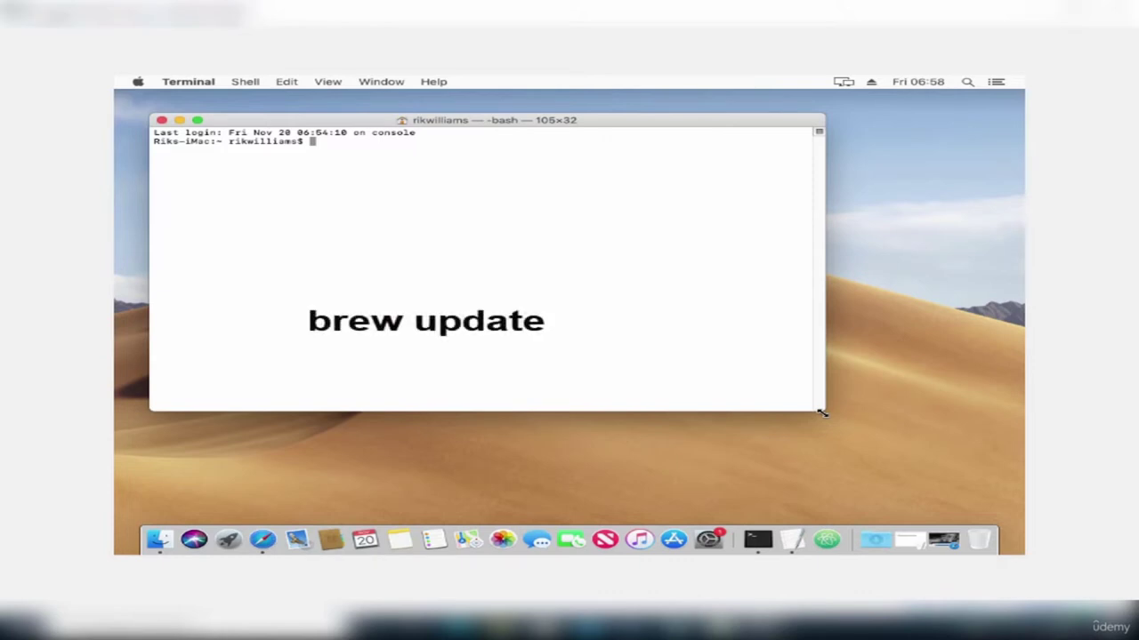
type("brew update")
key("Return")
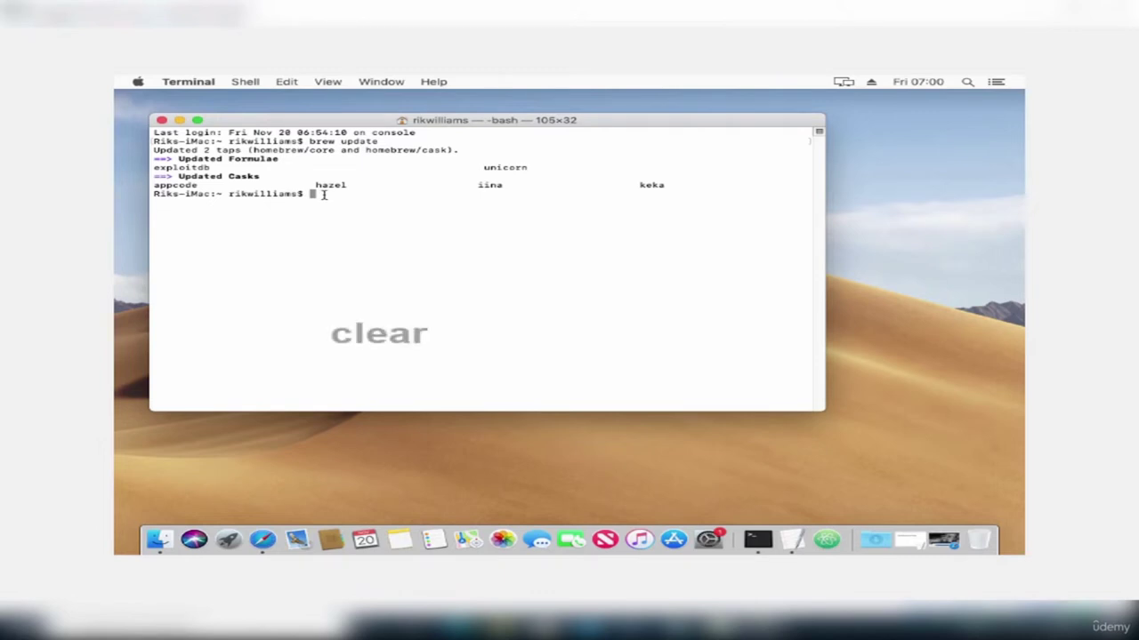
Clear the screen and install pgAdmin 4 4.28 with brew cask install pgadmin4
type("clear")
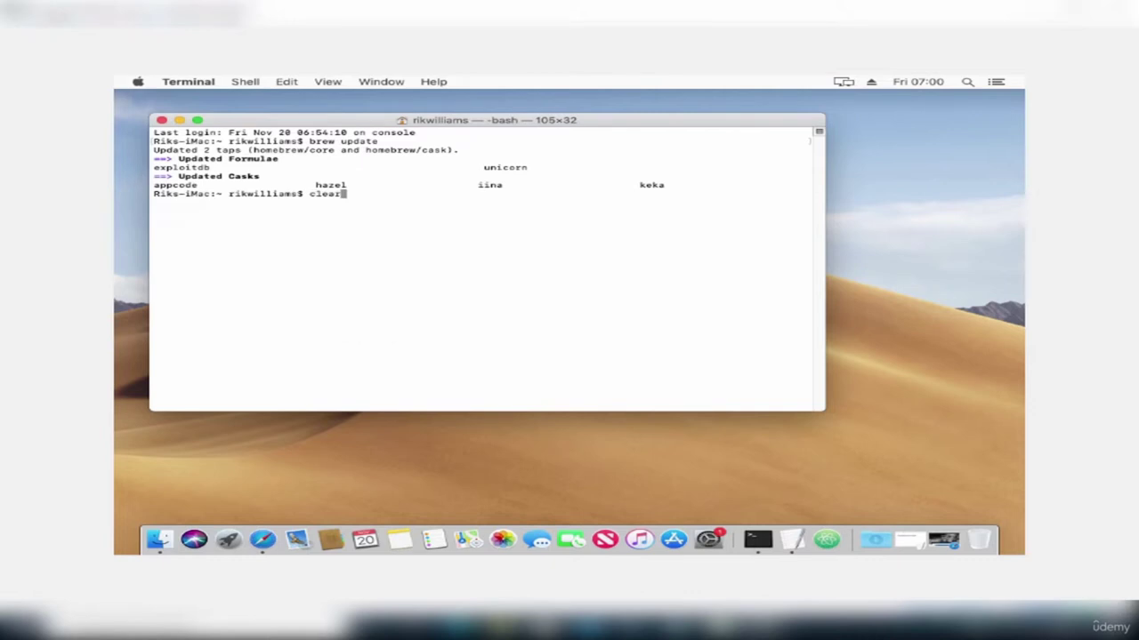
key("Return")
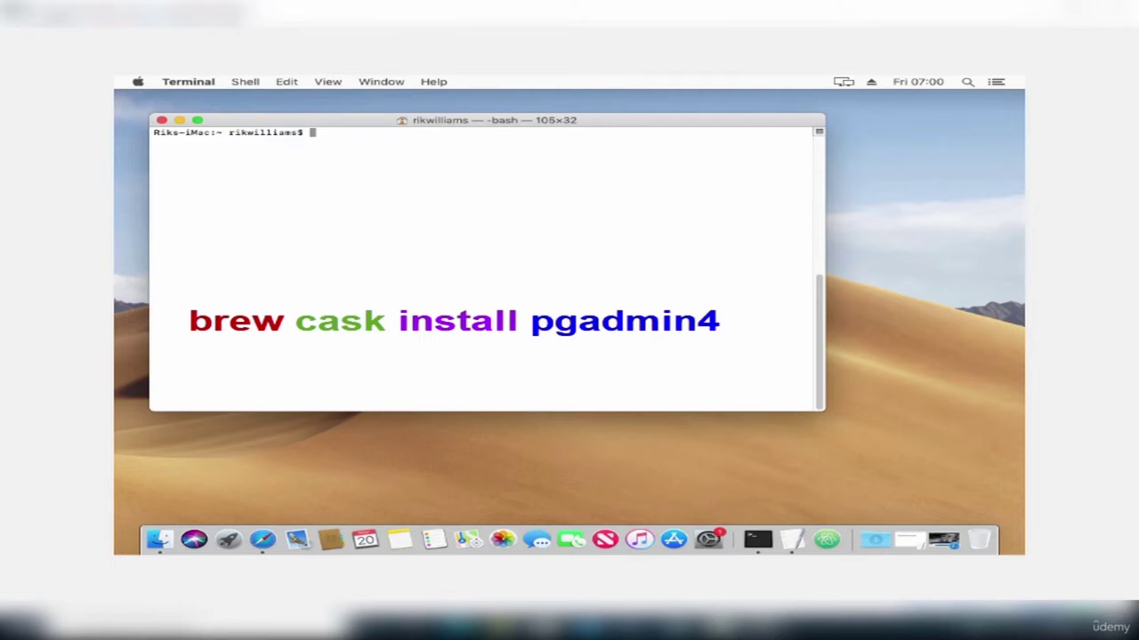
type("brew cask install pgadmin4")
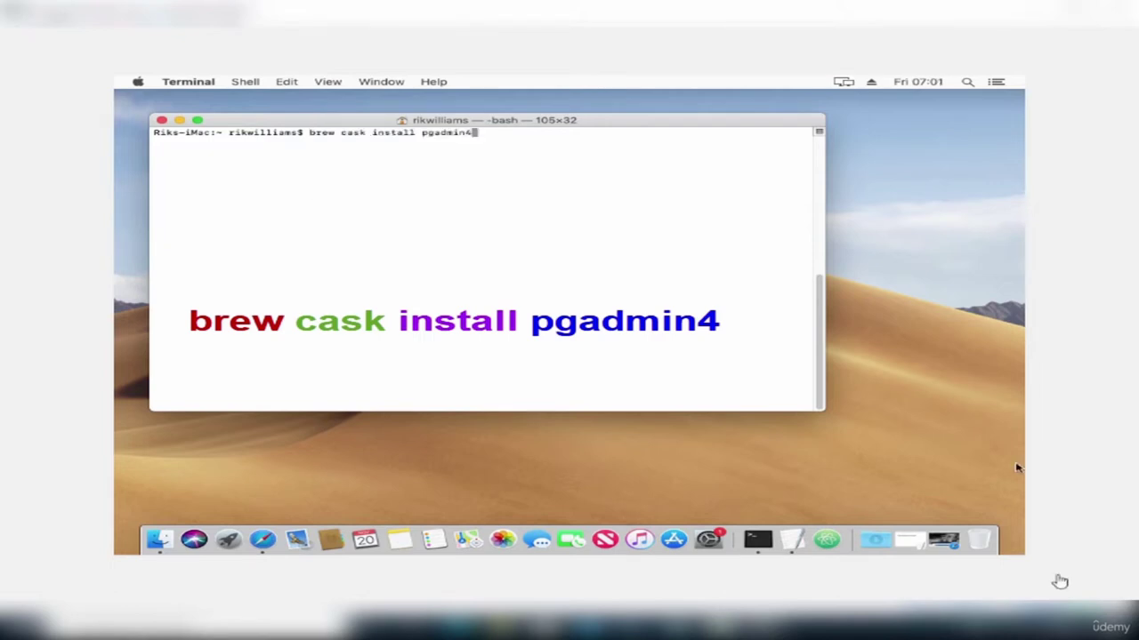
key("Return")
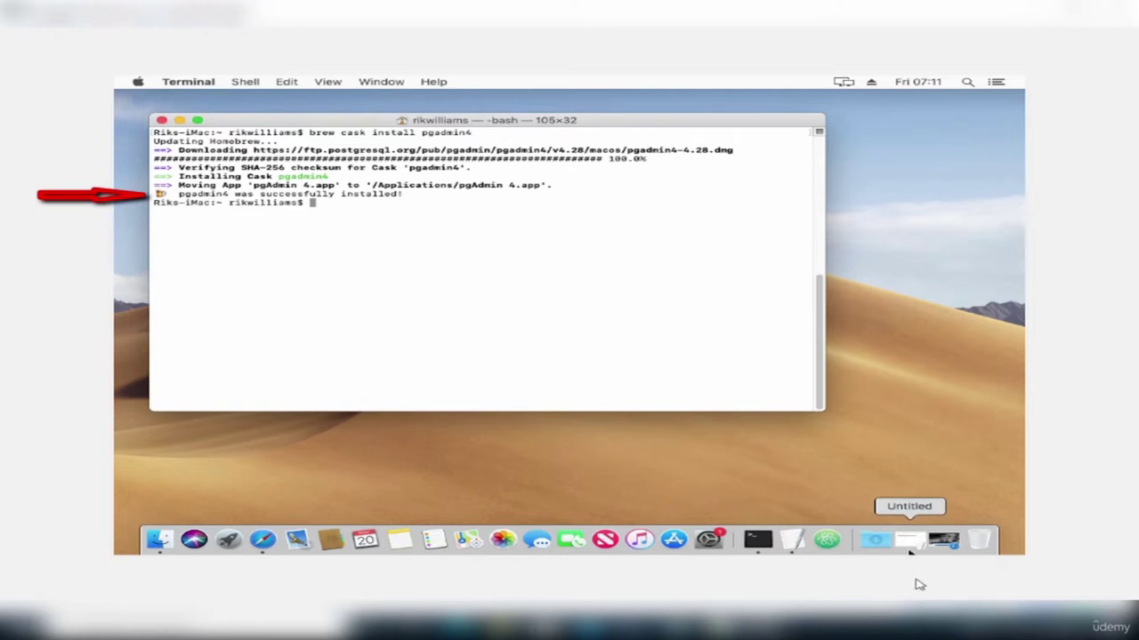
Quit Terminal from its app menu and open Launchpad to find pgAdmin 4
left_click(937, 522)
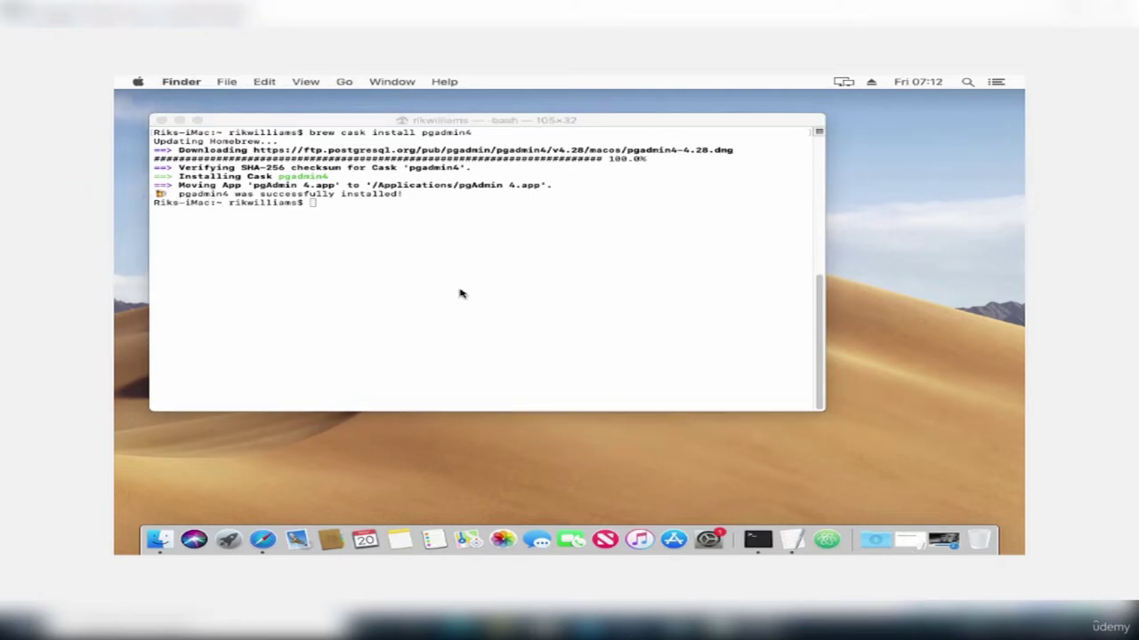
left_click(261, 123)
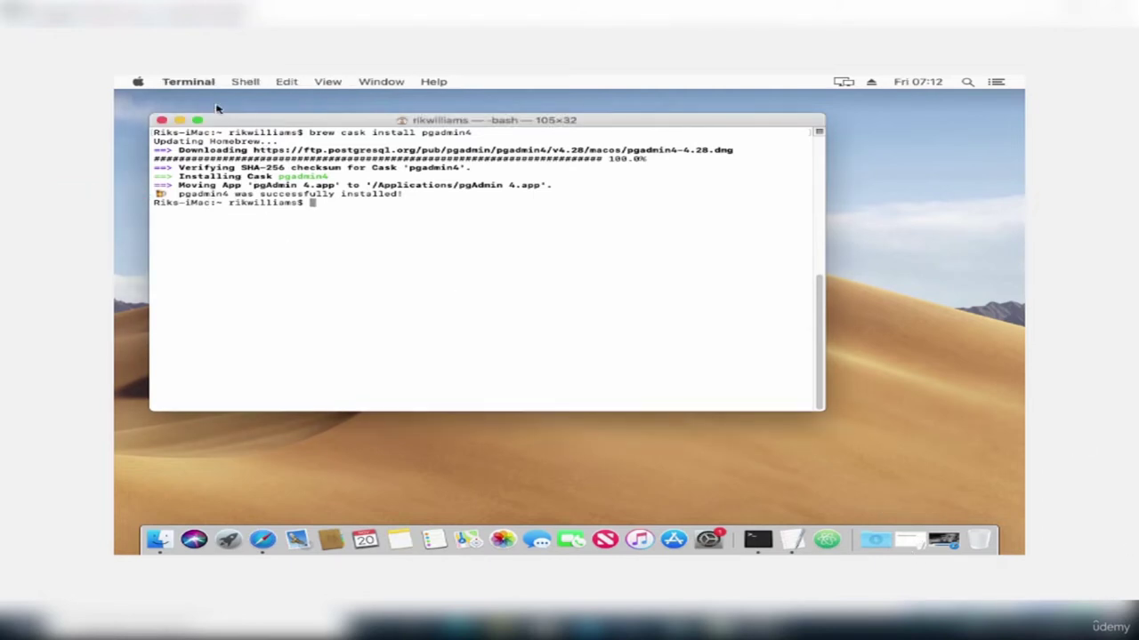
left_click(189, 81)
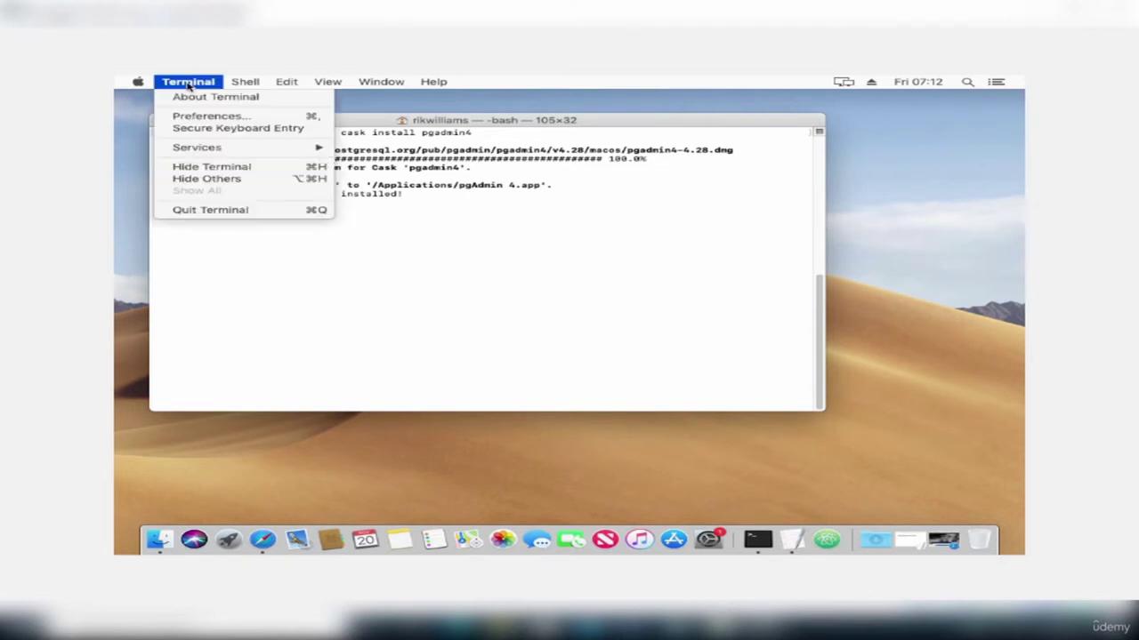
left_click(217, 212)
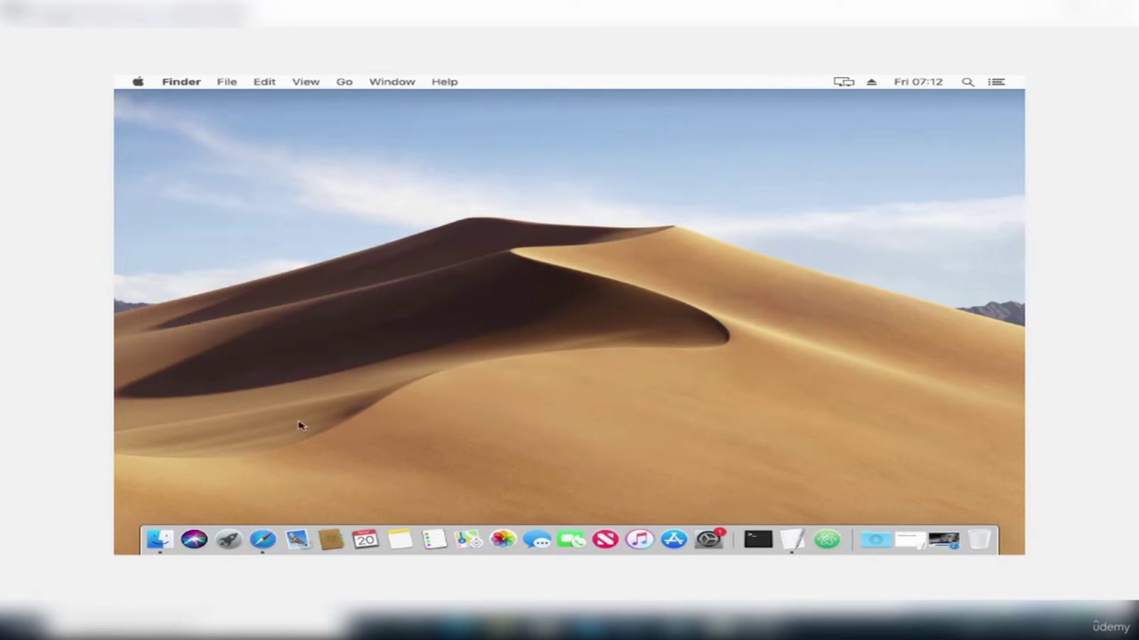
left_click(229, 542)
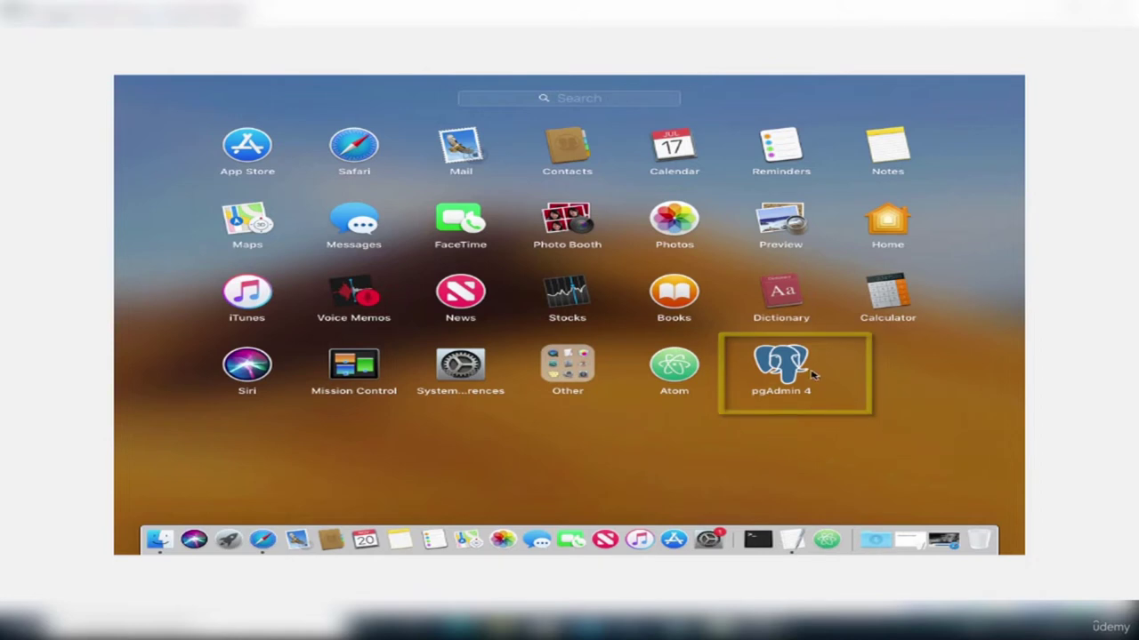
Launch pgAdmin 4 from Launchpad and allow the downloaded app to open
left_click(782, 366)
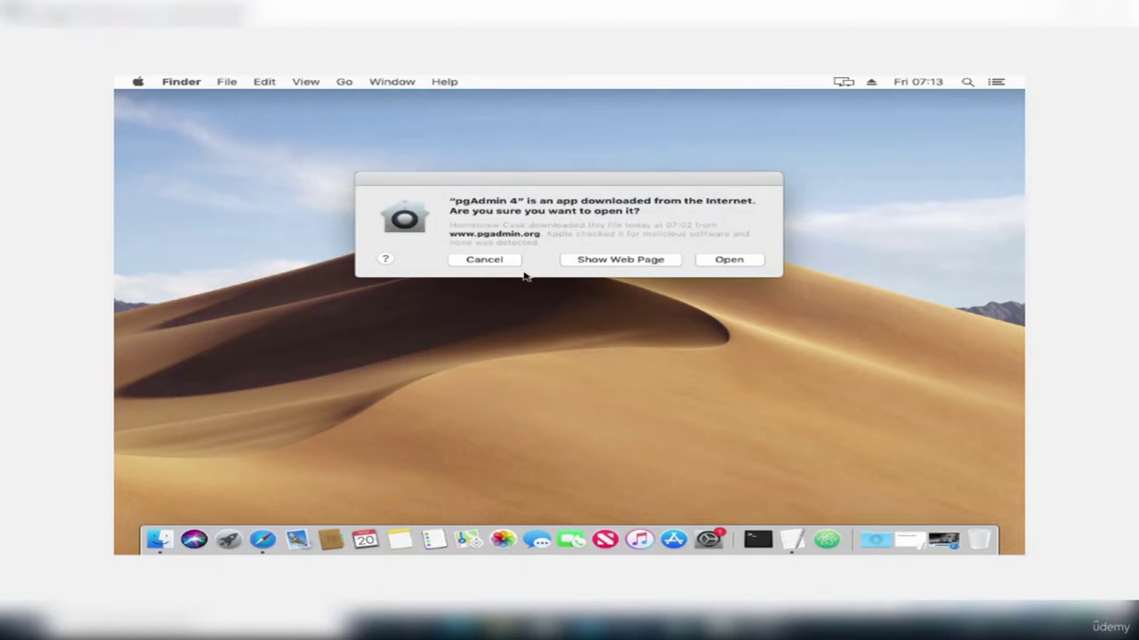
left_click(739, 261)
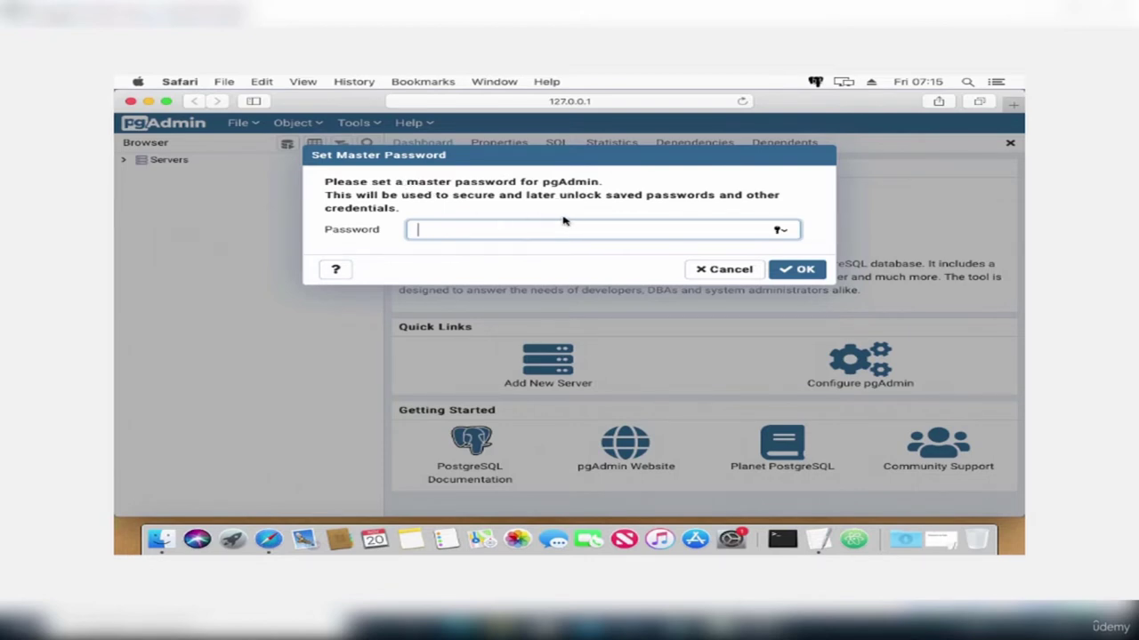
Cancel the Set Master Password dialog without entering a password
left_click(731, 271)
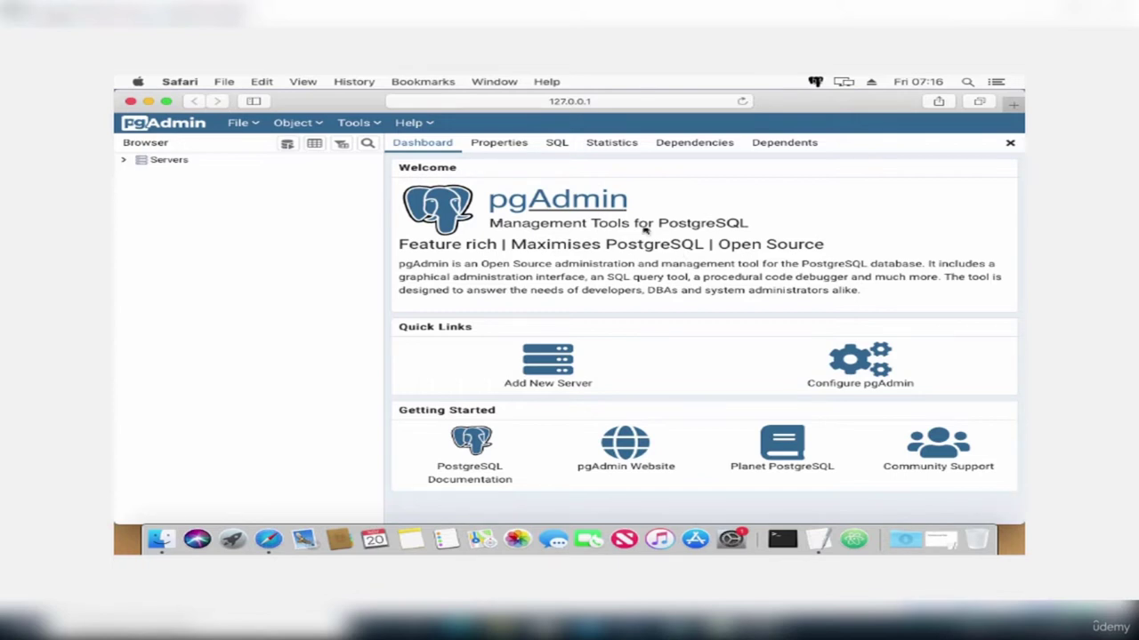
View the Properties, SQL, Statistics and Dependencies tabs, then return to the Dashboard tab
left_click(500, 144)
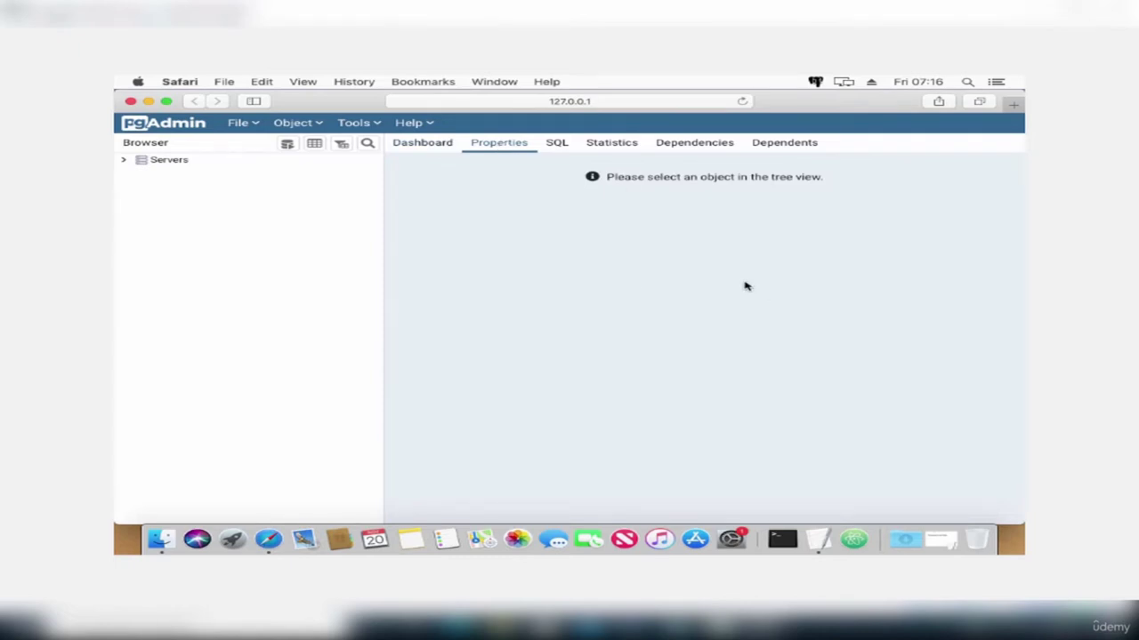
left_click(555, 147)
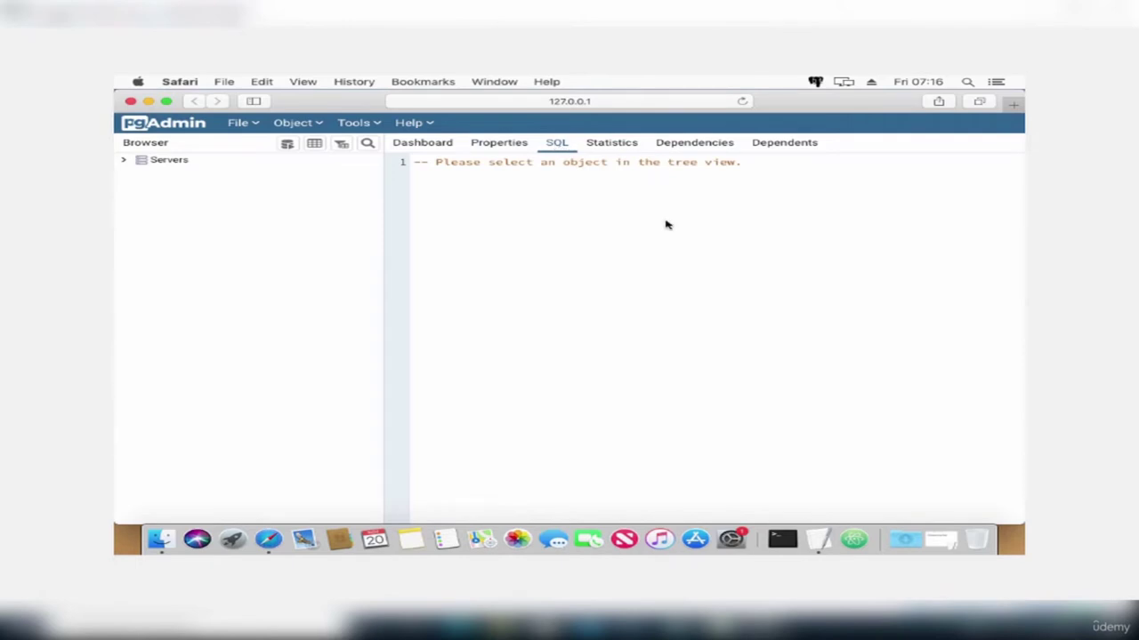
left_click(618, 150)
left_click(696, 149)
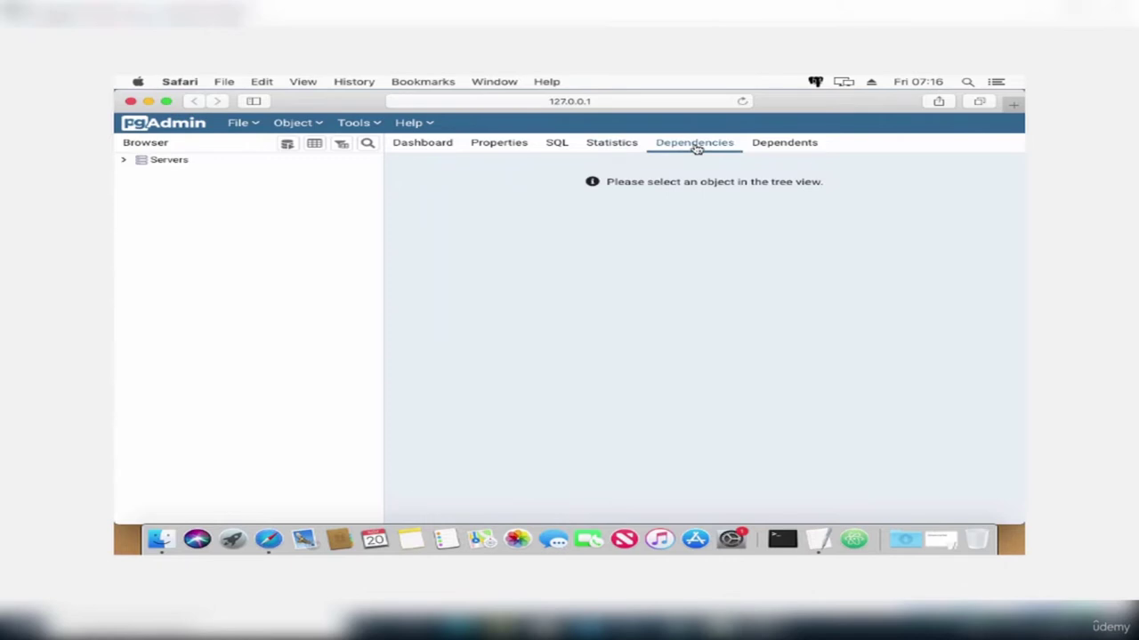
left_click(420, 146)
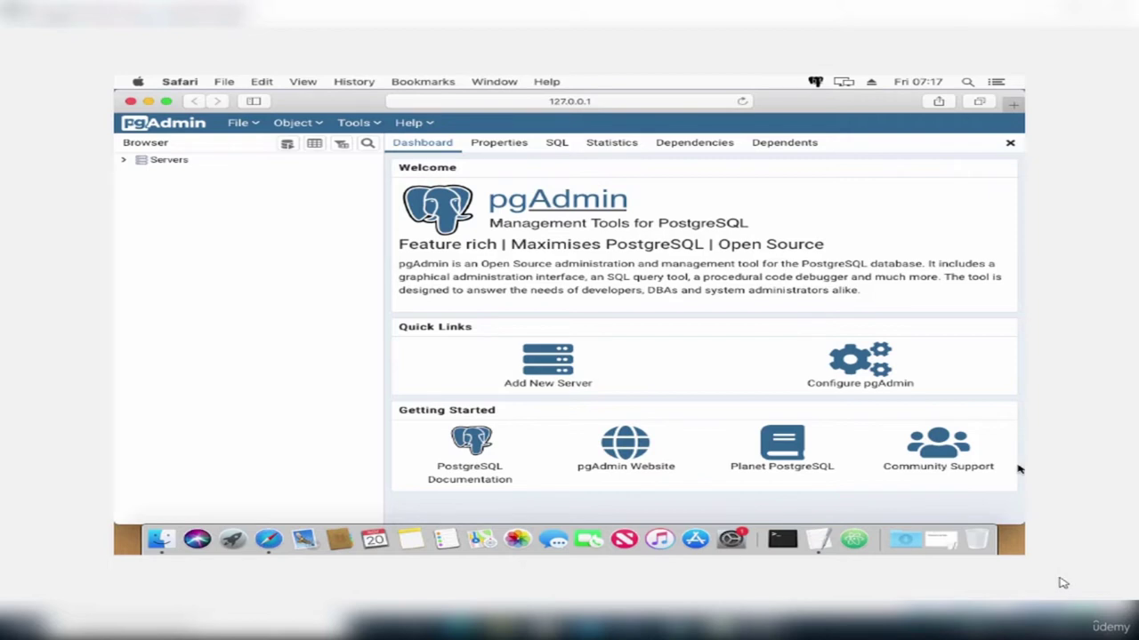
Close the Safari window running the pgAdmin session and confirm Leave Page
left_click(632, 105)
left_click(630, 104)
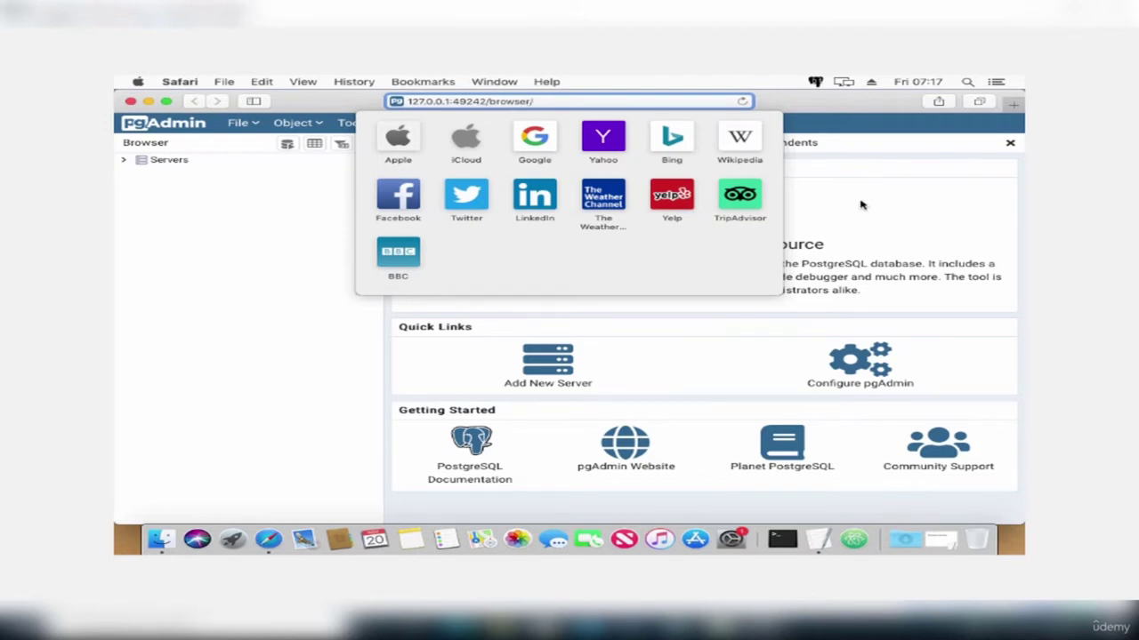
key("Return")
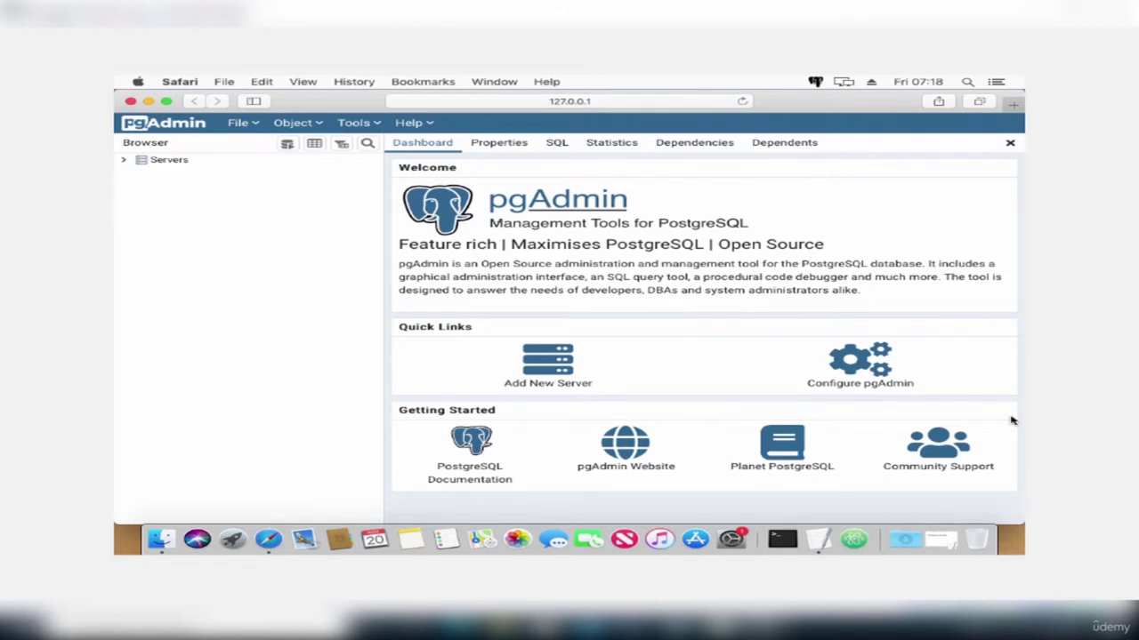
left_click(131, 102)
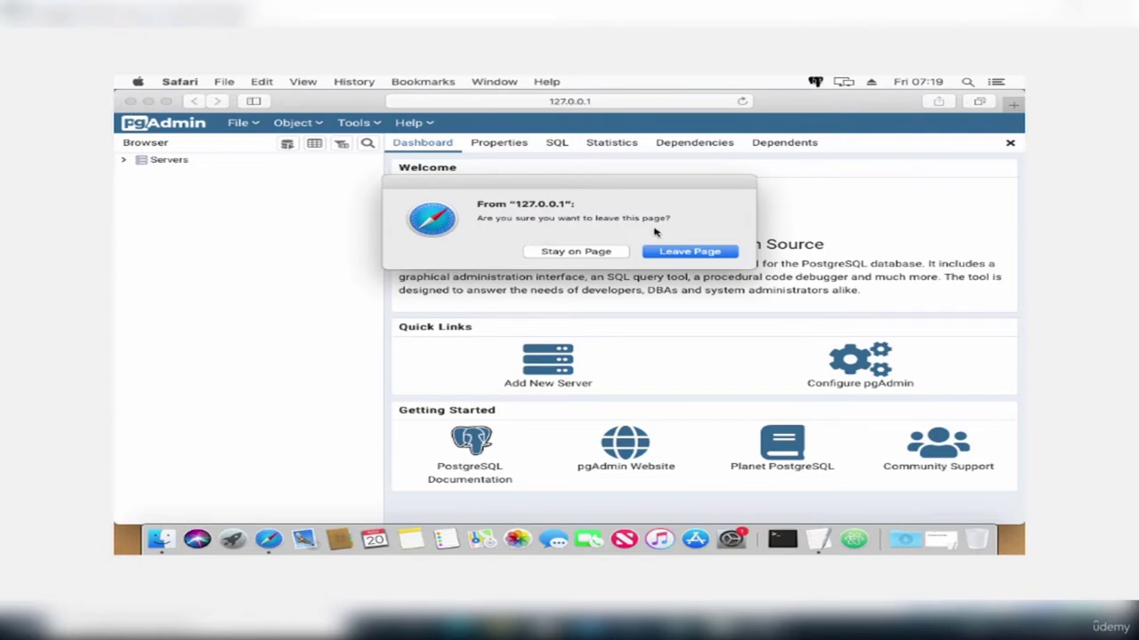
left_click(691, 252)
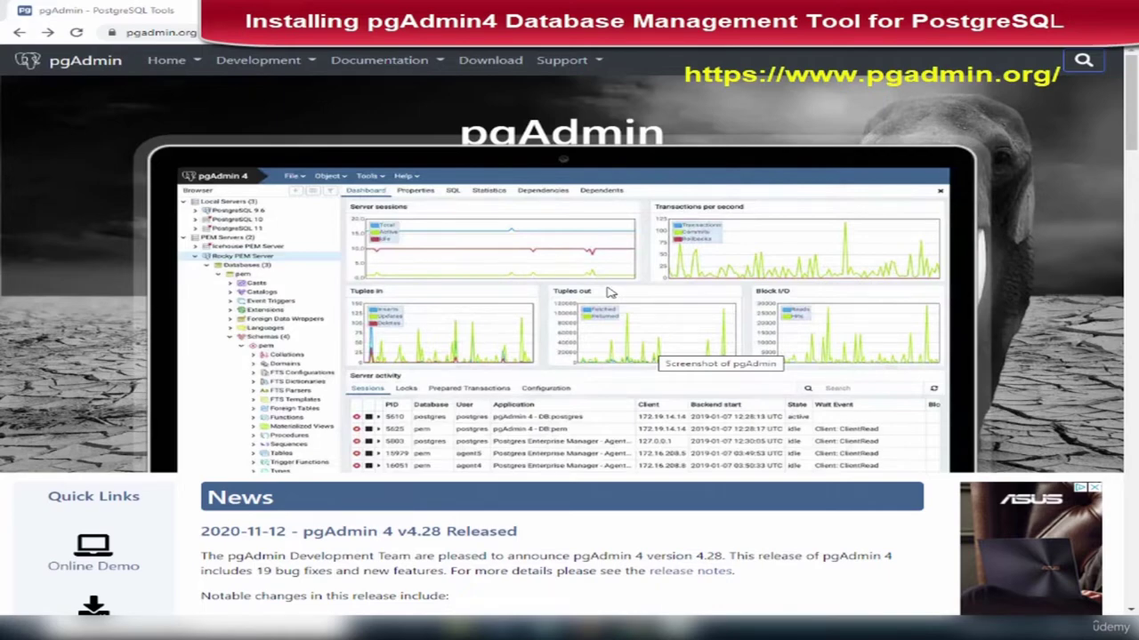
scroll(693, 520, "down", 3)
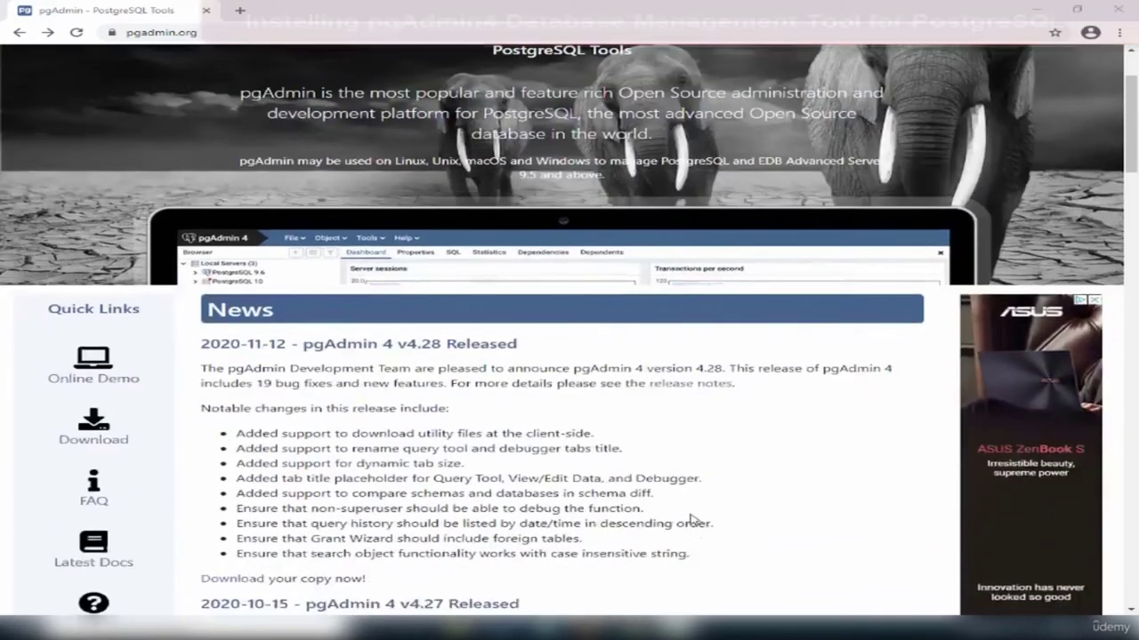
scroll(693, 520, "down", 4)
scroll(287, 236, "up", 1)
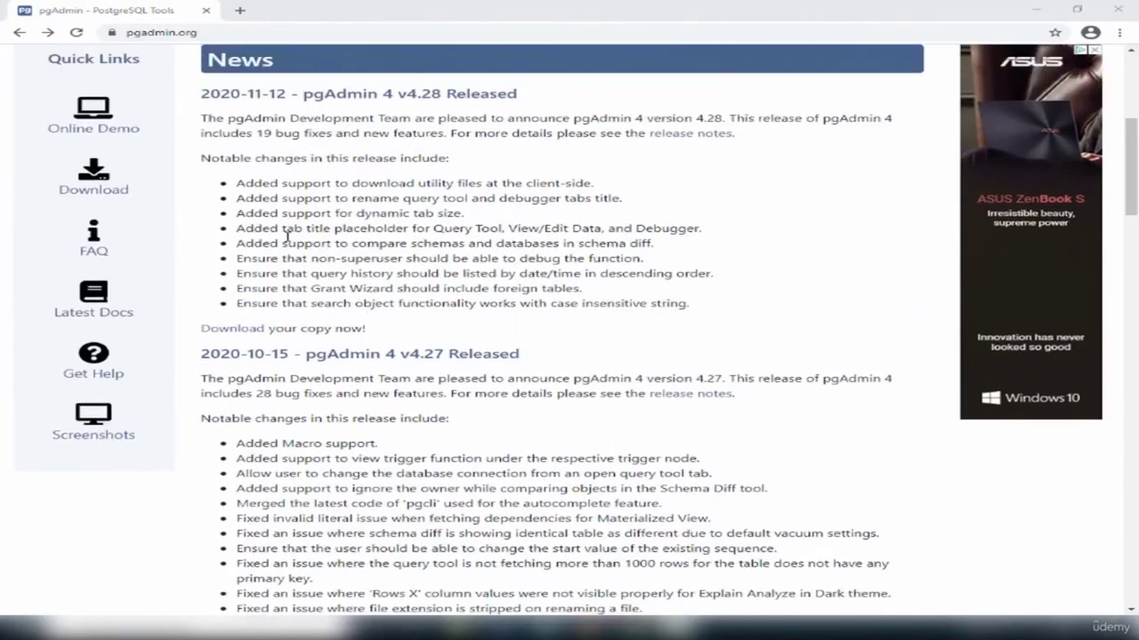
Open the pgAdmin 4 APT download page from Quick Links > Download
left_click(92, 179)
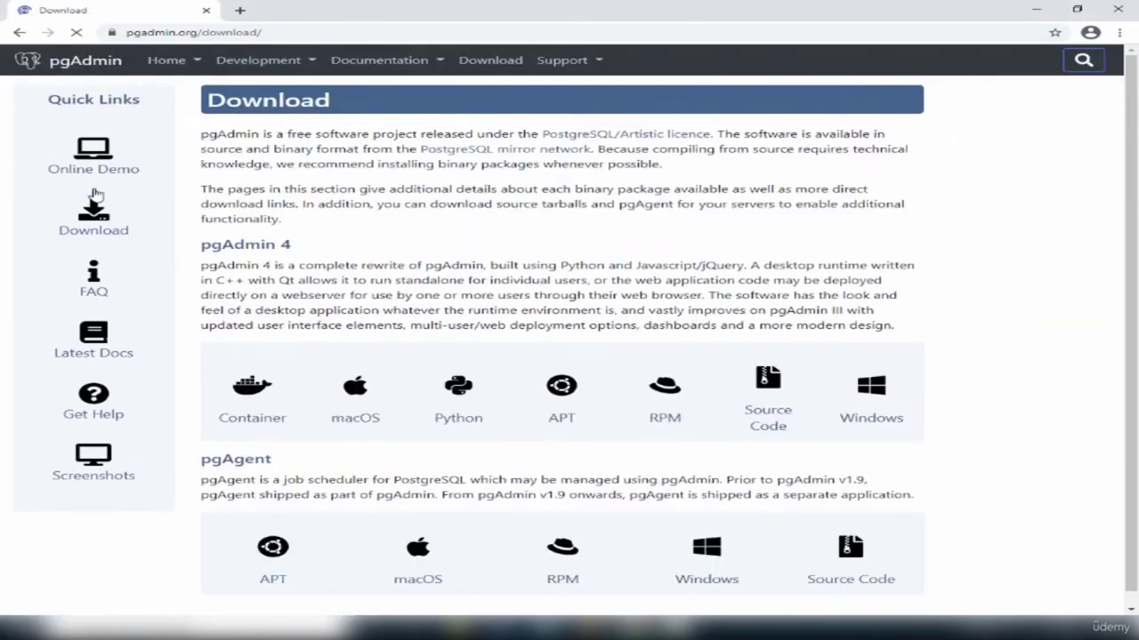
left_click(564, 411)
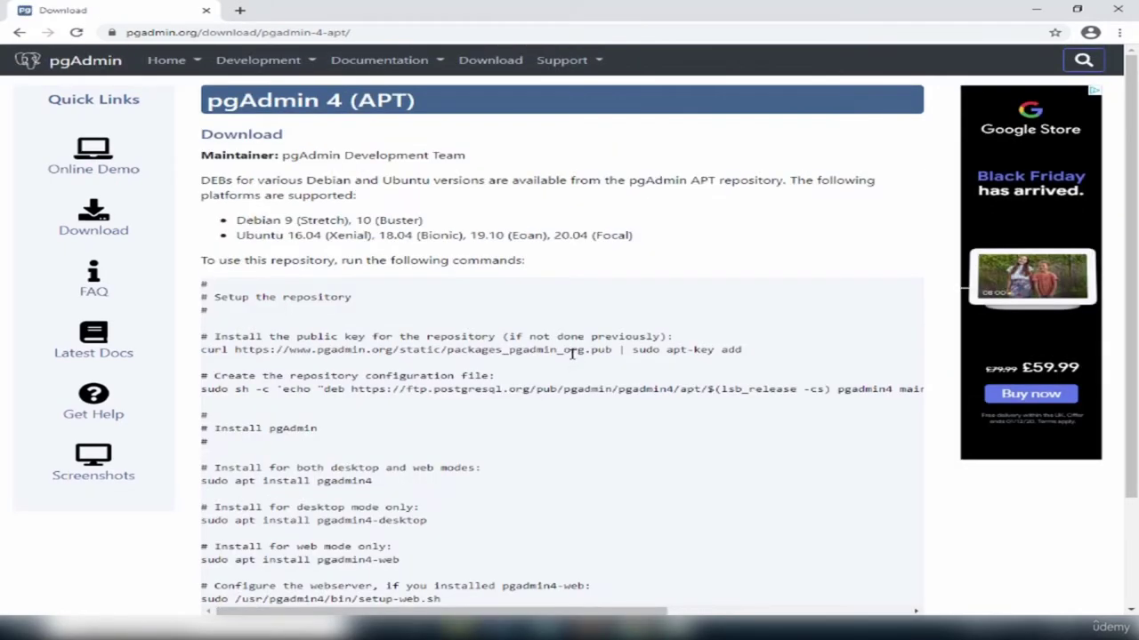
scroll(572, 353, "down", 2)
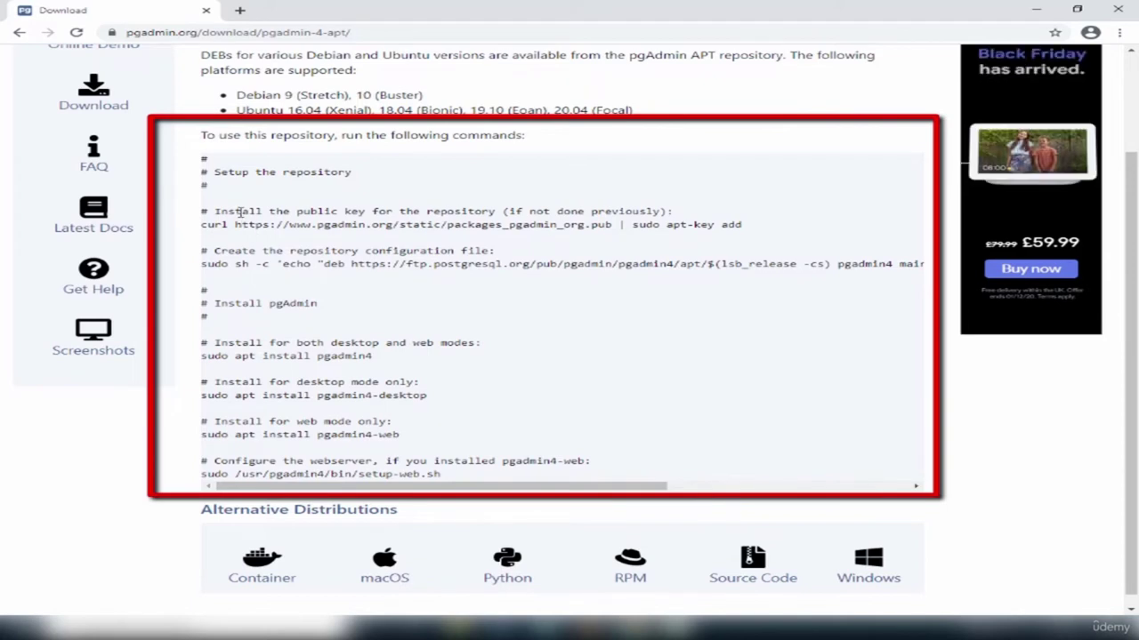
Select the curl public key import command on the APT instructions page
left_click_drag(241, 212, 305, 212)
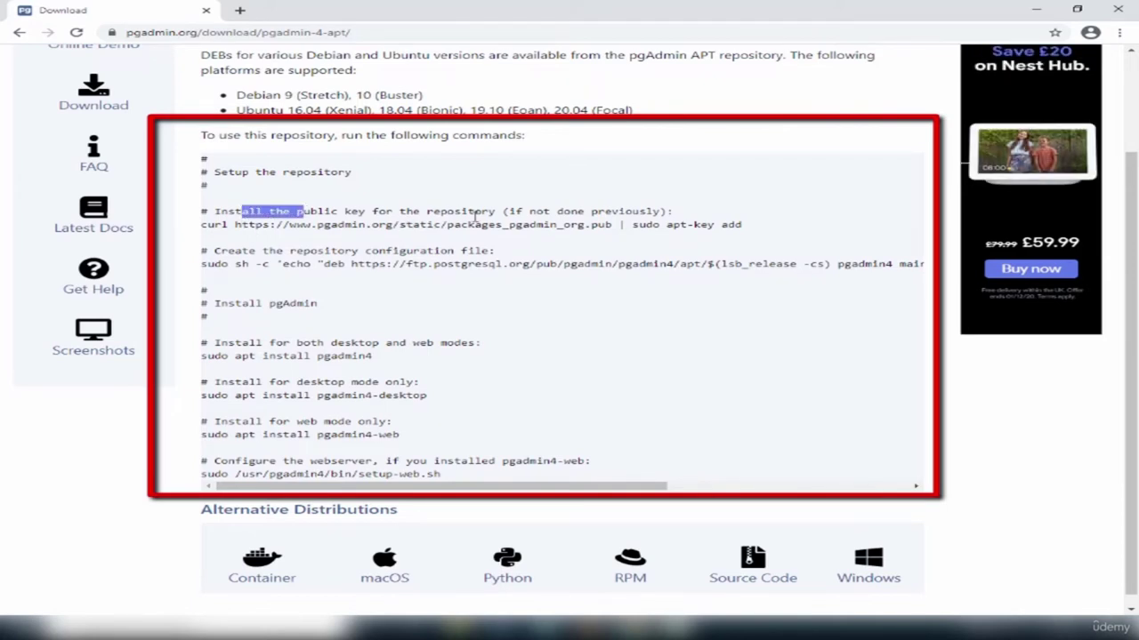
left_click(427, 237)
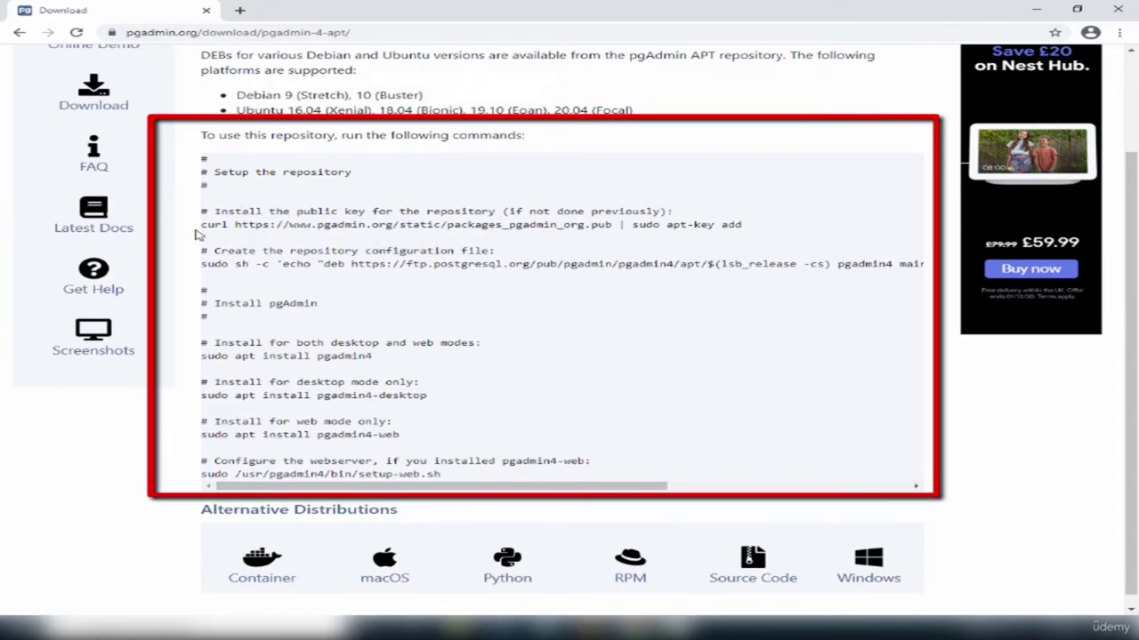
left_click_drag(201, 226, 795, 230)
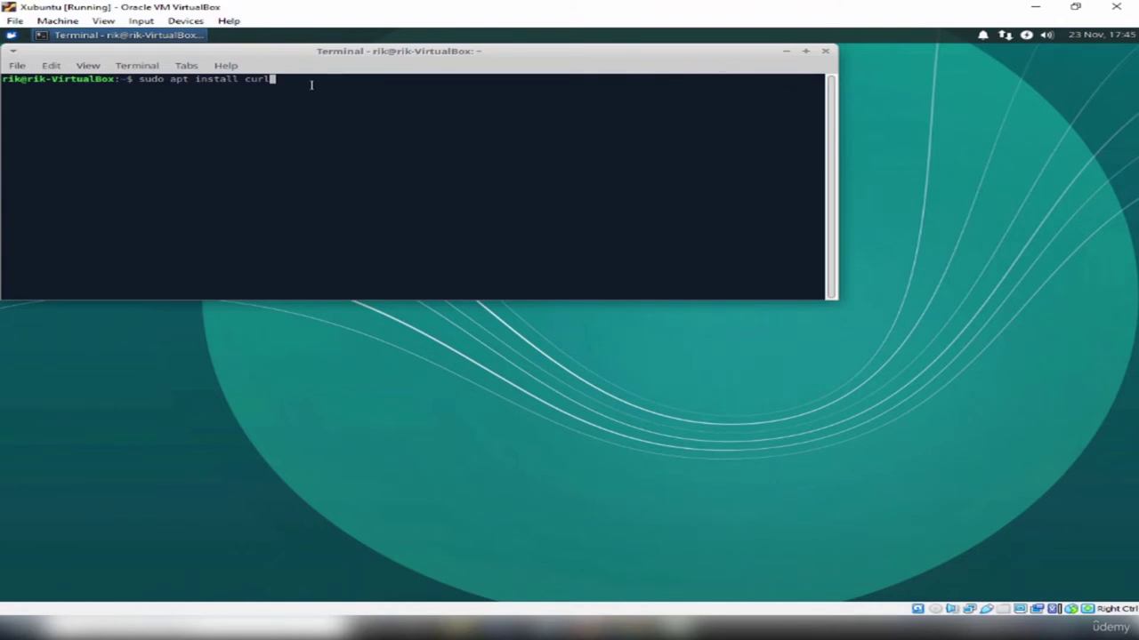
Install curl with sudo apt install curl, entering the sudo password and confirming with y
key("Return")
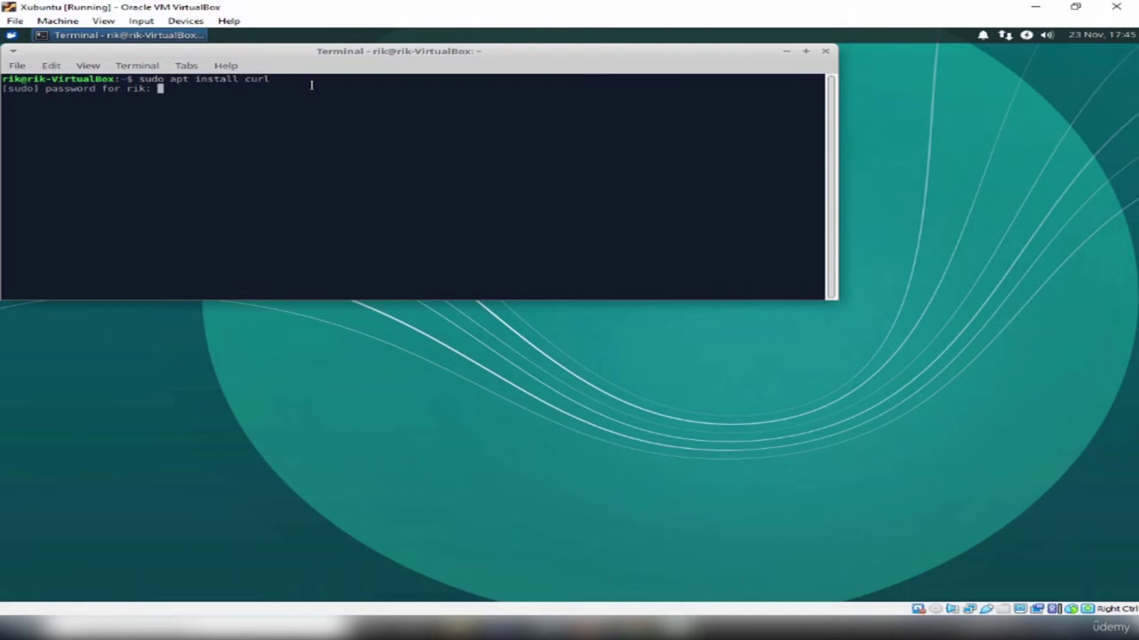
key("Return")
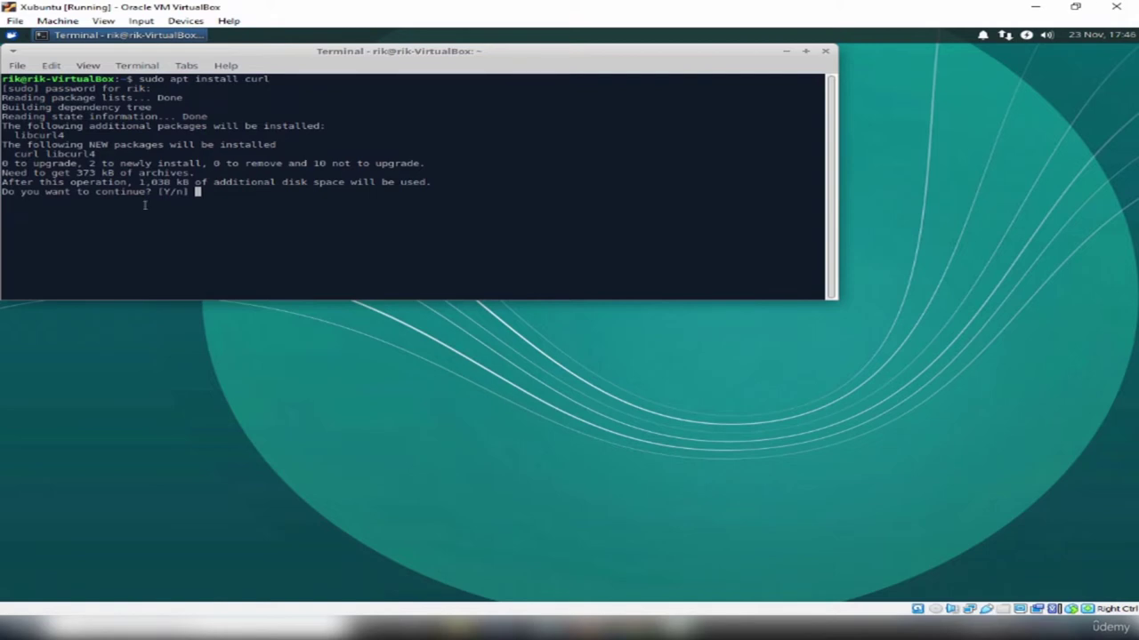
type("y")
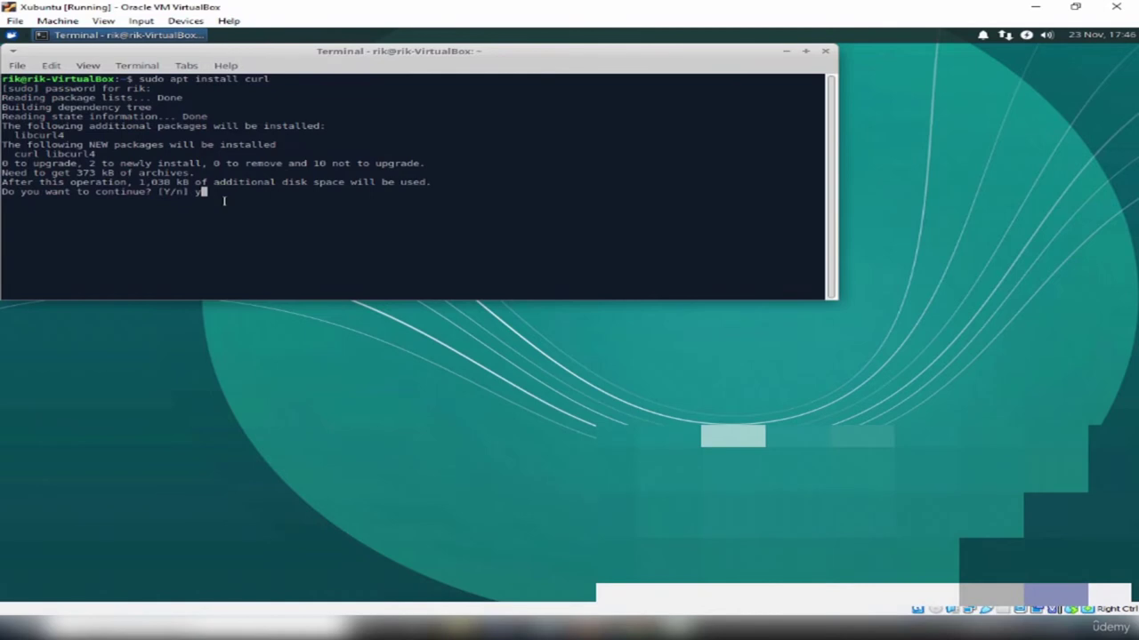
key("Return")
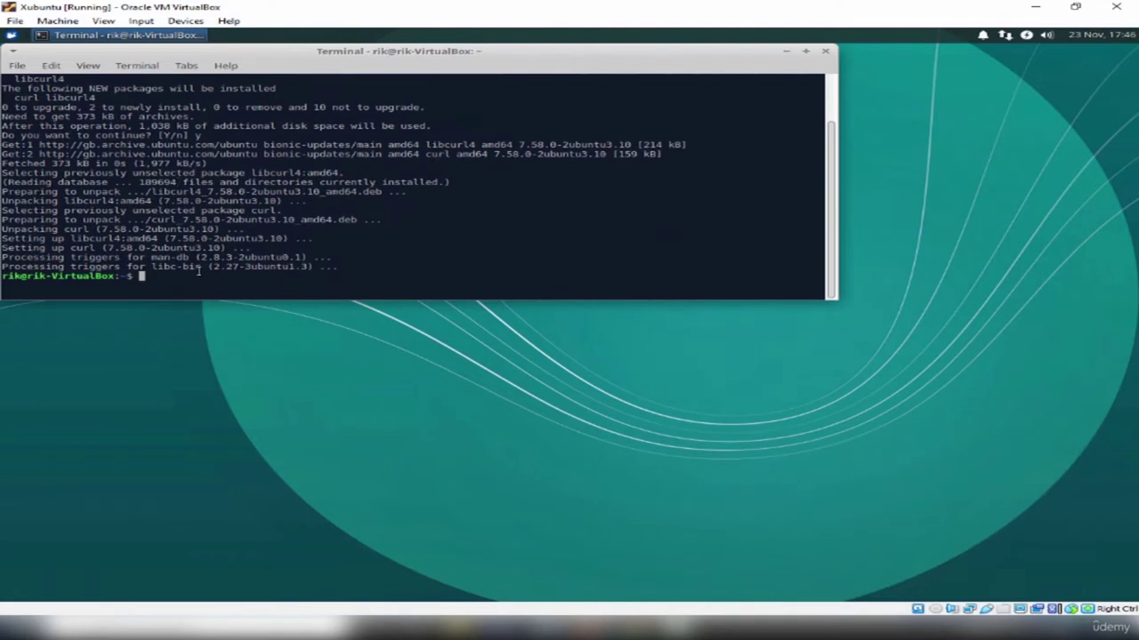
type("clea")
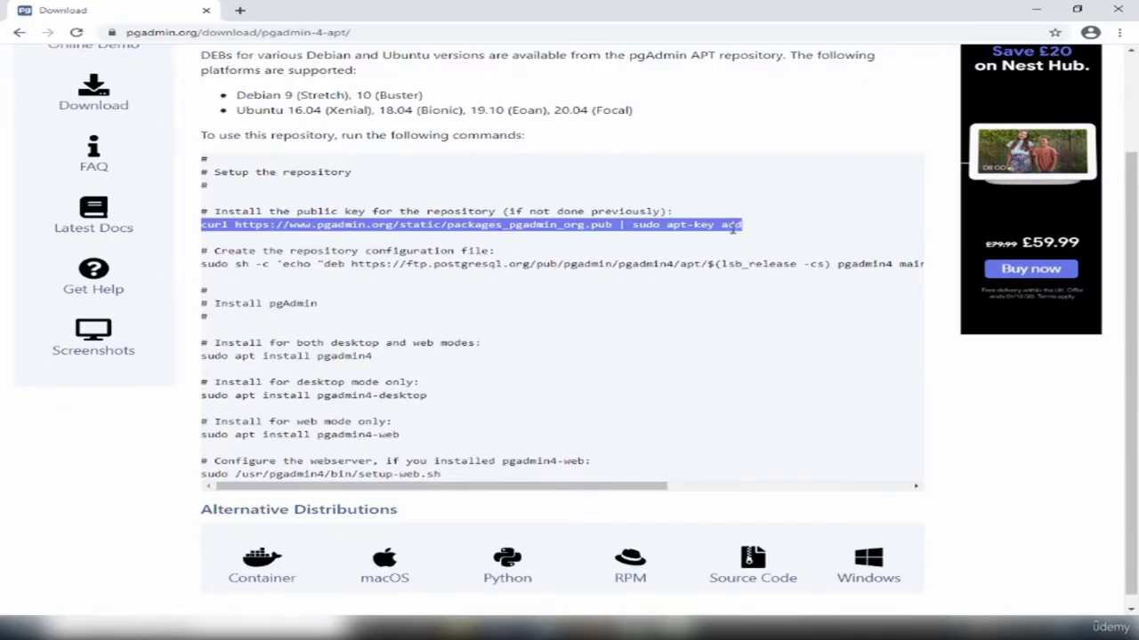
Copy the curl public-key command from the pgAdmin APT page and run it in the terminal
left_click(724, 242)
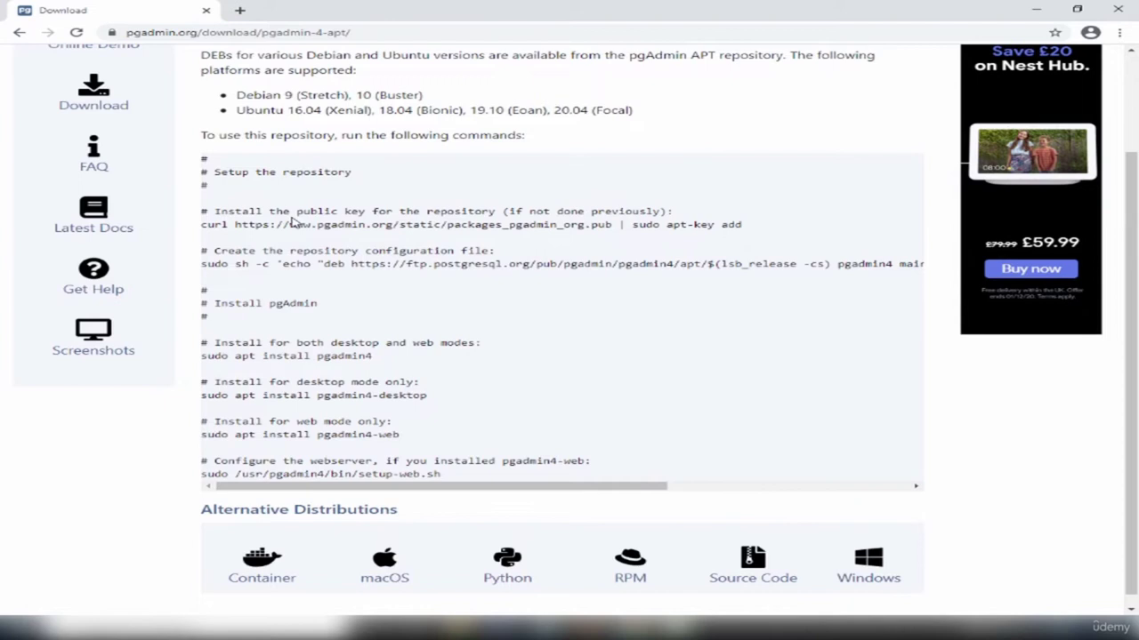
left_click_drag(203, 228, 747, 226)
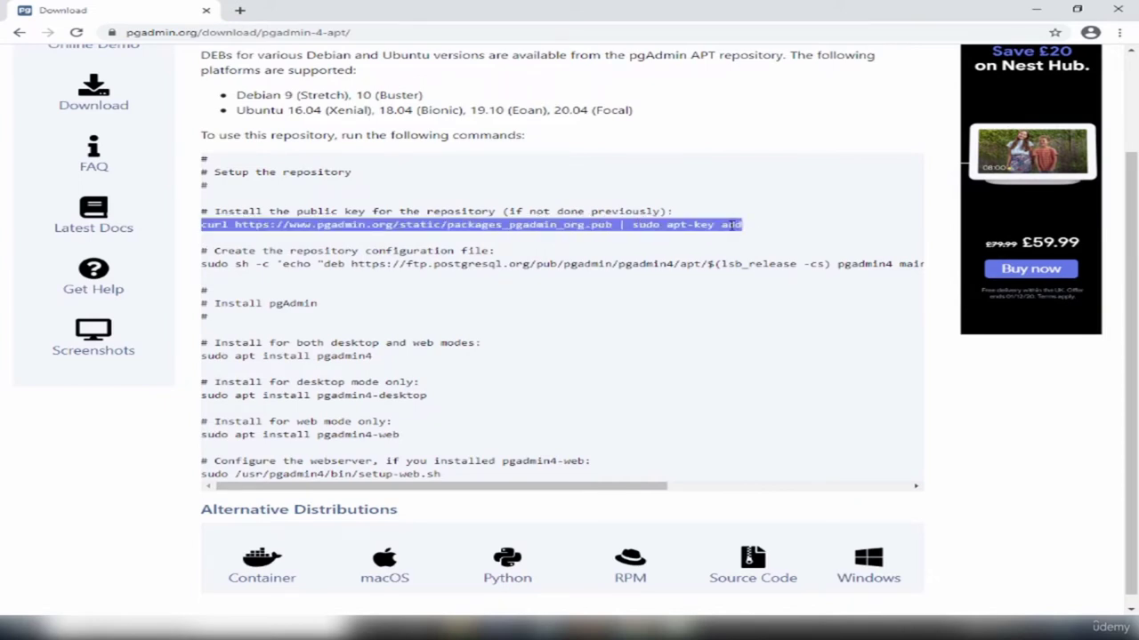
right_click(732, 225)
left_click(756, 235)
left_click(1036, 9)
right_click(206, 94)
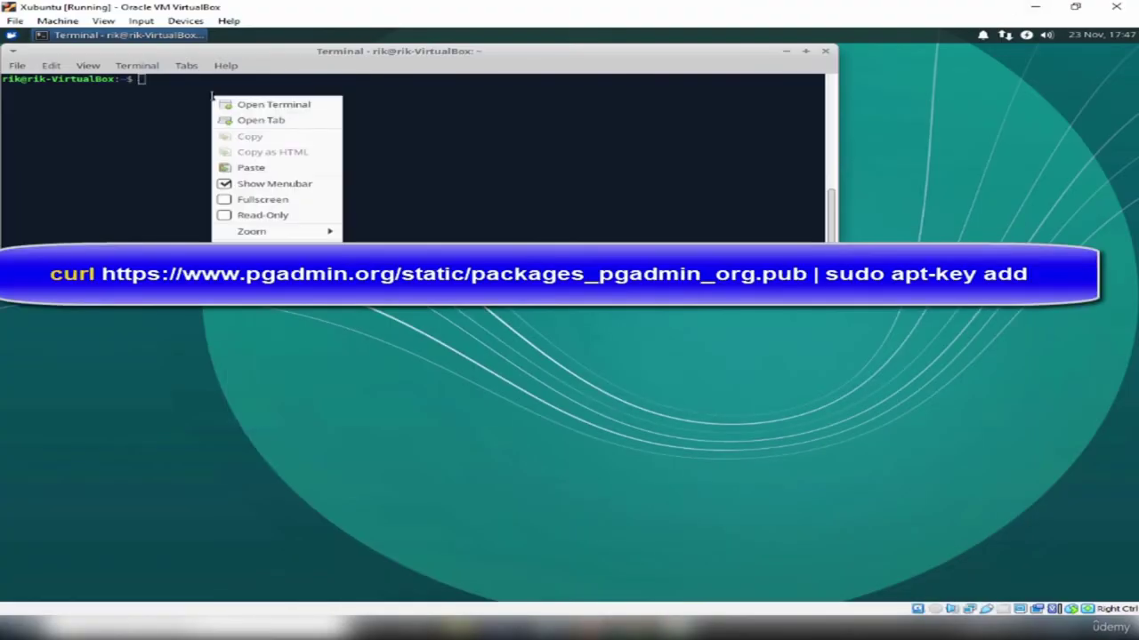
left_click(258, 167)
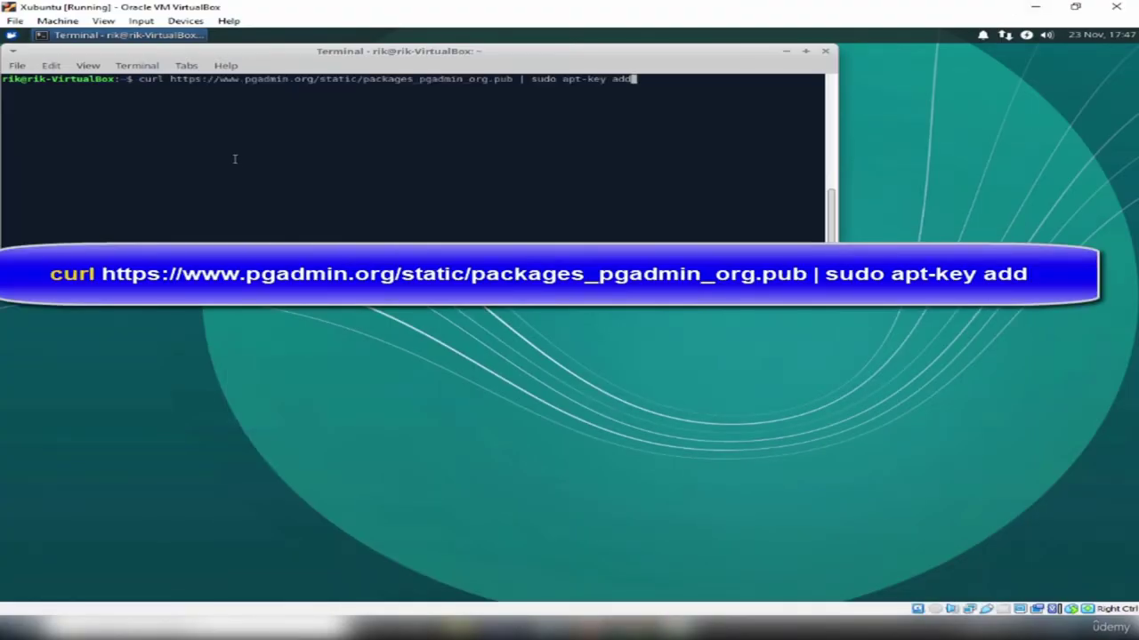
key("Return")
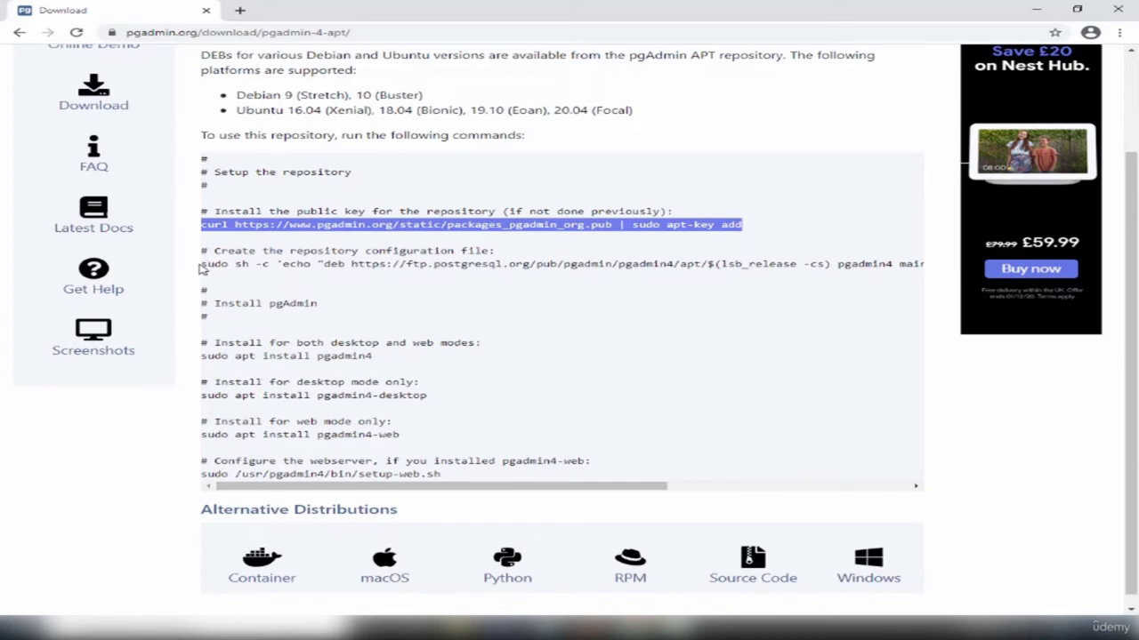
Run the 'sudo sh -c echo deb … && apt update' command in the terminal to add the pgadmin4 repository
left_click_drag(203, 264, 953, 278)
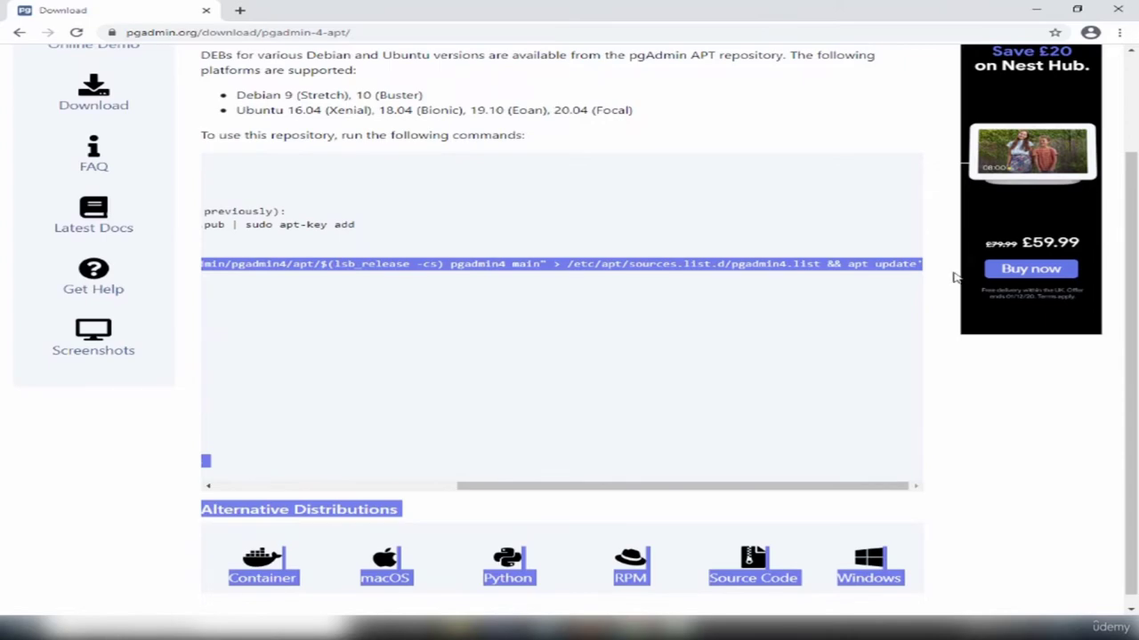
right_click(811, 265)
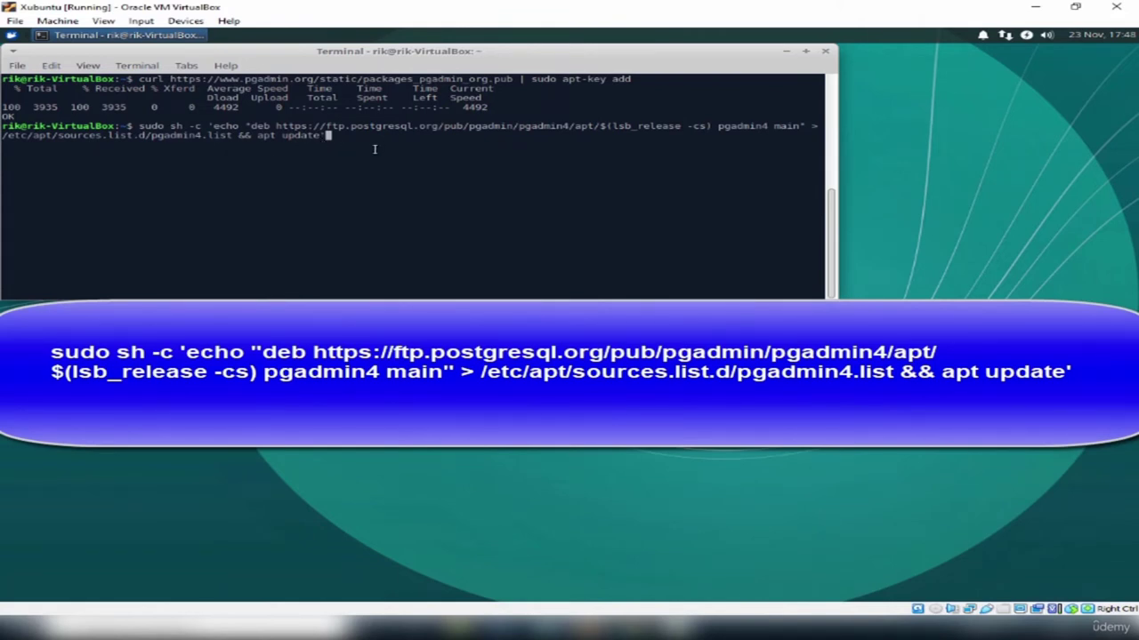
key("Return")
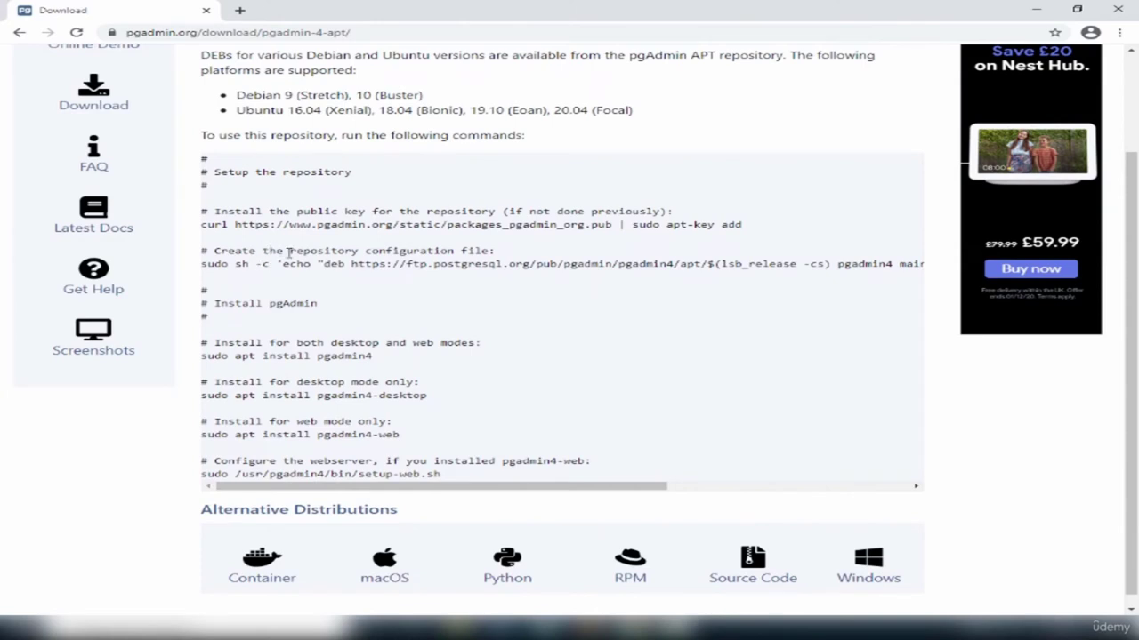
Copy the 'sudo apt install pgadmin4' command from the pgAdmin page
left_click_drag(496, 252, 459, 252)
left_click(387, 313)
left_click_drag(371, 356, 229, 356)
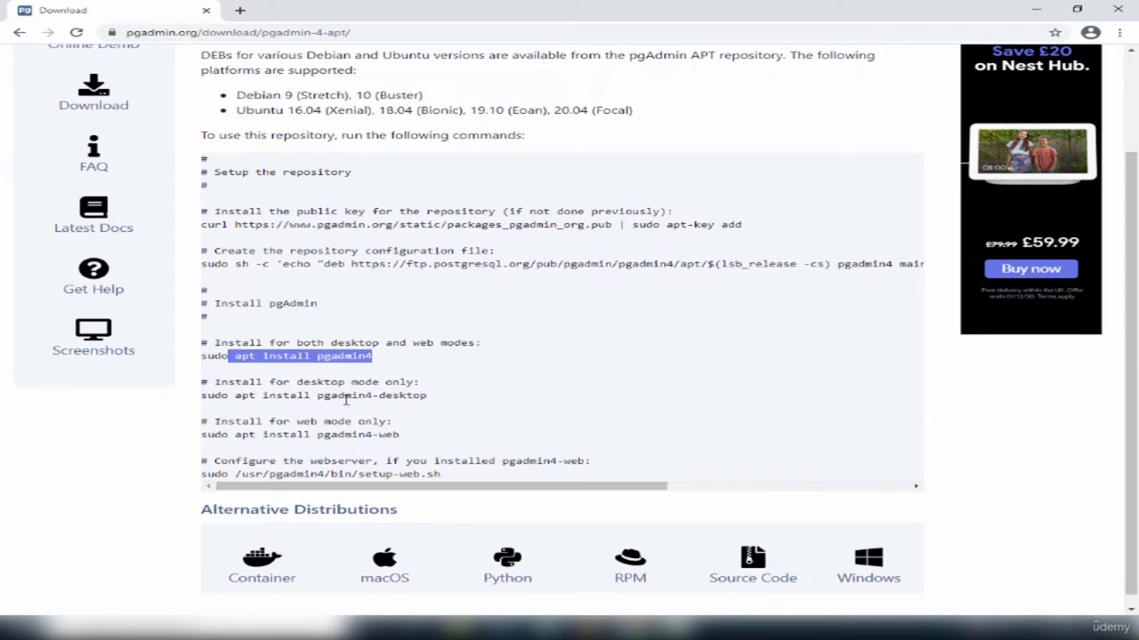
left_click_drag(423, 396, 394, 399)
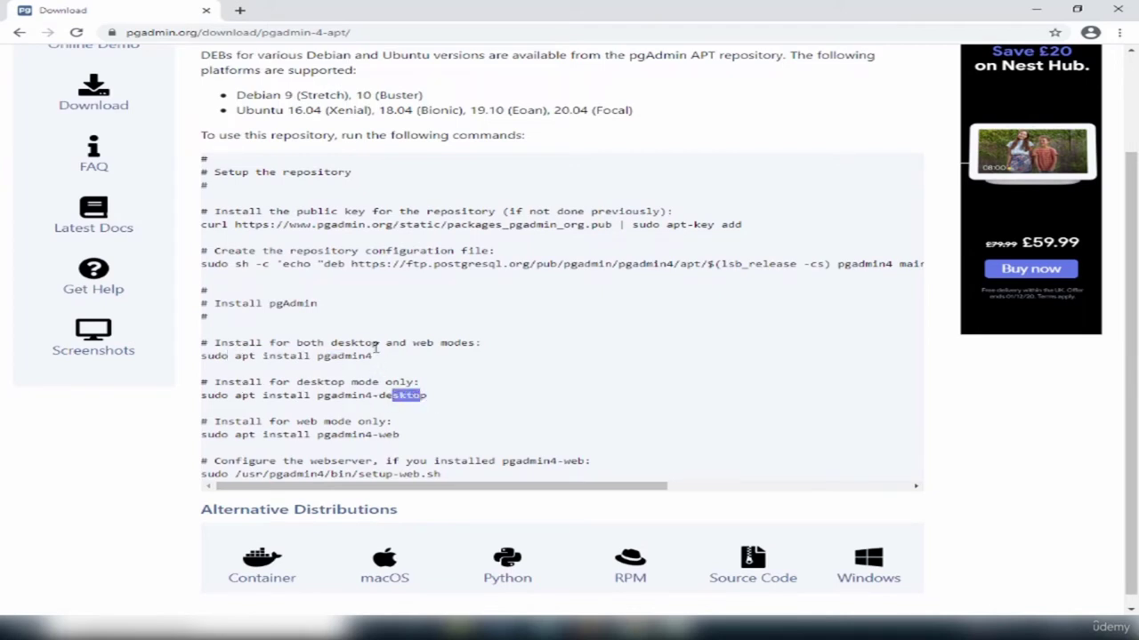
left_click_drag(372, 356, 201, 356)
right_click(252, 356)
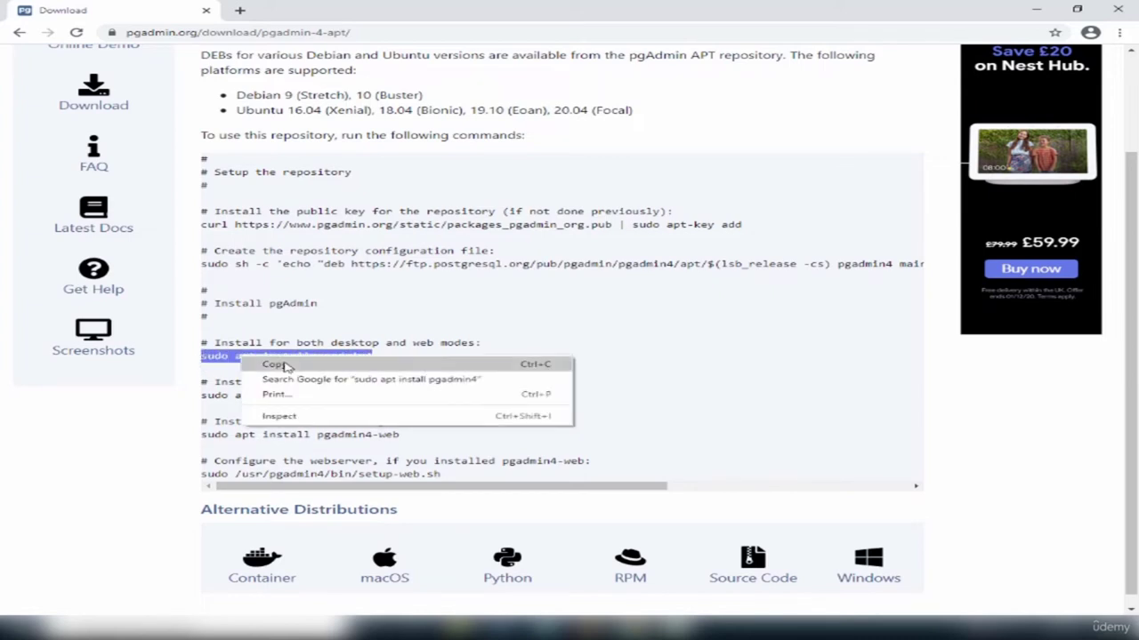
left_click(275, 365)
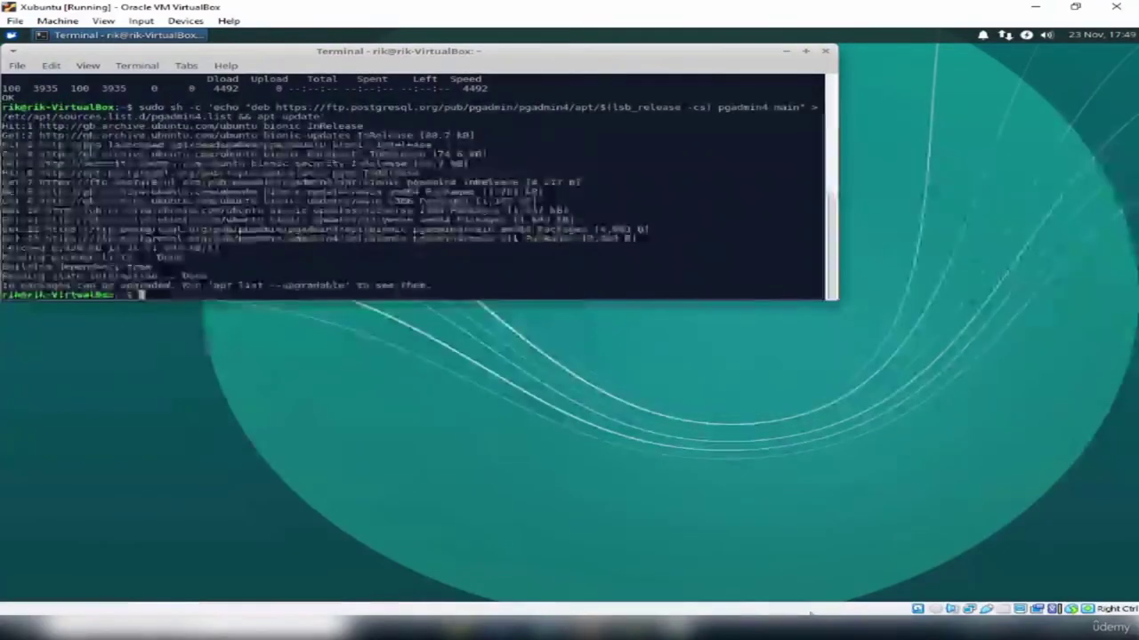
Run 'sudo apt install pgadmin4' in the terminal, answer y, then close the terminal
right_click(143, 294)
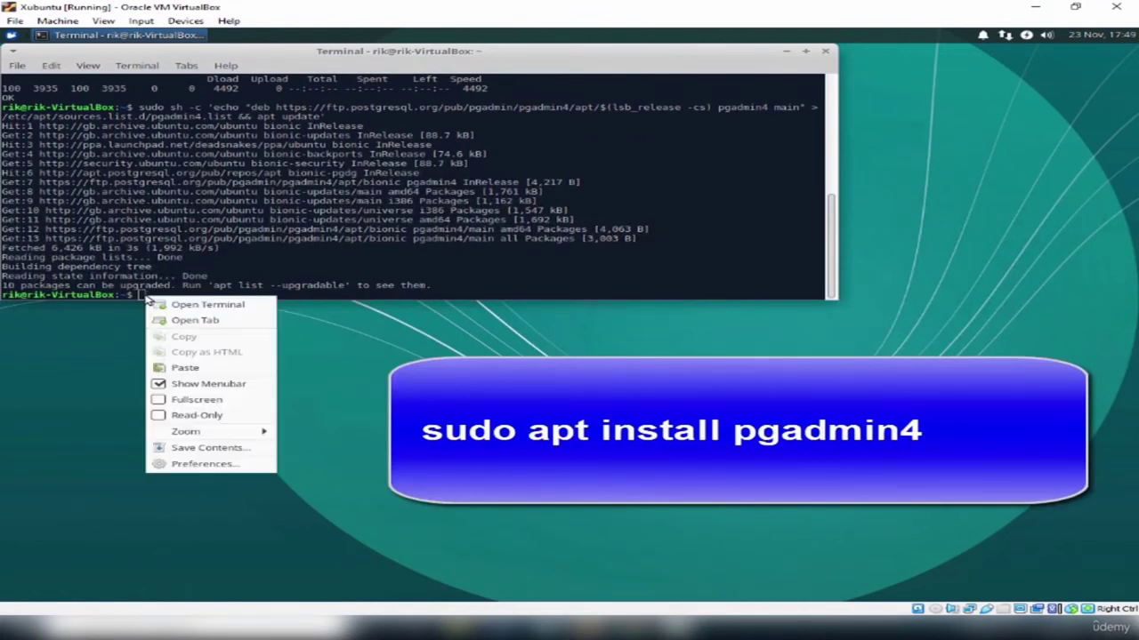
left_click(182, 372)
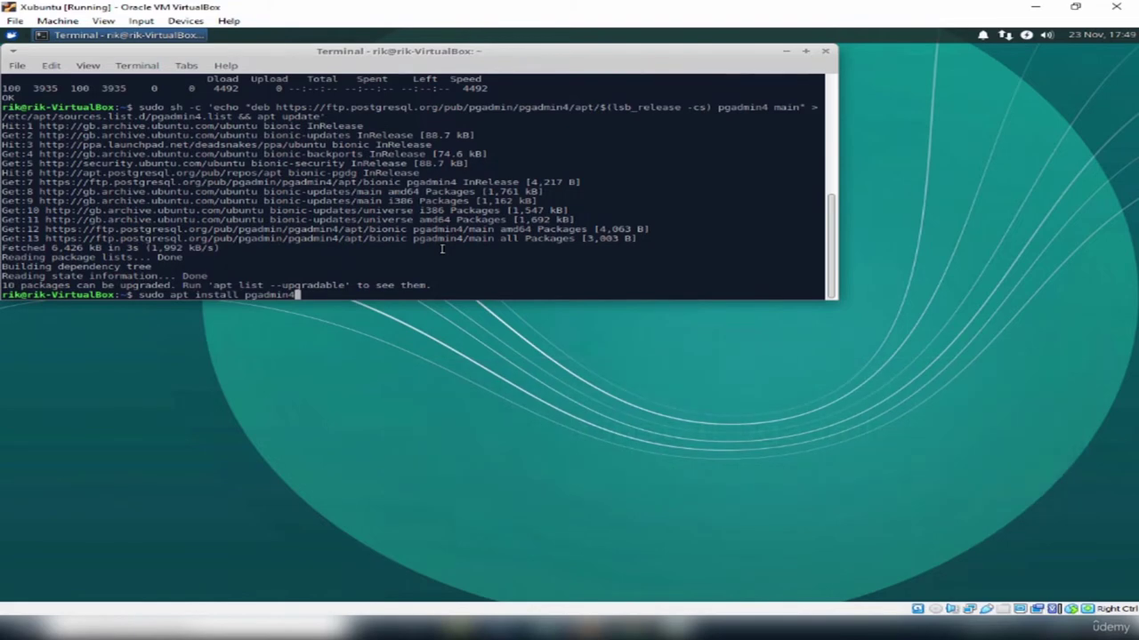
key("Return")
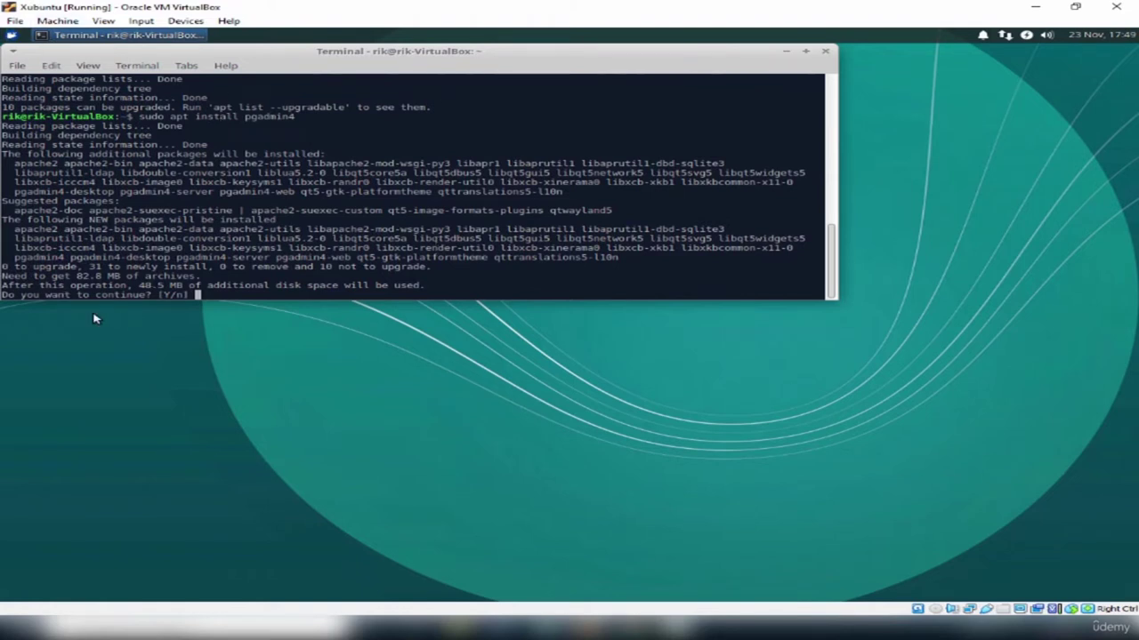
type("y")
key("Return")
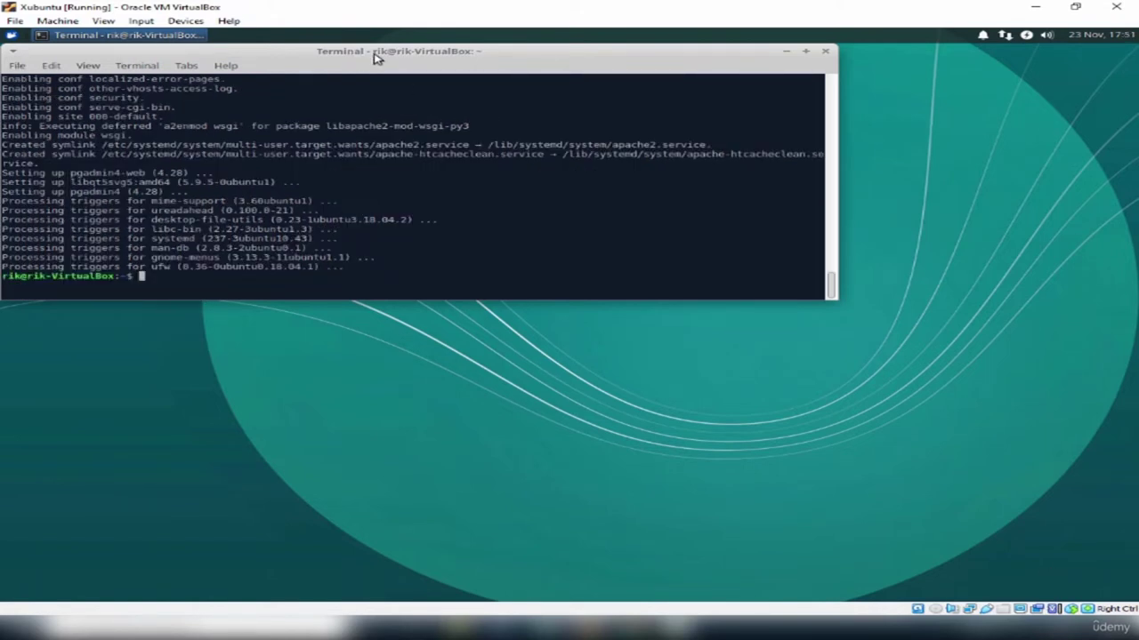
left_click(827, 54)
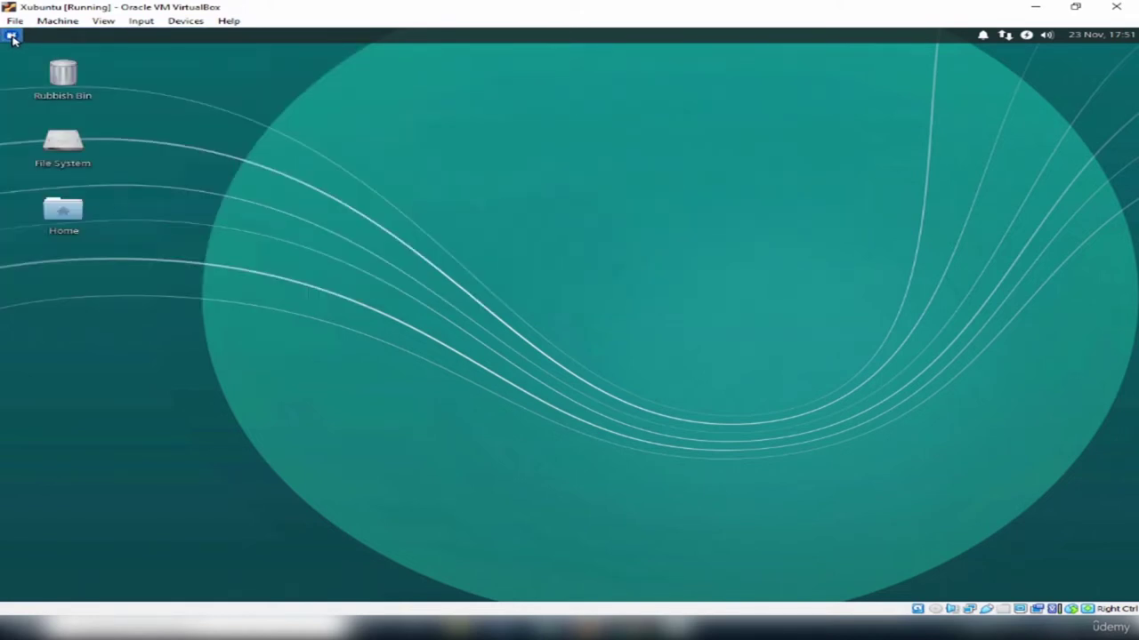
Search the Whisker menu for 'pga' and launch pgAdmin 4
left_click(11, 37)
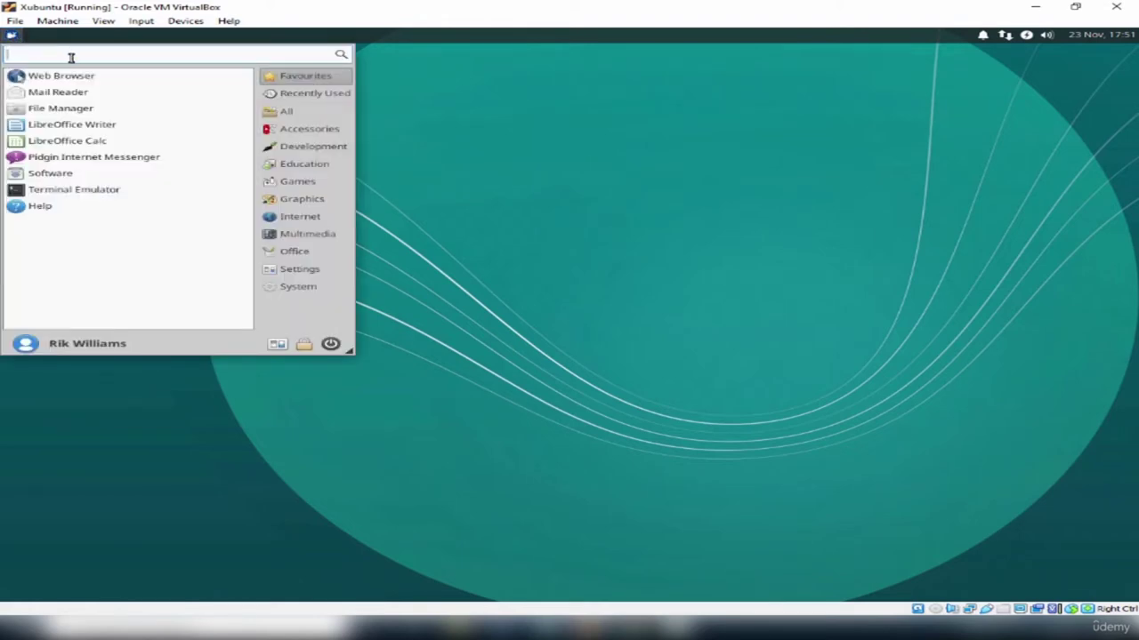
type("pga")
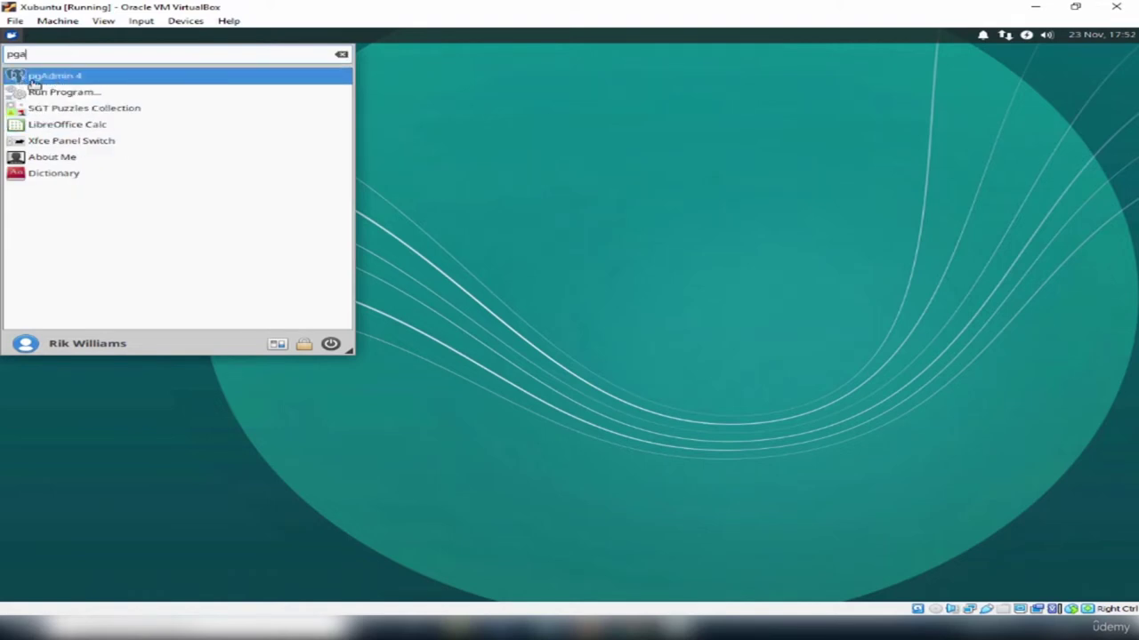
left_click(45, 78)
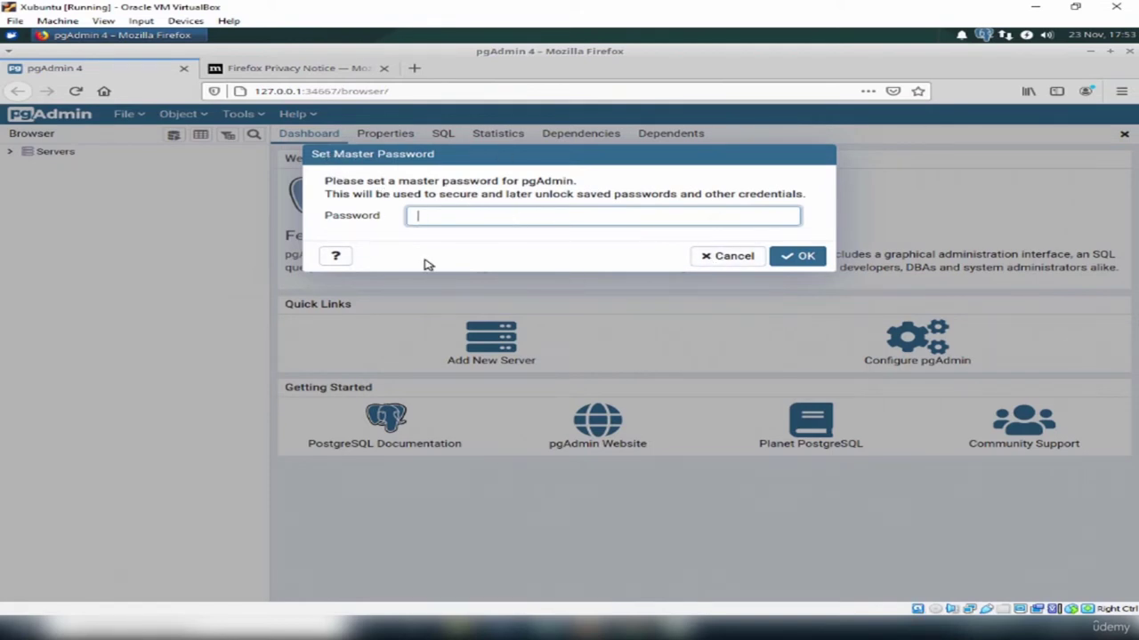
Cancel the Set Master Password prompt and dismiss the address bar suggestions
left_click(735, 259)
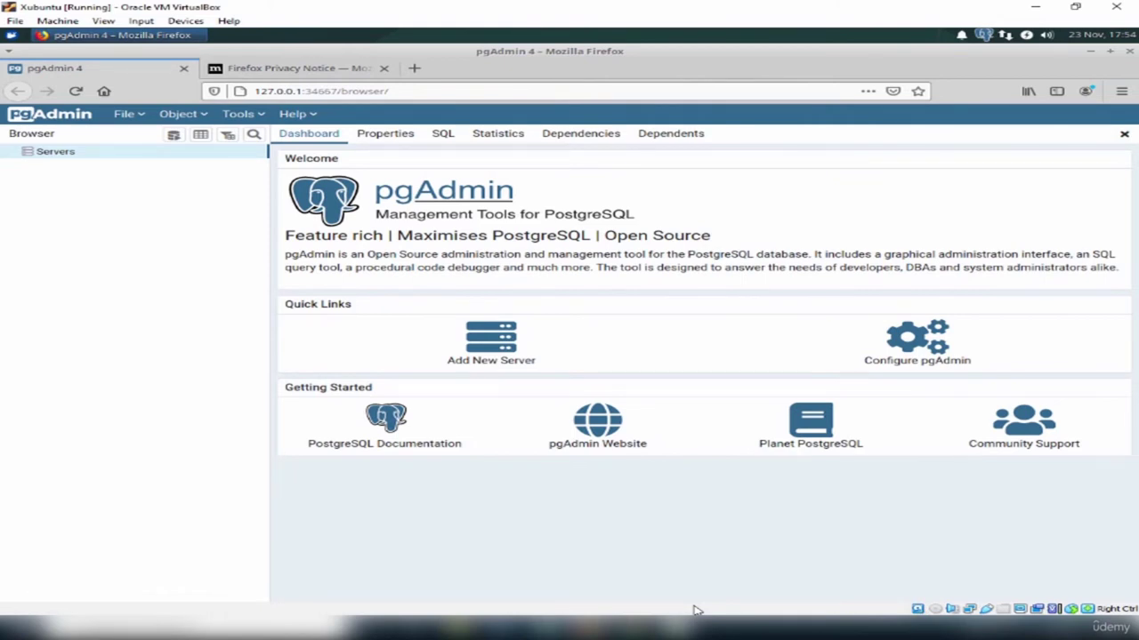
left_click(400, 91)
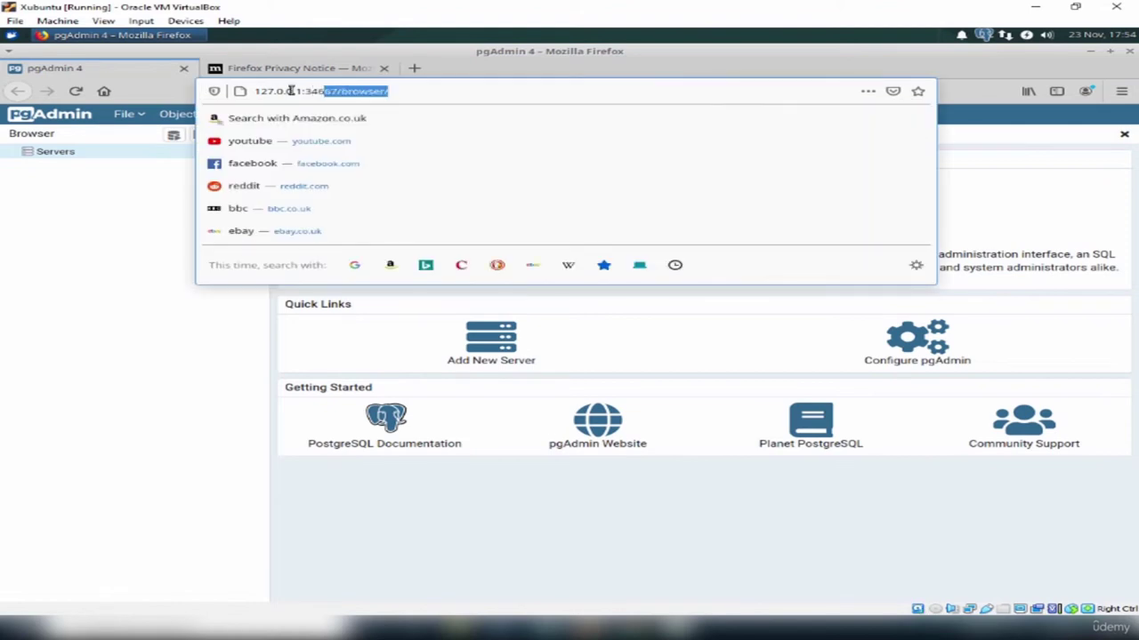
left_click(982, 134)
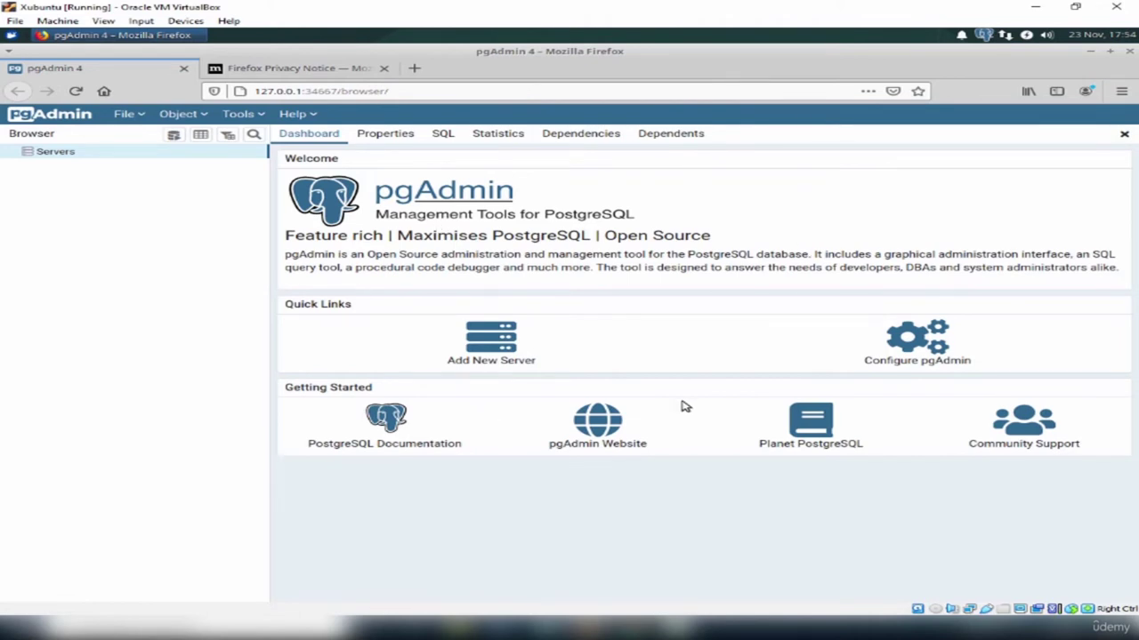
Browse the Properties, SQL, Statistics, Dependencies and Dependents tabs for Servers, then return to Dashboard
left_click(368, 140)
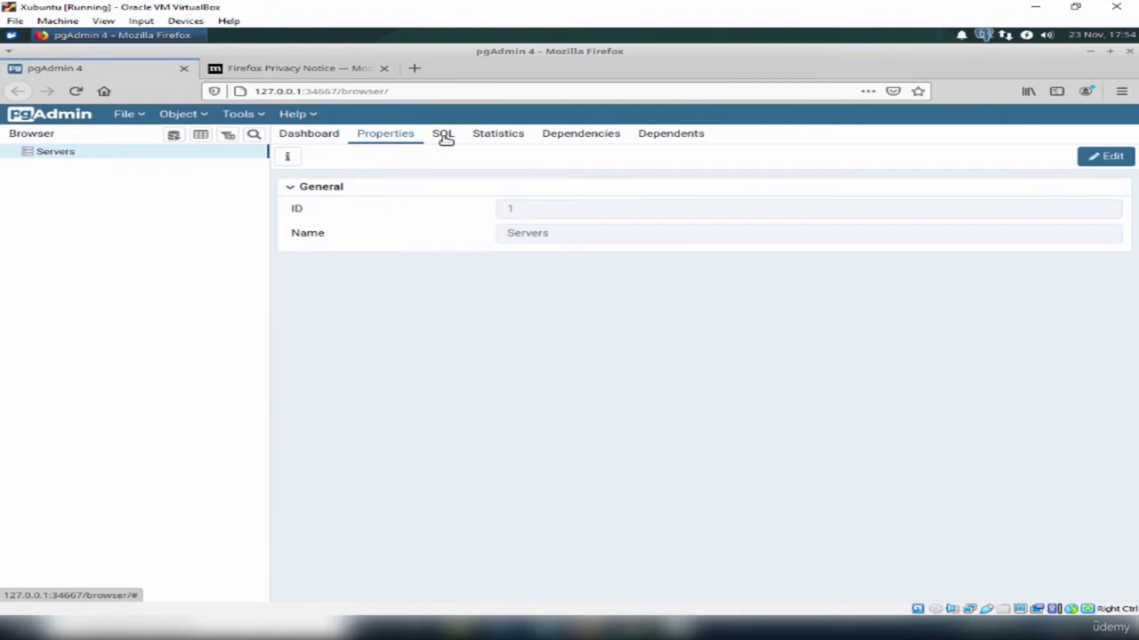
left_click(444, 140)
left_click(500, 141)
left_click(582, 141)
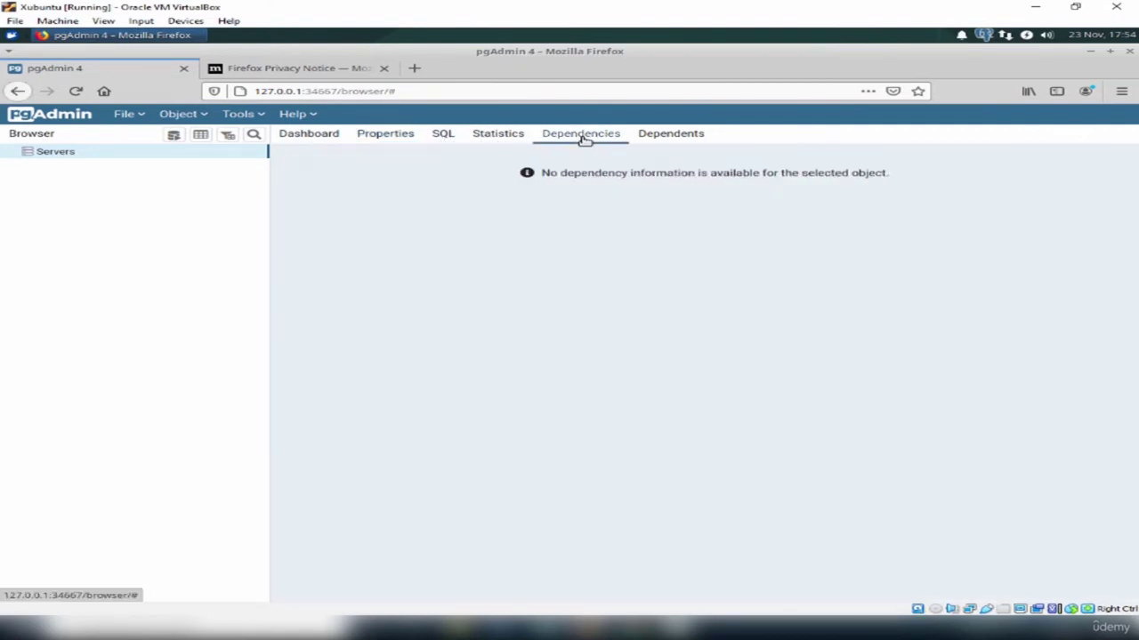
left_click(667, 134)
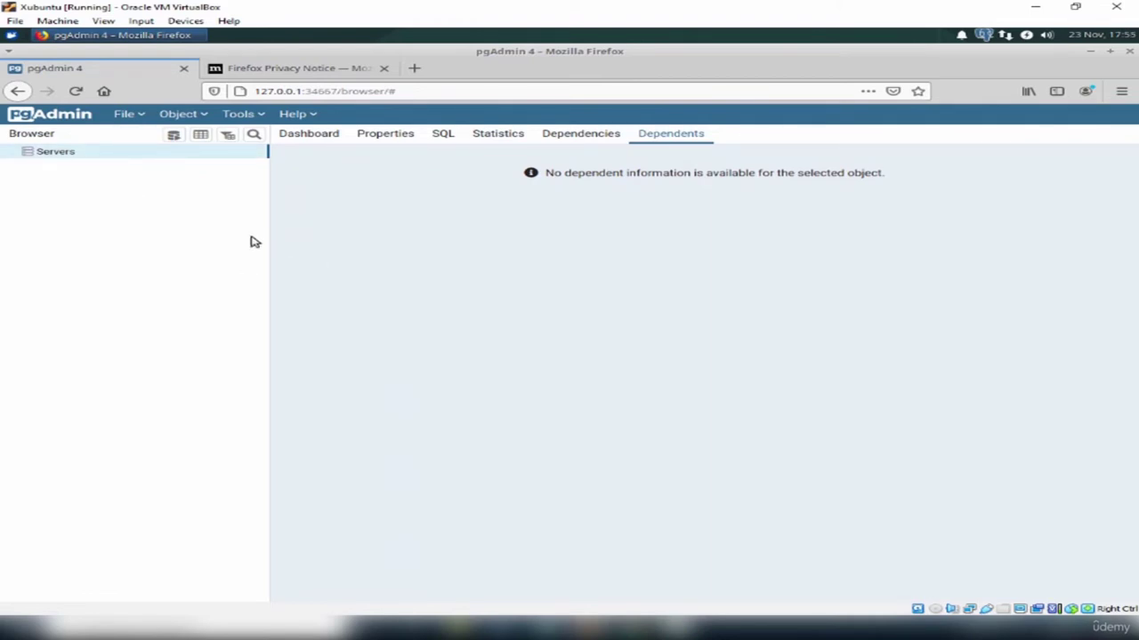
left_click(318, 139)
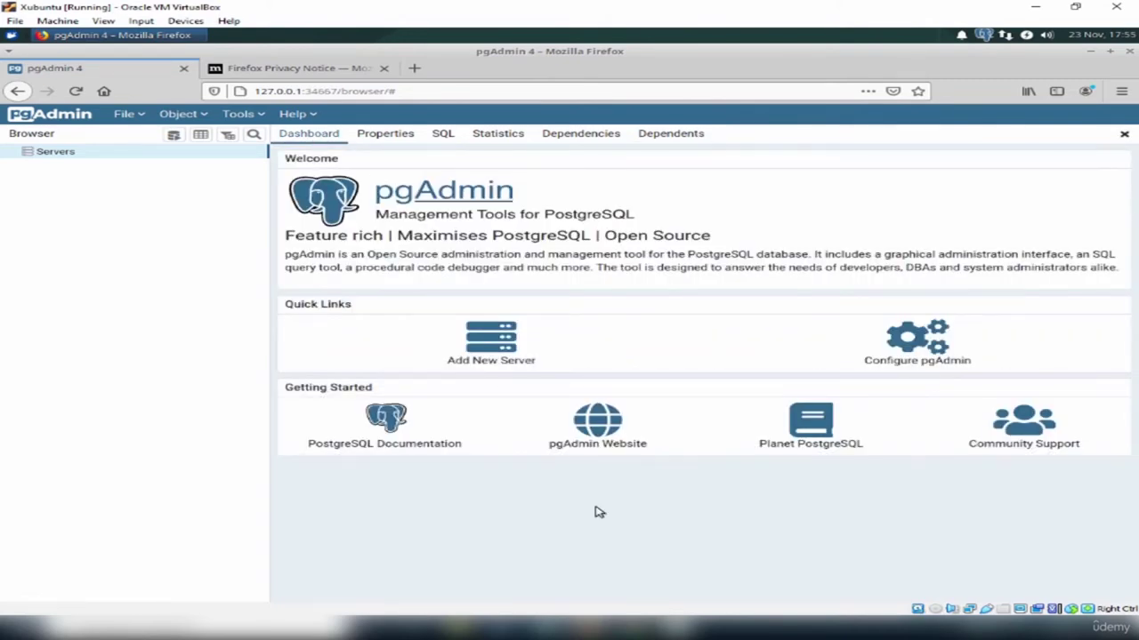
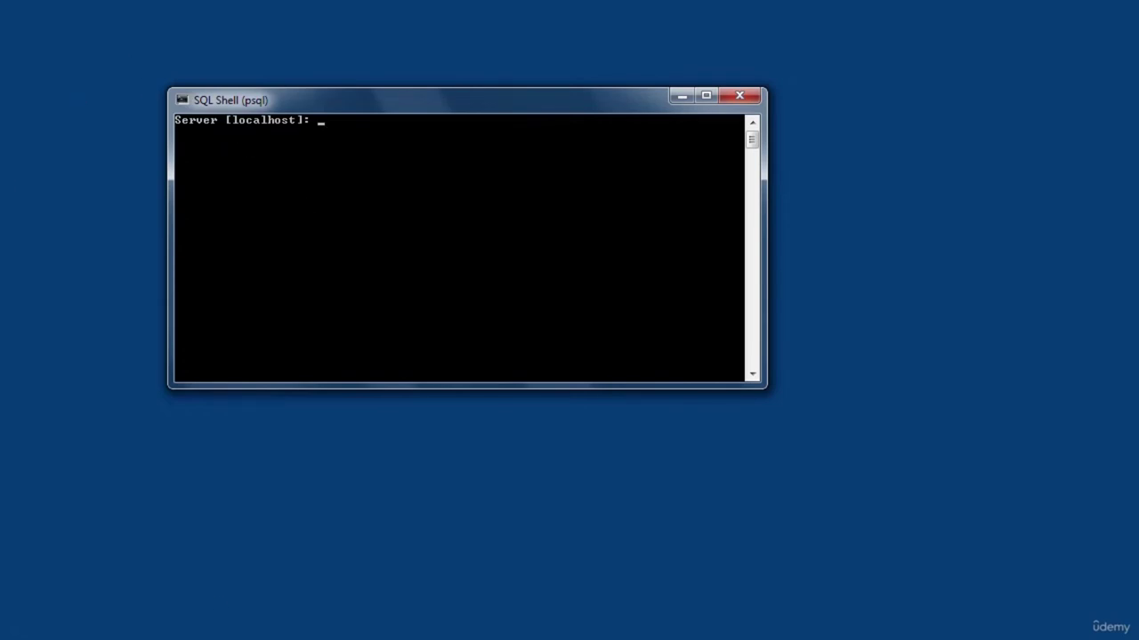
Log into psql with the defaults (localhost, postgres database, user postgres) and the account password
key("Return")
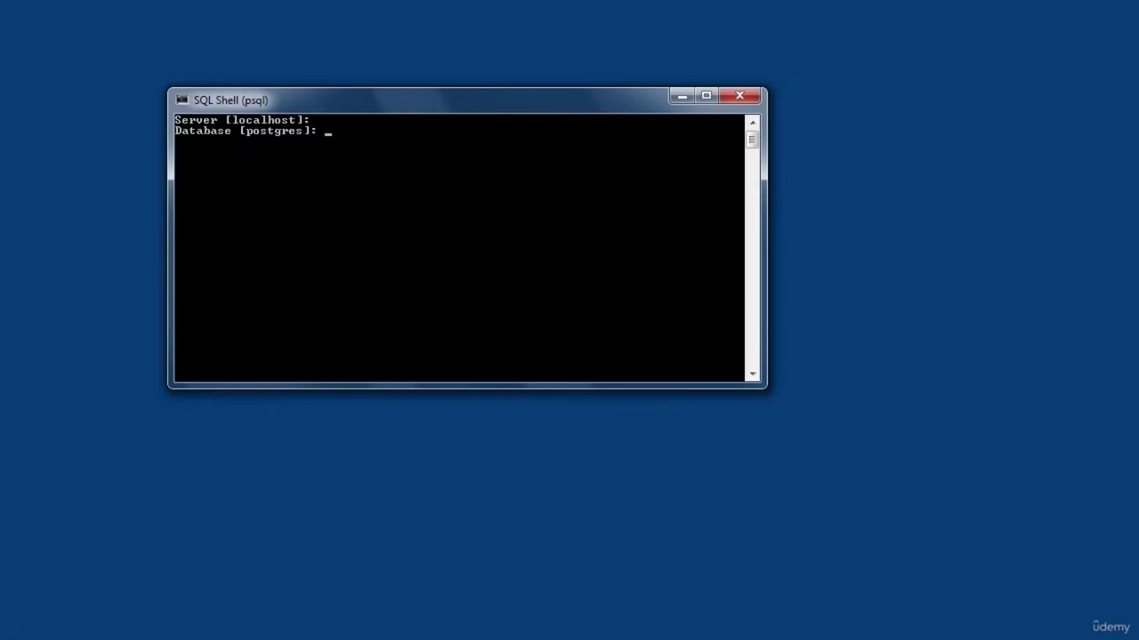
key("Return")
key("Return")
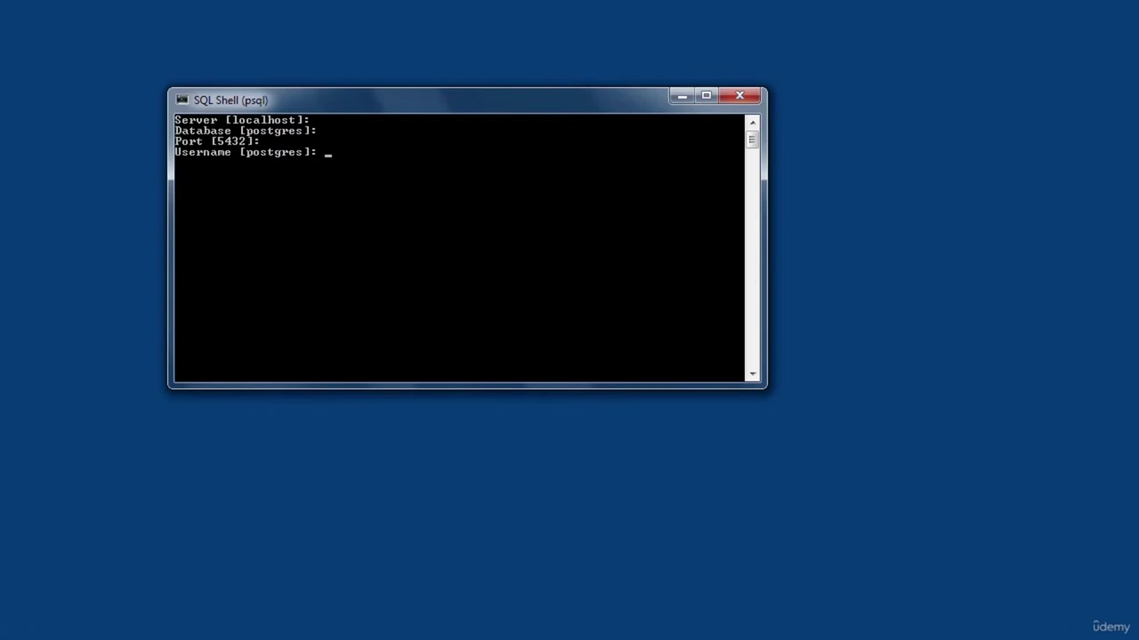
key("Return")
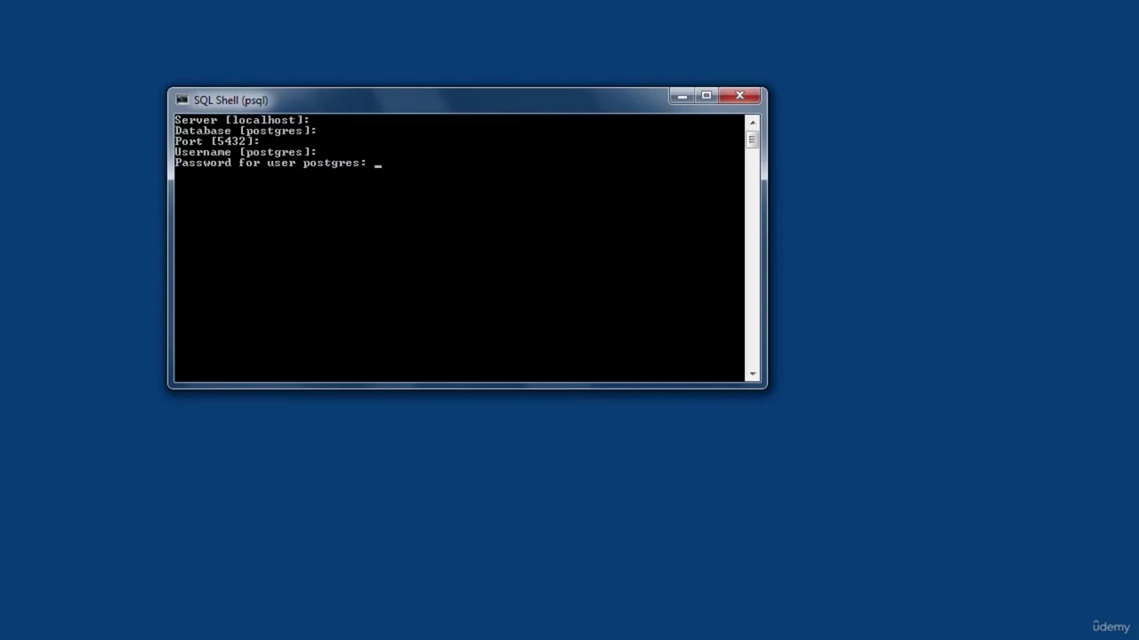
key("Return")
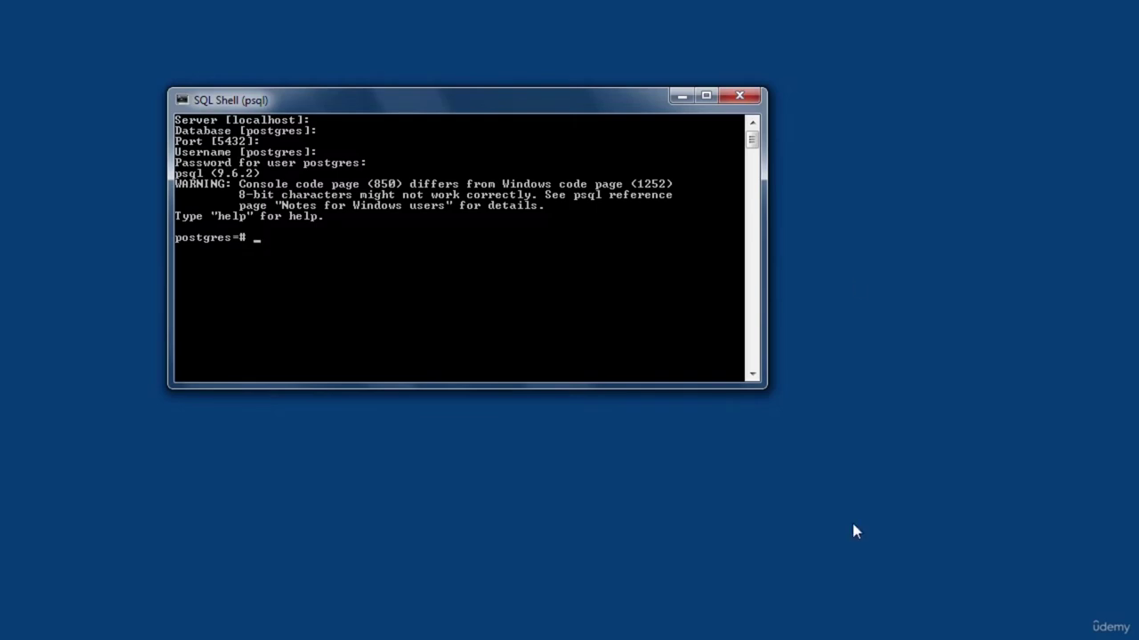
Close the psql shell and launch pgAdmin 4 from the Start Menu's PostgreSQL 9.6 folder
left_click(741, 94)
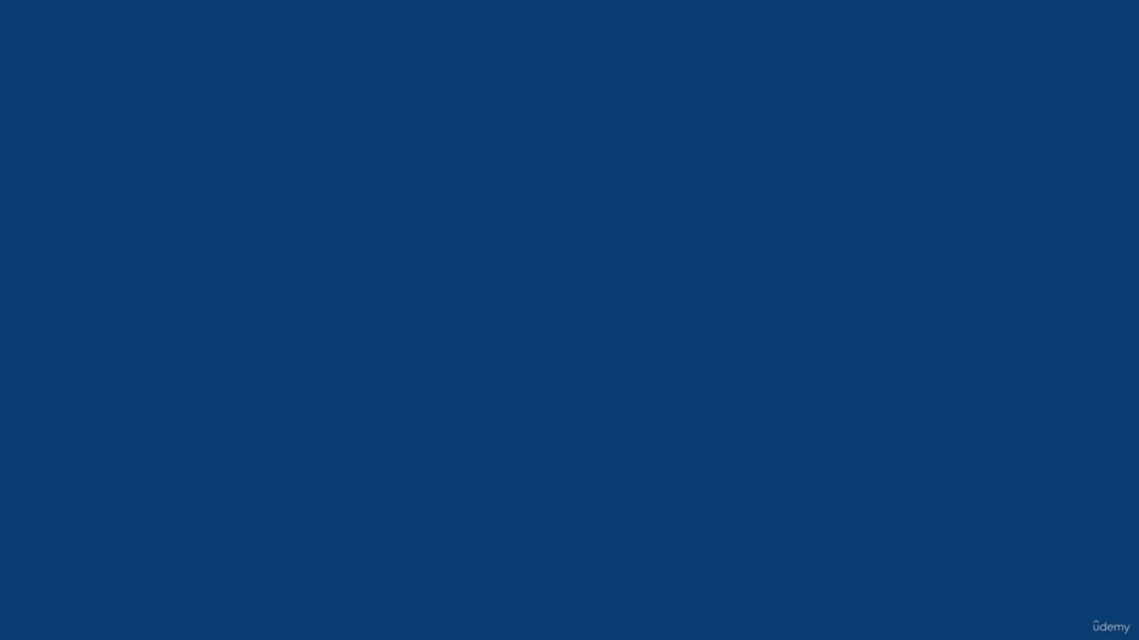
key("super")
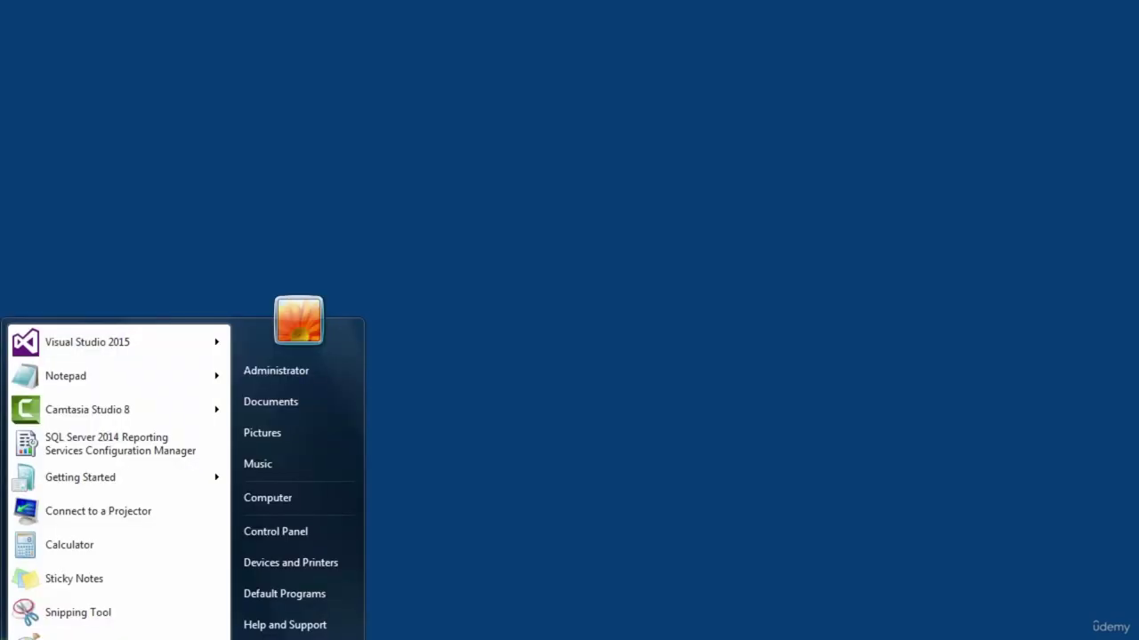
left_click(53, 639)
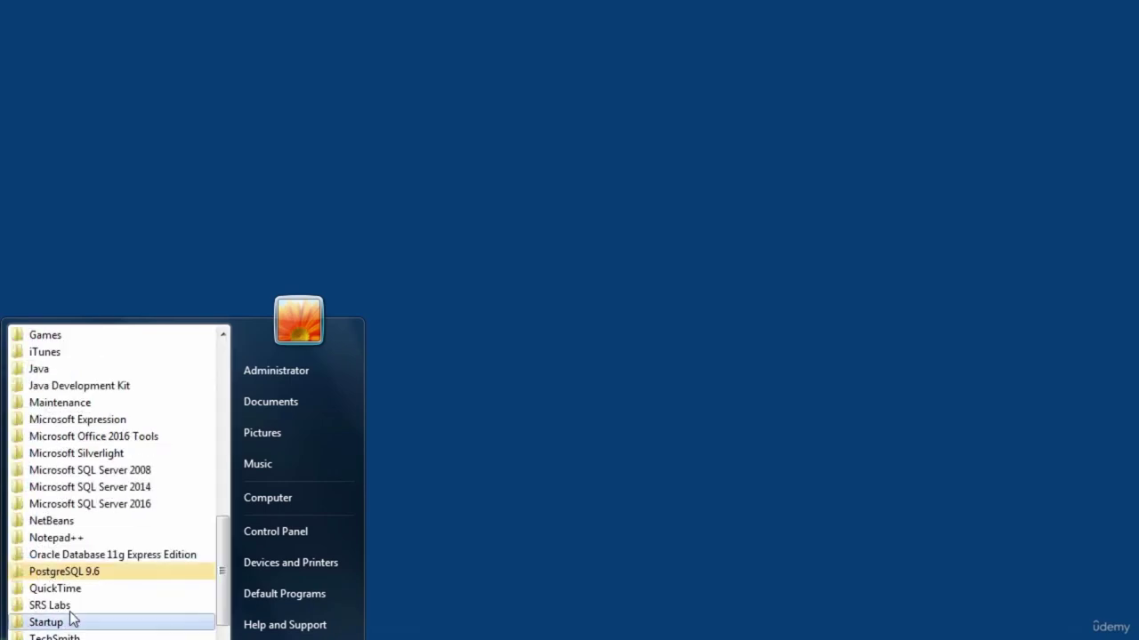
left_click(56, 574)
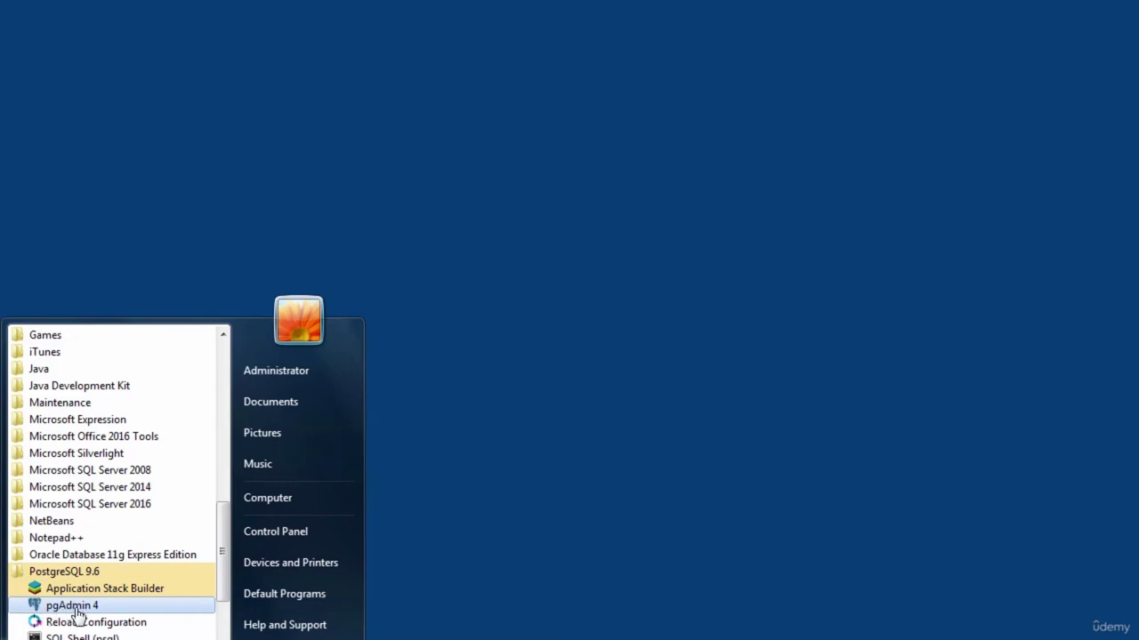
left_click(62, 606)
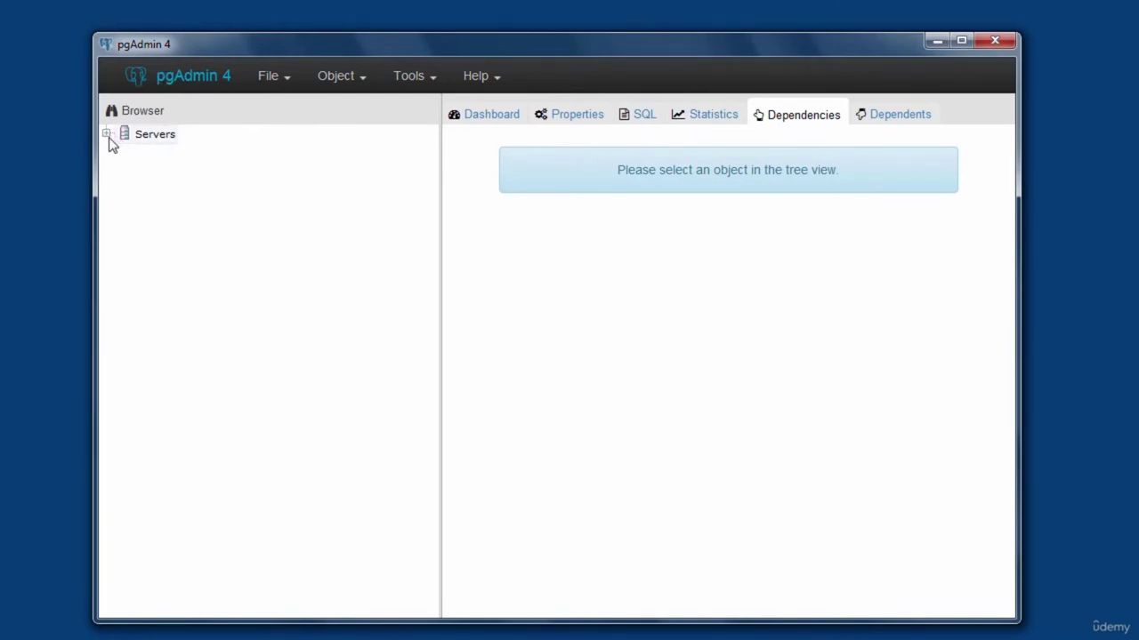
Expand Servers and select PostgreSQL 9.6 to bring up its Connect to Server password prompt
left_click(108, 136)
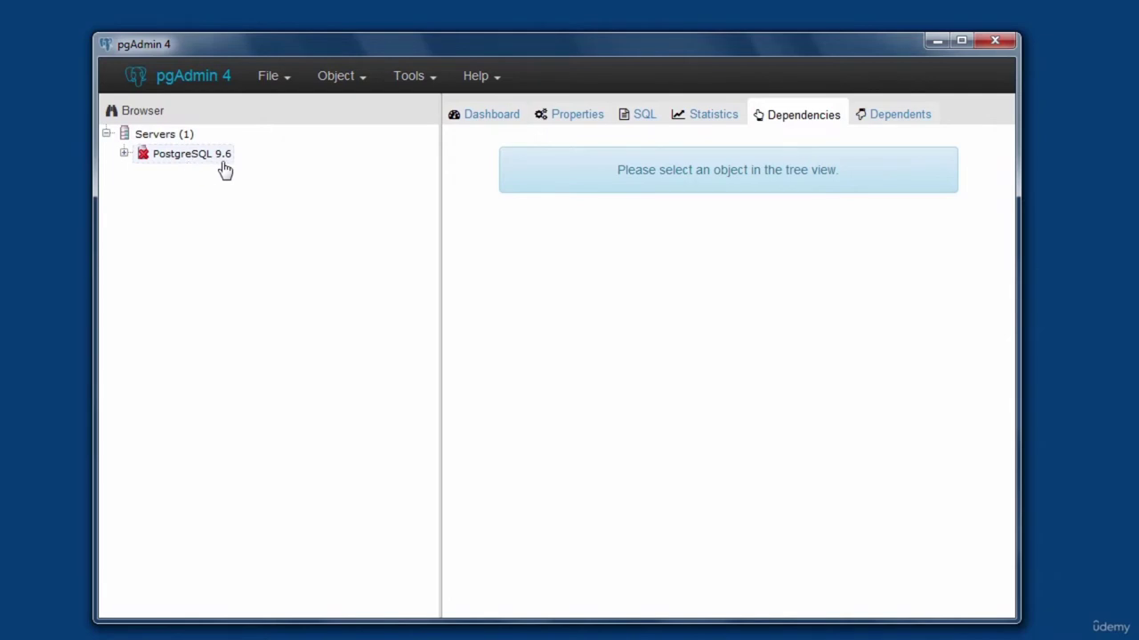
left_click(185, 162)
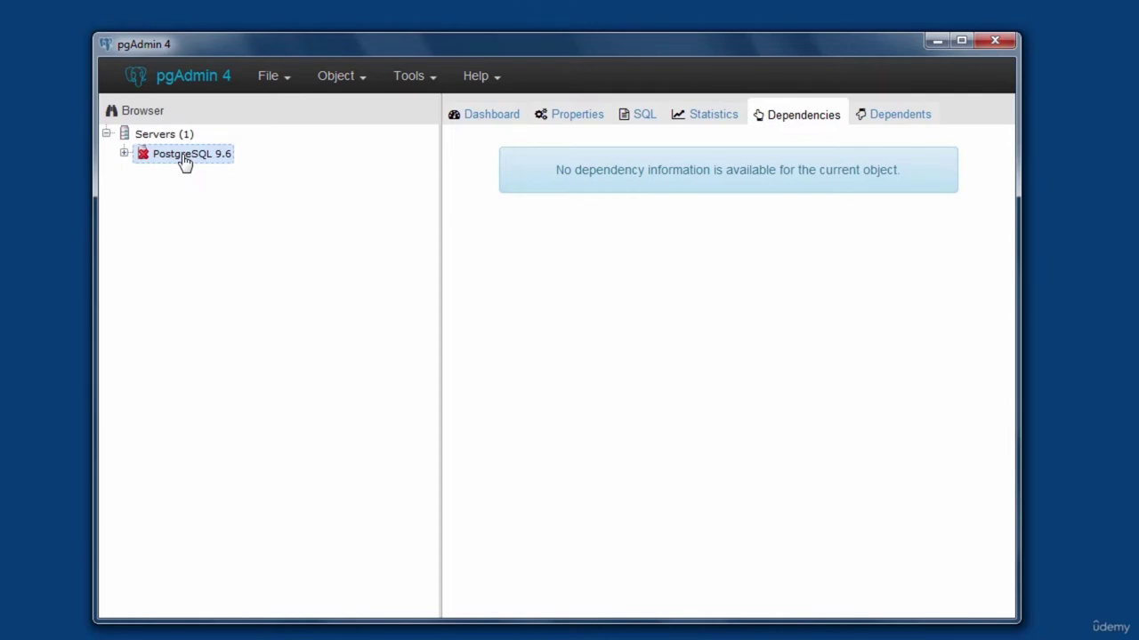
left_click(124, 154)
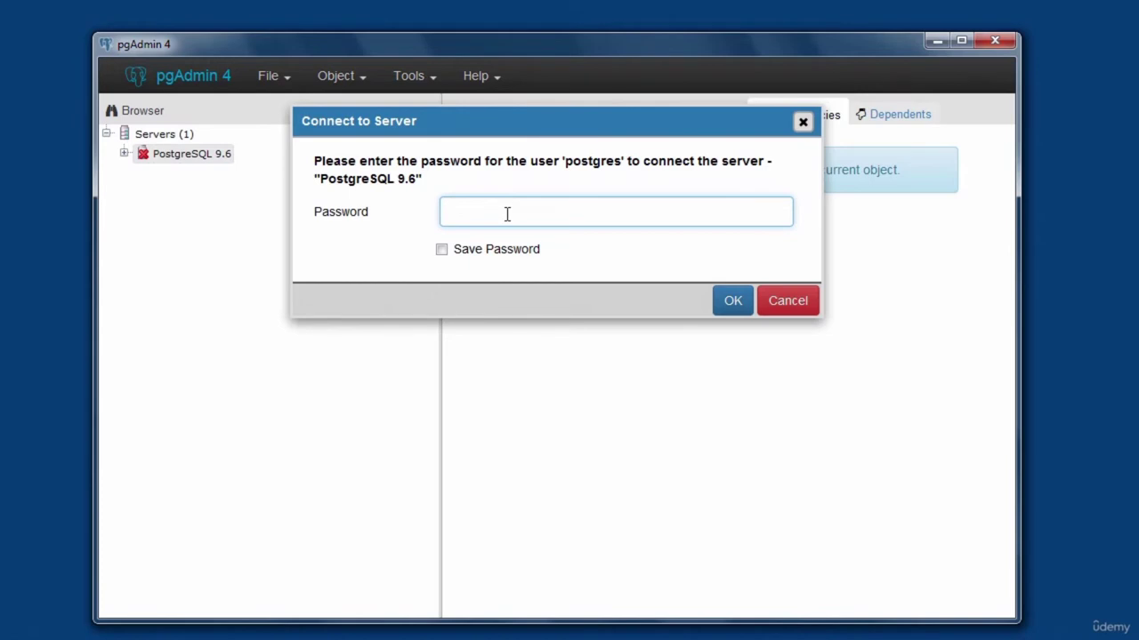
Enter the postgres user's password to connect, then expand the Databases (1) node
type("********")
left_click(744, 304)
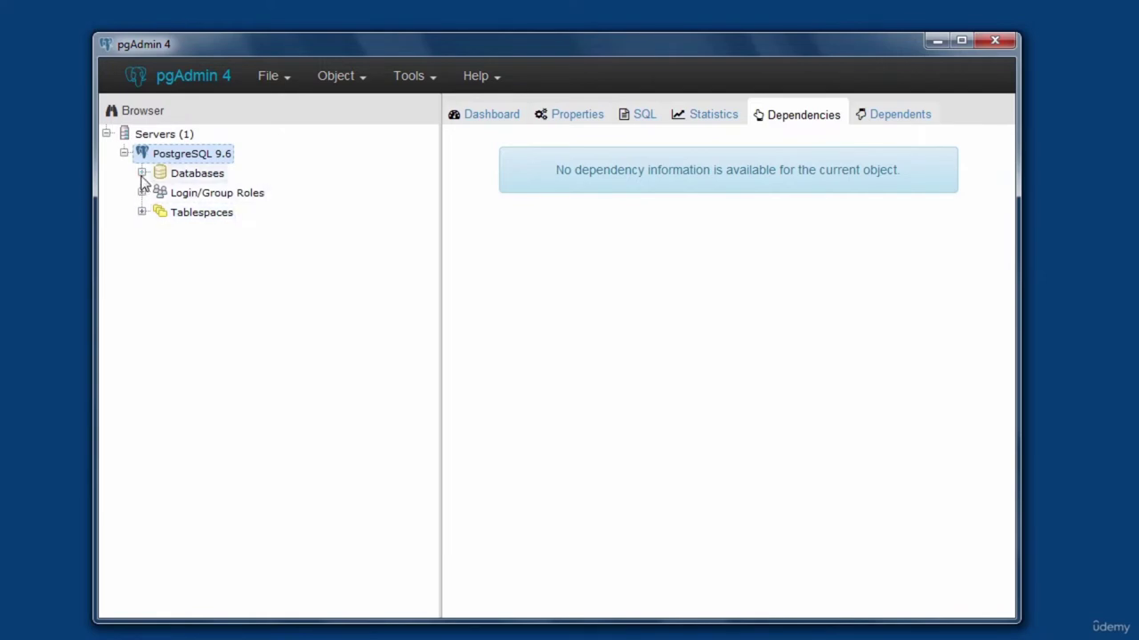
left_click(142, 174)
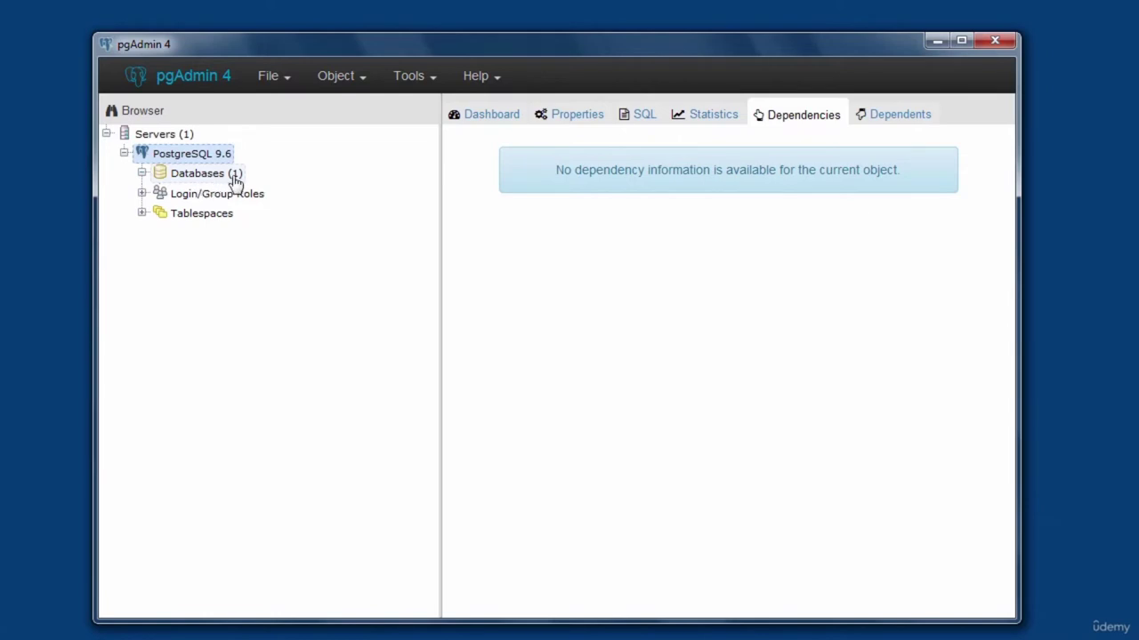
Expand Databases under PostgreSQL 9.6 and select the postgres database
left_click(142, 173)
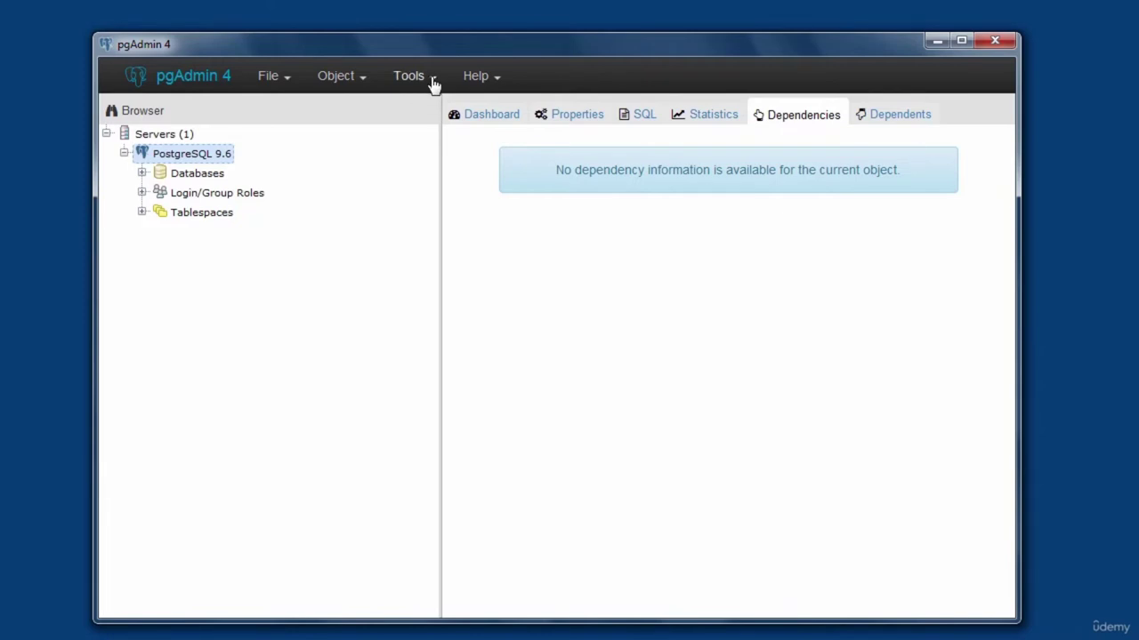
left_click(433, 84)
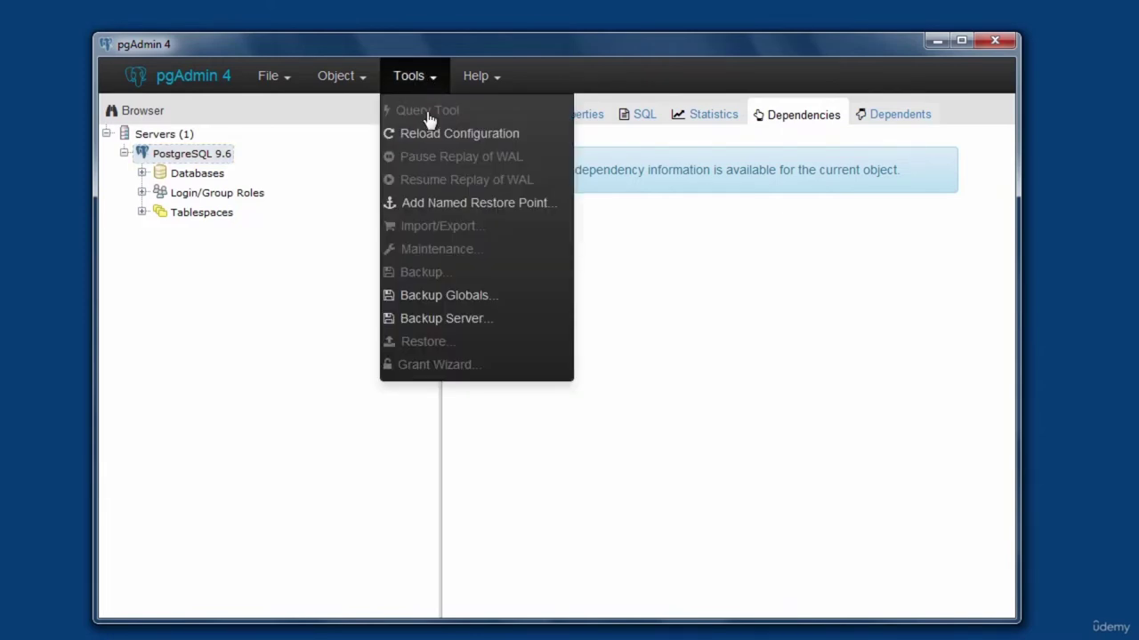
left_click(142, 173)
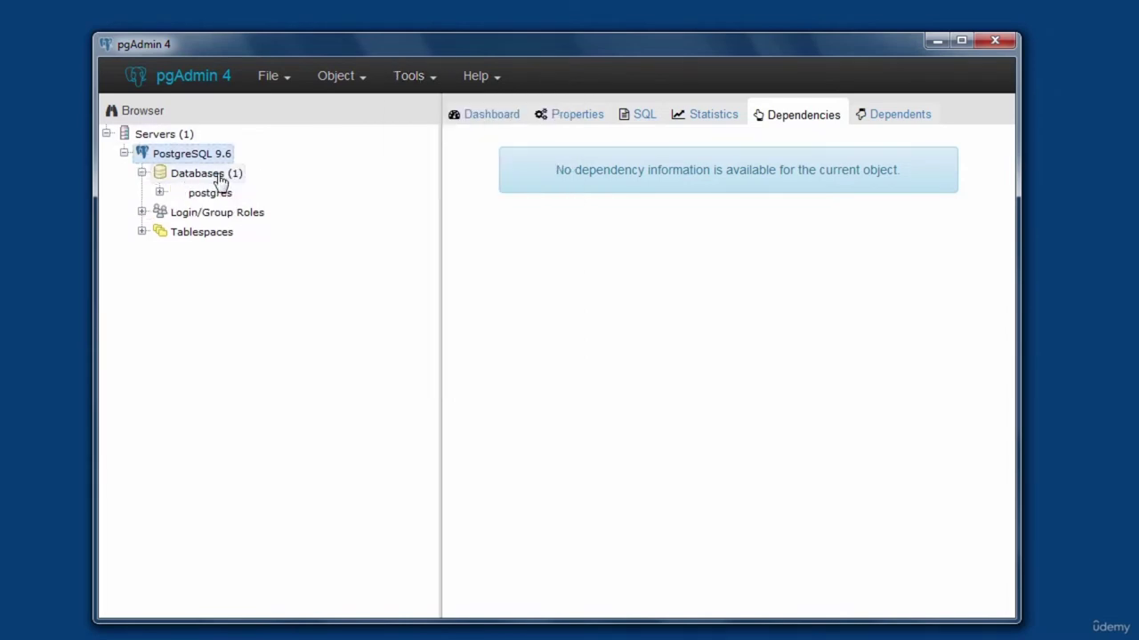
left_click(199, 195)
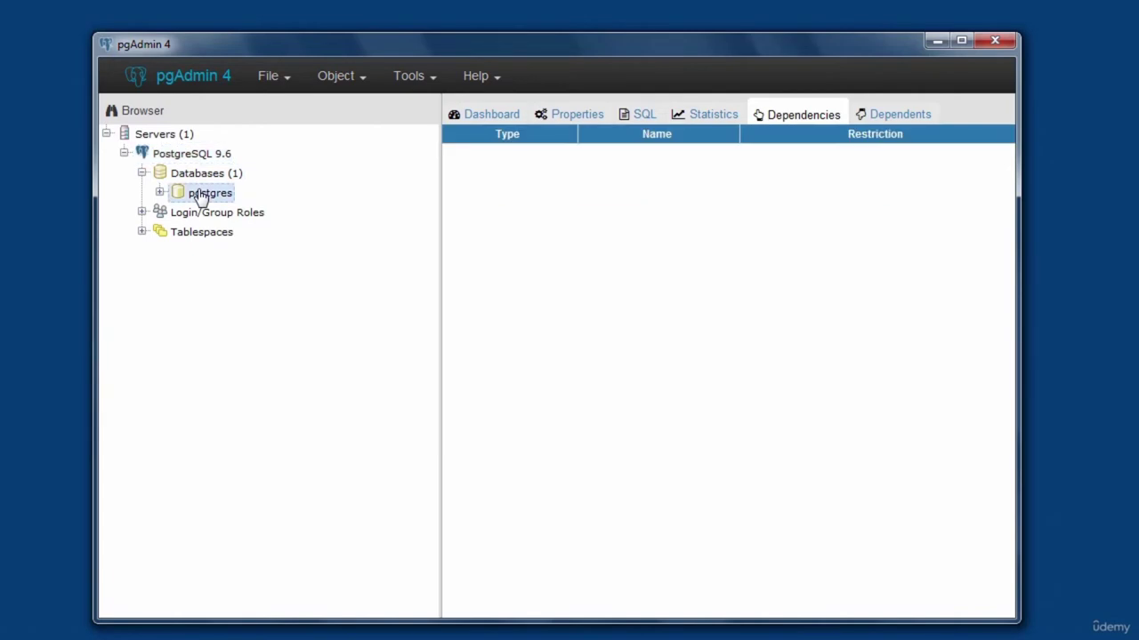
Open the Query Tool on the postgres database from the Tools menu
left_click(433, 79)
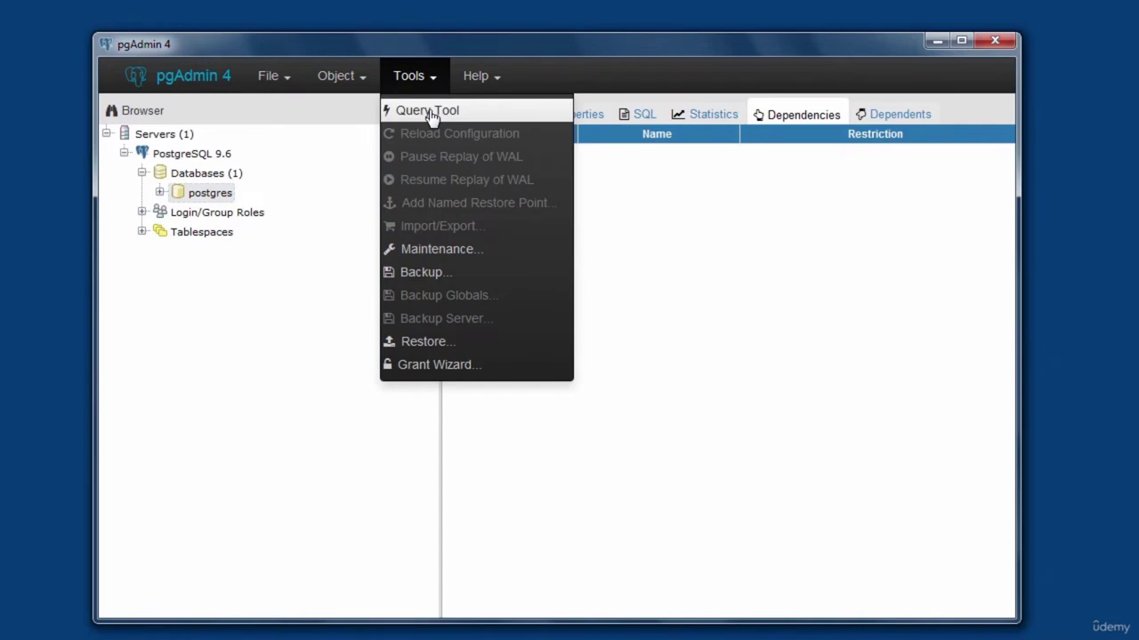
left_click(429, 111)
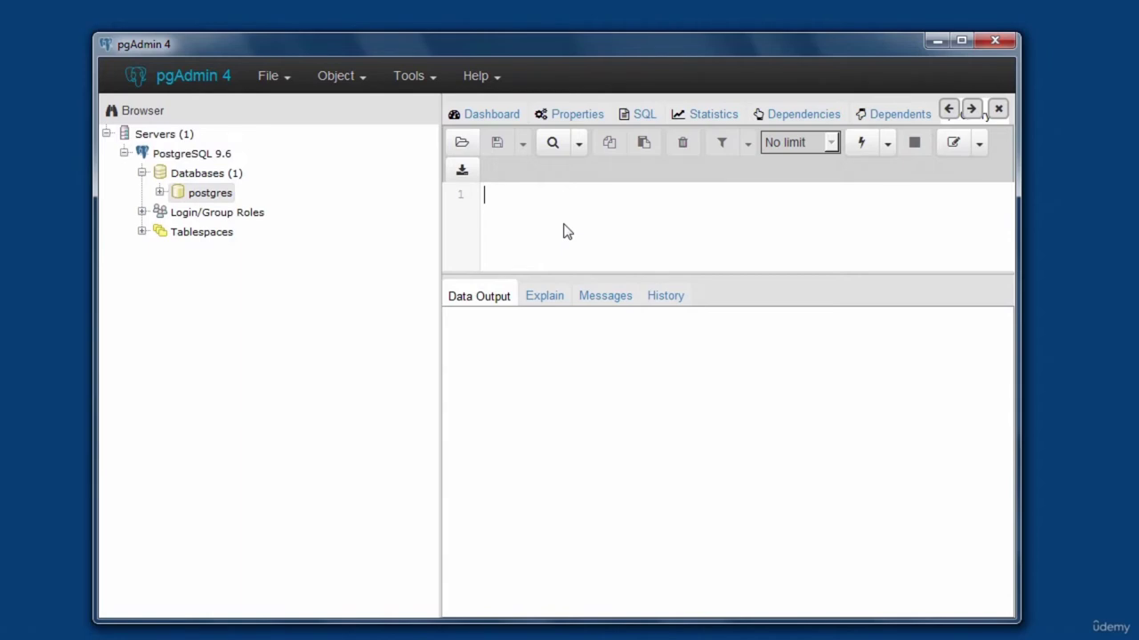
Enter the statement SELECT version(); on line 1 of the Query Tool editor
type("select")
key("BackSpace")
key("BackSpace")
key("BackSpace")
key("BackSpace")
key("BackSpace")
key("BackSpace")
type("SELECT")
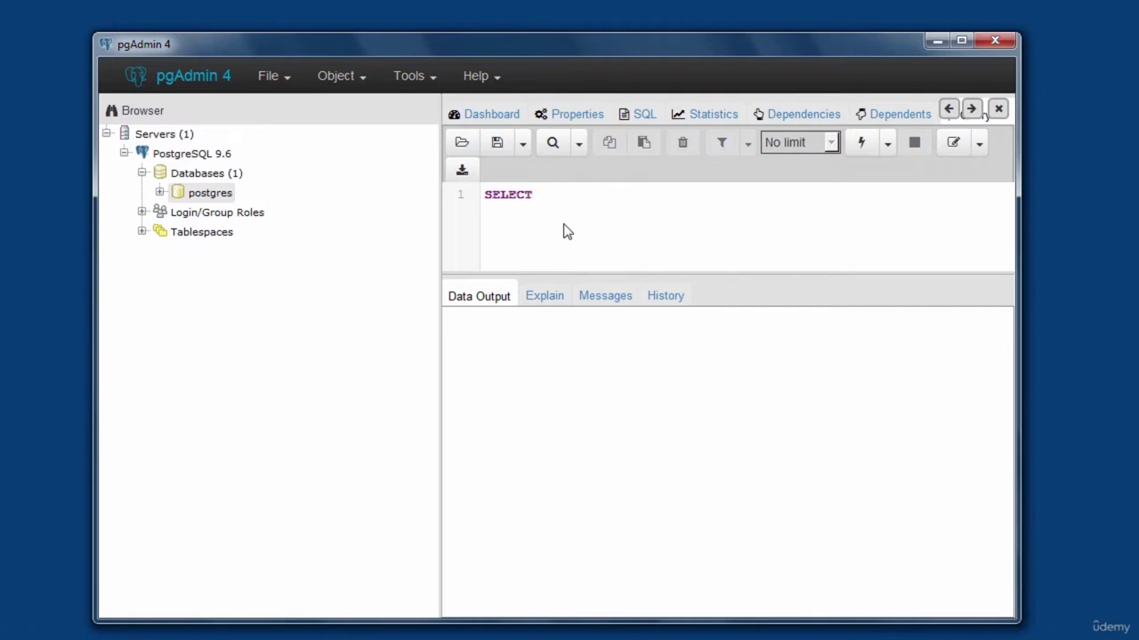
type(" version();")
Execute SELECT version(); and widen the version column to read PostgreSQL 9.6.2
left_click(861, 147)
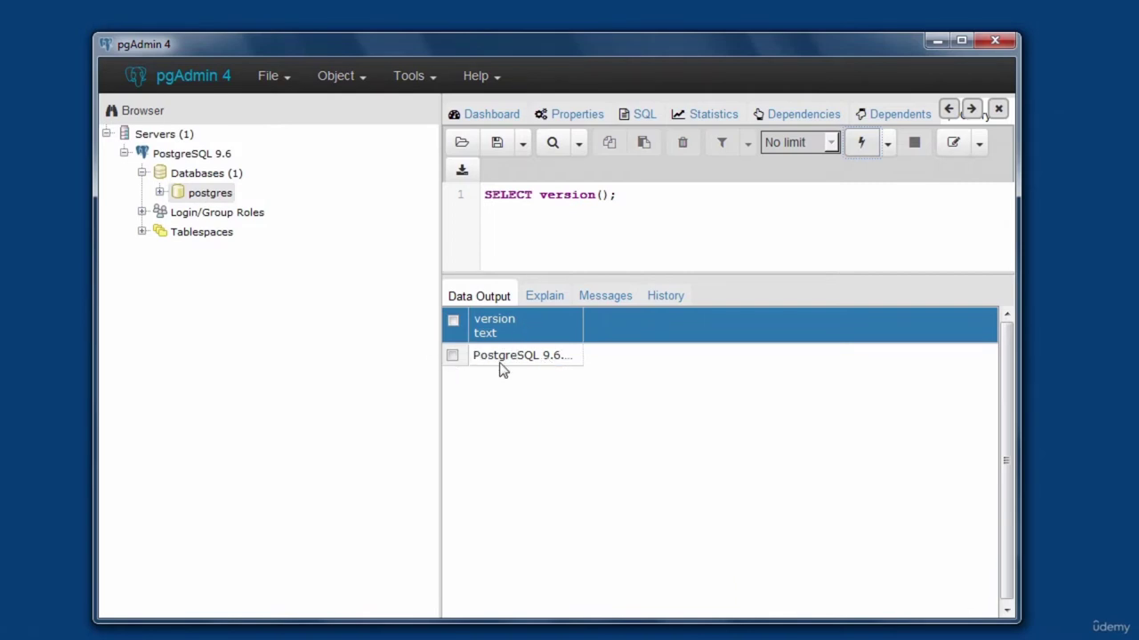
left_click(571, 361)
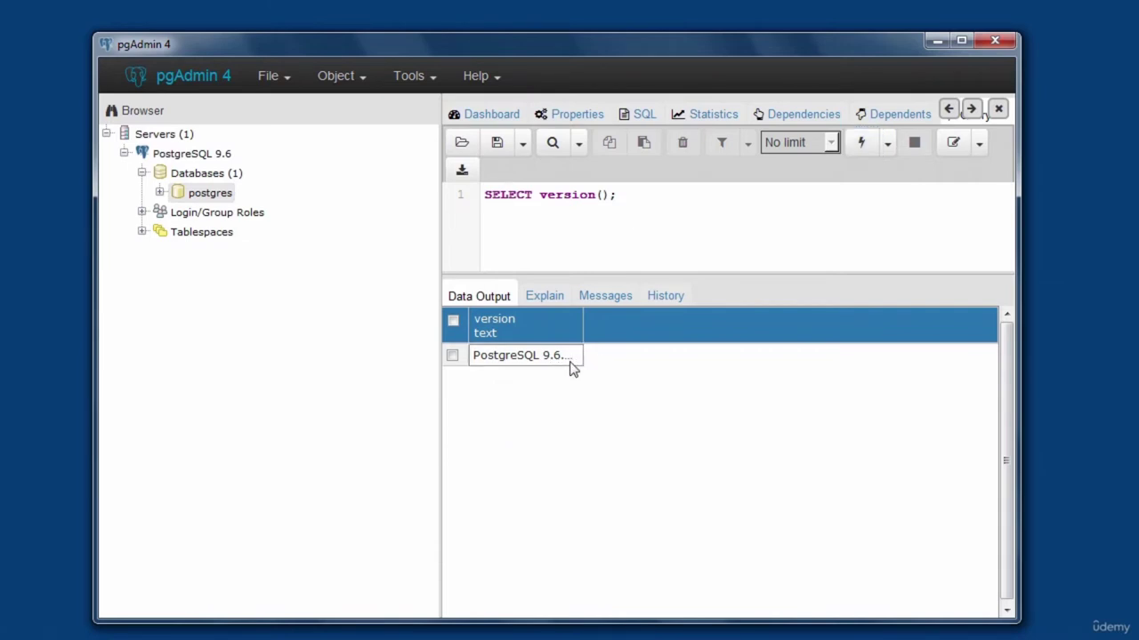
left_click_drag(583, 341, 808, 358)
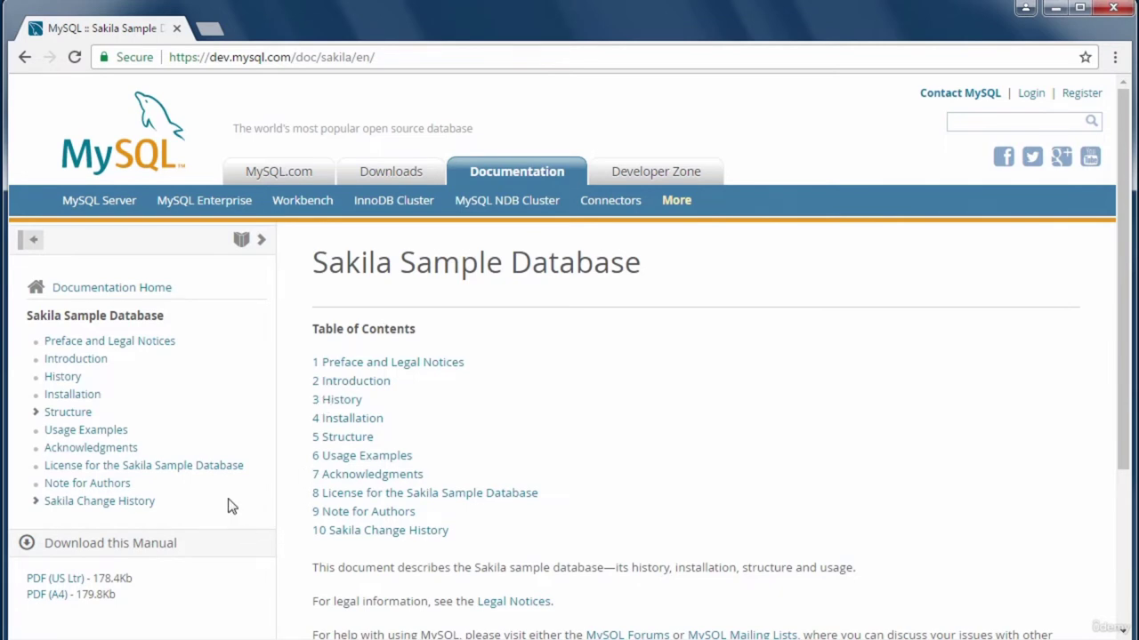
View the Sakila Usage Examples, minimize Chrome, and centre the dvdrental archive on the desktop
left_click(107, 436)
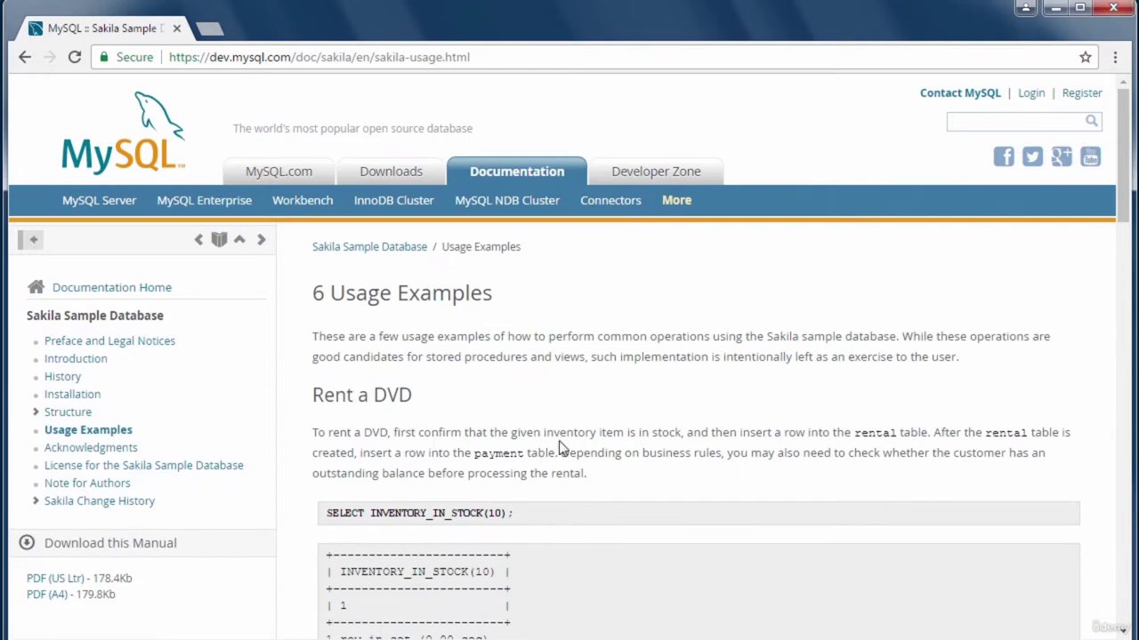
left_click(1059, 11)
left_click_drag(963, 240, 587, 254)
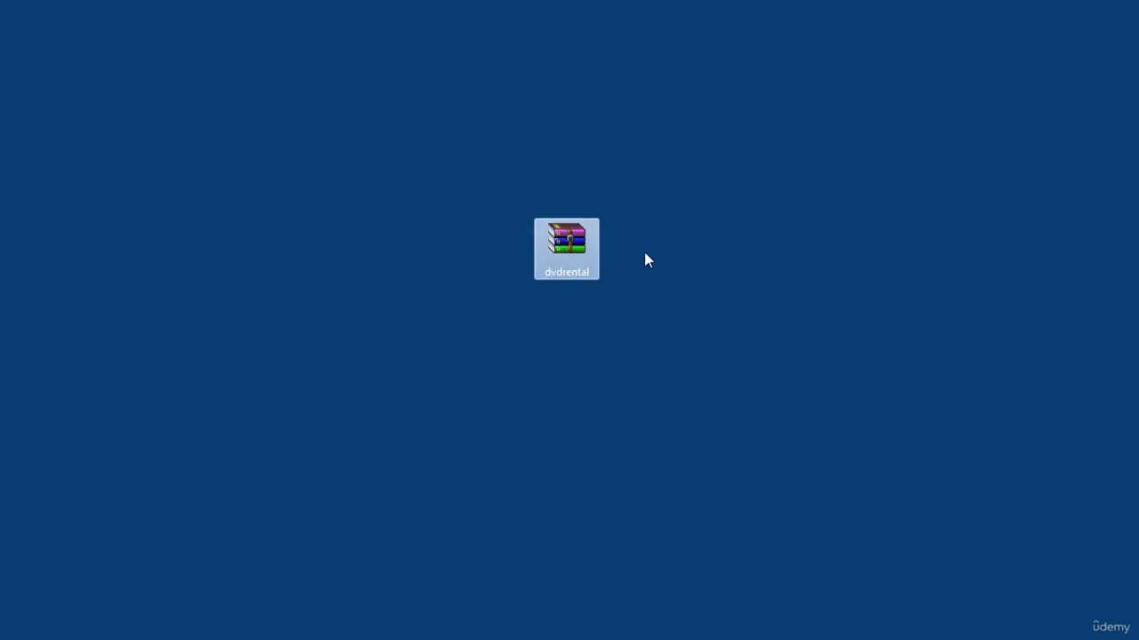
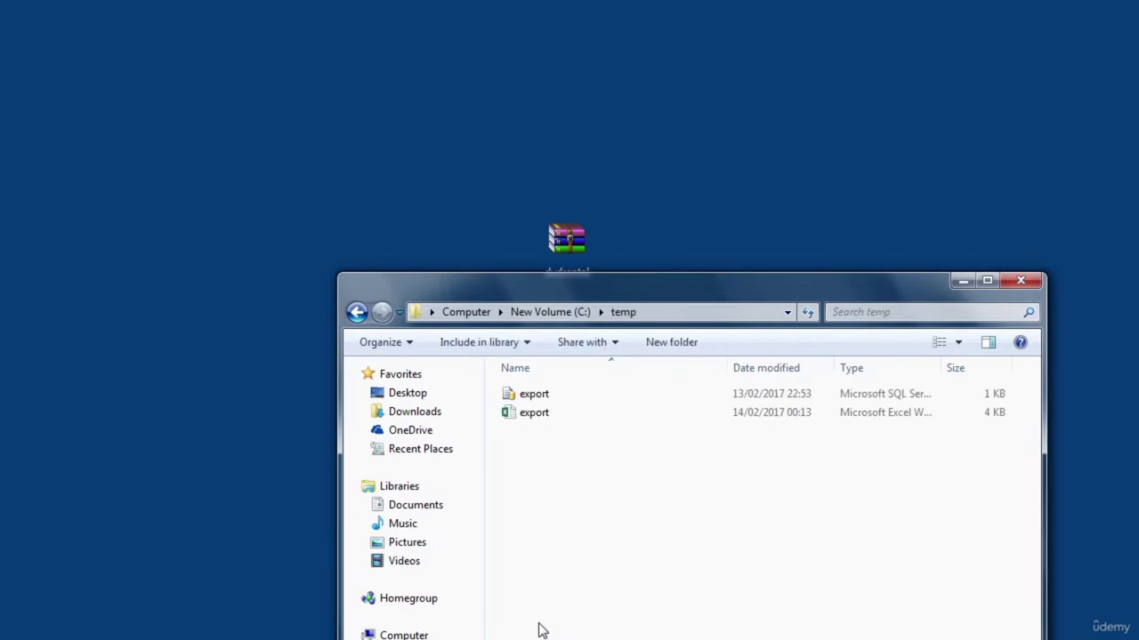
Open the temp folder on drive C: in Explorer
left_click(367, 311)
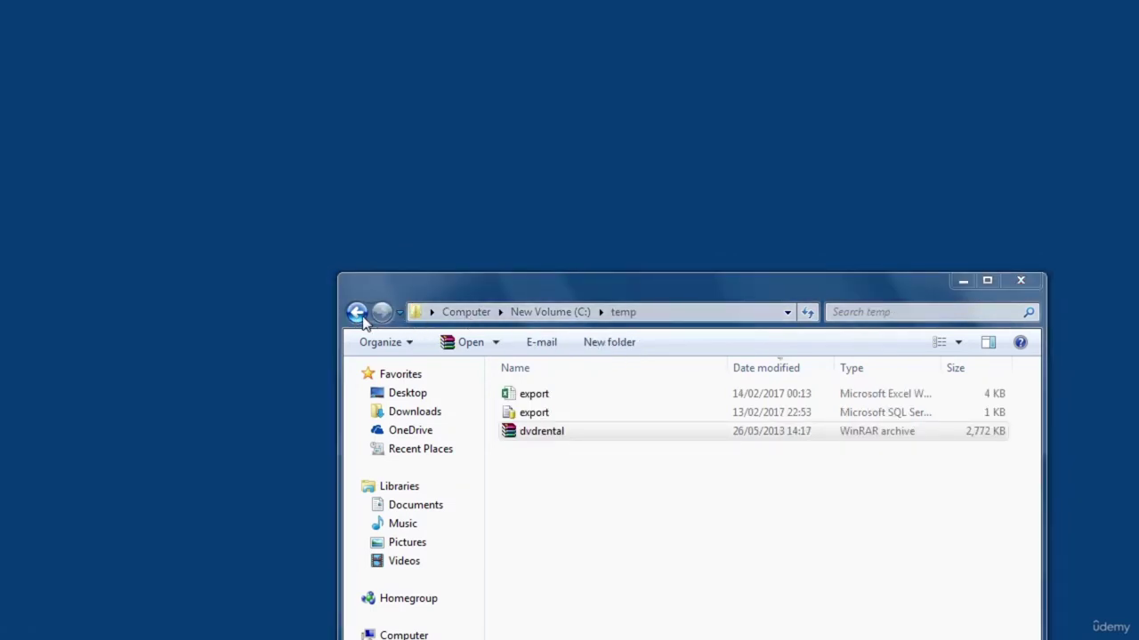
left_click(359, 315)
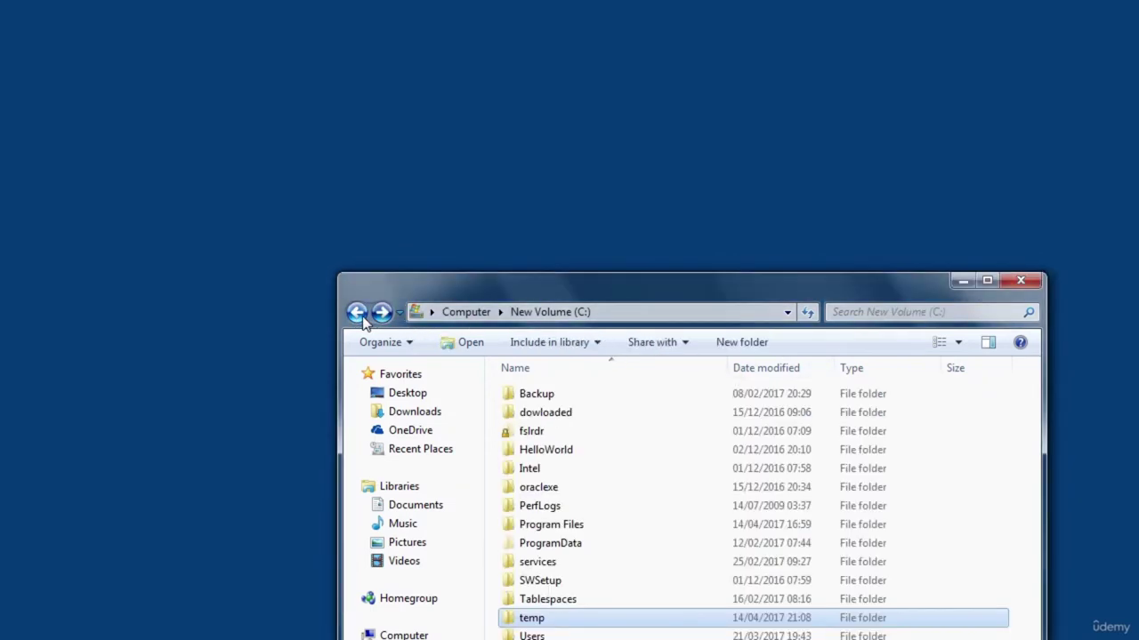
double_click(558, 620)
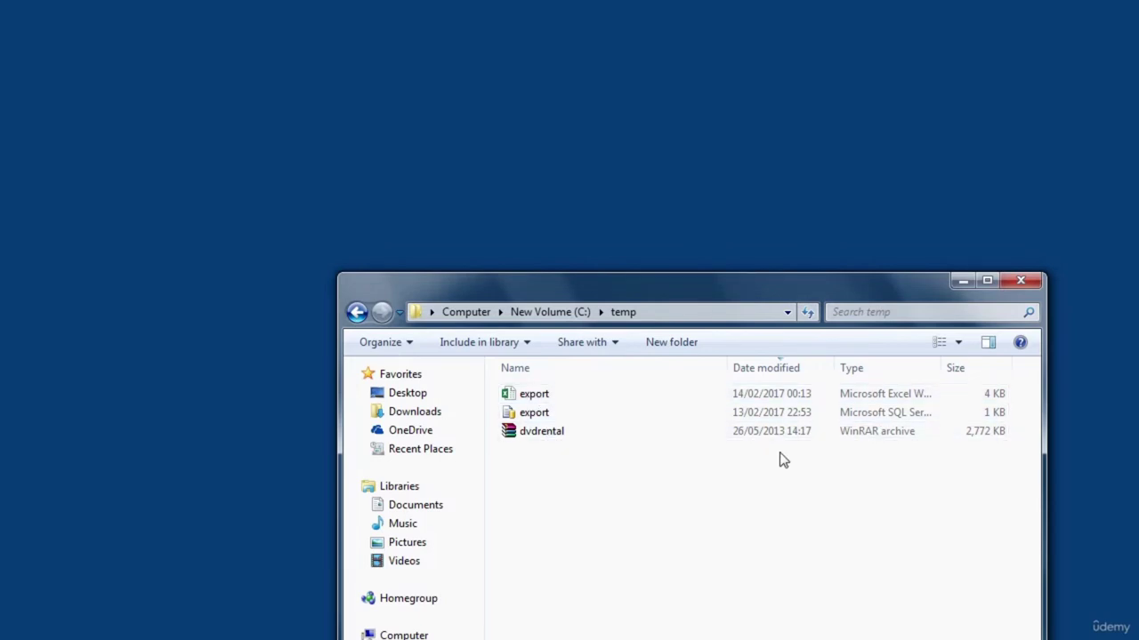
Delete both export files from C:\temp, keeping only dvdrental, and close Explorer
left_click(539, 420)
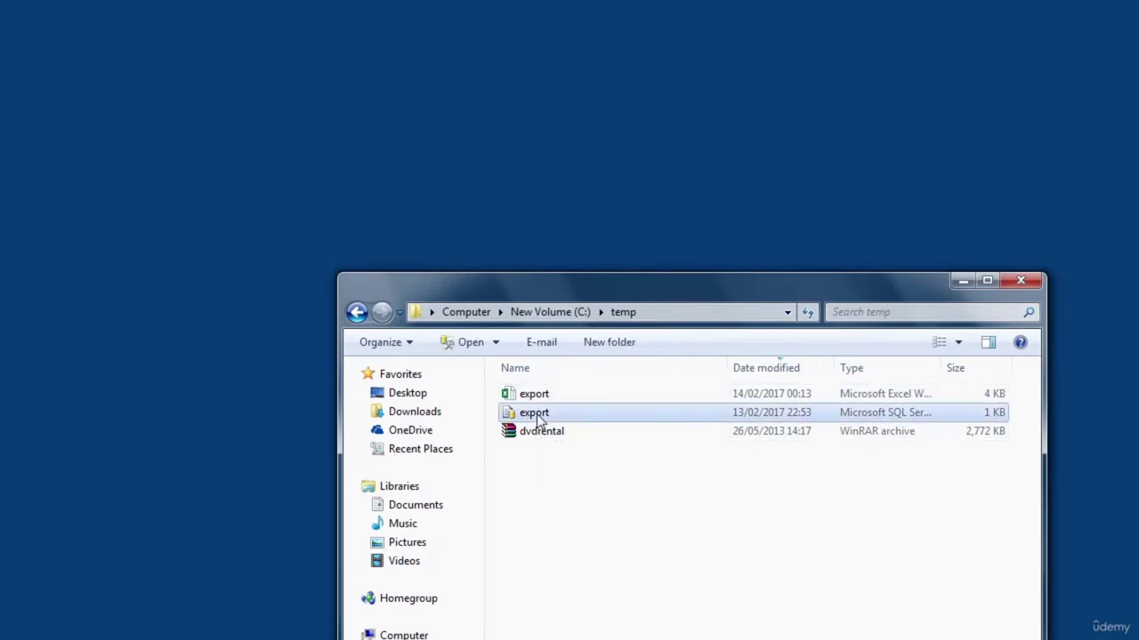
key("Delete")
key("Return")
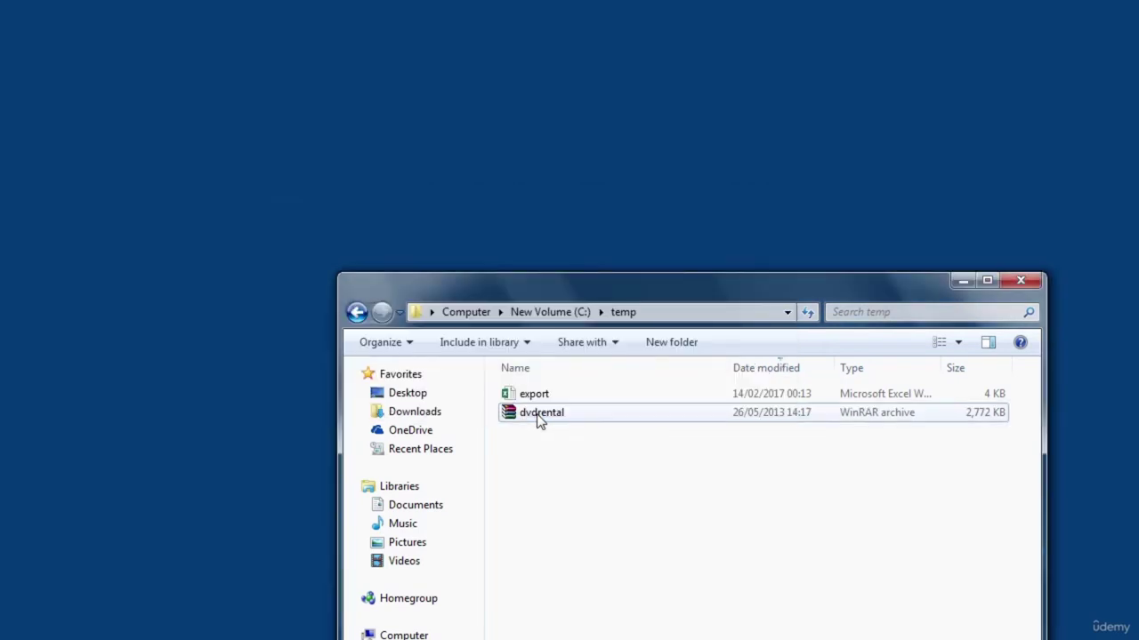
left_click(543, 397)
key("Delete")
key("Return")
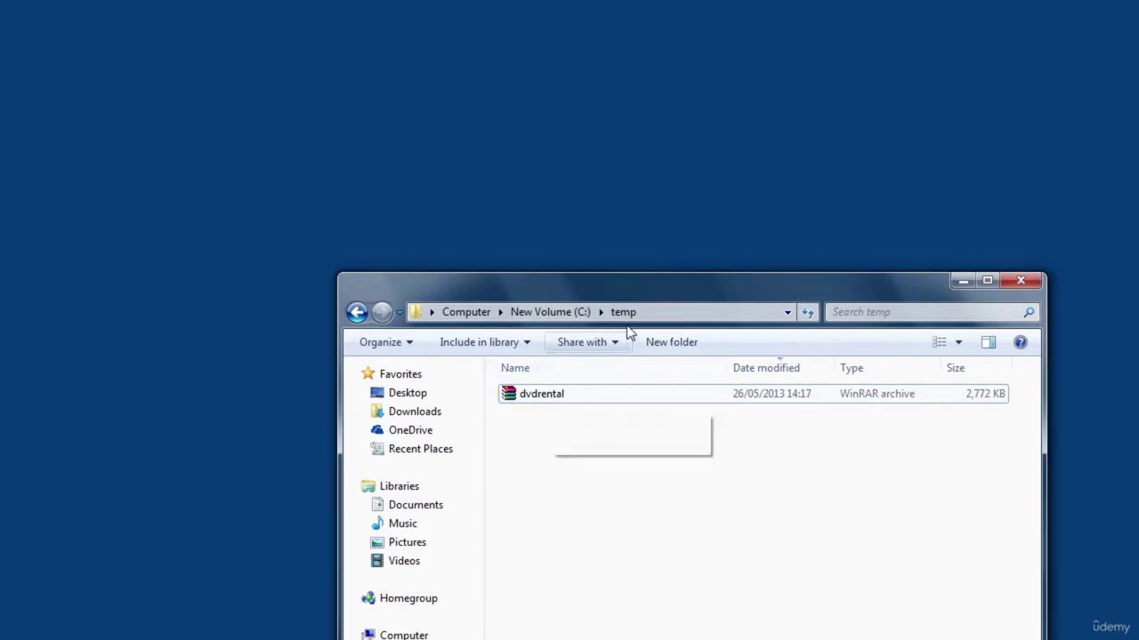
left_click(356, 313)
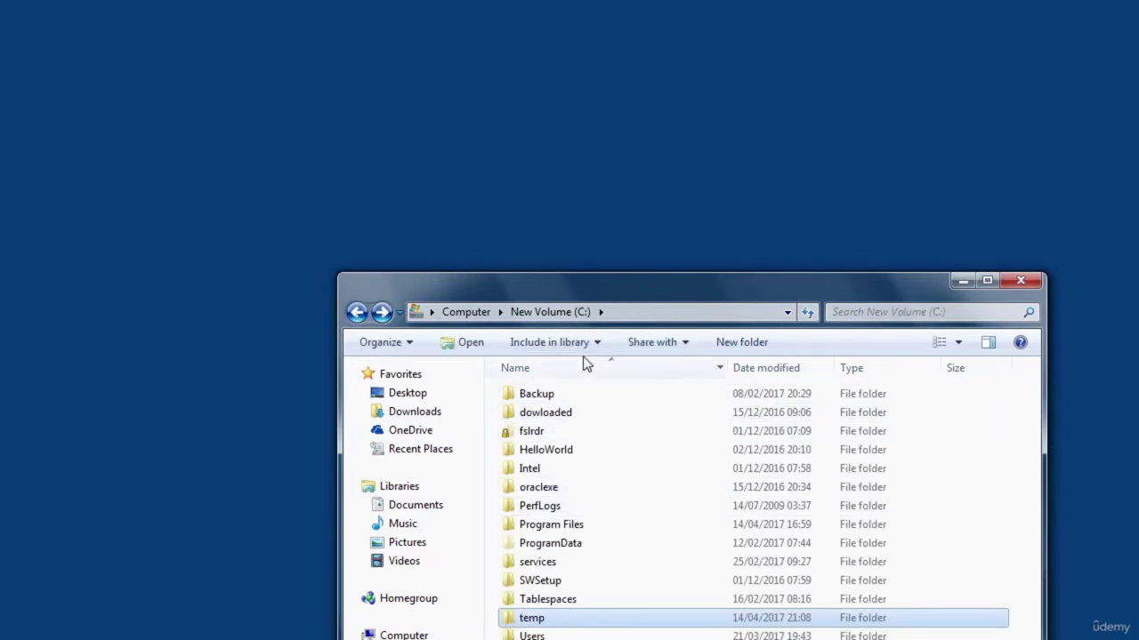
left_click(1022, 281)
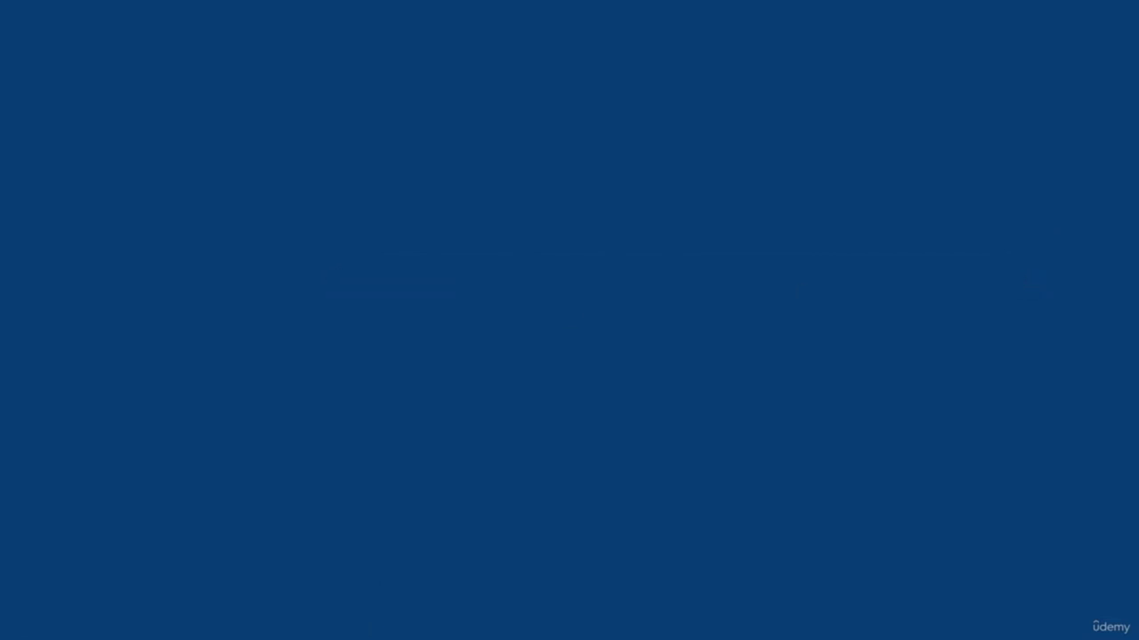
Bring up pgAdmin 4, launching it from Start > PostgreSQL 9.6 > pgAdmin 4
mouse_move(311, 637)
left_click(466, 636)
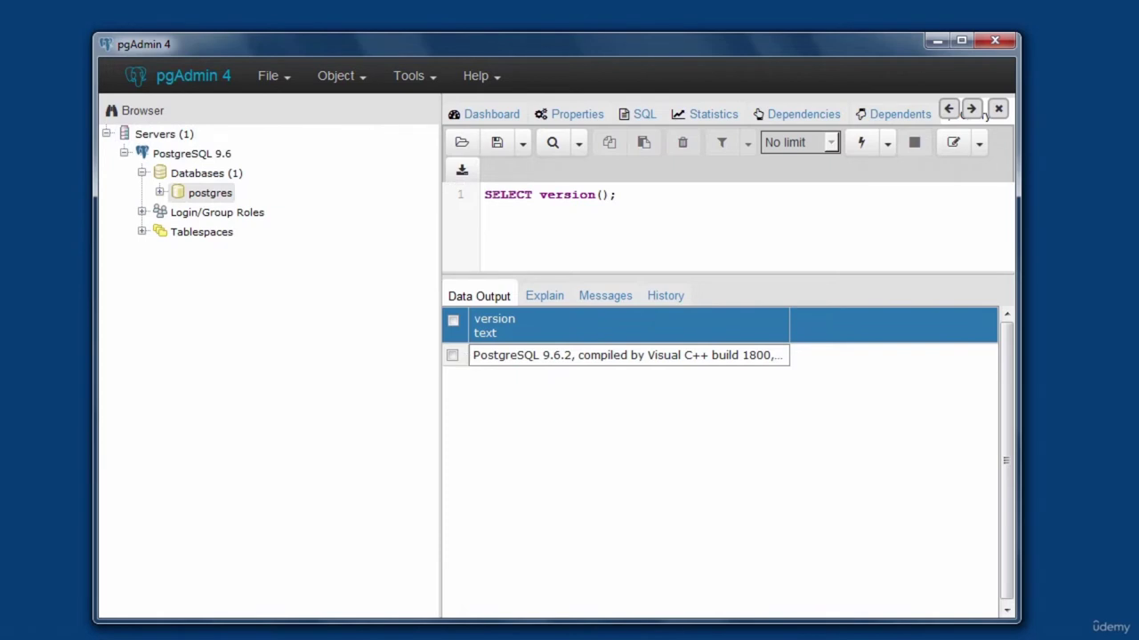
key("super")
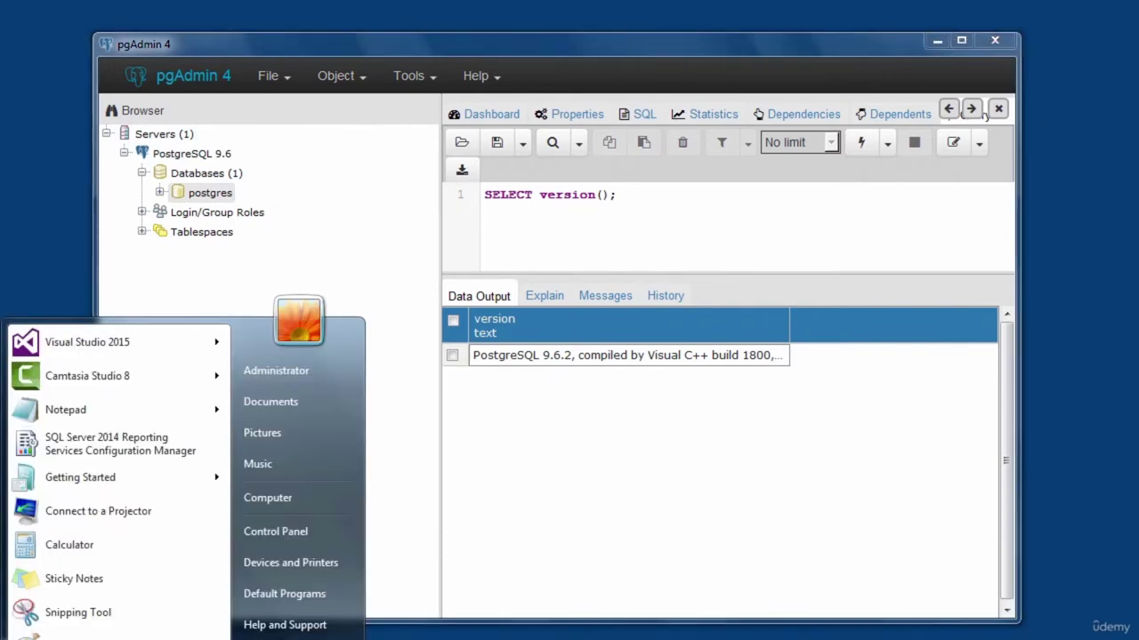
left_click(89, 636)
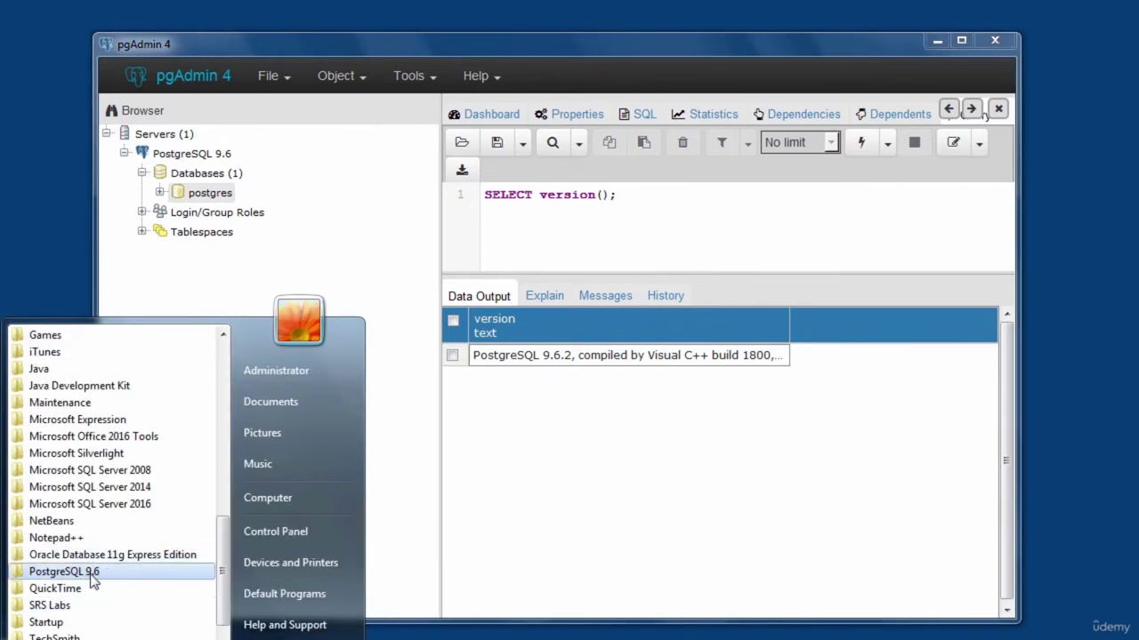
left_click(92, 576)
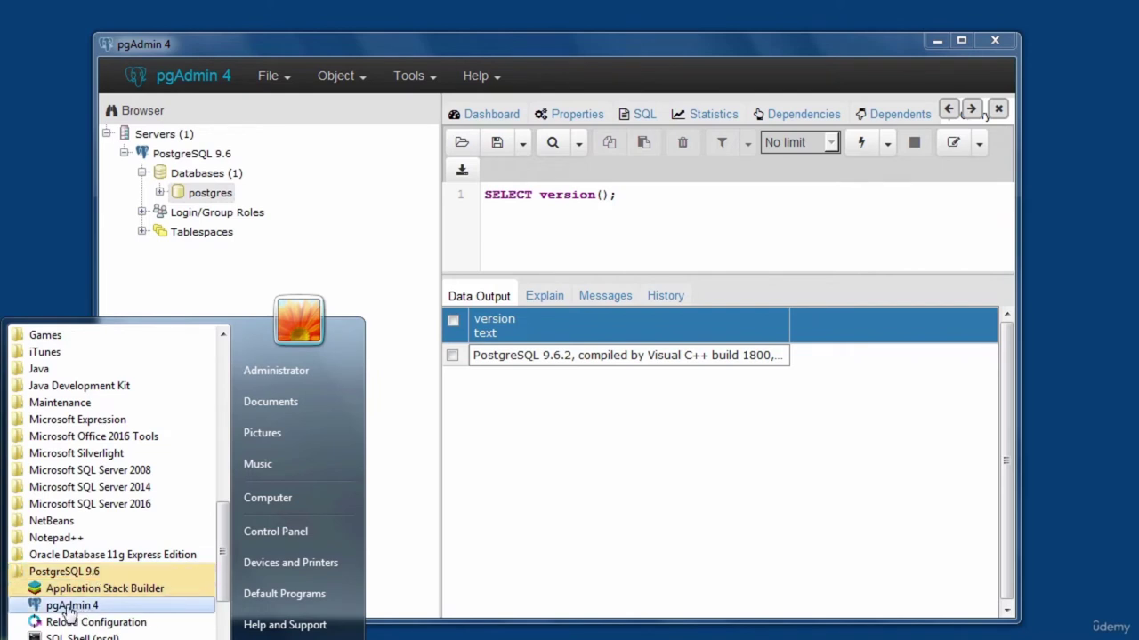
left_click(80, 605)
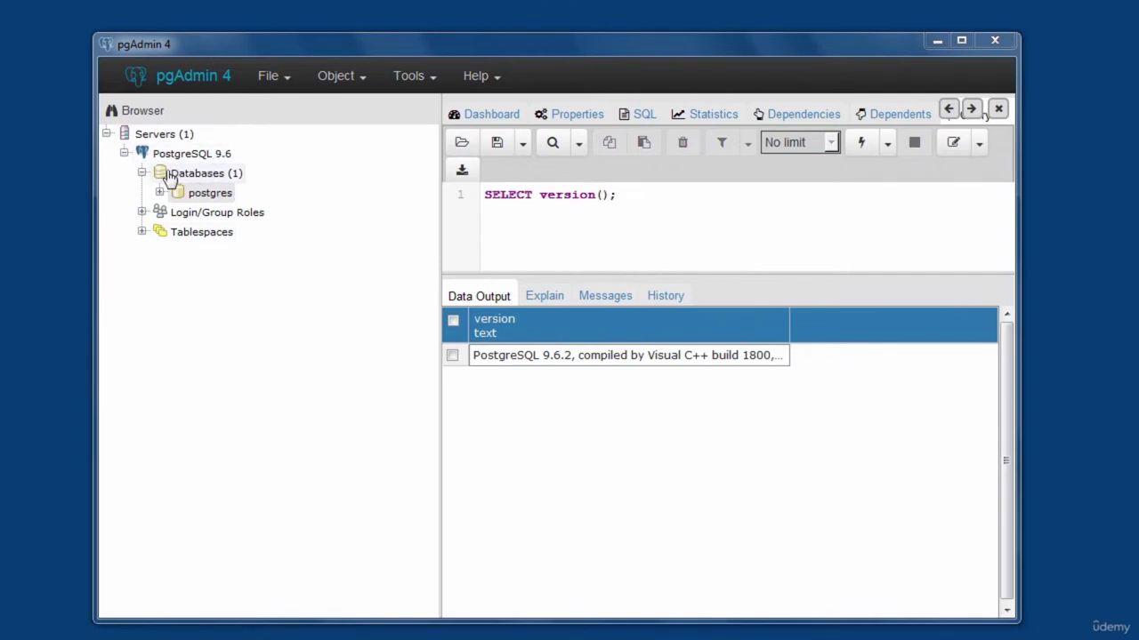
Create a database named dvdrental with the comment dvdrentals
right_click(200, 182)
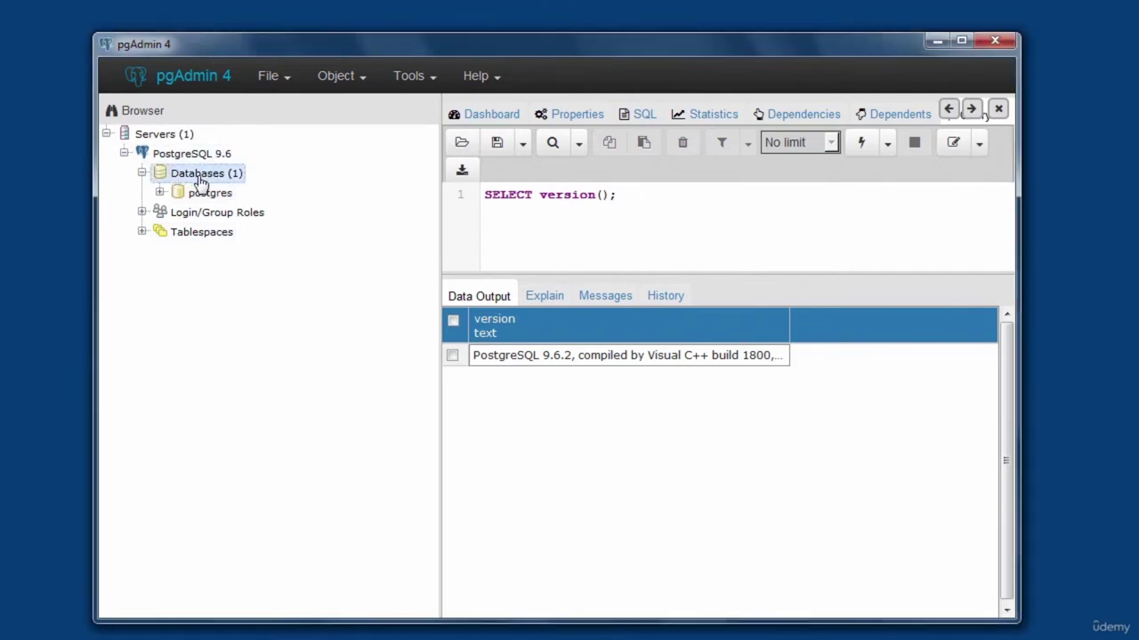
mouse_move(269, 202)
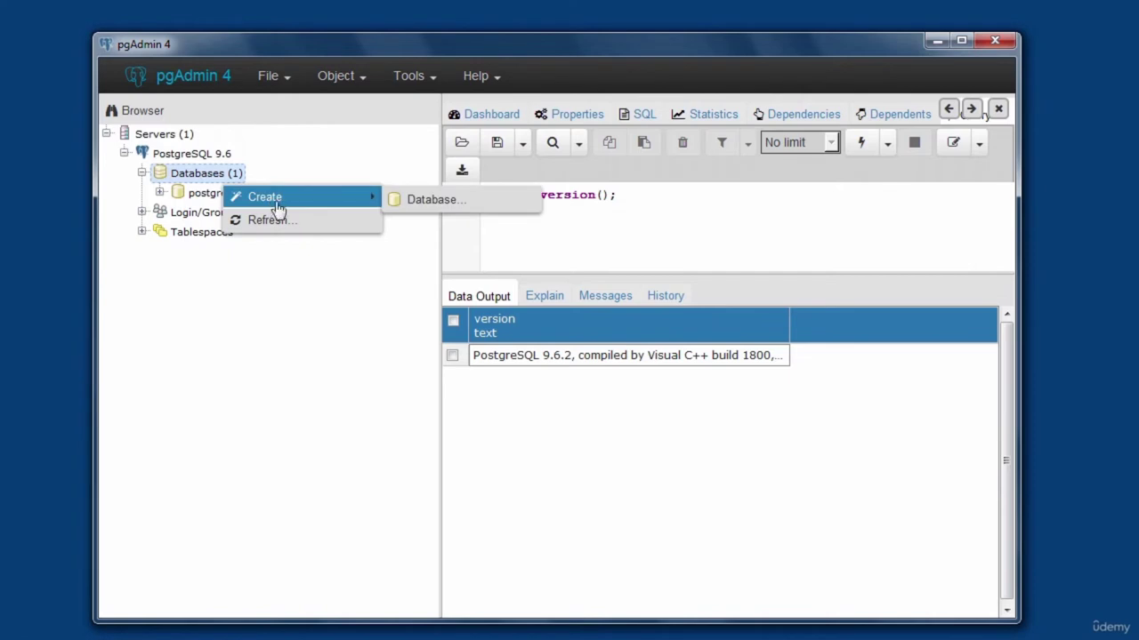
left_click(409, 203)
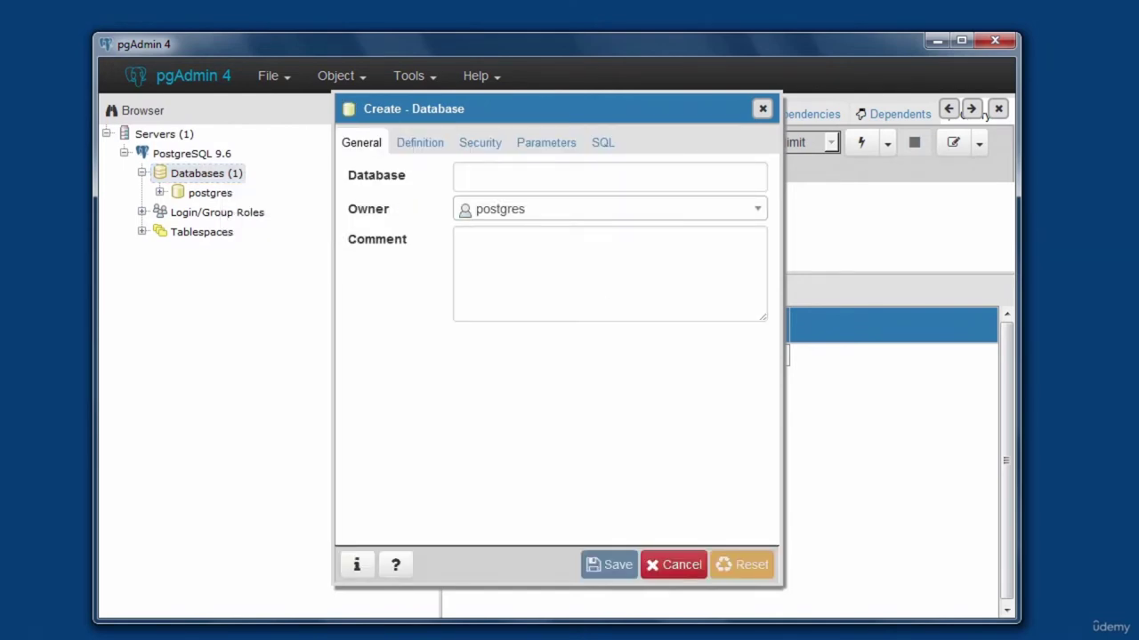
left_click(504, 183)
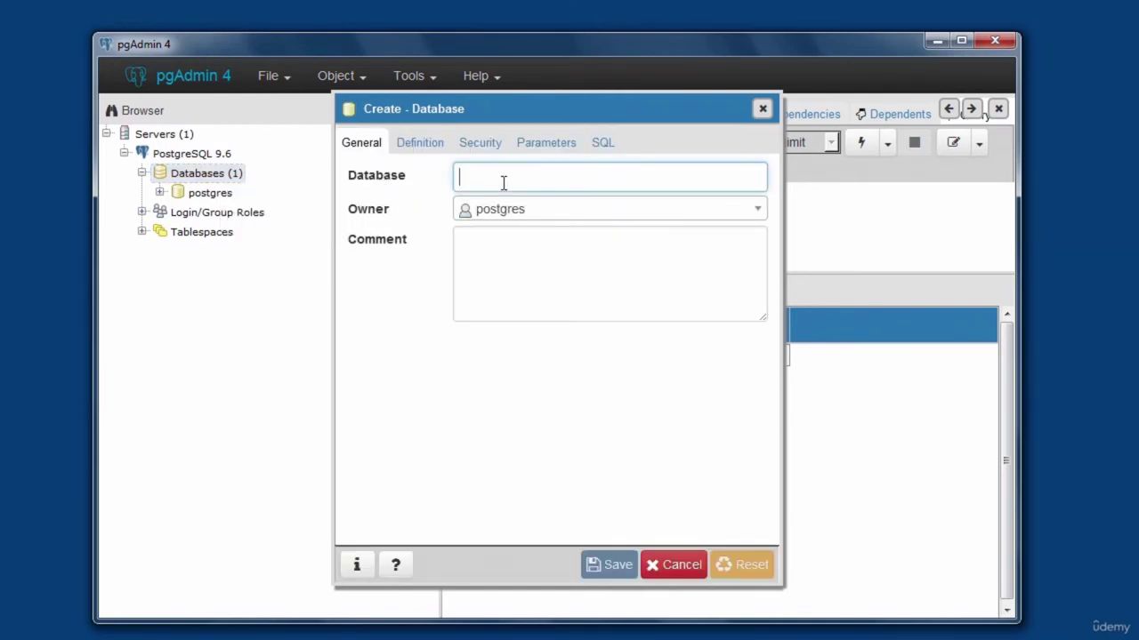
type("dvd")
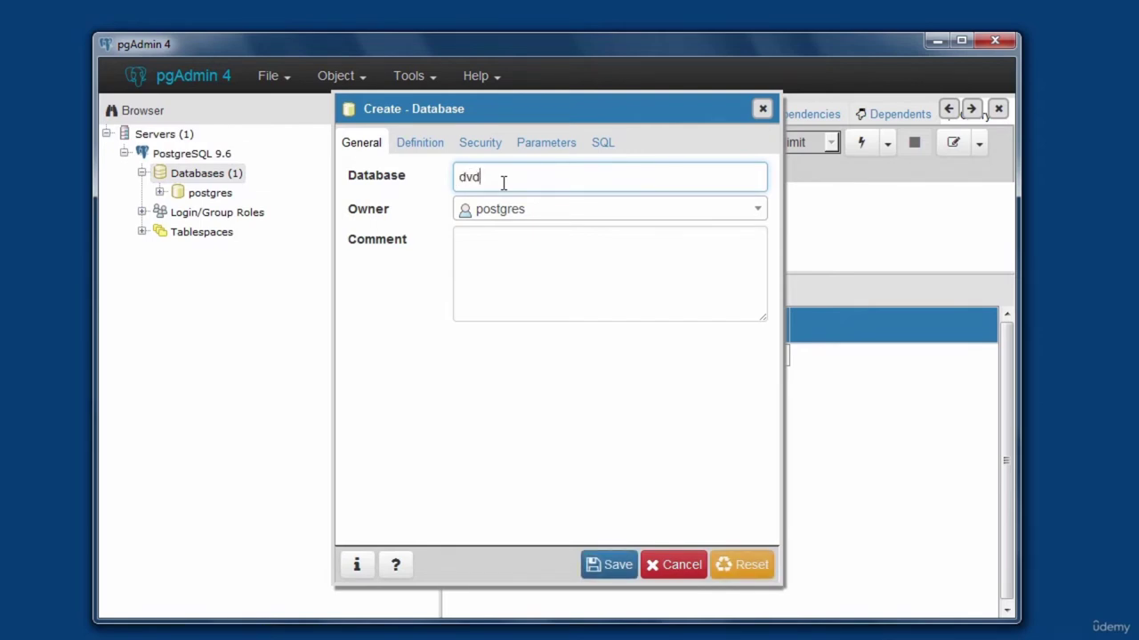
type("rental")
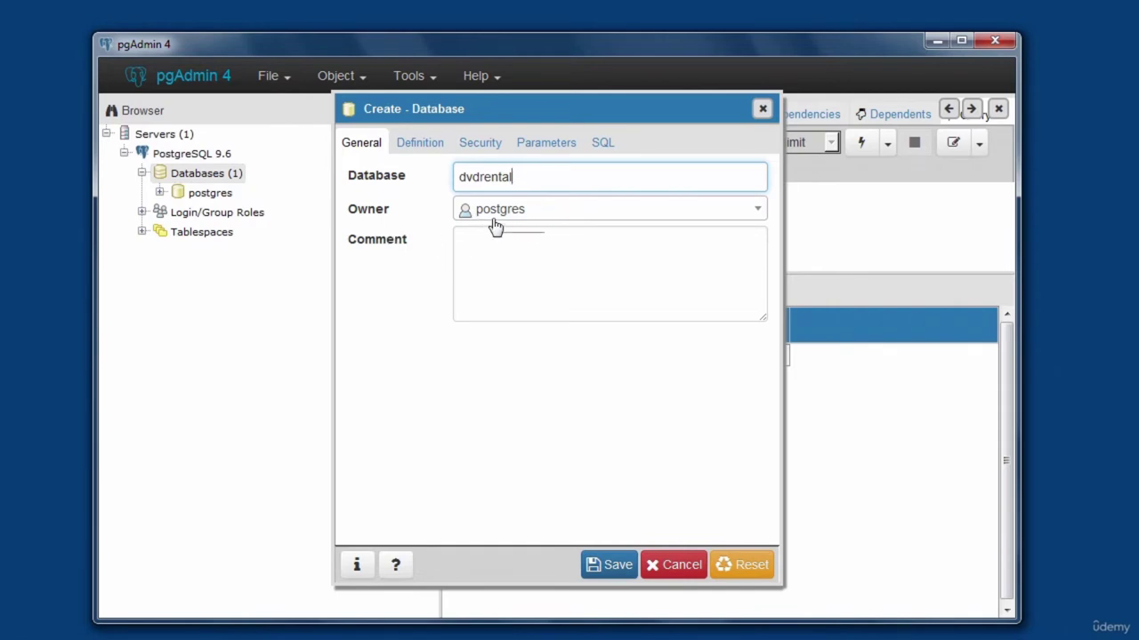
left_click(516, 277)
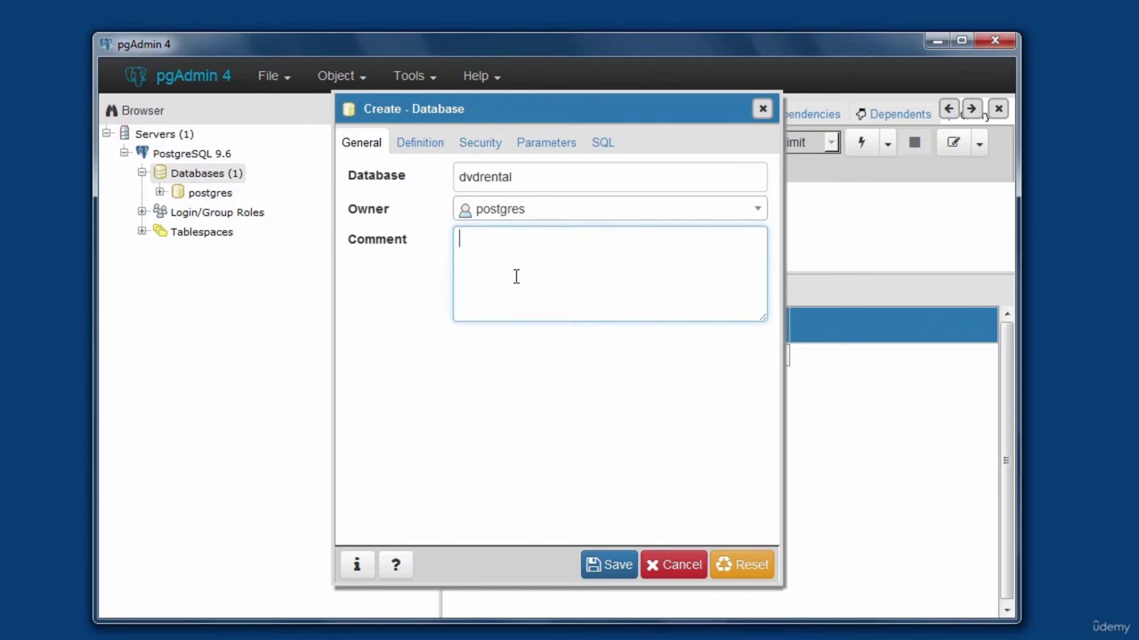
type("dvdrentals")
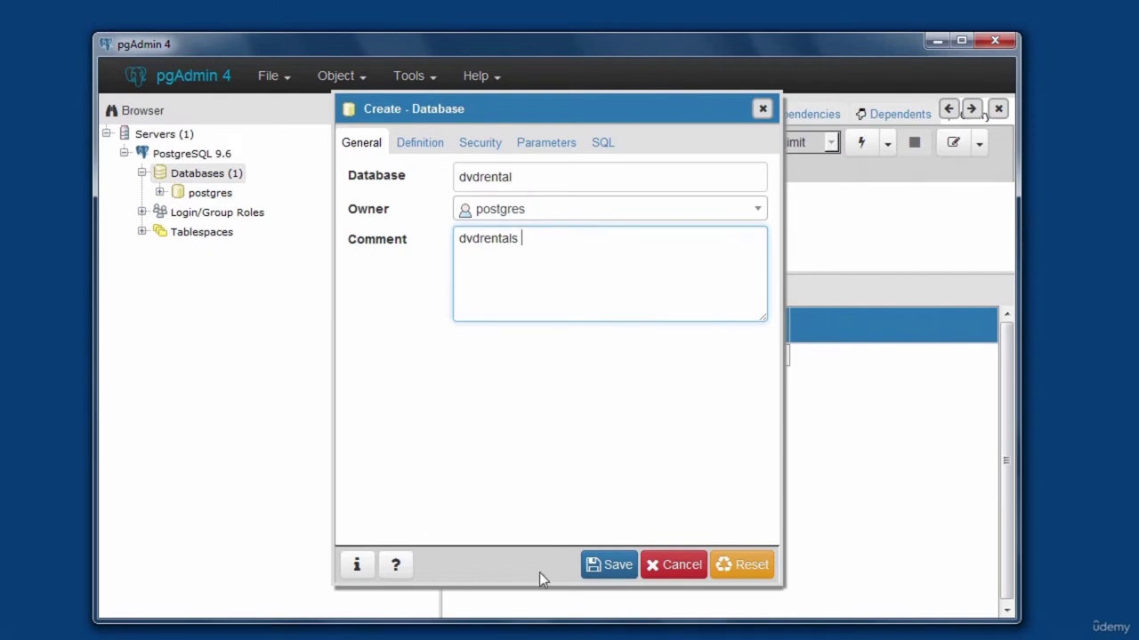
left_click(623, 570)
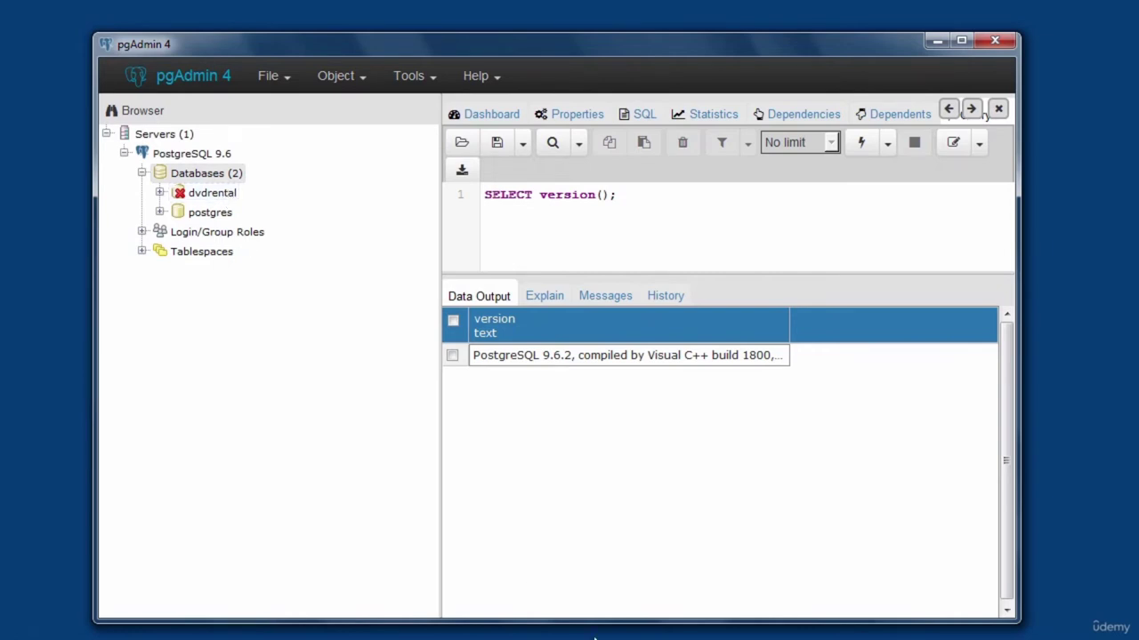
Connect dvdrental, attempt a Restore, and dismiss the binary path configuration notice
left_click(205, 197)
right_click(206, 197)
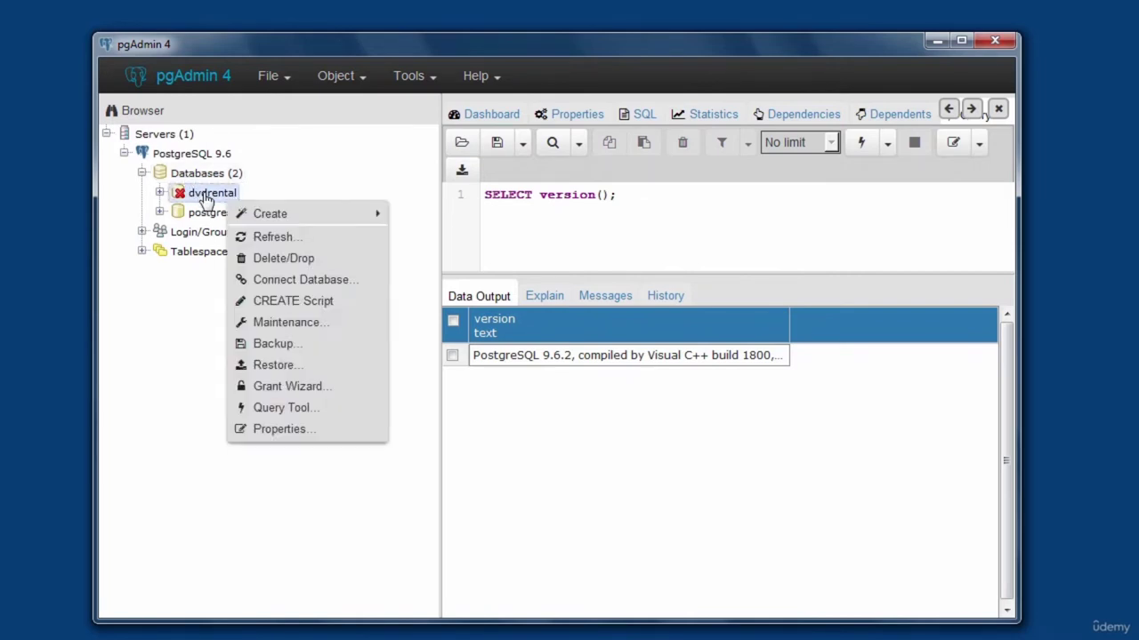
left_click(242, 361)
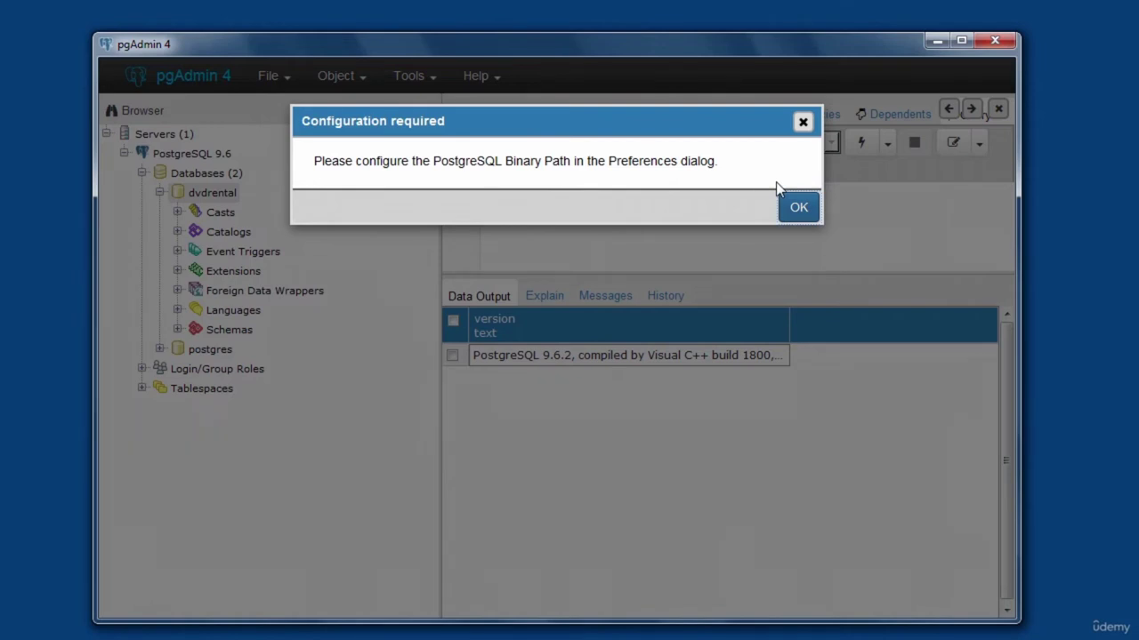
left_click(799, 208)
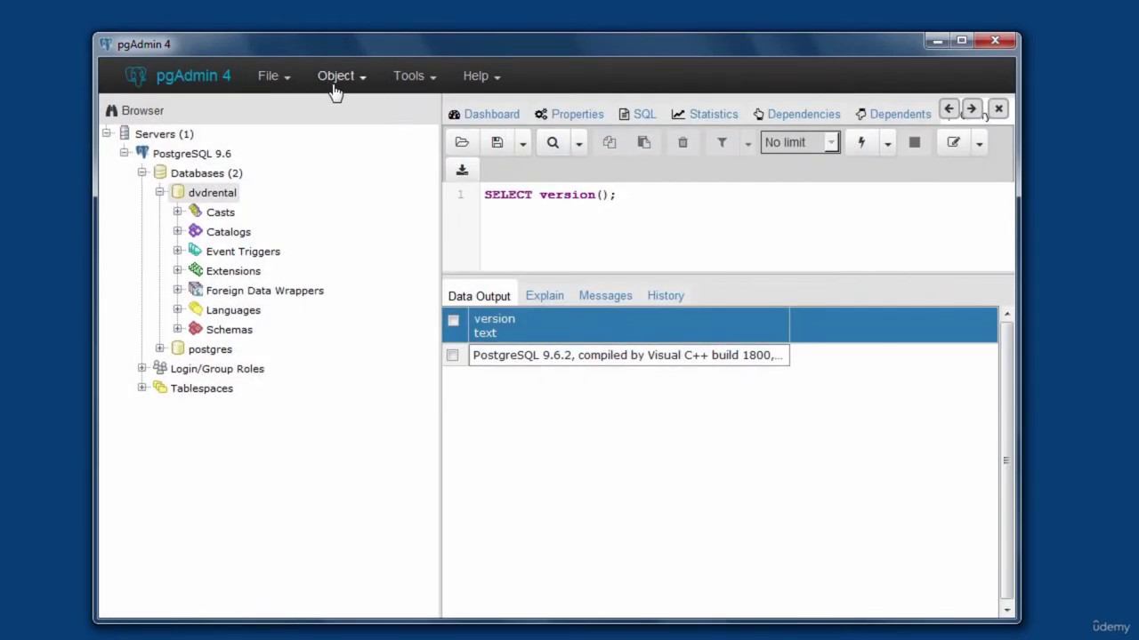
Open File > Preferences at Paths > Binary paths and select the empty PostgreSQL Binary Path field
left_click(286, 83)
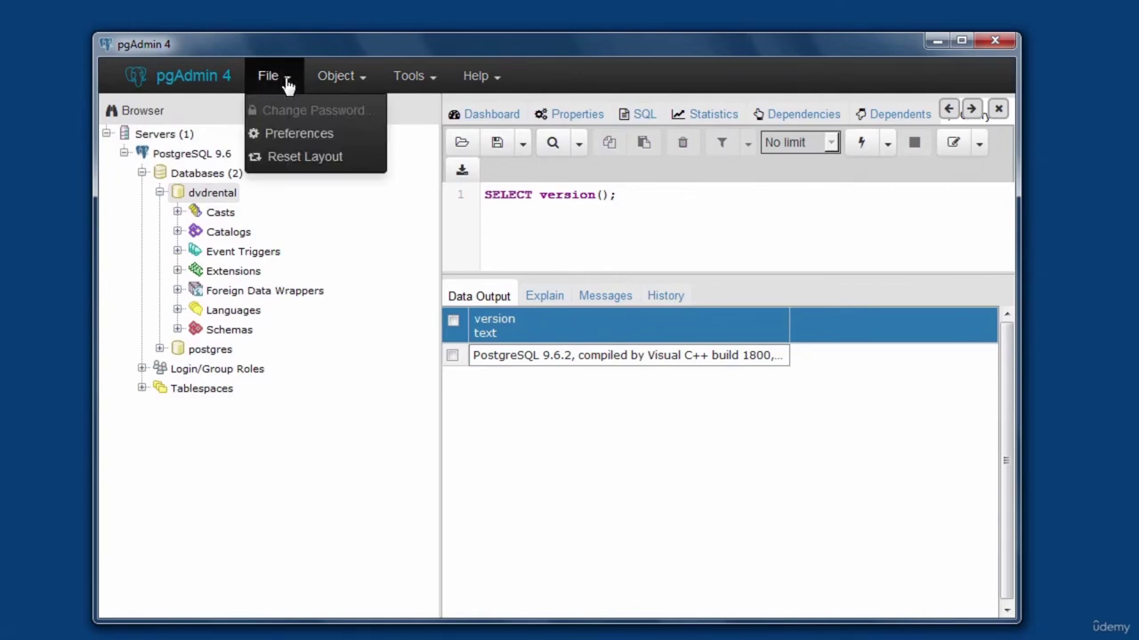
left_click(296, 142)
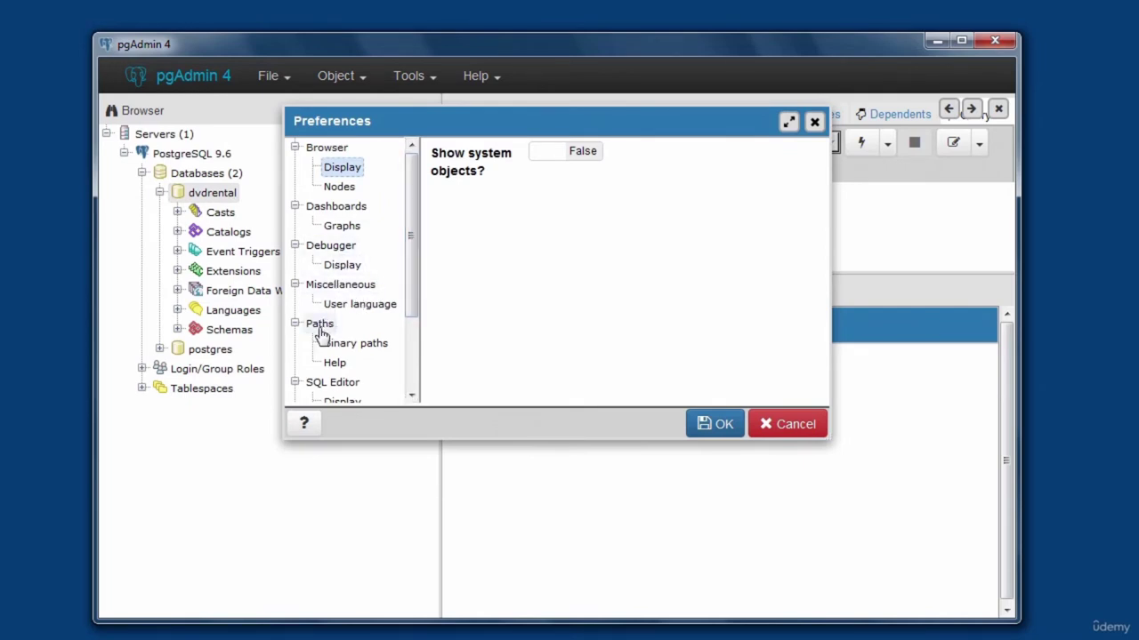
left_click(354, 352)
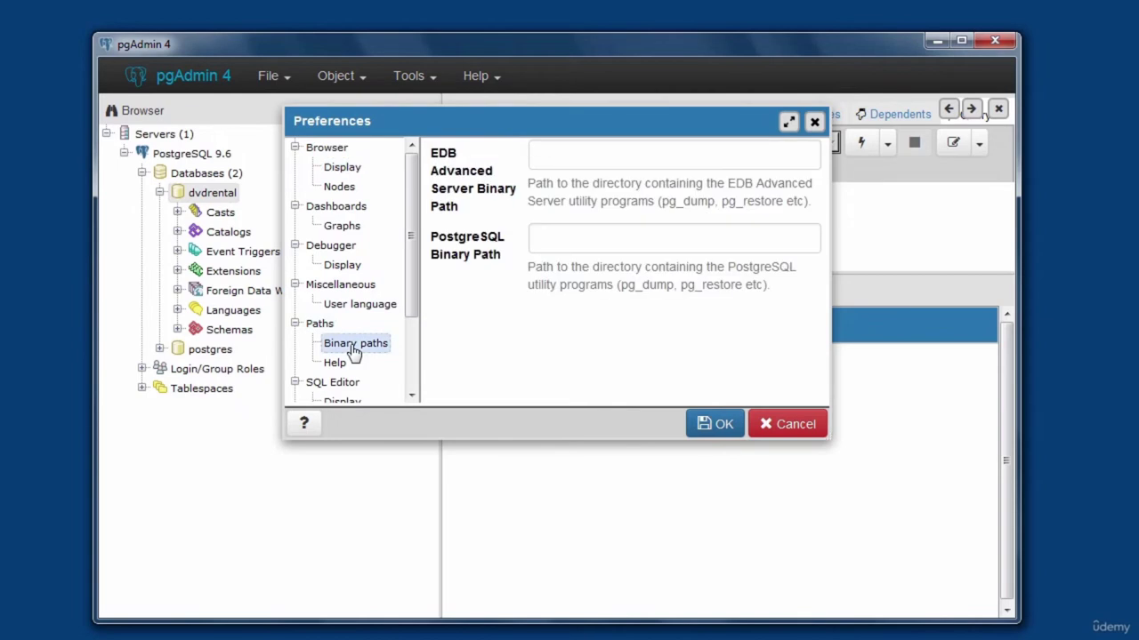
left_click(603, 242)
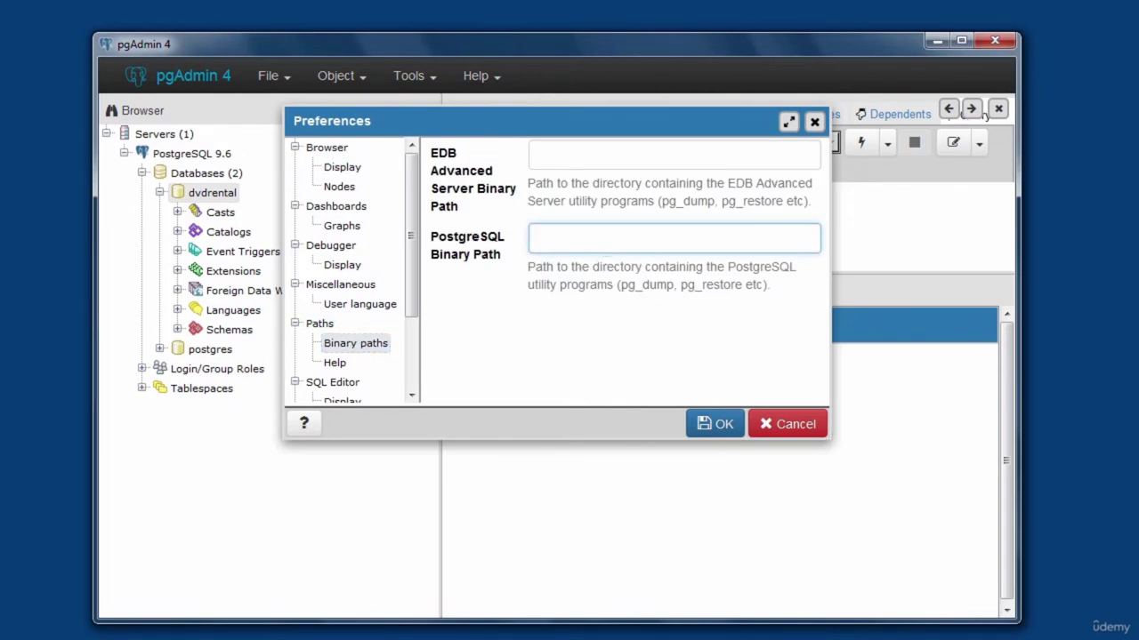
key("super")
left_click(282, 499)
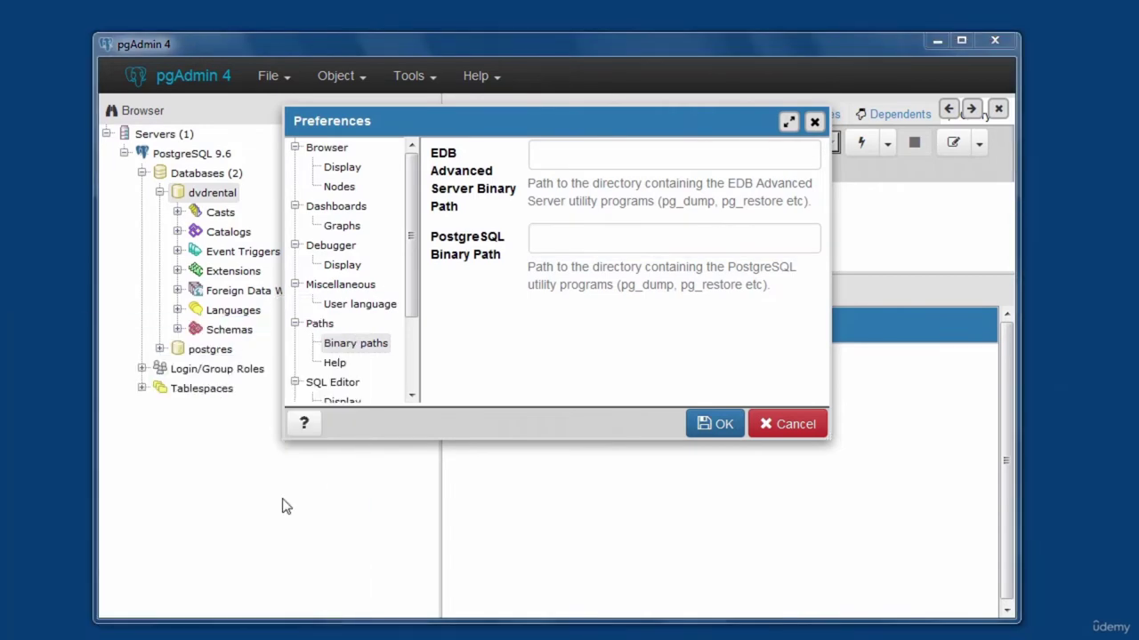
Copy the path C:\Program Files\PostgreSQL\9.6\bin from Explorer's address bar
double_click(576, 317)
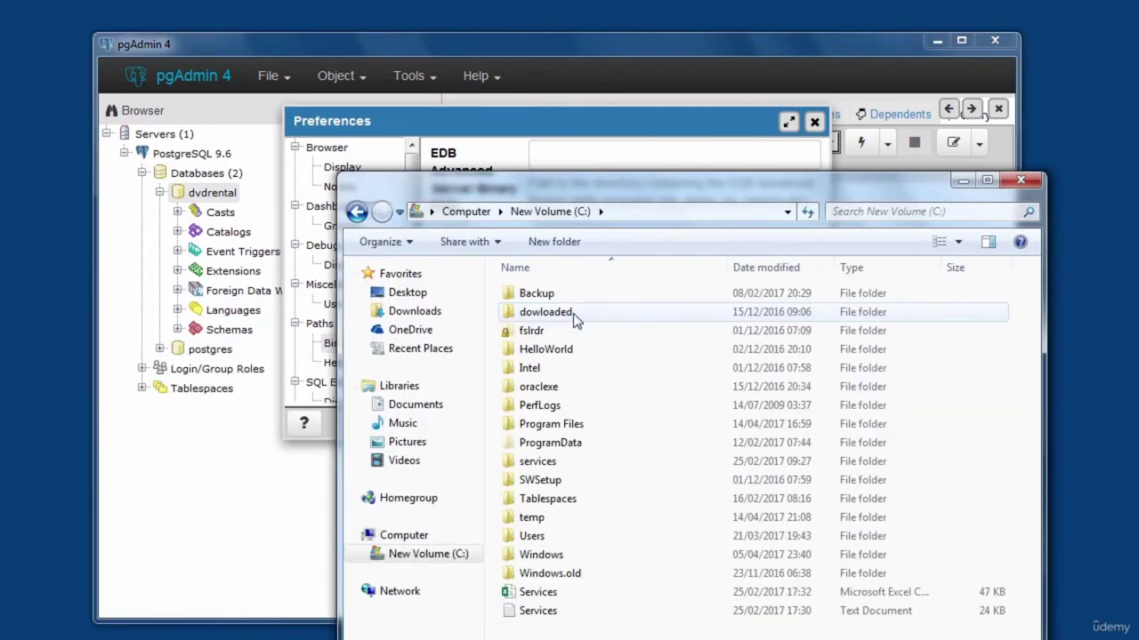
double_click(570, 426)
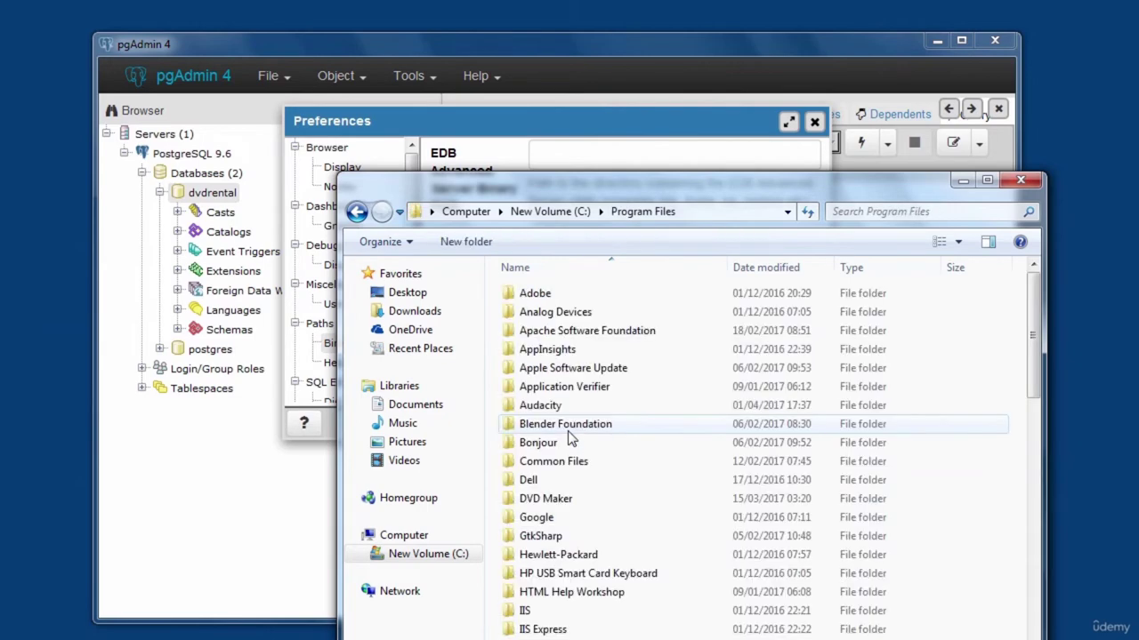
scroll(731, 603, "down", 4)
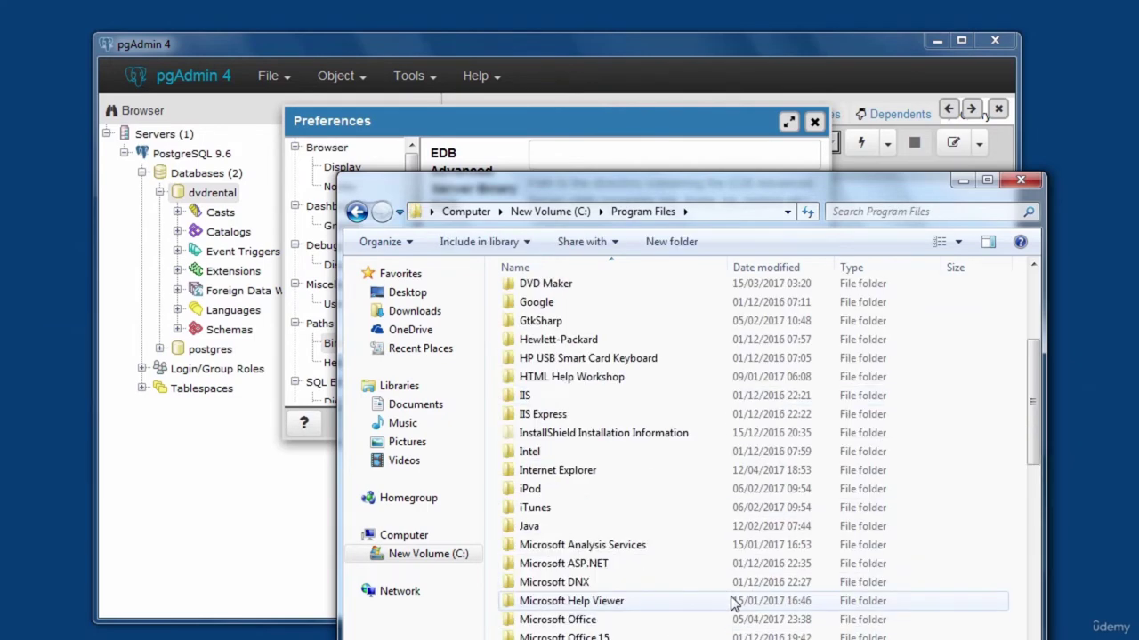
scroll(732, 603, "down", 8)
double_click(563, 547)
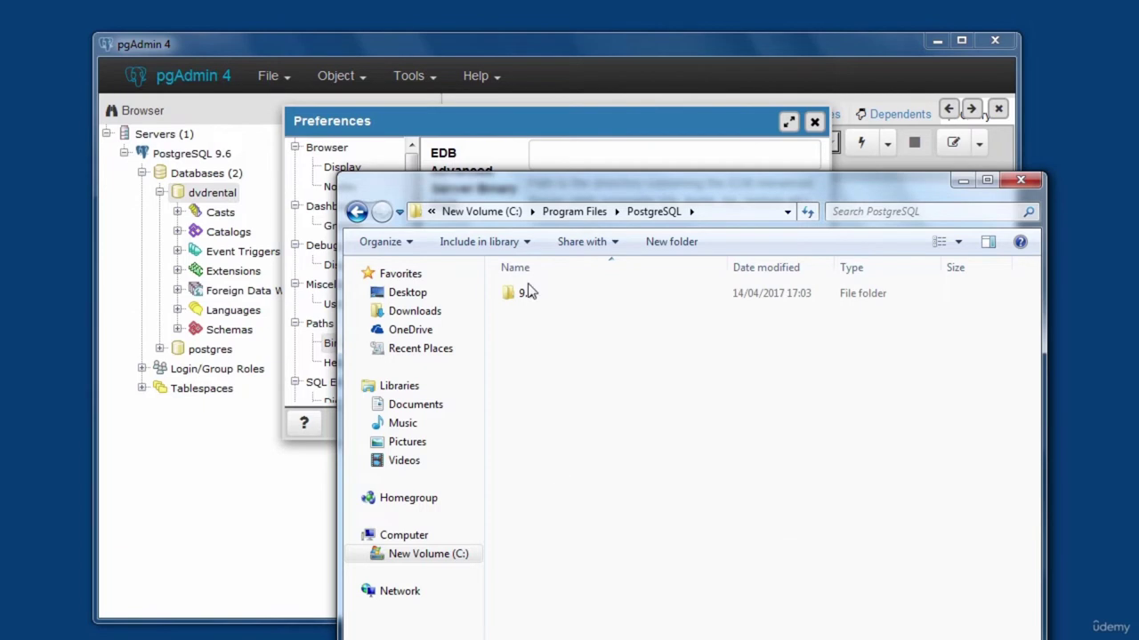
double_click(525, 293)
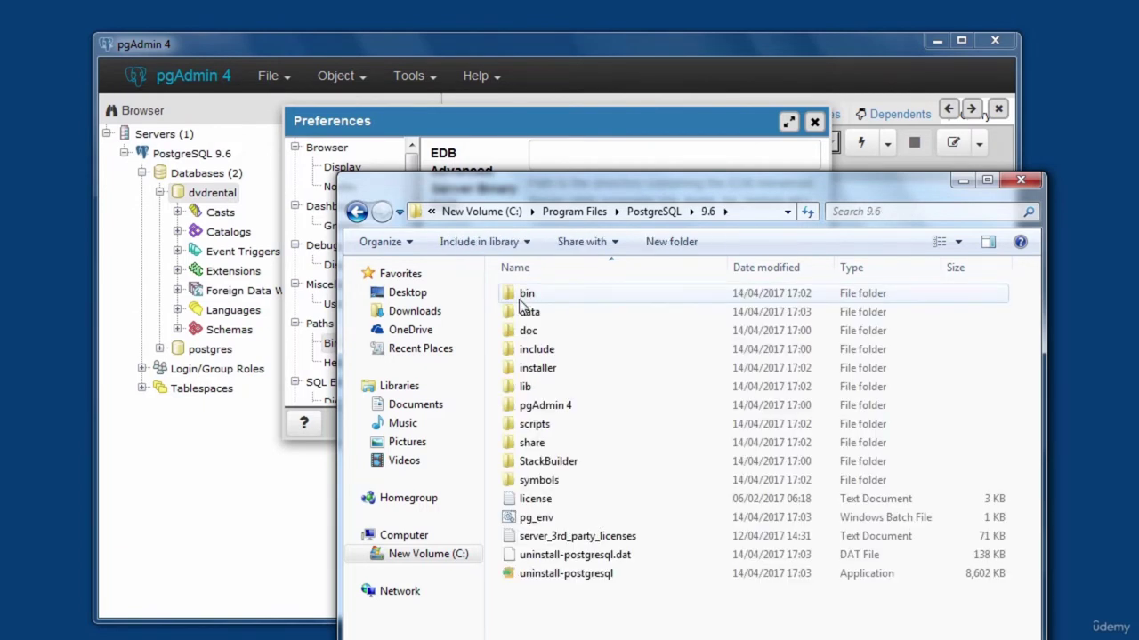
double_click(525, 295)
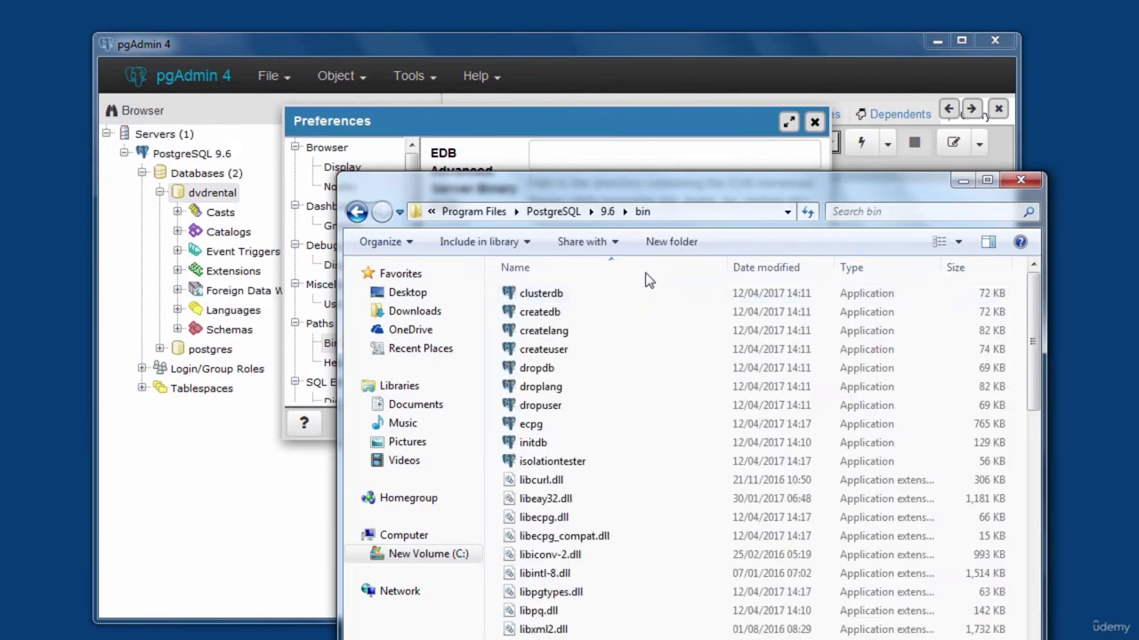
left_click(702, 208)
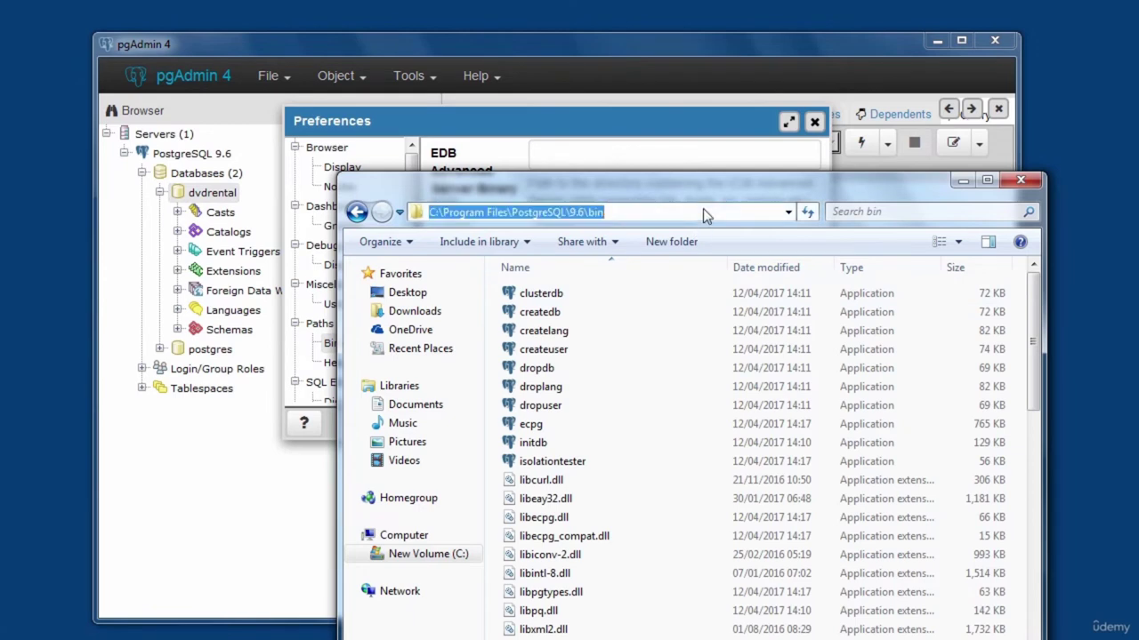
left_click(703, 209)
left_click_drag(703, 208, 431, 214)
right_click(490, 214)
left_click(531, 271)
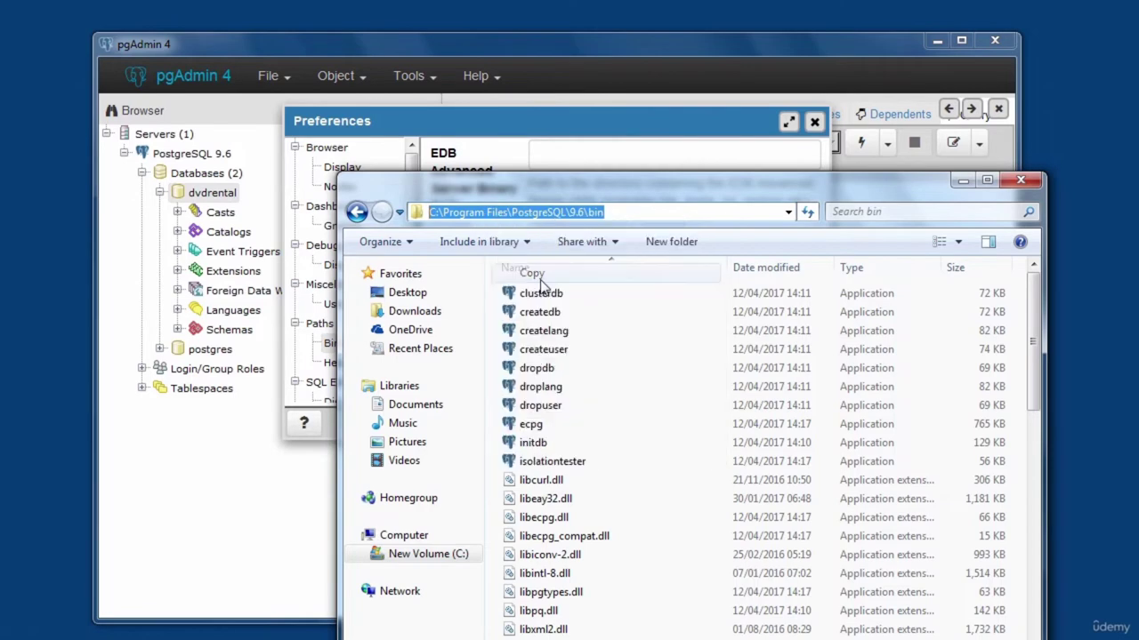
Paste C:\Program Files\PostgreSQL\9.6\bin into PostgreSQL Binary Path and save the preferences
left_click(1020, 181)
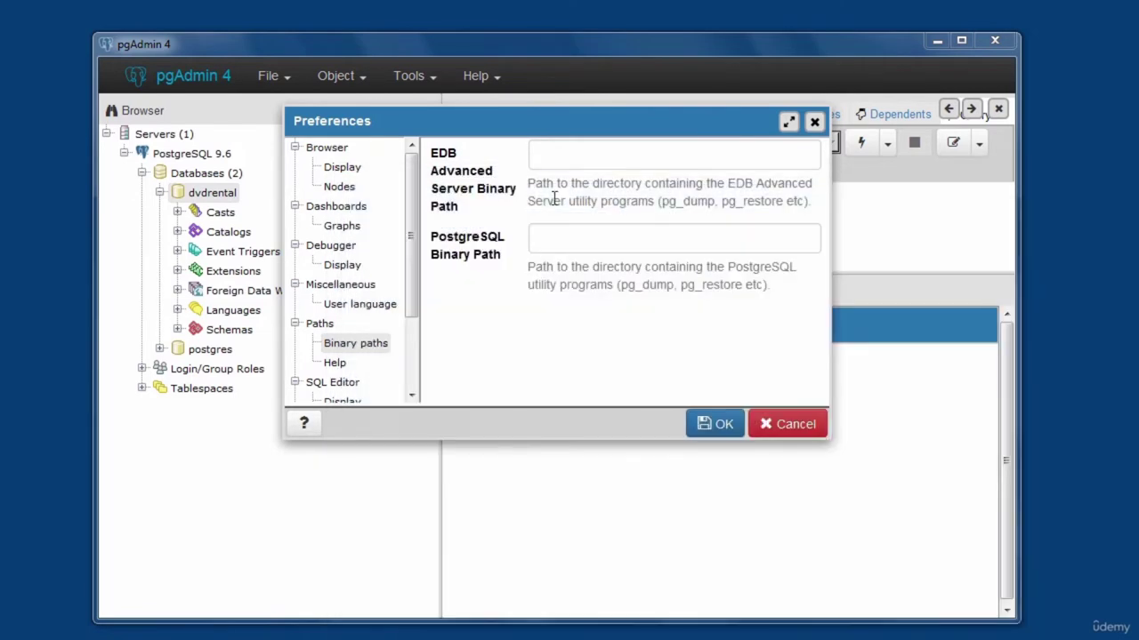
left_click(554, 243)
right_click(590, 249)
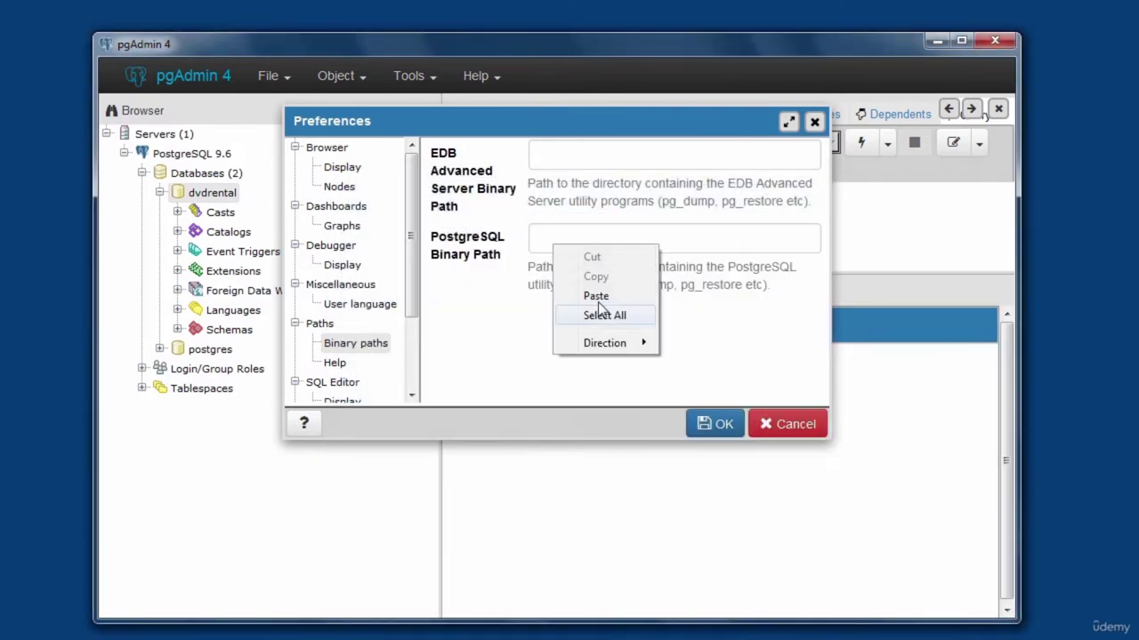
left_click(601, 299)
left_click(724, 426)
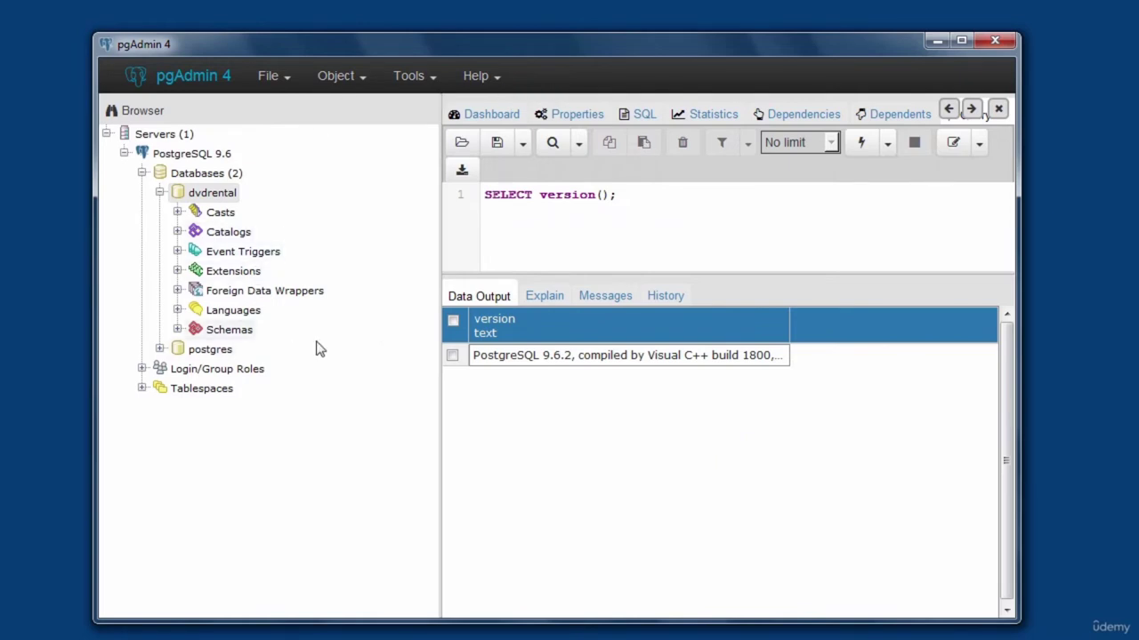
Open Restore for dvdrental, set Format to Custom or tar, and browse for the filename
right_click(222, 197)
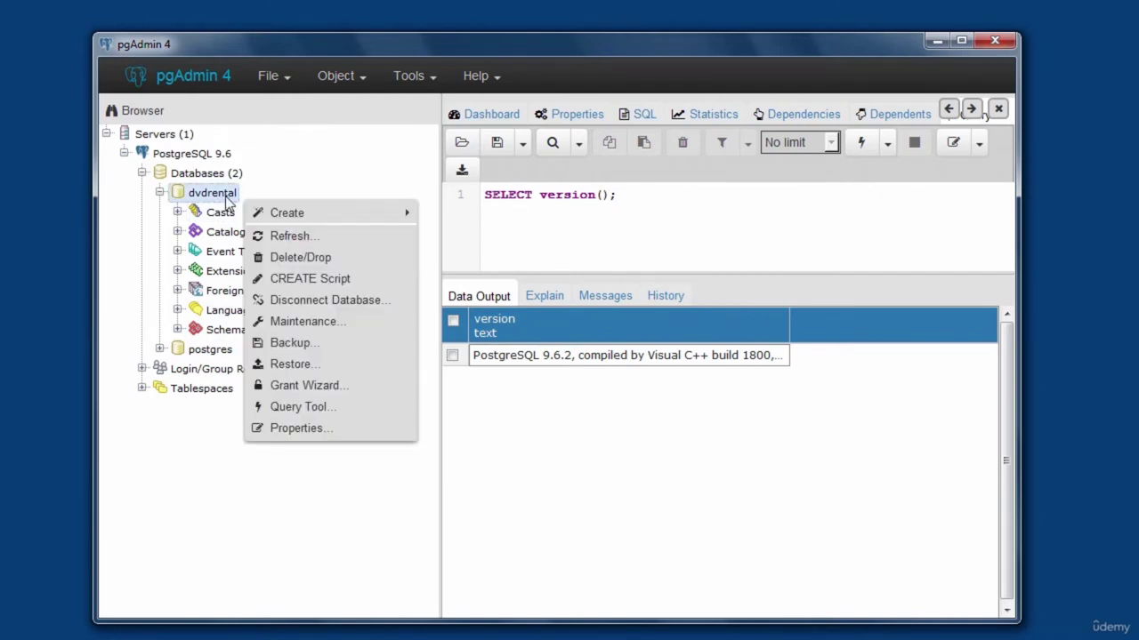
left_click(296, 365)
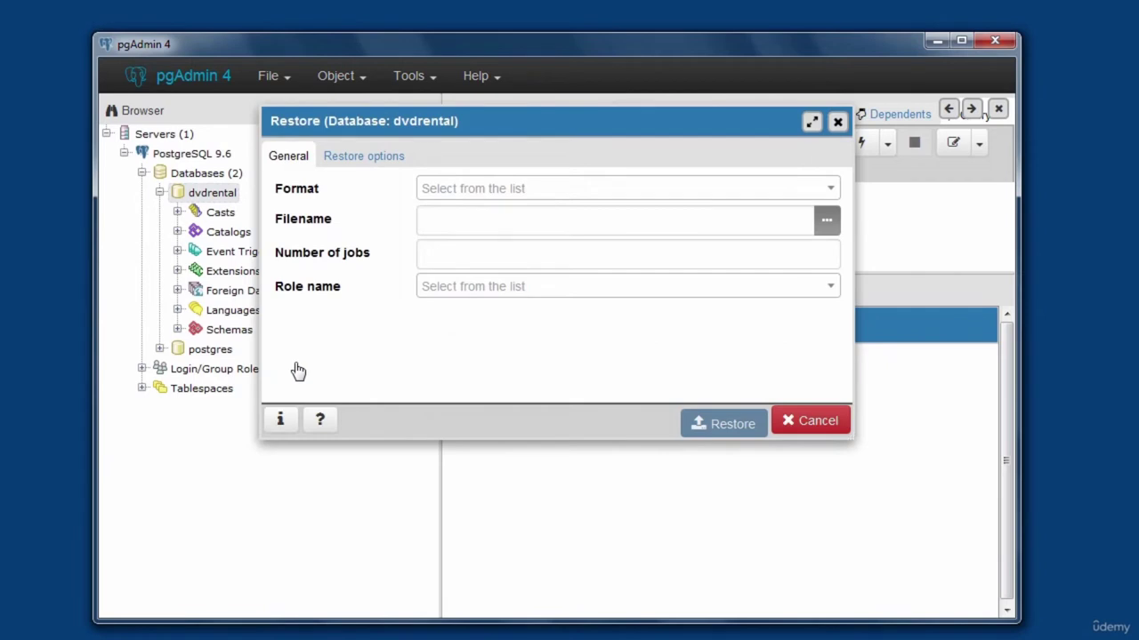
left_click(827, 189)
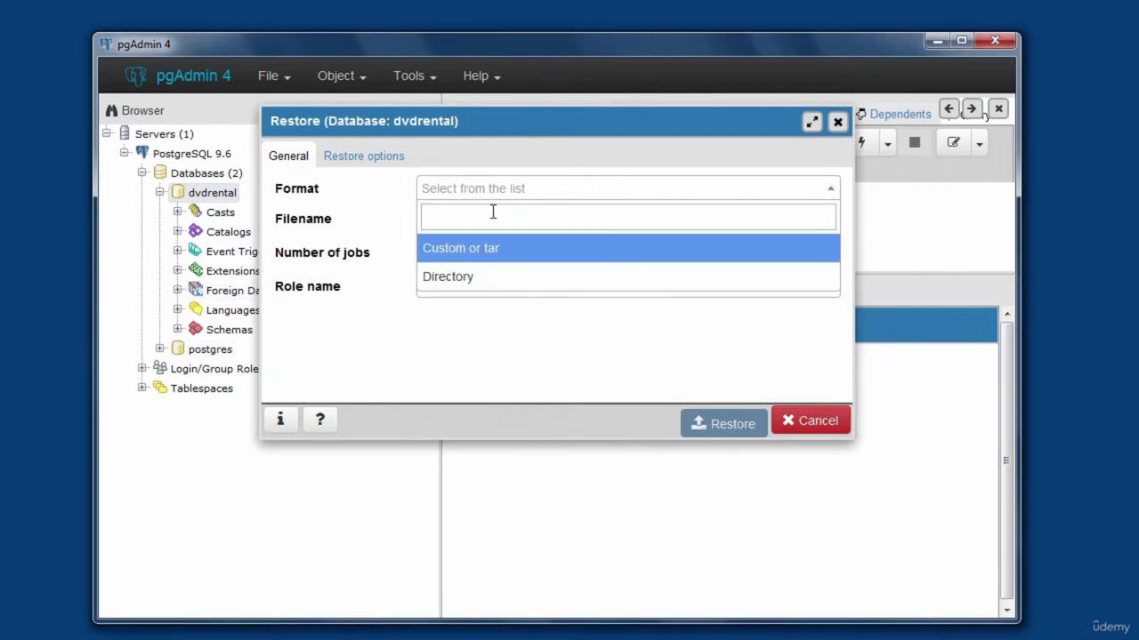
left_click(514, 258)
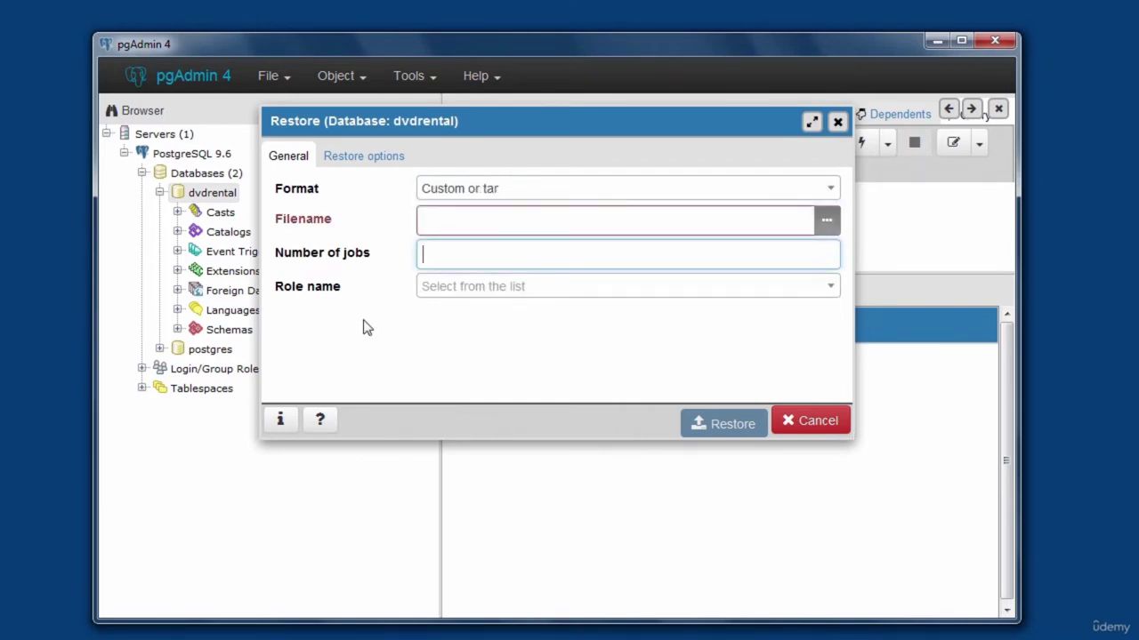
left_click(822, 222)
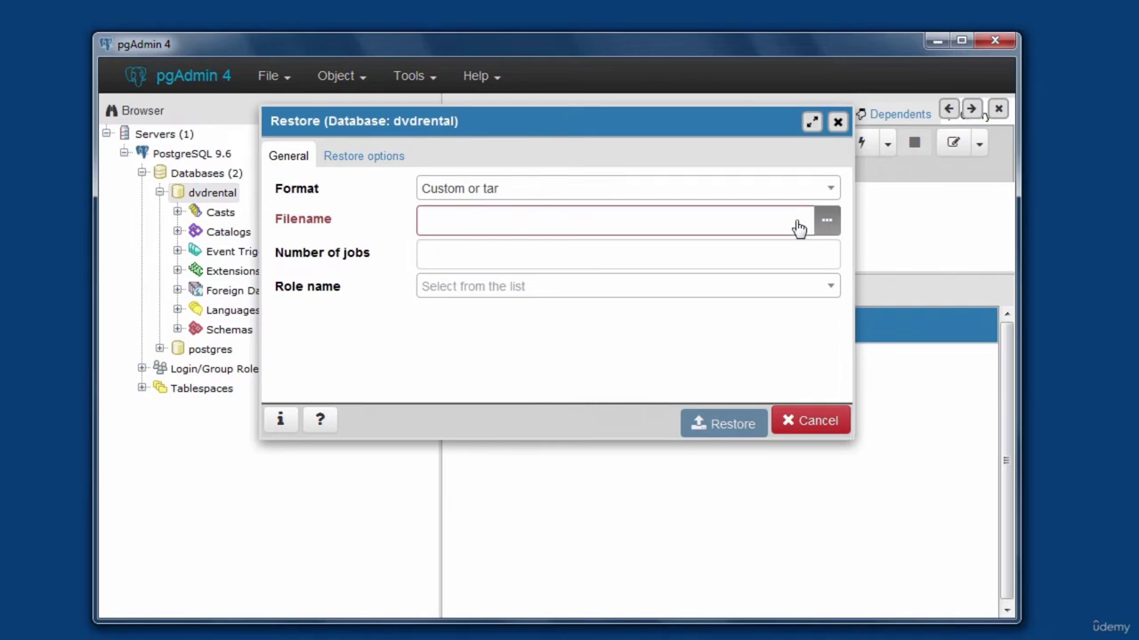
left_click(798, 229)
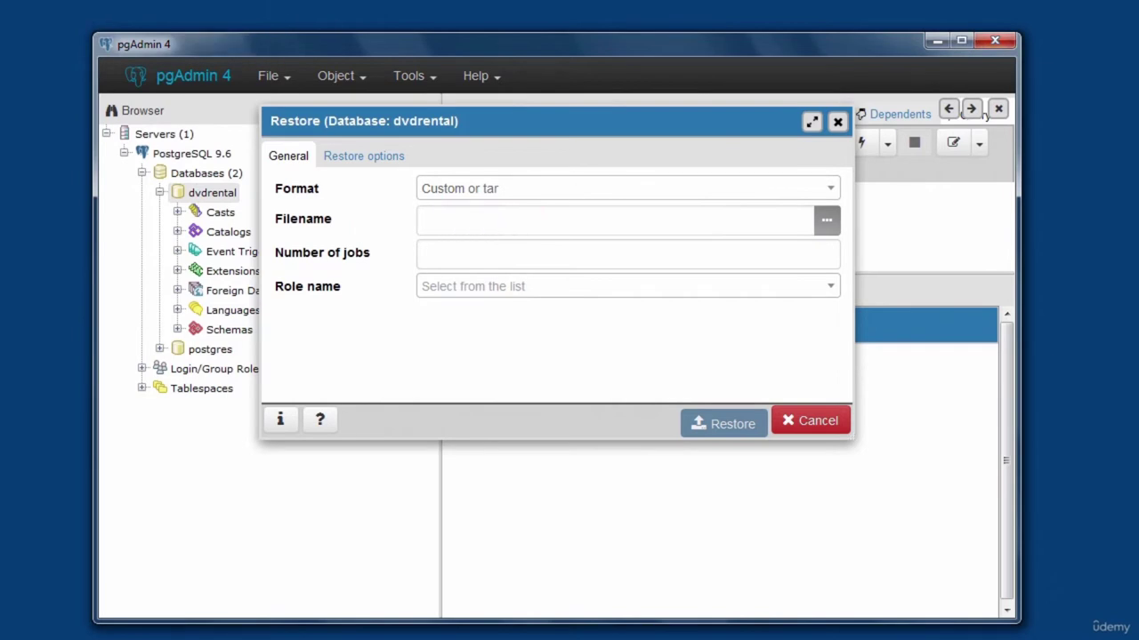
key("super")
Browse to C:\temp in the file picker, find no files listed, and cancel back to Restore
left_click(267, 501)
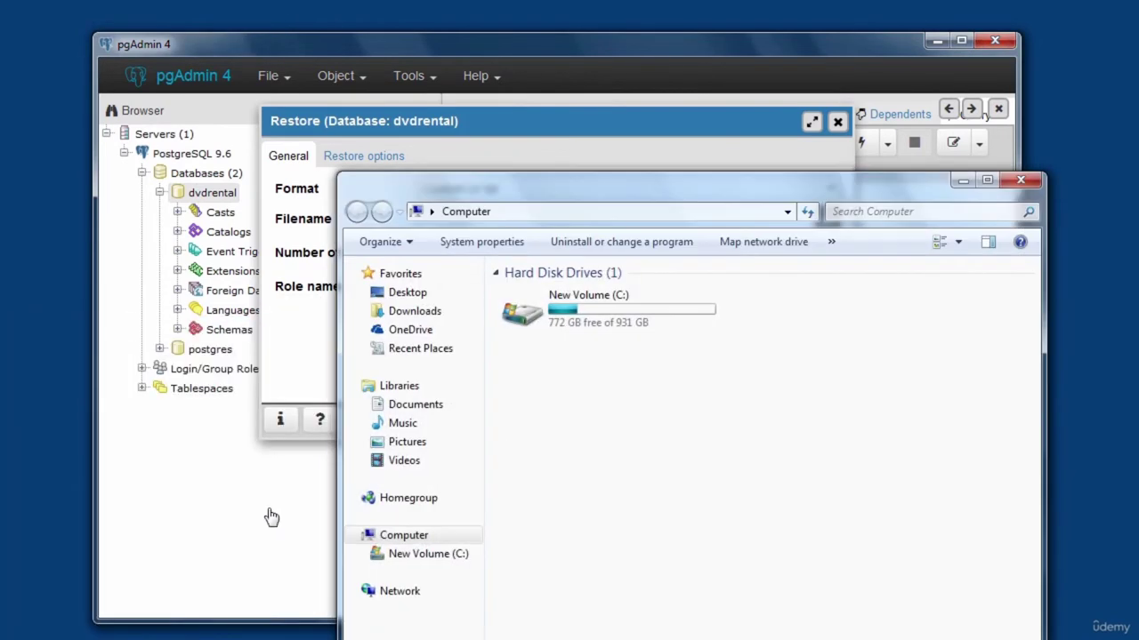
double_click(588, 302)
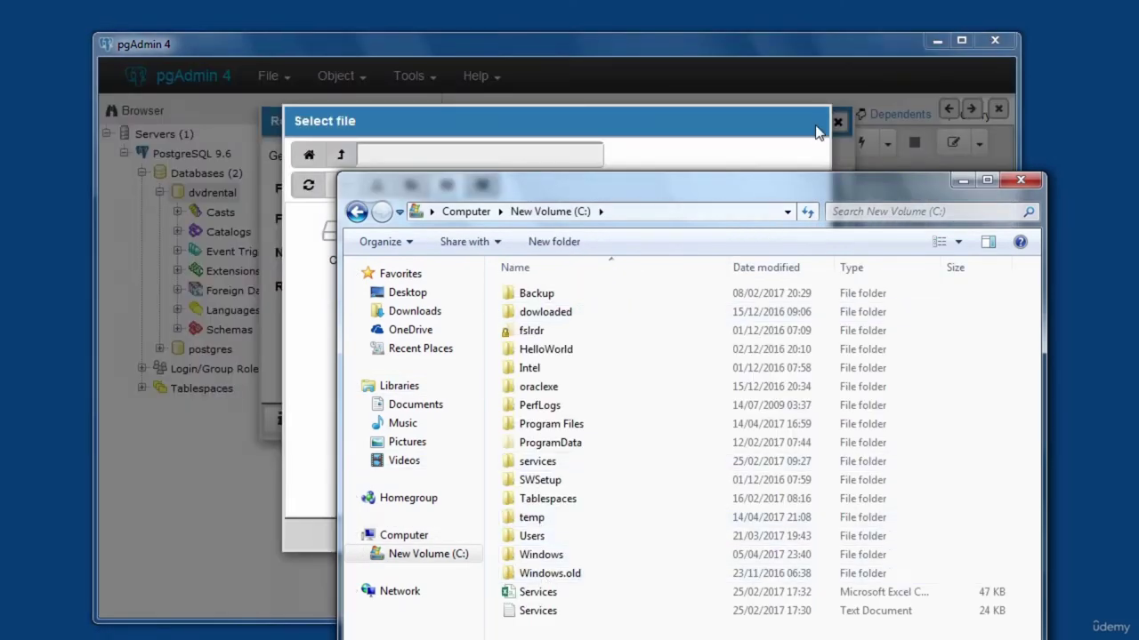
left_click_drag(766, 179, 829, 480)
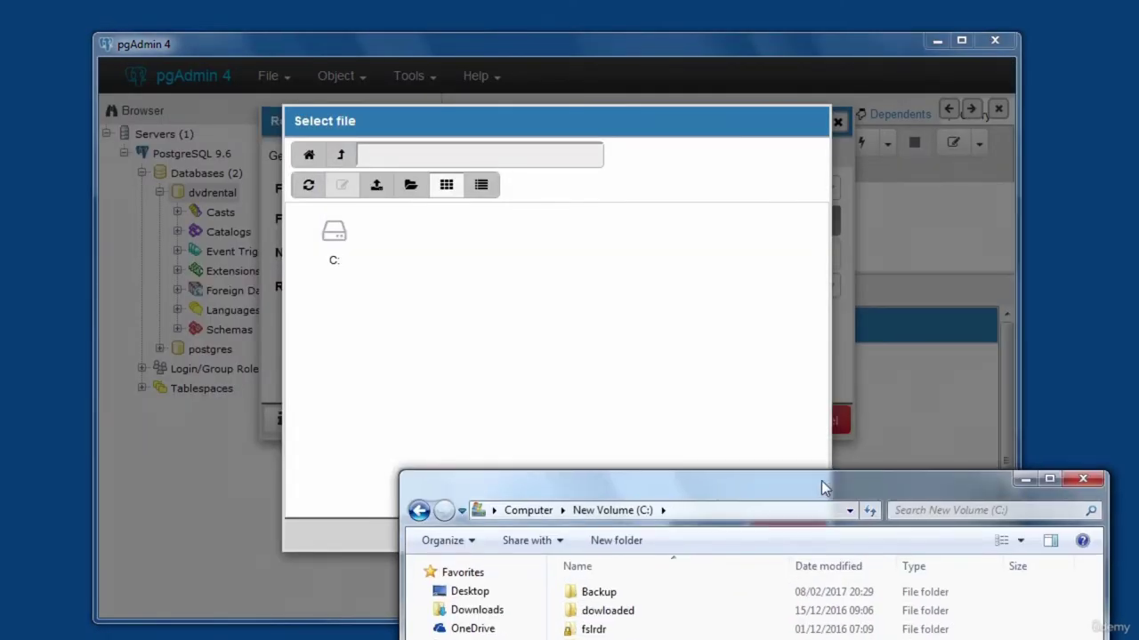
left_click(1080, 480)
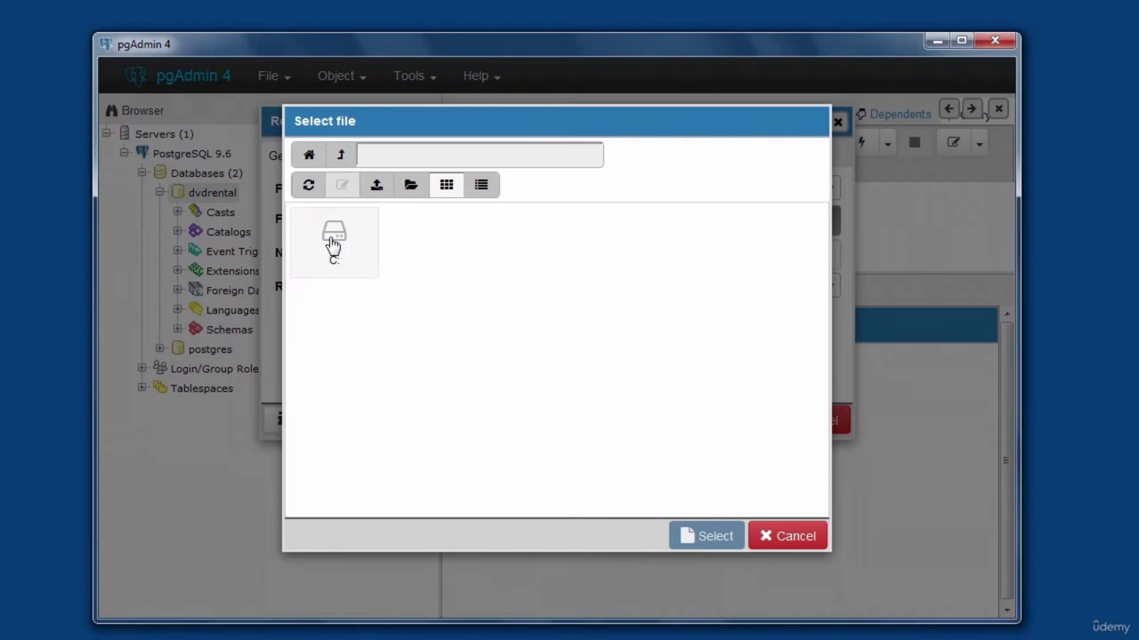
double_click(333, 245)
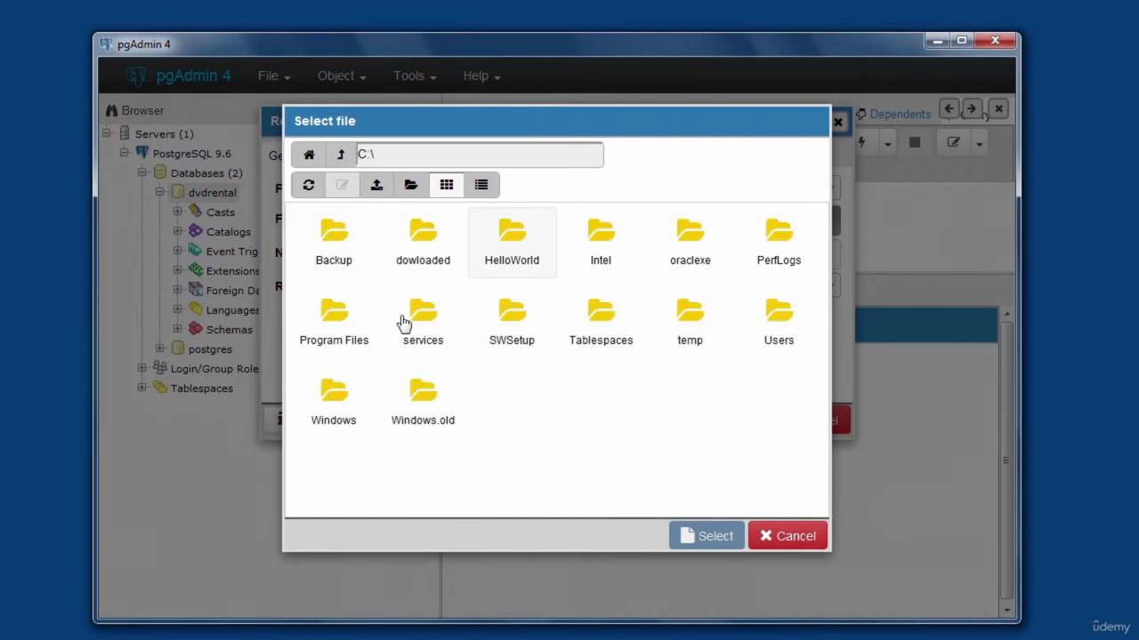
double_click(700, 336)
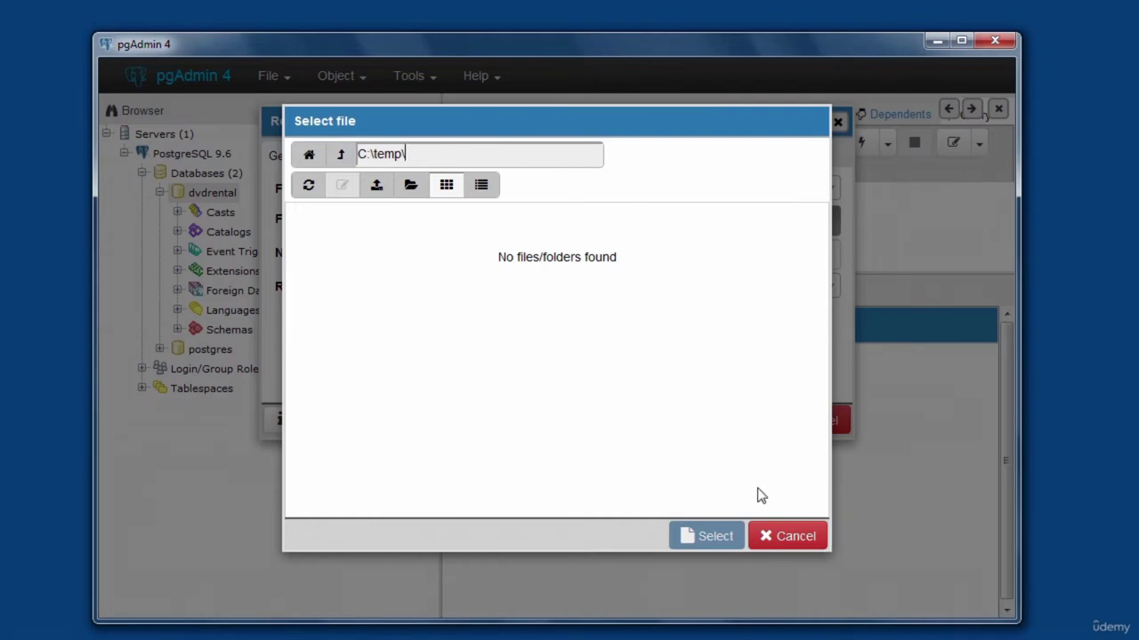
left_click(792, 539)
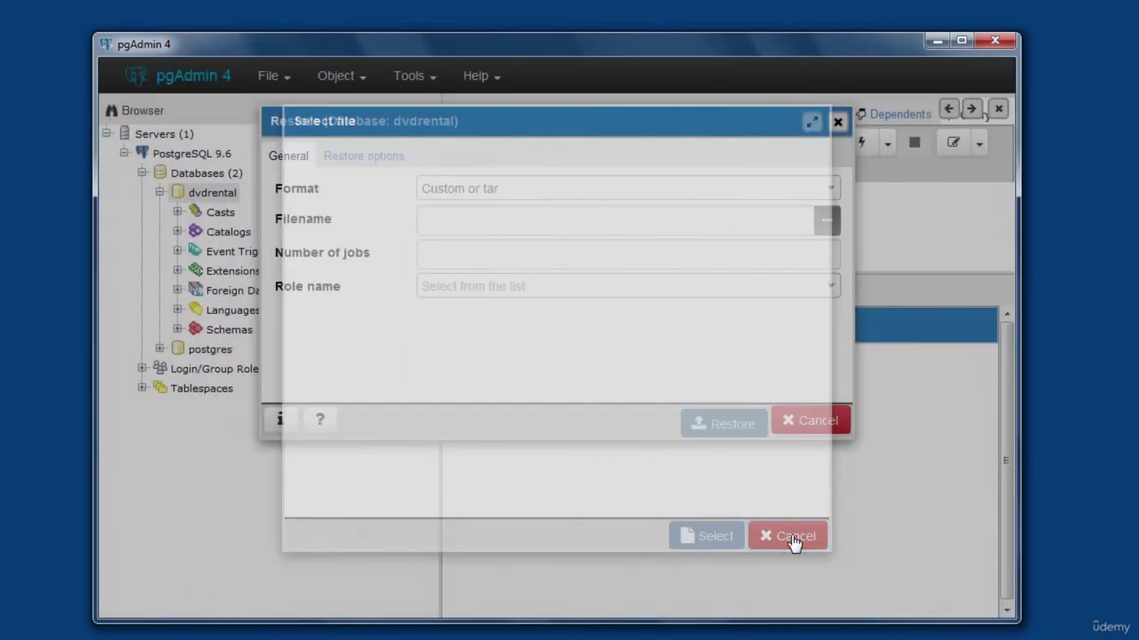
Open C:\temp in Explorer and inspect the dvdrental archive, closing the WinRAR windows
key("super")
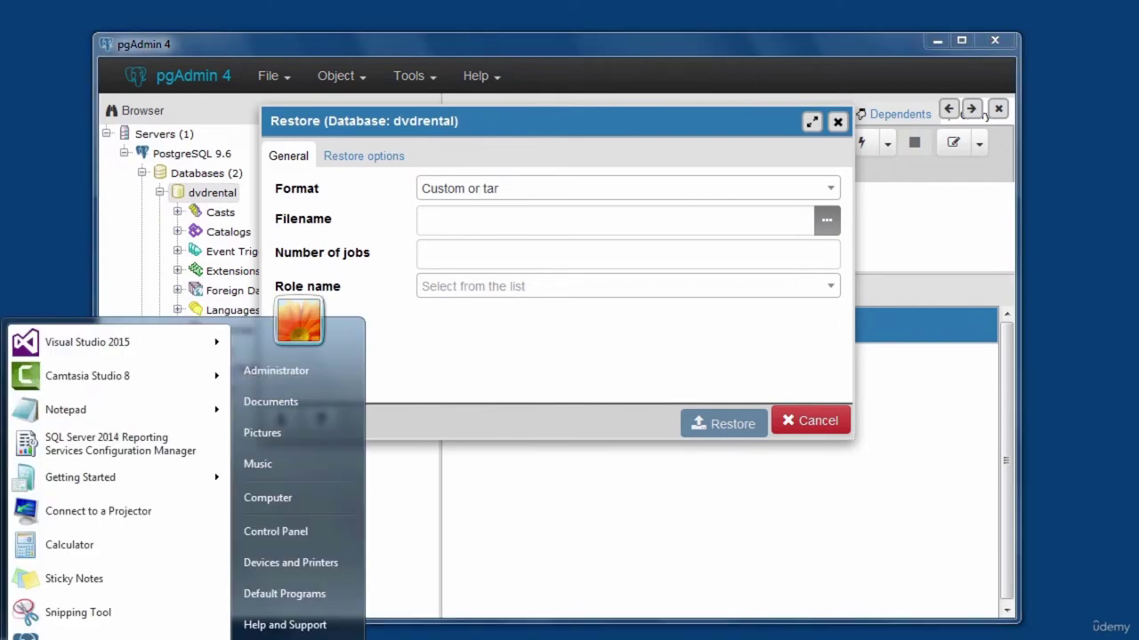
key("Escape")
key("super+e")
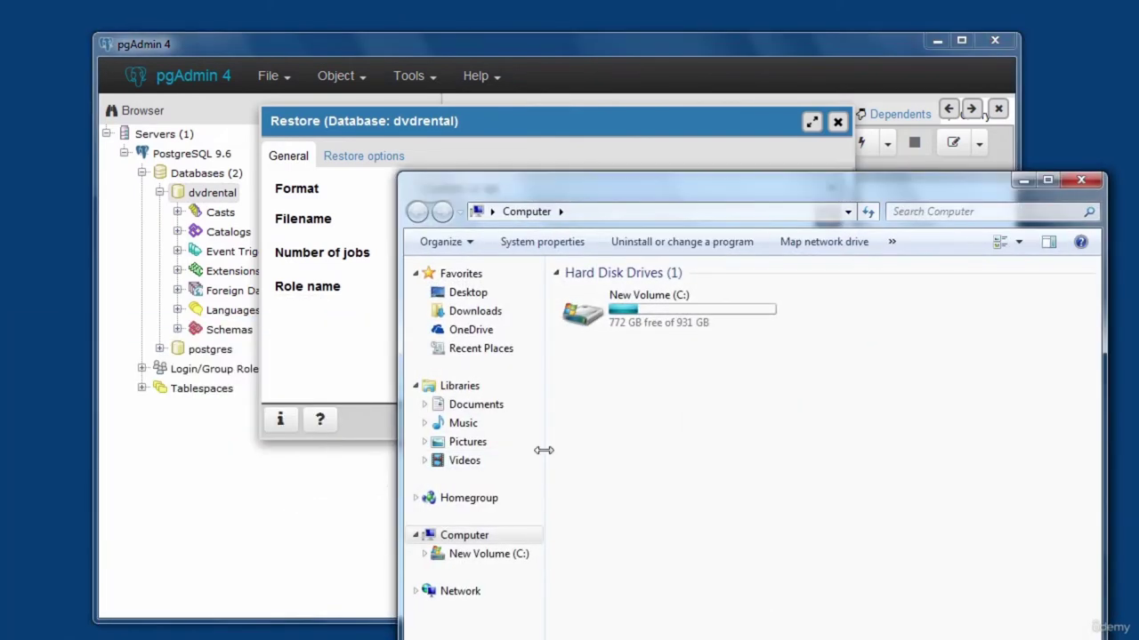
double_click(655, 326)
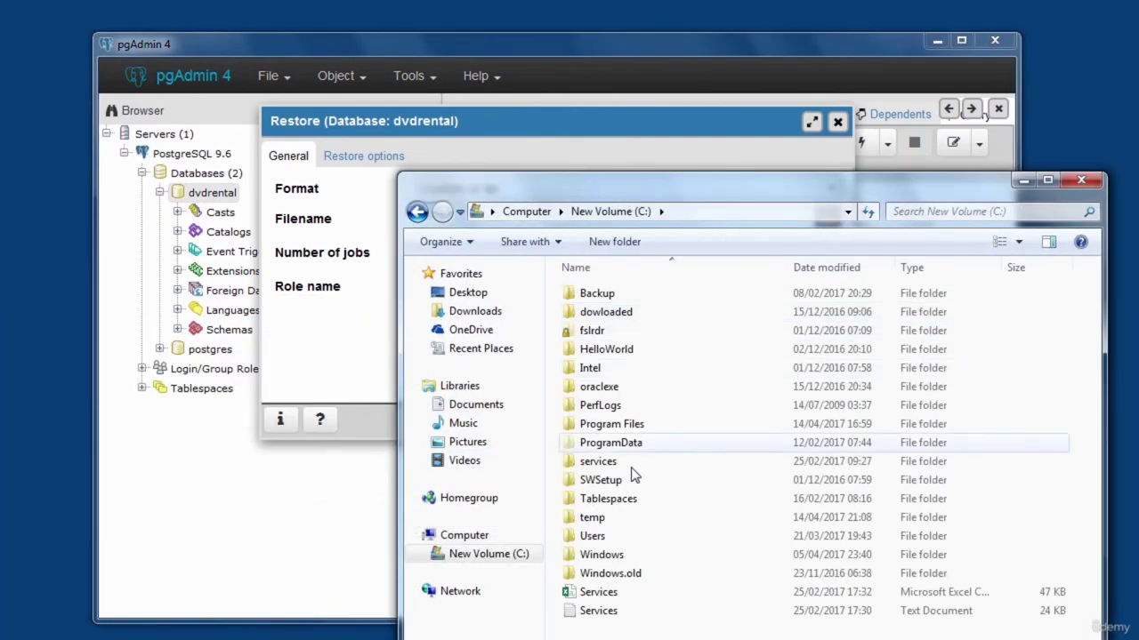
double_click(587, 523)
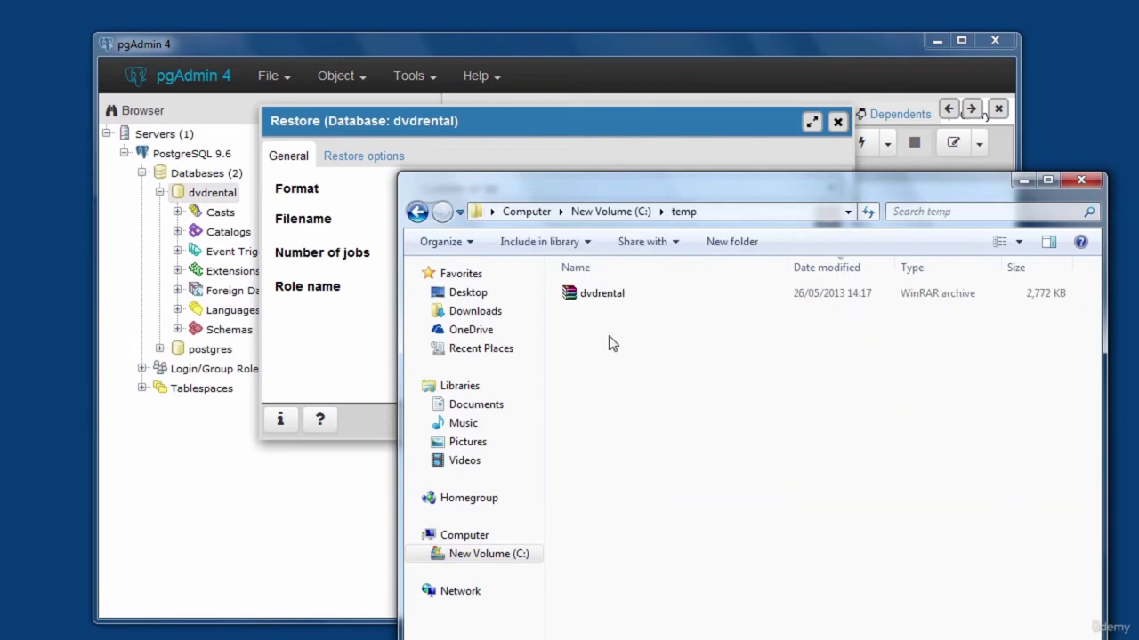
left_click(592, 302)
double_click(592, 302)
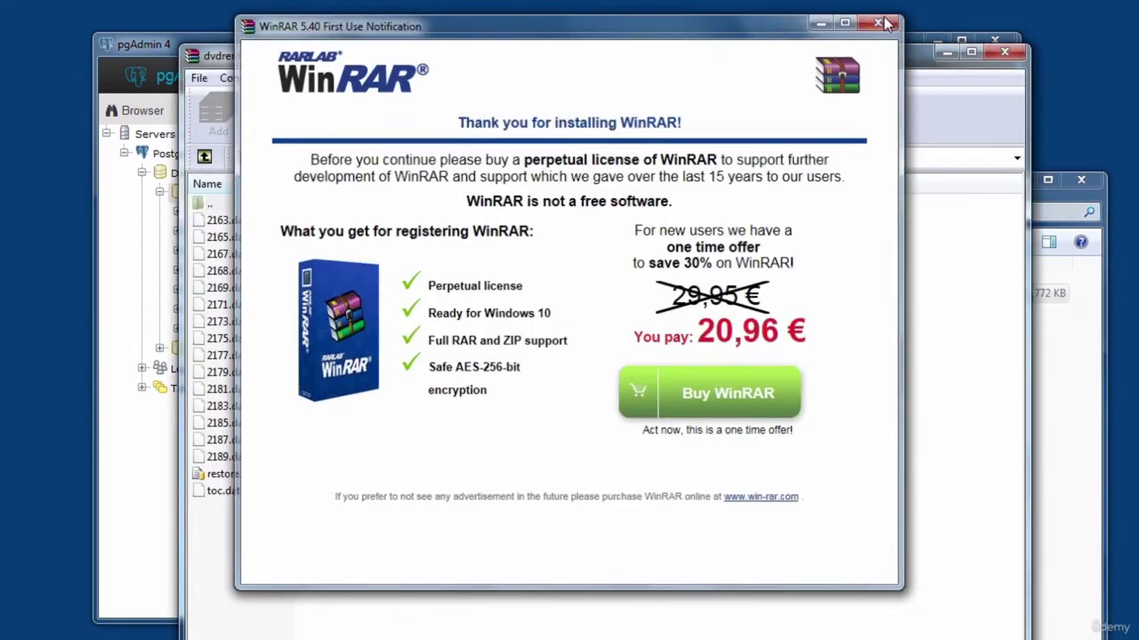
left_click(884, 17)
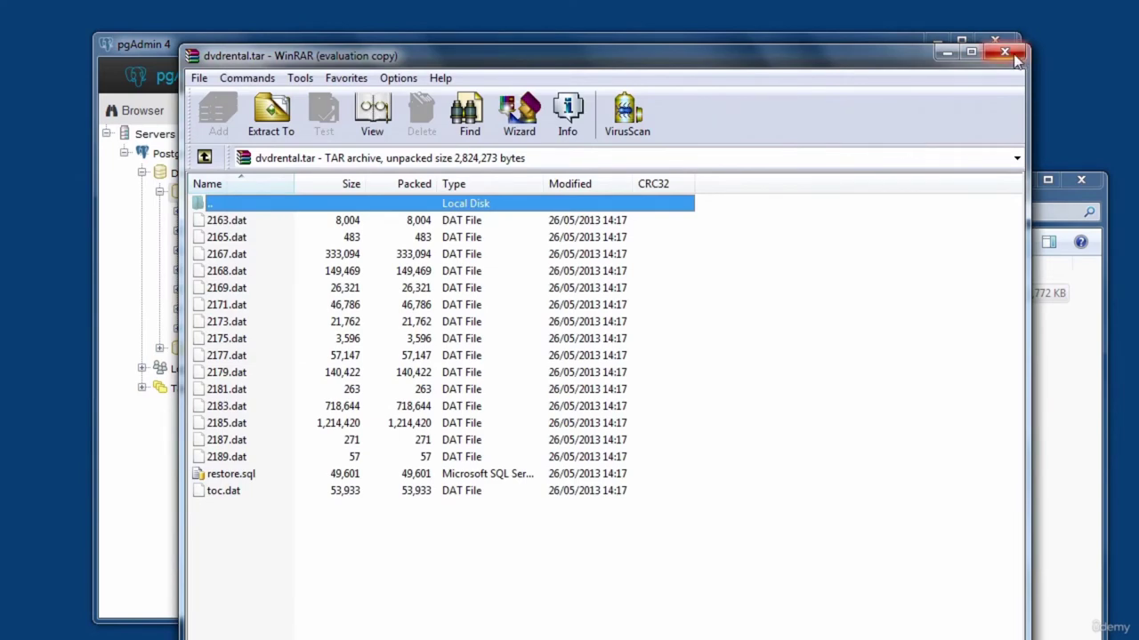
left_click(1008, 54)
Copy the full path C:\temp\dvdrental.tar from Explorer's address bar
left_click(722, 214)
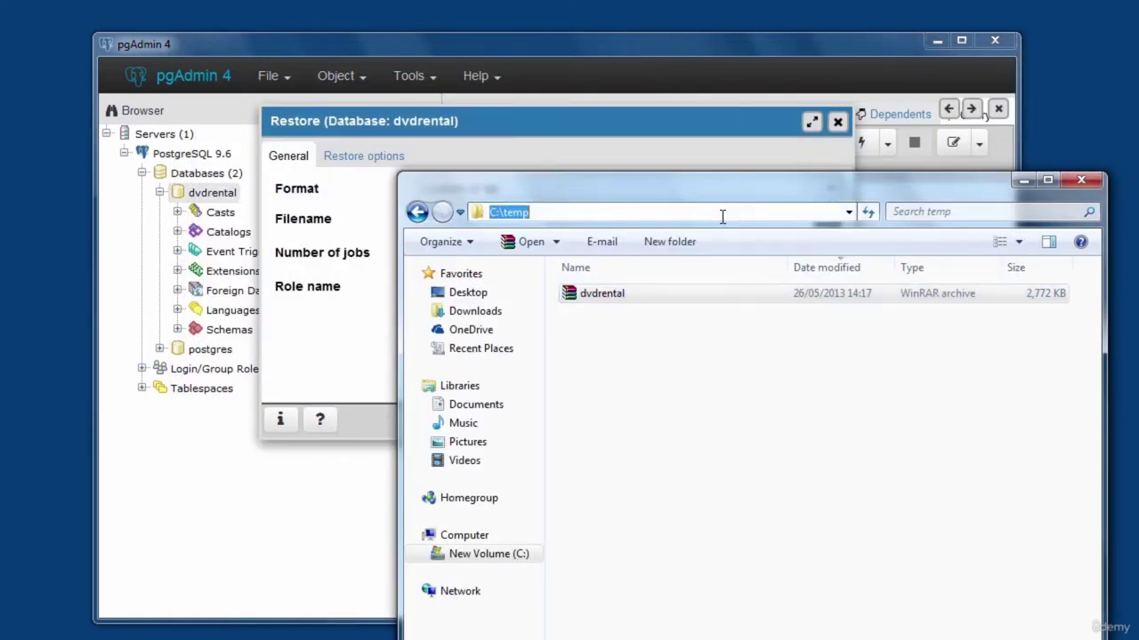
left_click(716, 216)
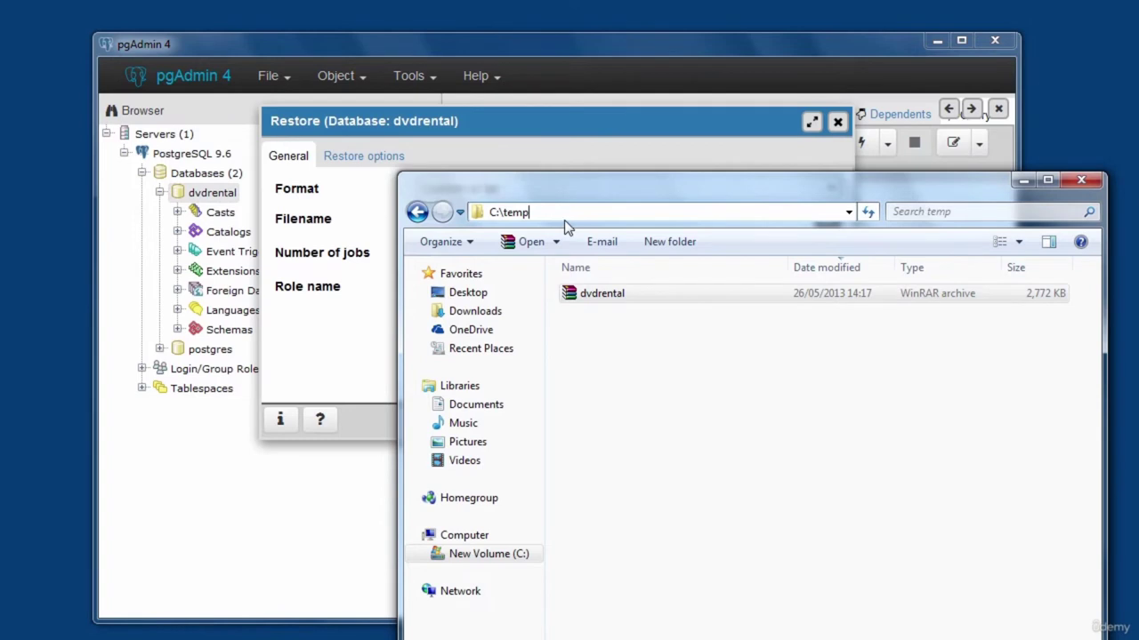
type("\\dev")
key("BackSpace")
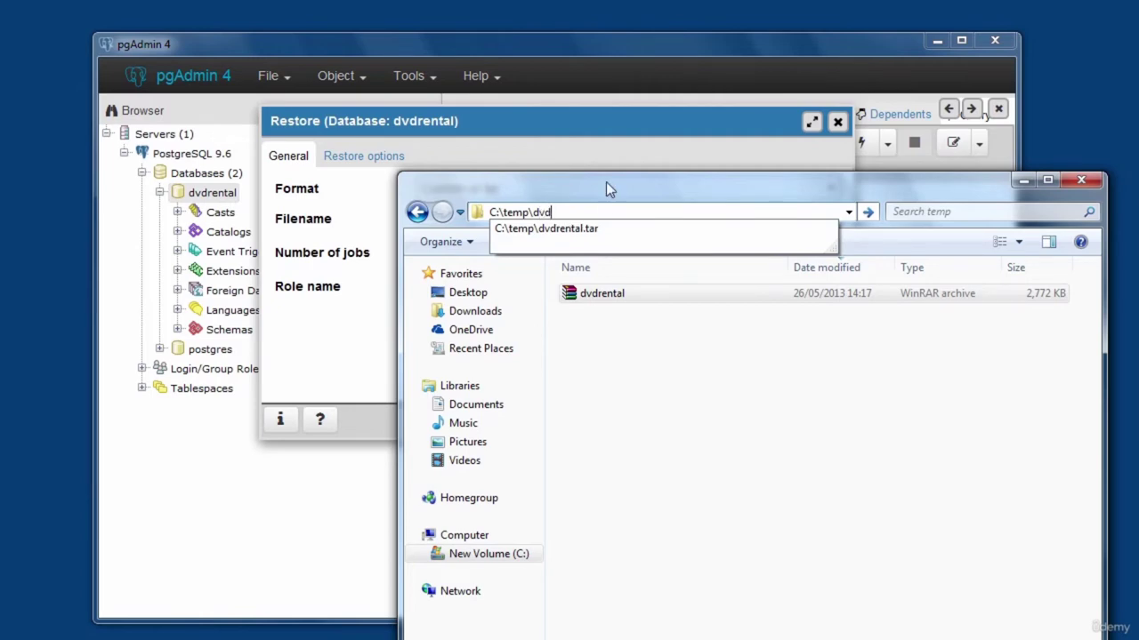
left_click(591, 229)
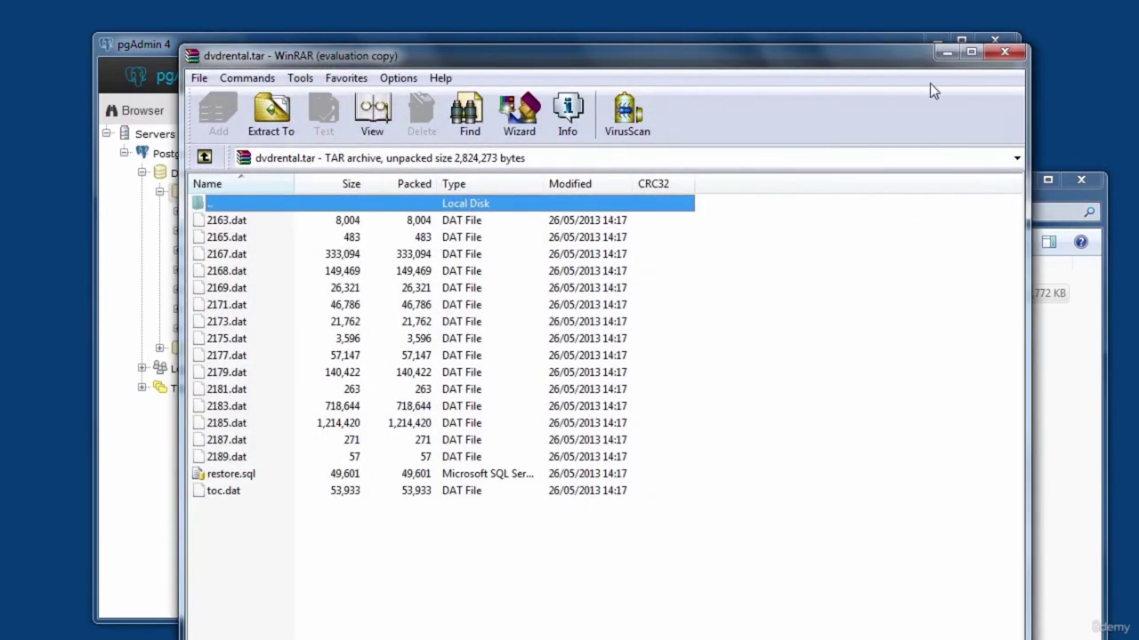
left_click(1004, 53)
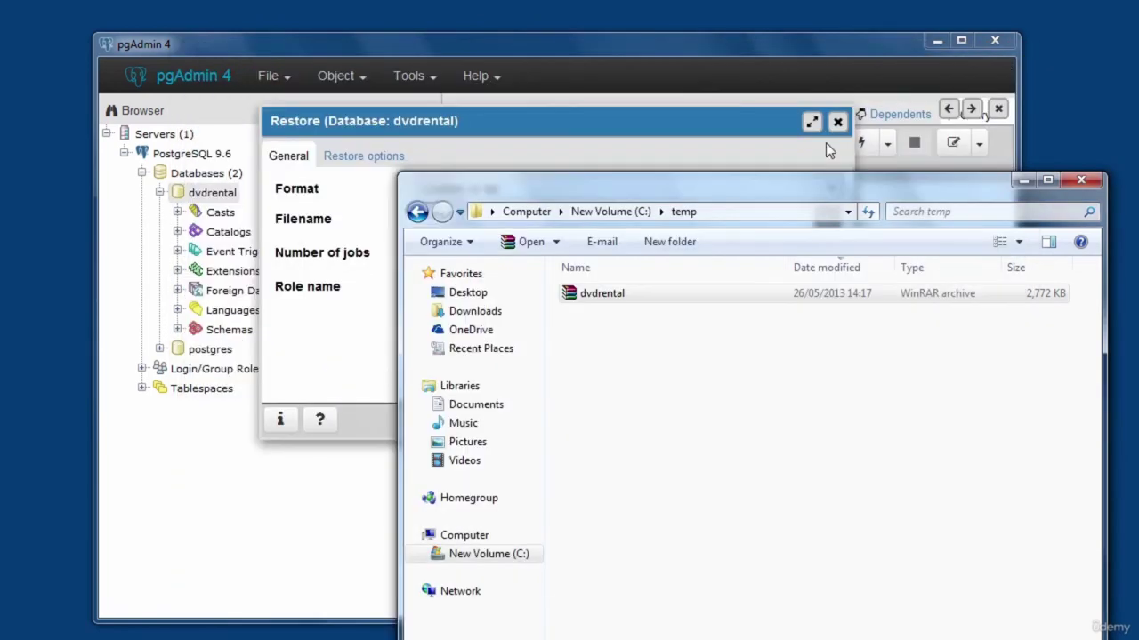
left_click(725, 210)
type("C:\\temp\\dvdrental.tar")
key("ctrl+a")
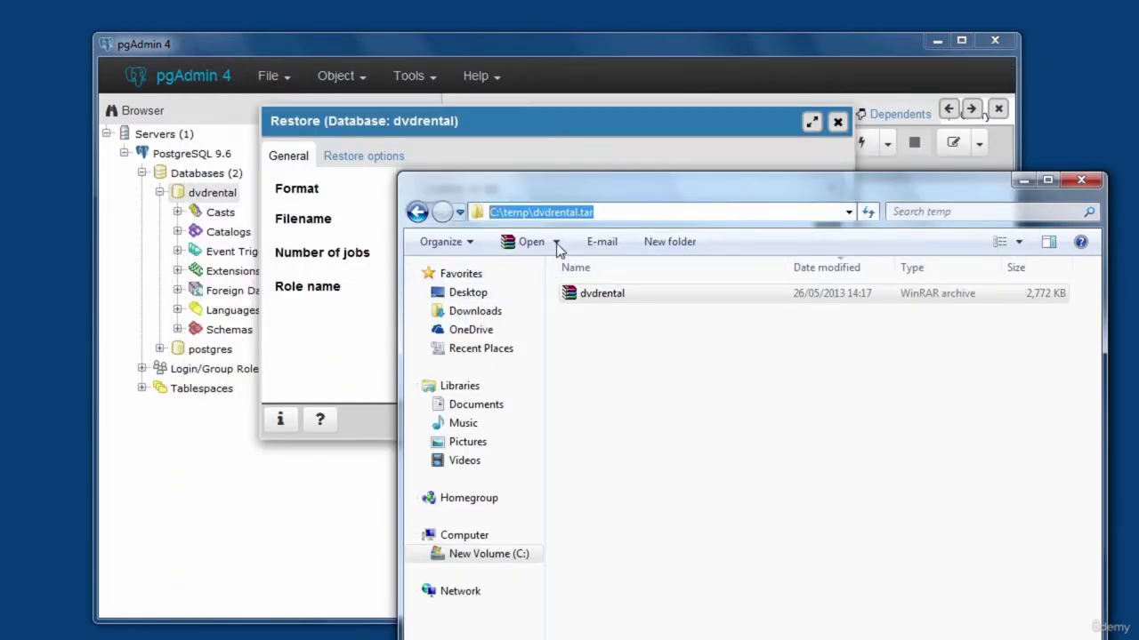
right_click(593, 212)
left_click(633, 267)
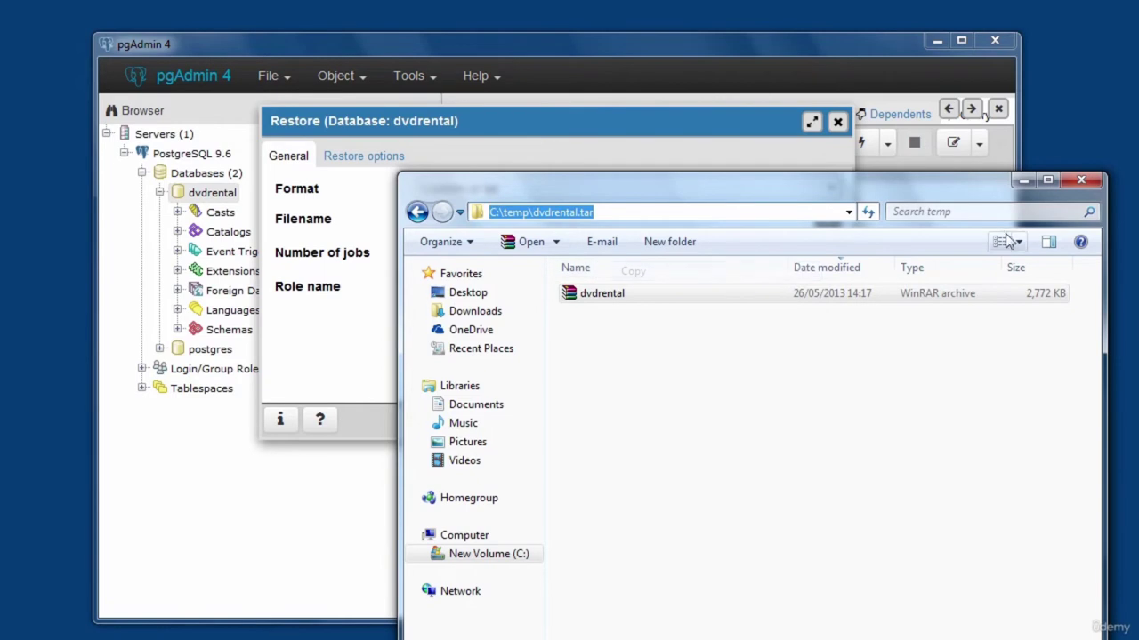
Paste C:\temp\dvdrental.tar into the Restore dialog's Filename field
left_click(1024, 179)
right_click(581, 221)
left_click(626, 274)
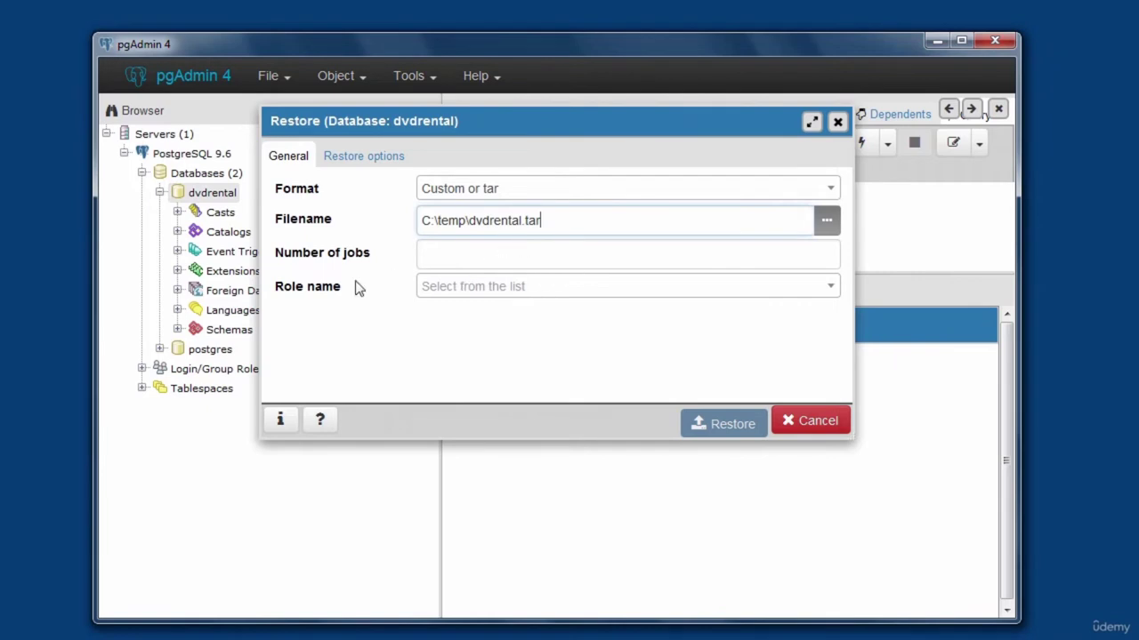
Restore dvdrental as role postgres, completing successfully in 4.378 seconds
left_click(833, 288)
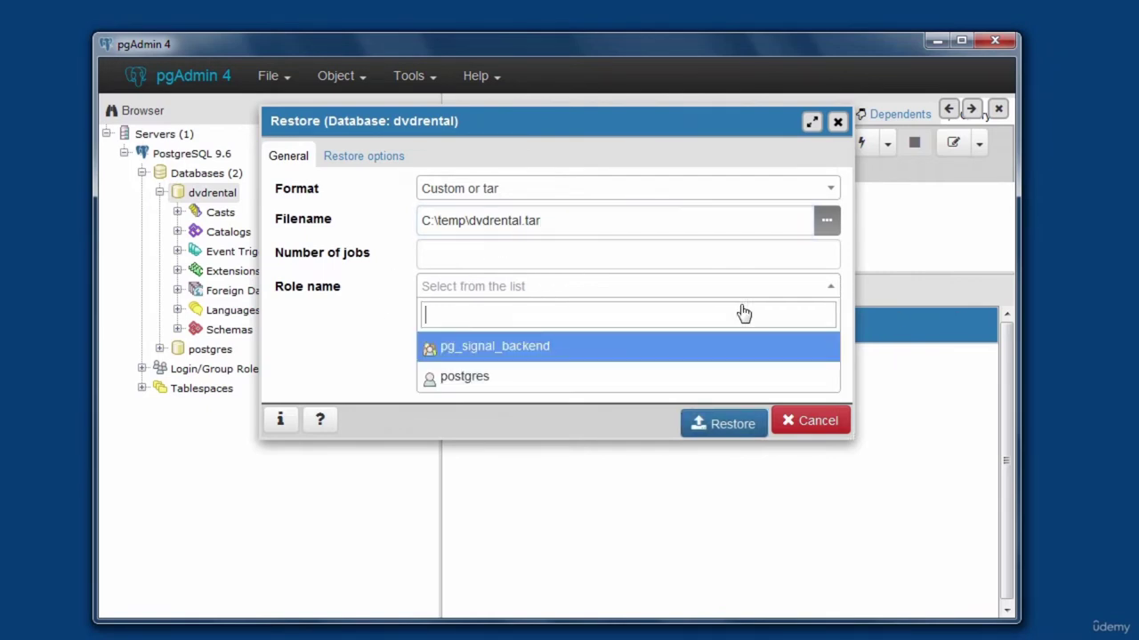
left_click(481, 382)
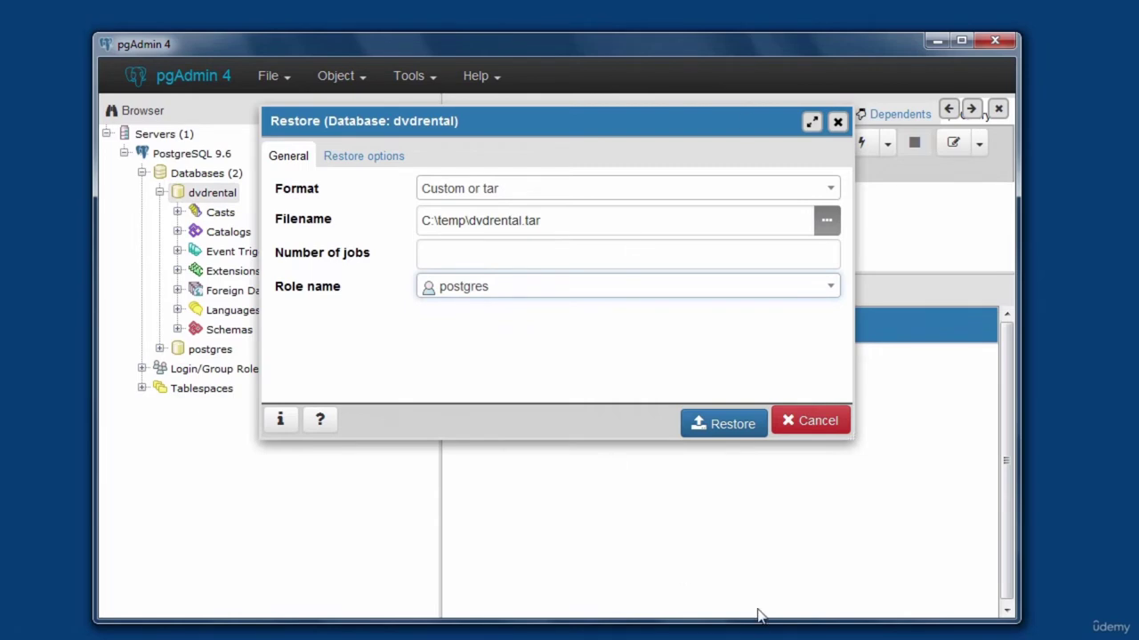
left_click(730, 427)
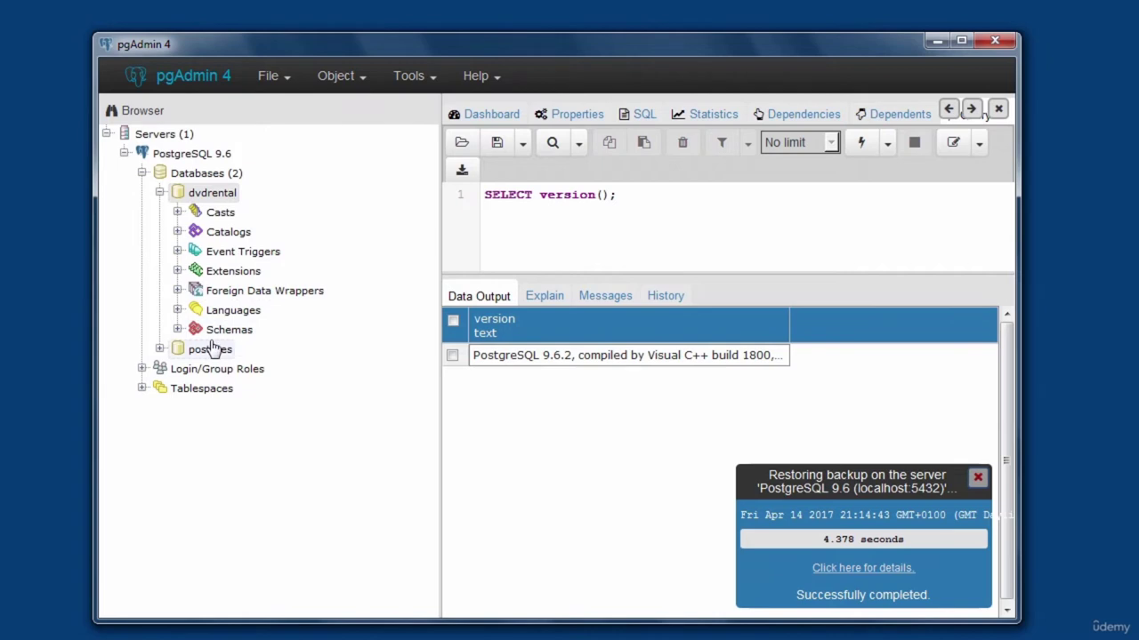
Expand dvdrental's Schemas, public and Tables to list the 15 restored tables, from actor to rental
left_click(177, 329)
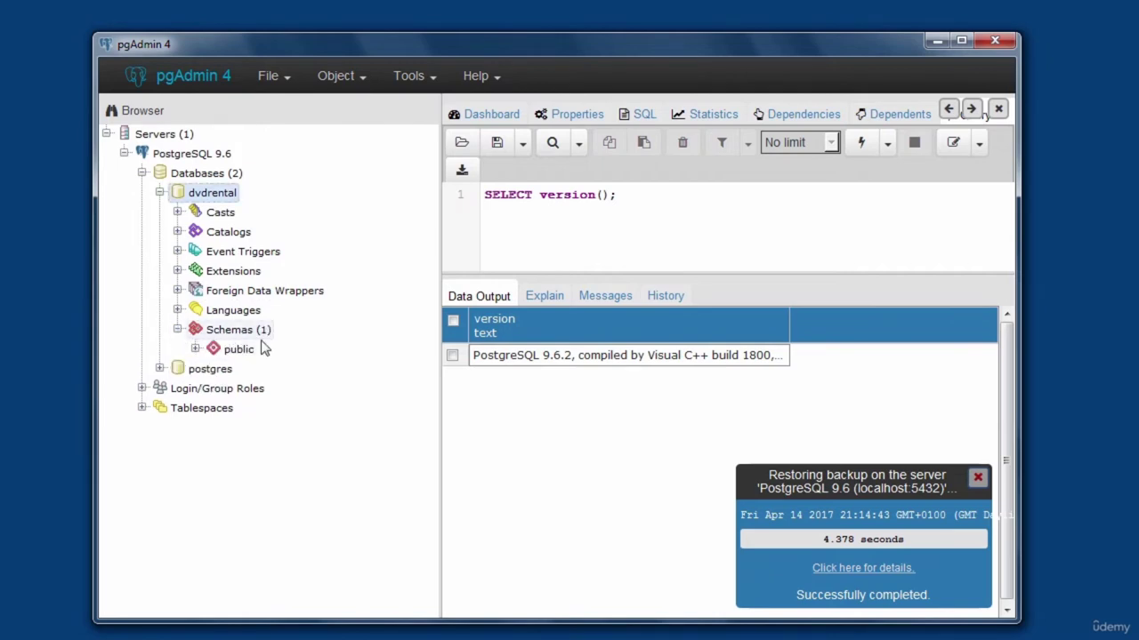
left_click(195, 350)
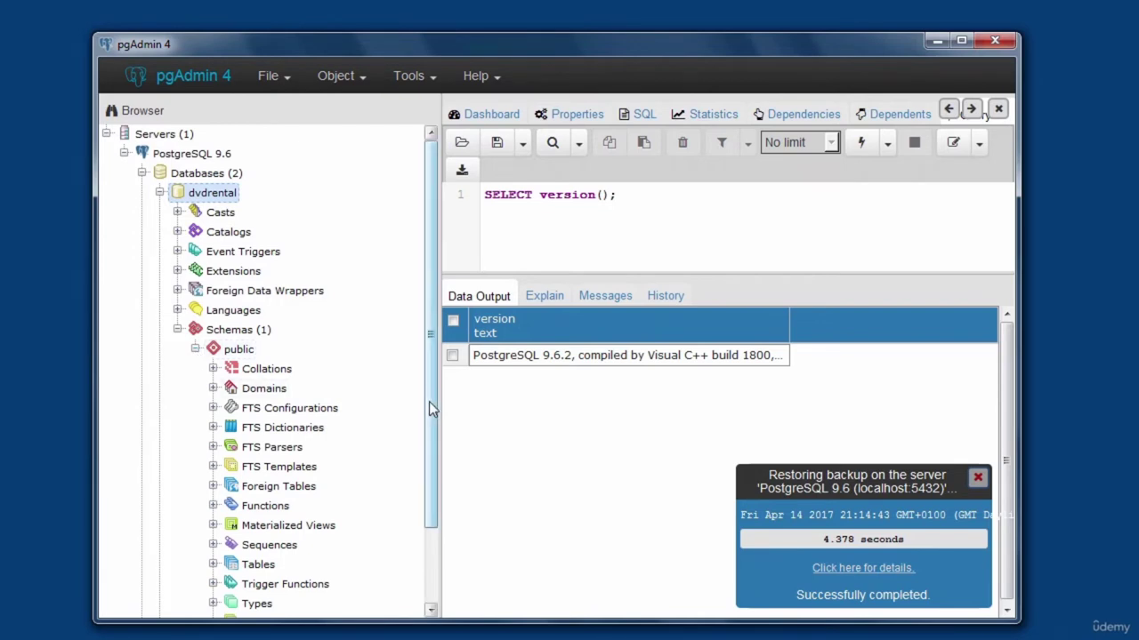
scroll(432, 442, "down", 1)
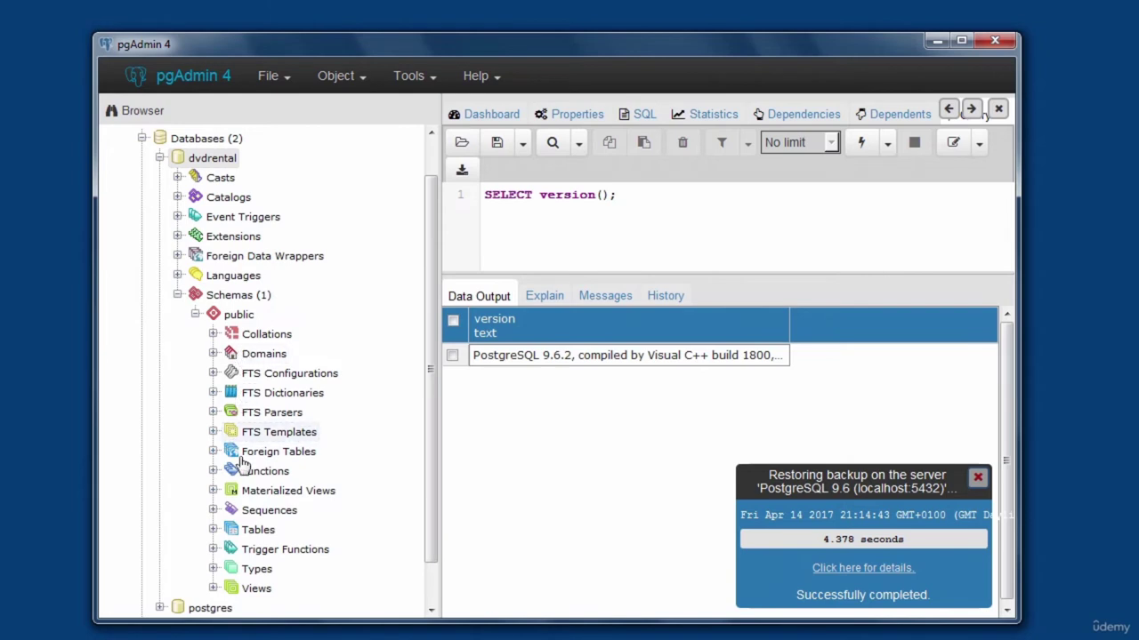
left_click(213, 530)
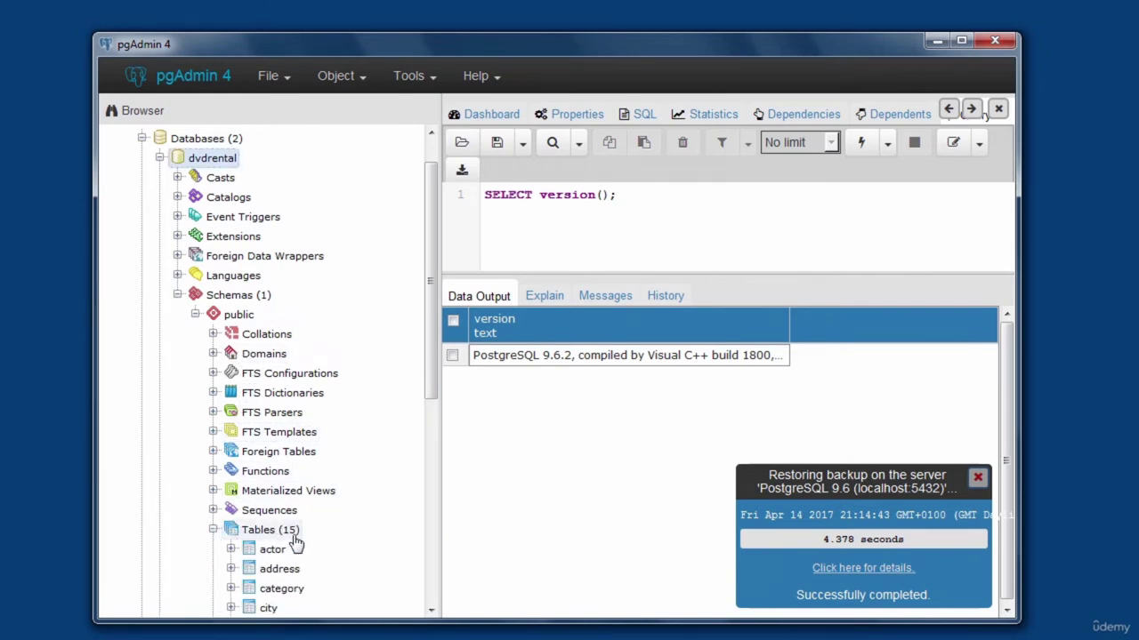
mouse_move(430, 388)
left_mouse_down()
mouse_move(431, 495)
mouse_move(430, 406)
left_mouse_up()
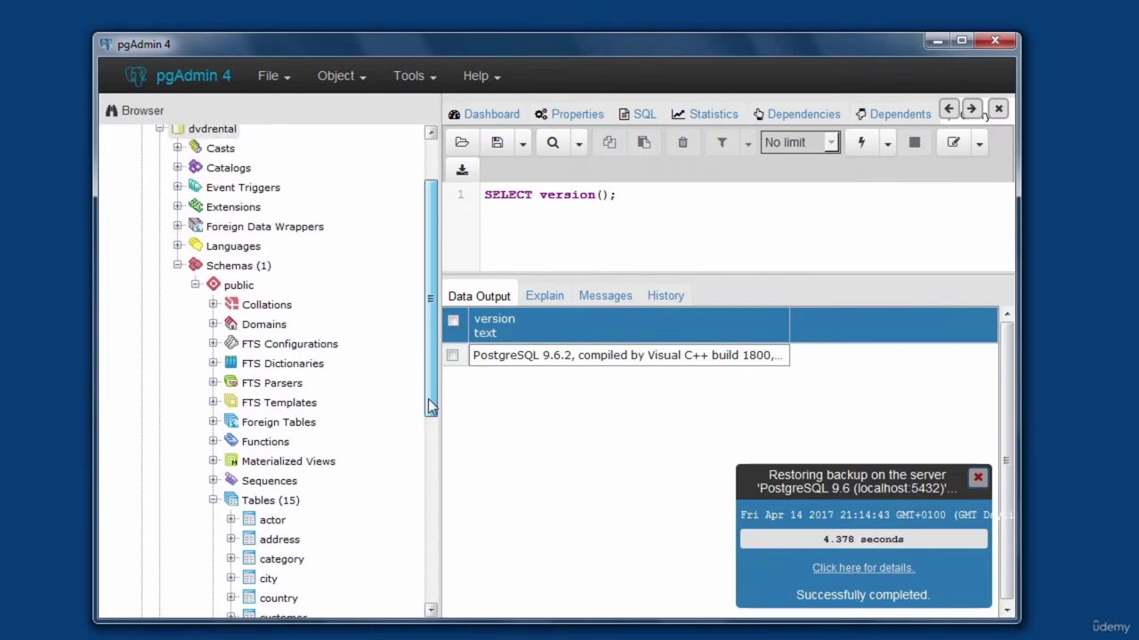
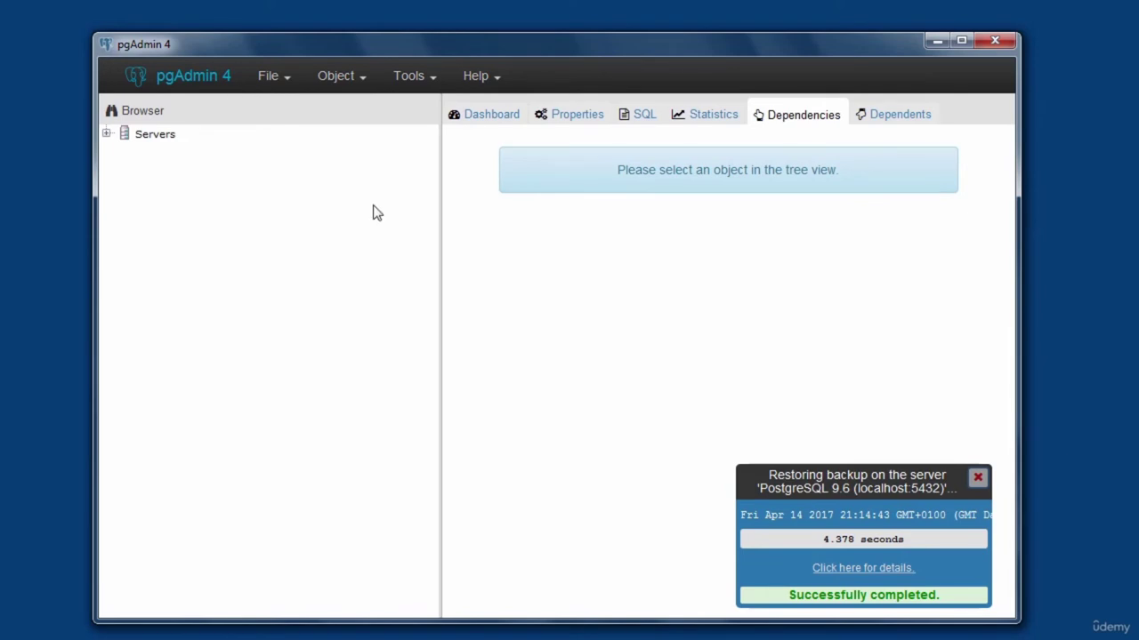
Expand Servers and select PostgreSQL 9.6 to bring up its Connect to Server password prompt
left_click(108, 135)
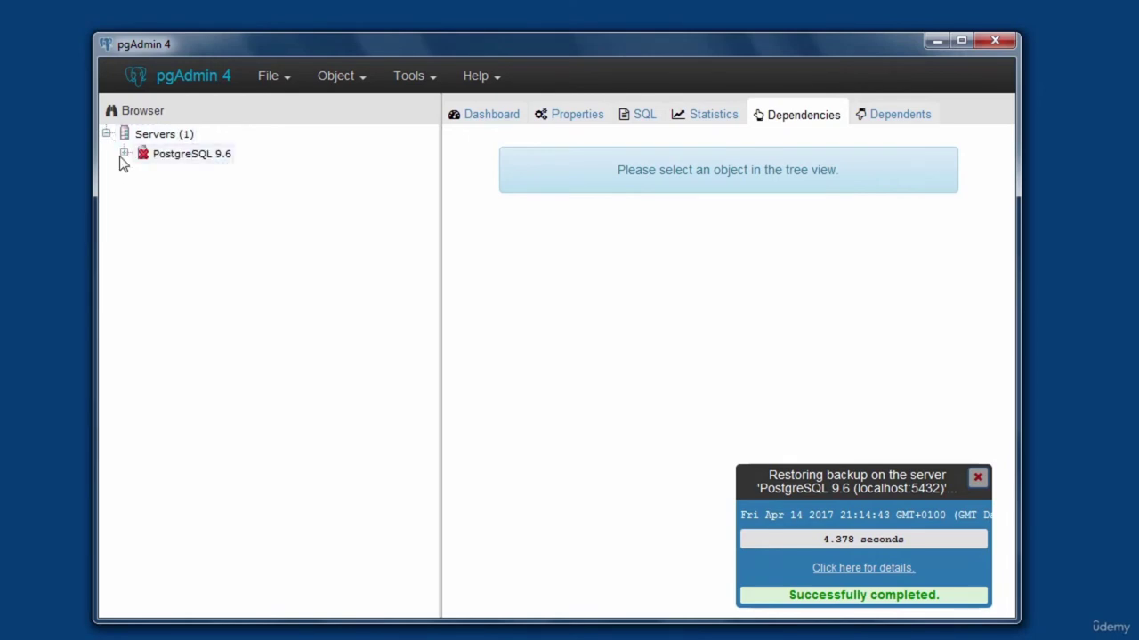
left_click(126, 155)
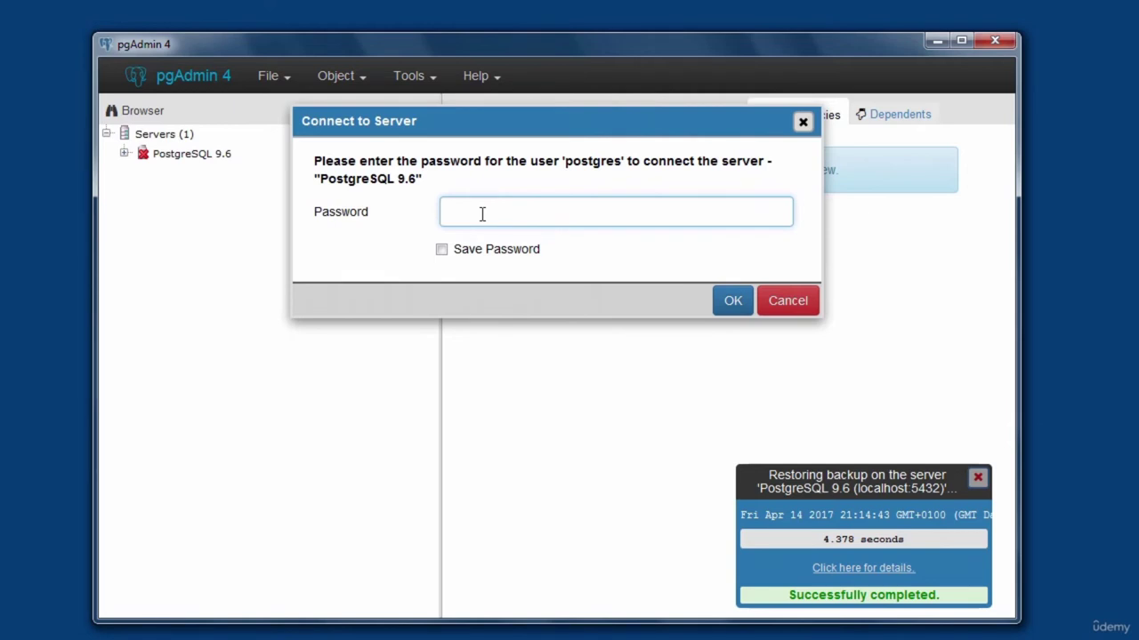
Enter the postgres user's password and confirm to connect to PostgreSQL 9.6
left_click(735, 308)
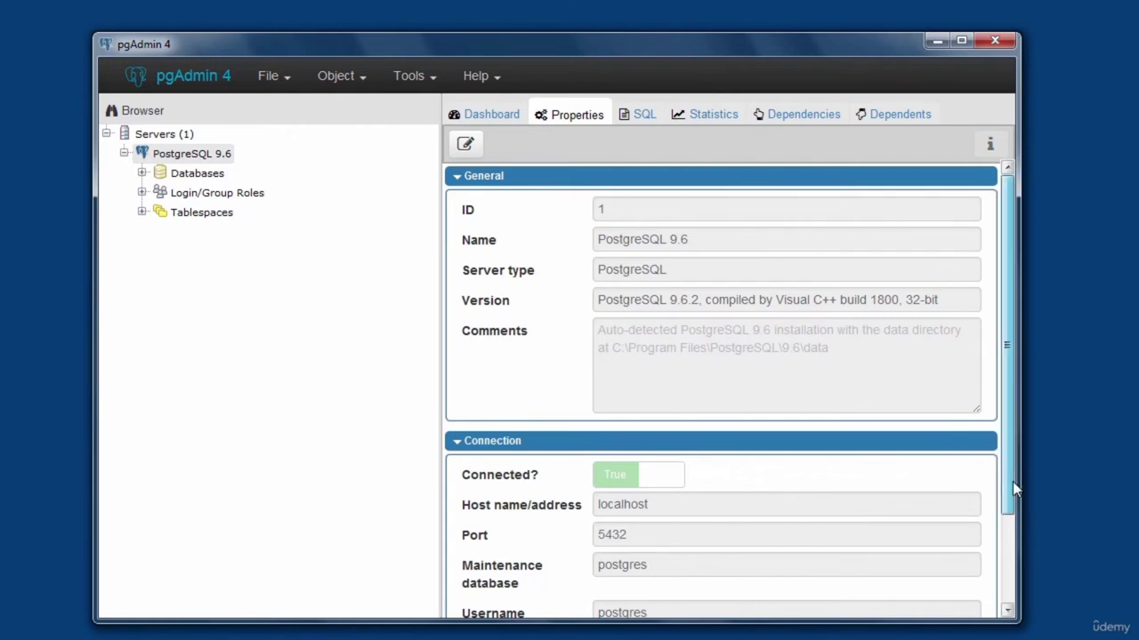
Scroll through the server's General and Connection properties, then expand Databases to show its 2 databases
left_click_drag(1012, 488, 1012, 564)
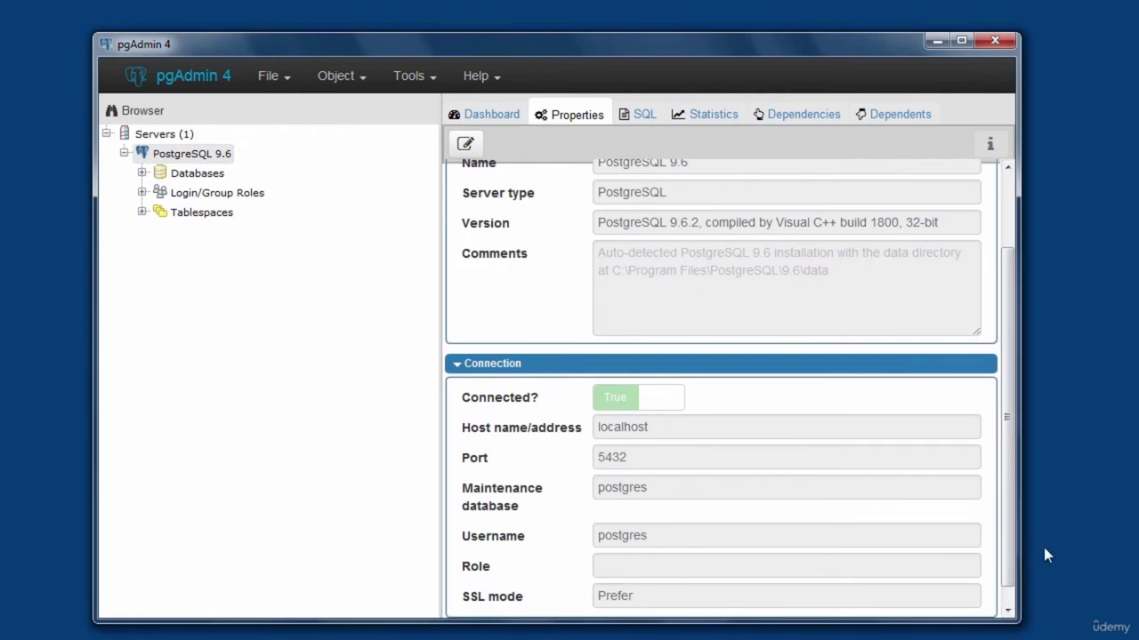
left_click_drag(1013, 569, 1018, 481)
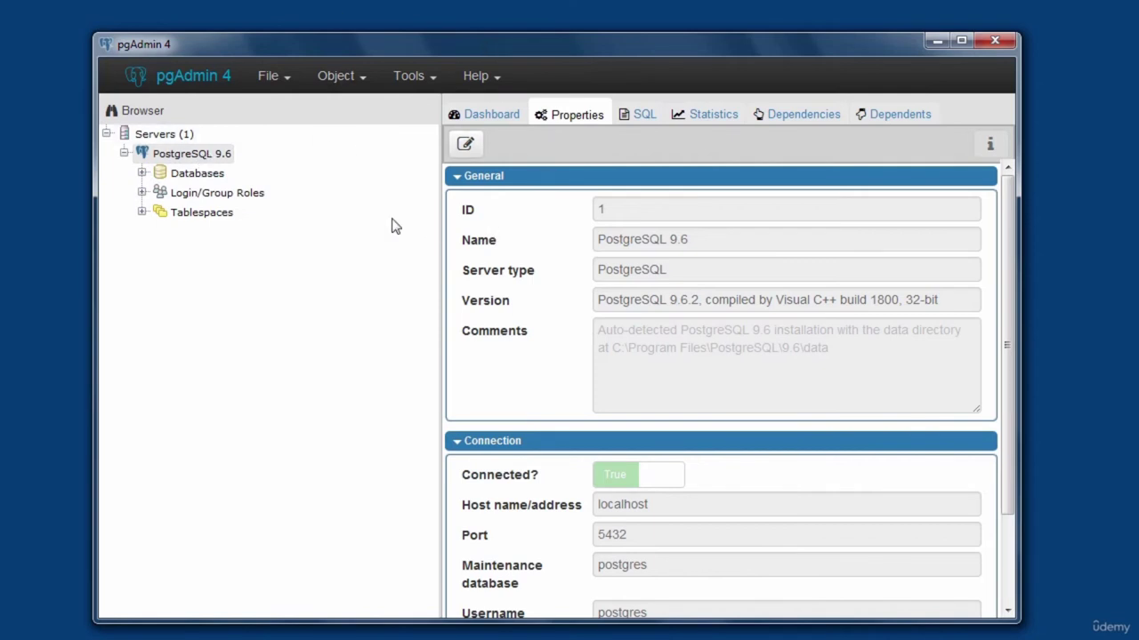
left_click(142, 172)
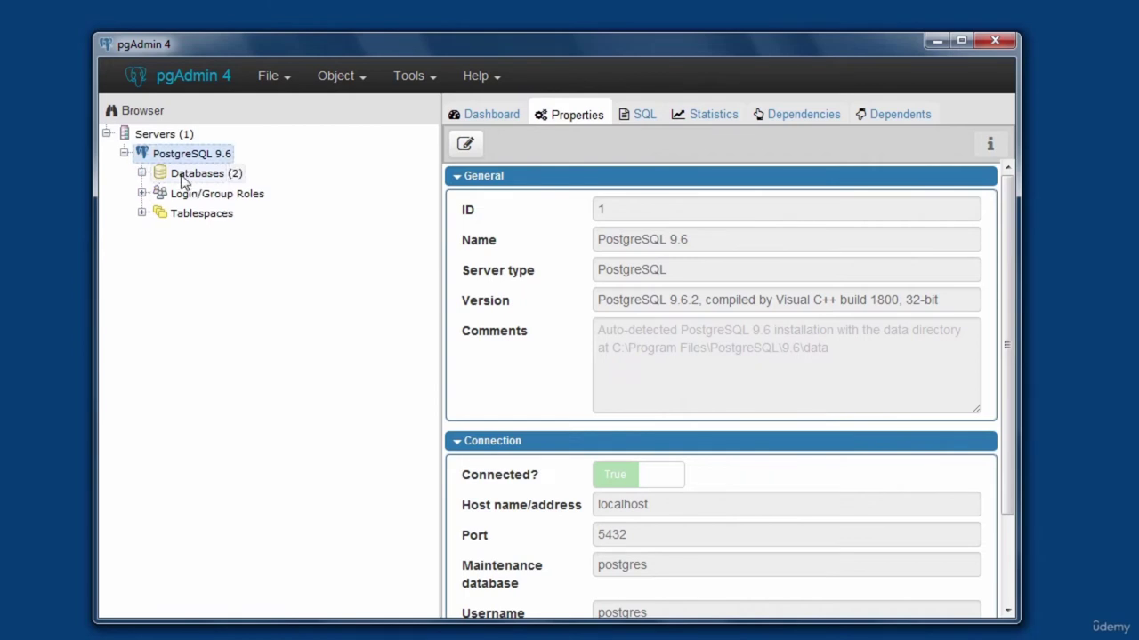
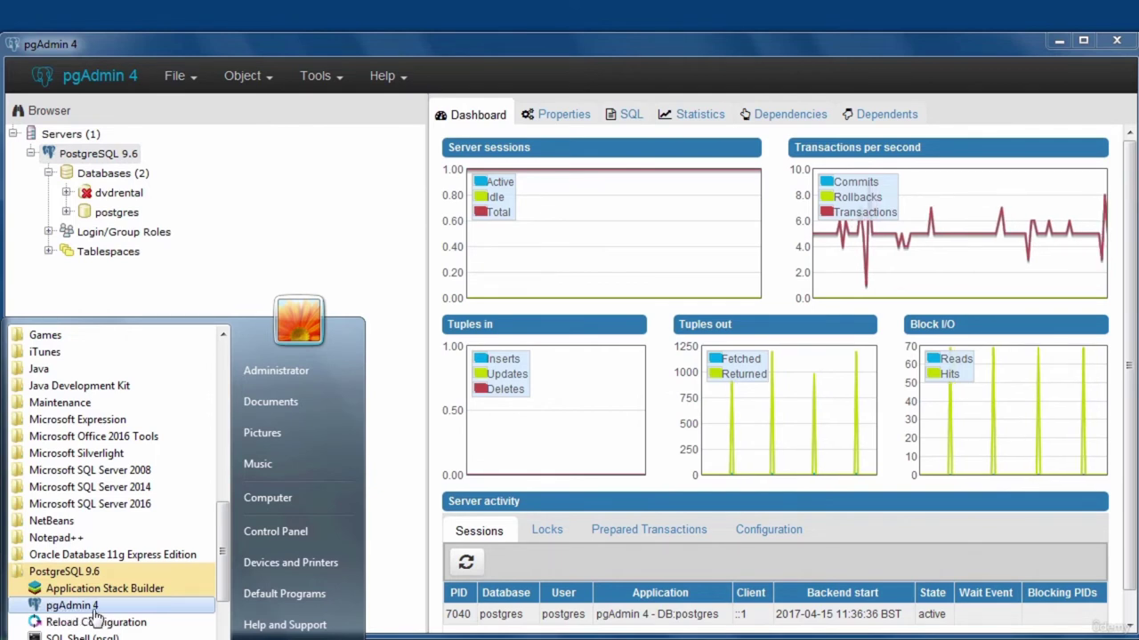
Dismiss the Start menu and connect to the dvdrental database in the Browser tree
key("Escape")
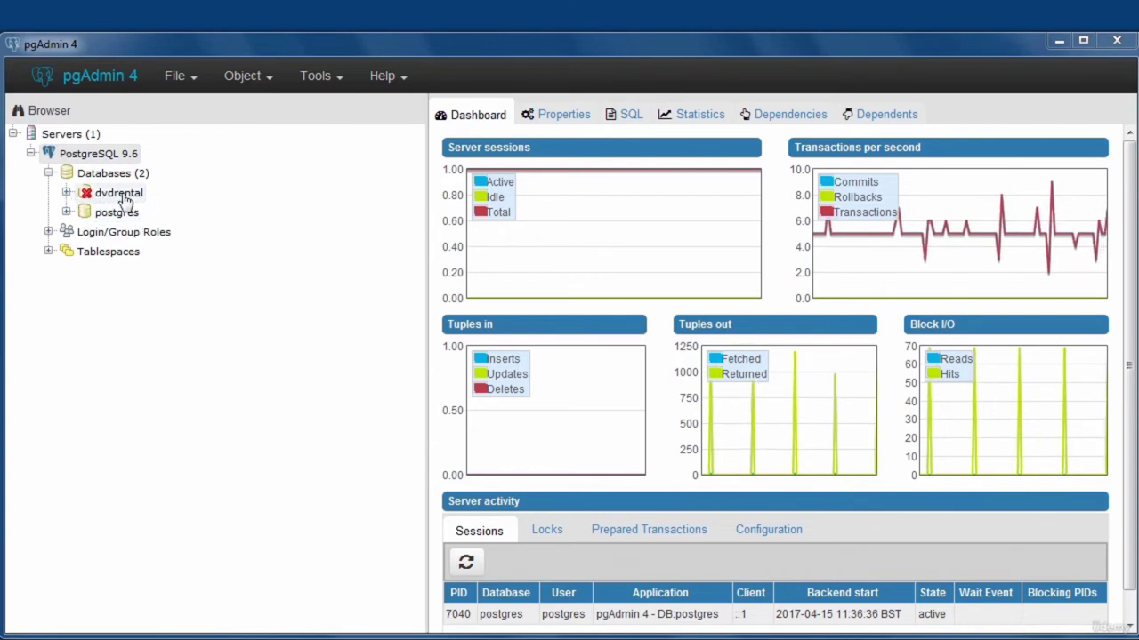
left_click(66, 193)
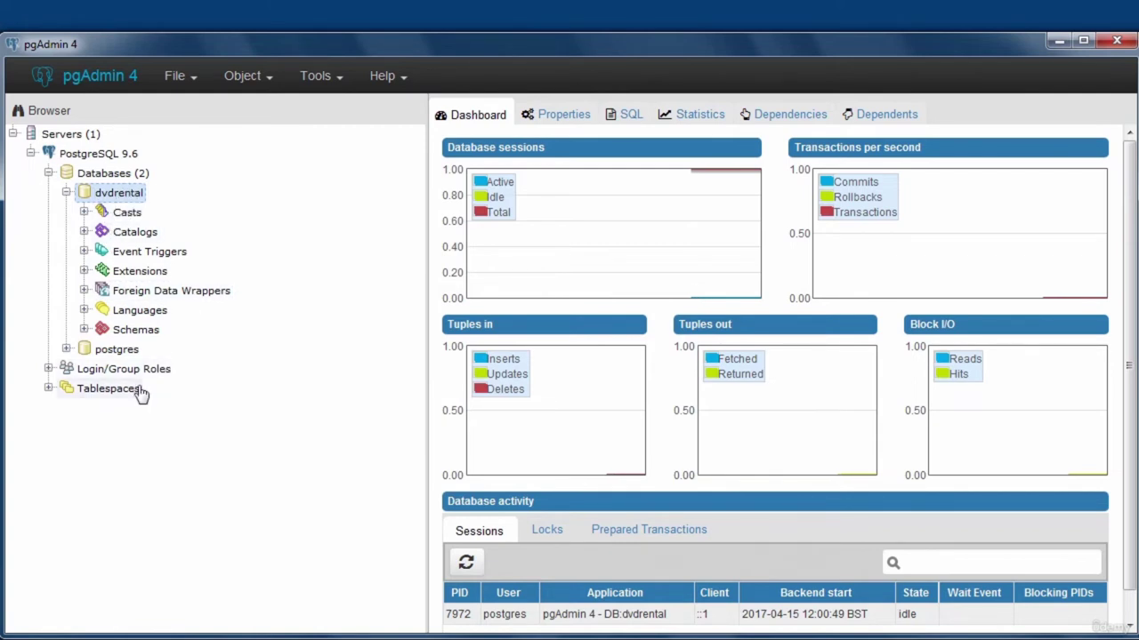
Expand dvdrental's Schemas and then the public schema's object groups
left_click(84, 329)
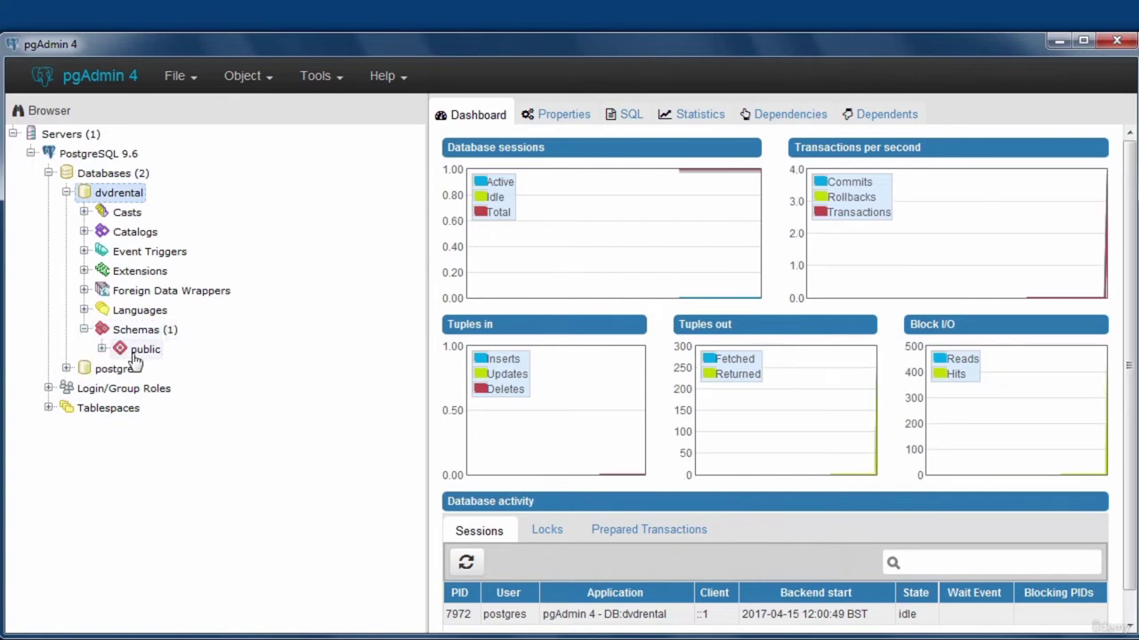
left_click(103, 349)
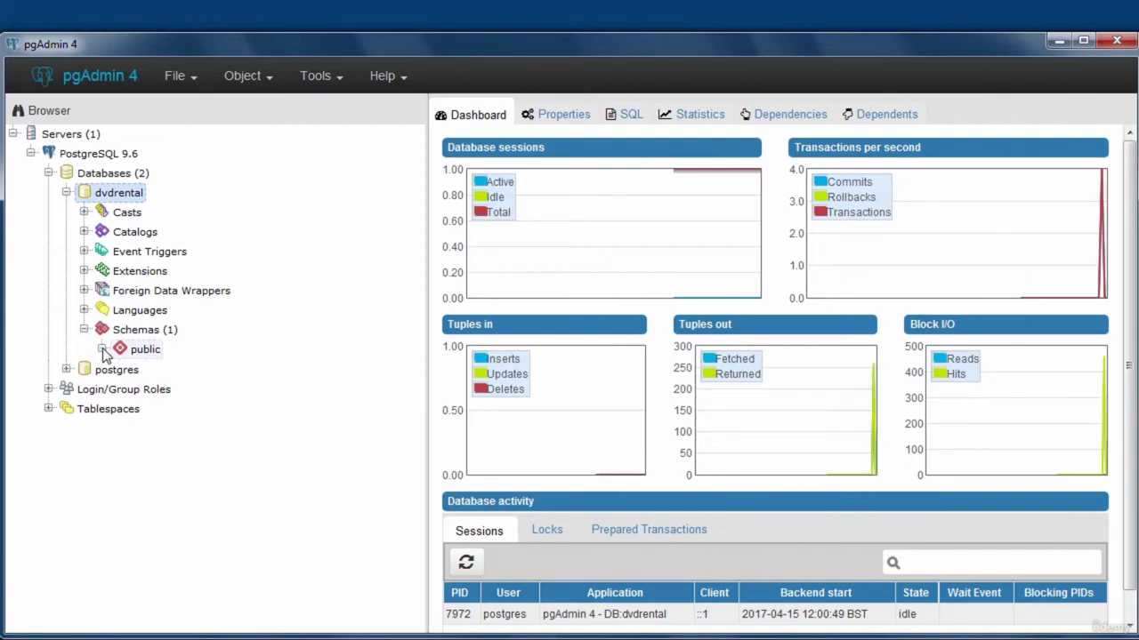
left_click(102, 349)
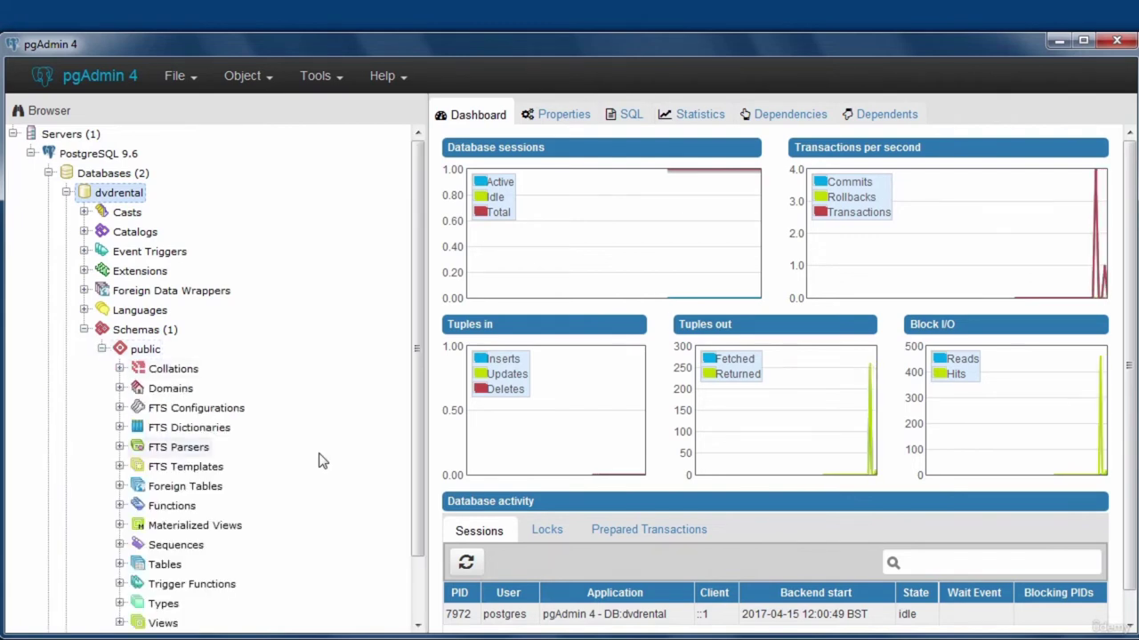
left_click_drag(419, 458, 416, 510)
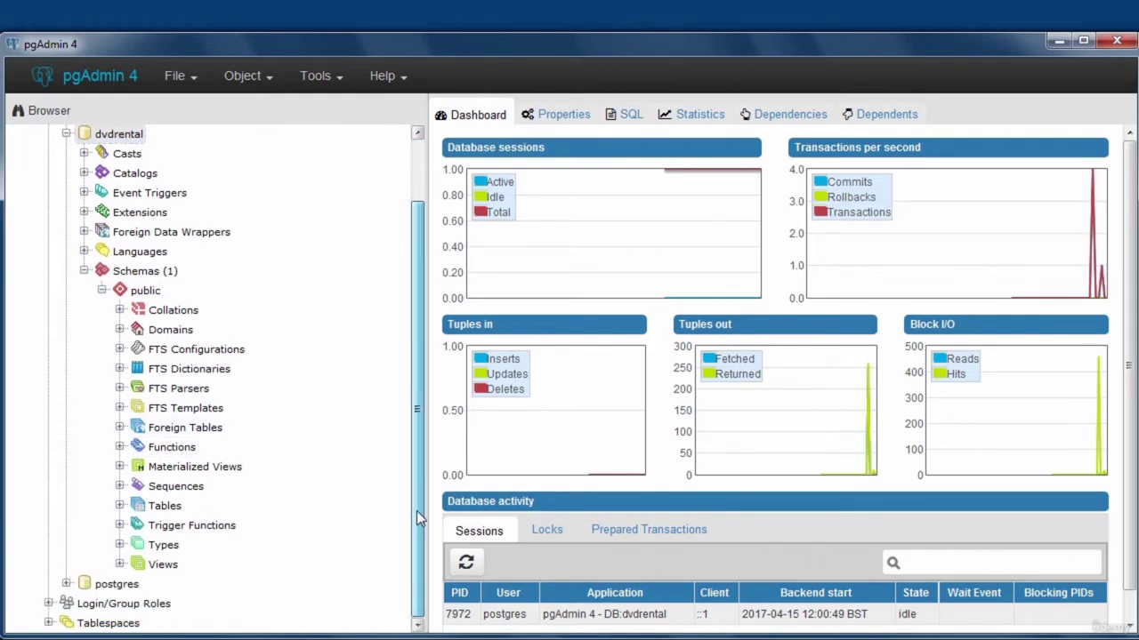
Peek at the 15 tables under public, then collapse Tables again
left_click(119, 505)
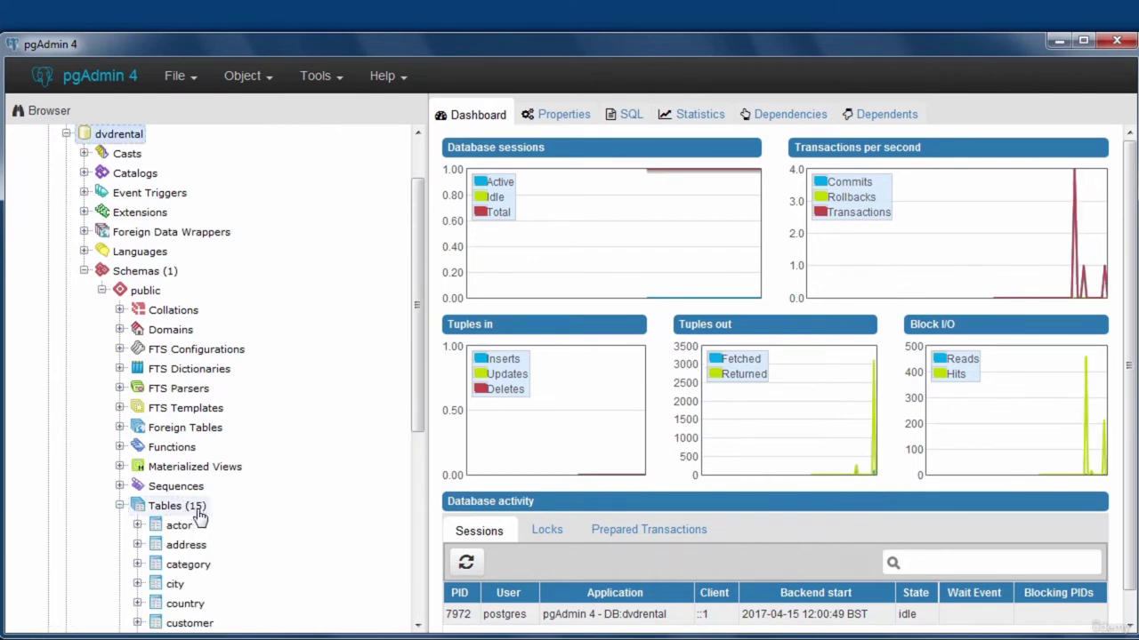
left_click_drag(413, 415, 422, 532)
scroll(311, 480, "up", 1)
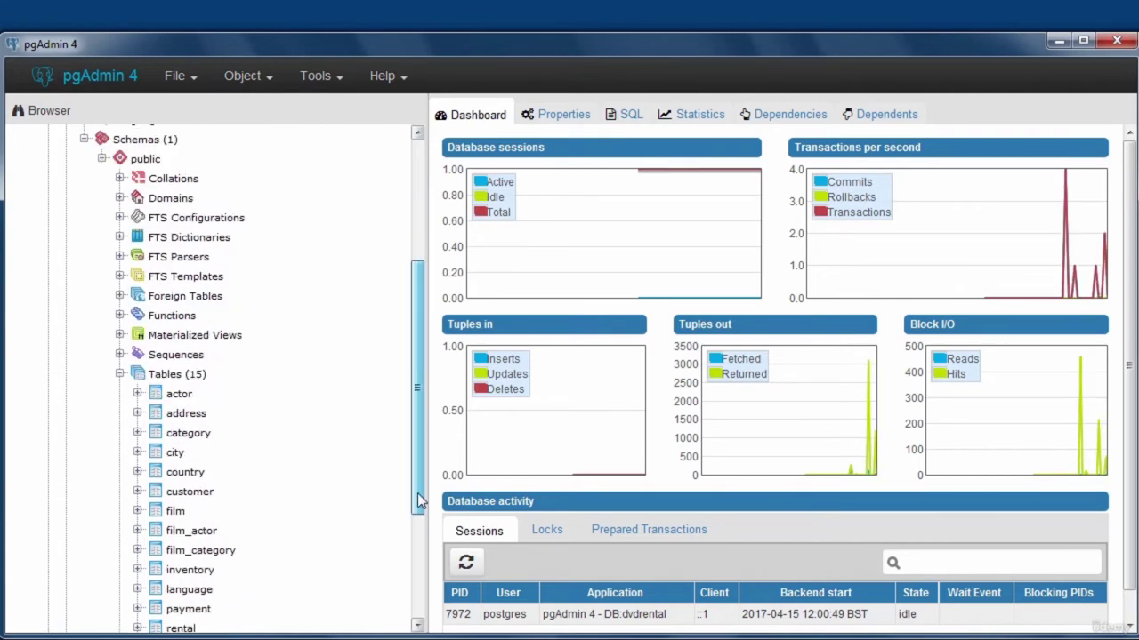
left_click(121, 374)
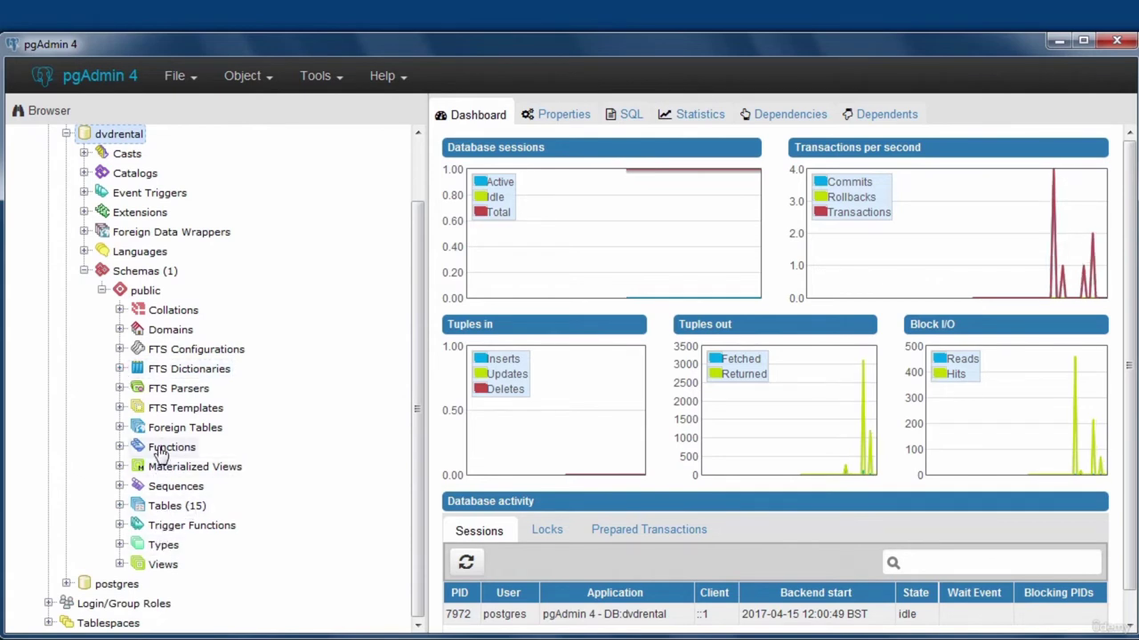
Look through public's 8 functions and 13 sequences, collapsing each list afterwards
left_click(120, 448)
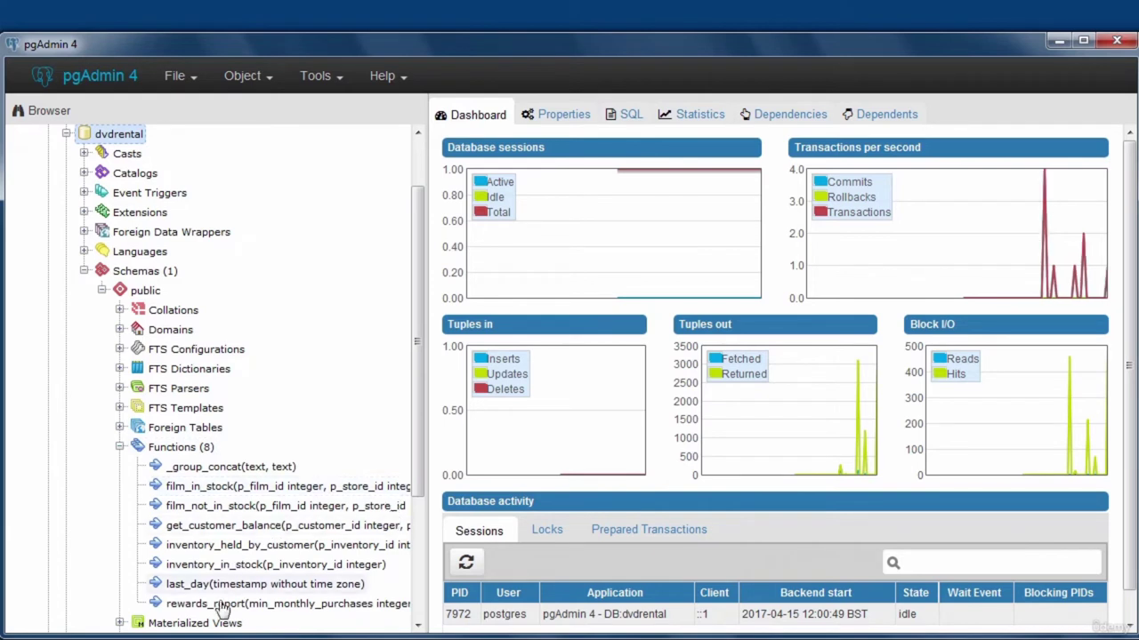
left_click(120, 447)
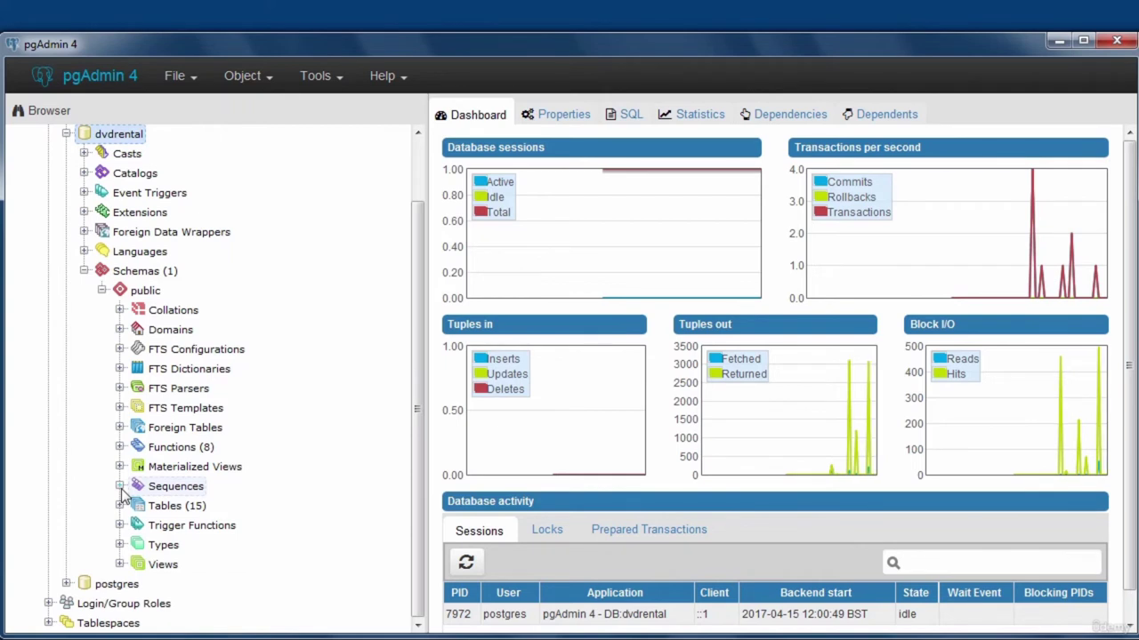
left_click(120, 487)
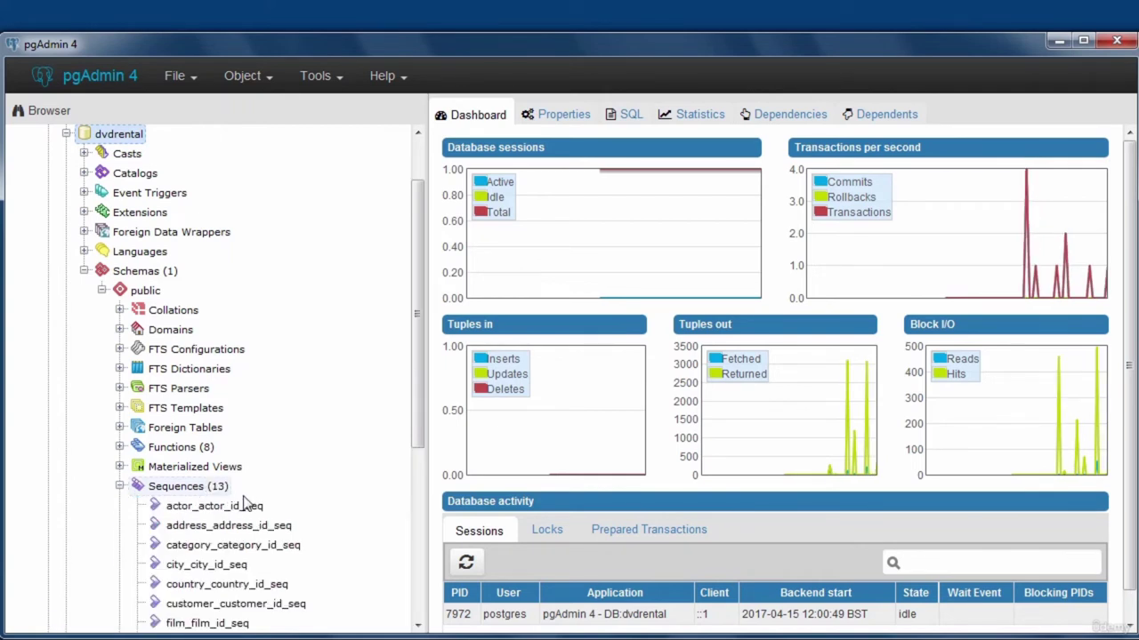
left_click(120, 487)
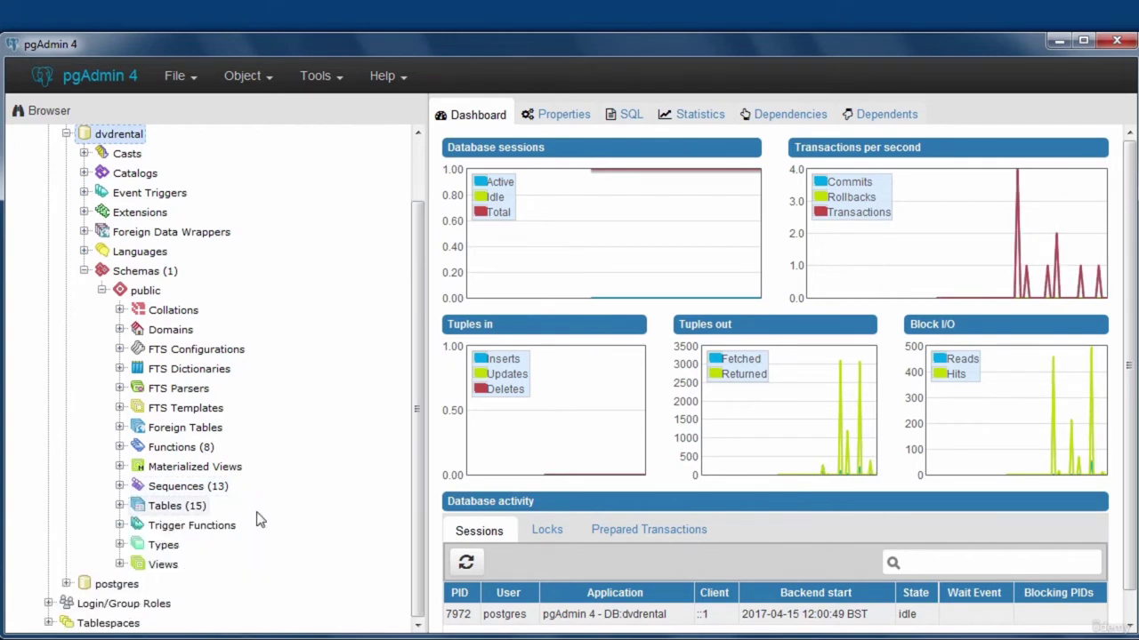
View public's 7 views, collapse them, and fold the Schemas group away
left_click(119, 565)
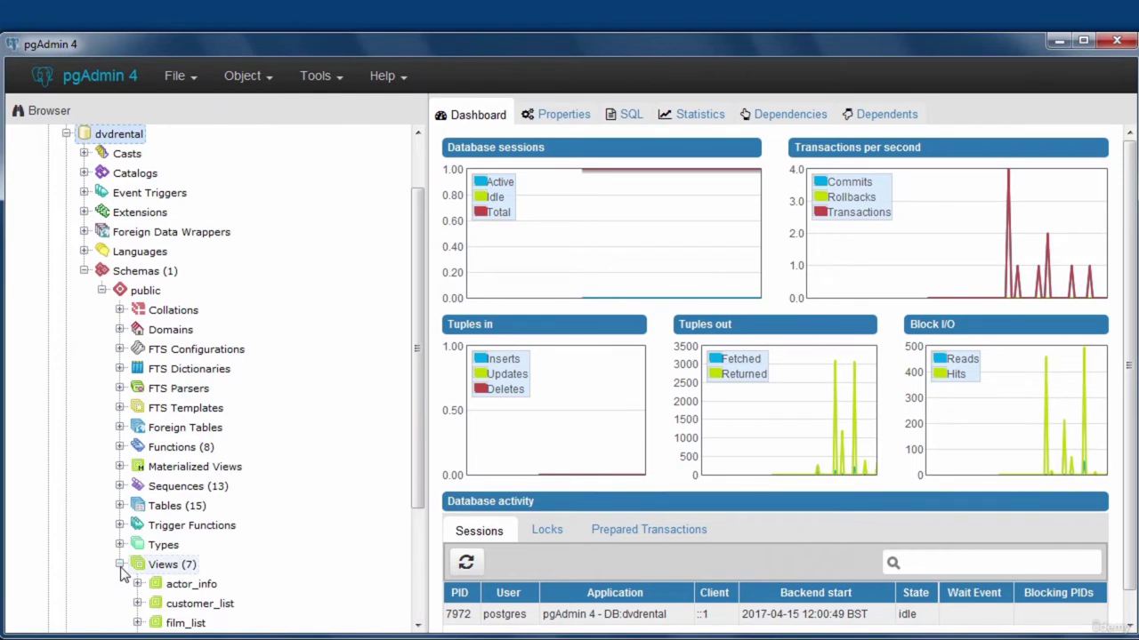
left_click_drag(417, 502, 418, 520)
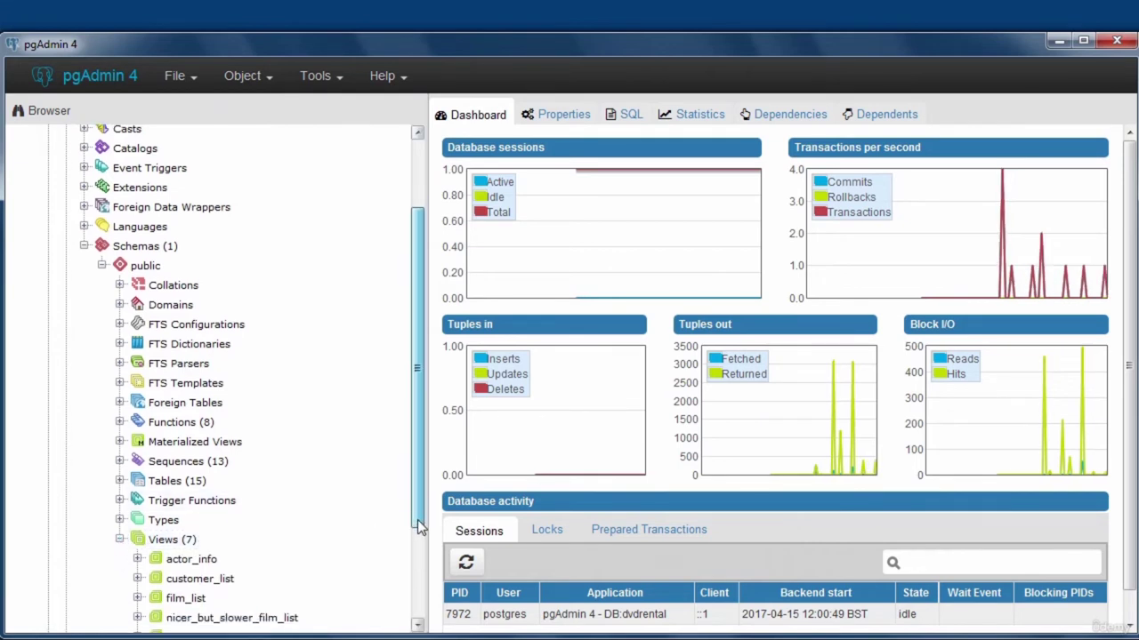
left_click(119, 540)
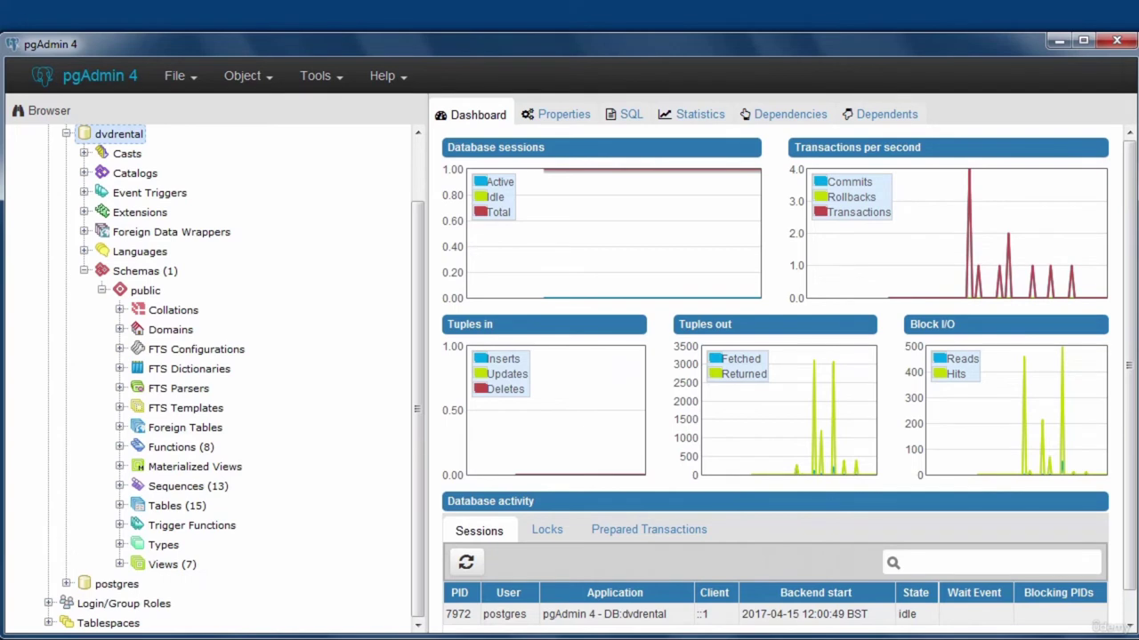
left_click(84, 271)
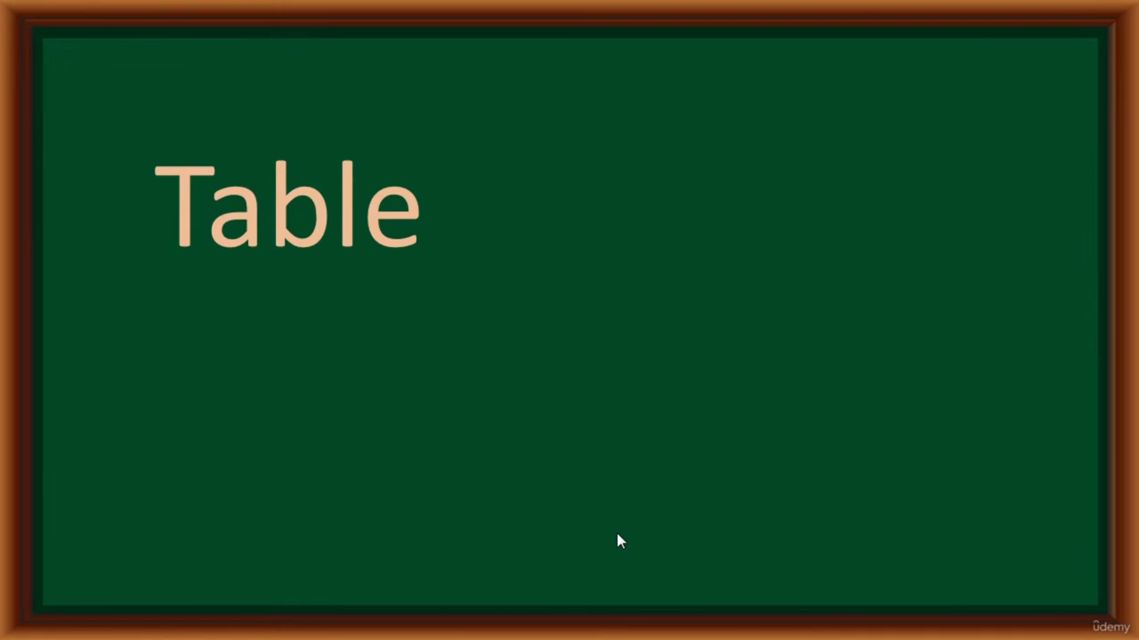
Reveal the Table slide's bullets 'Used to store data' and 'You can have many tables'
left_click(620, 541)
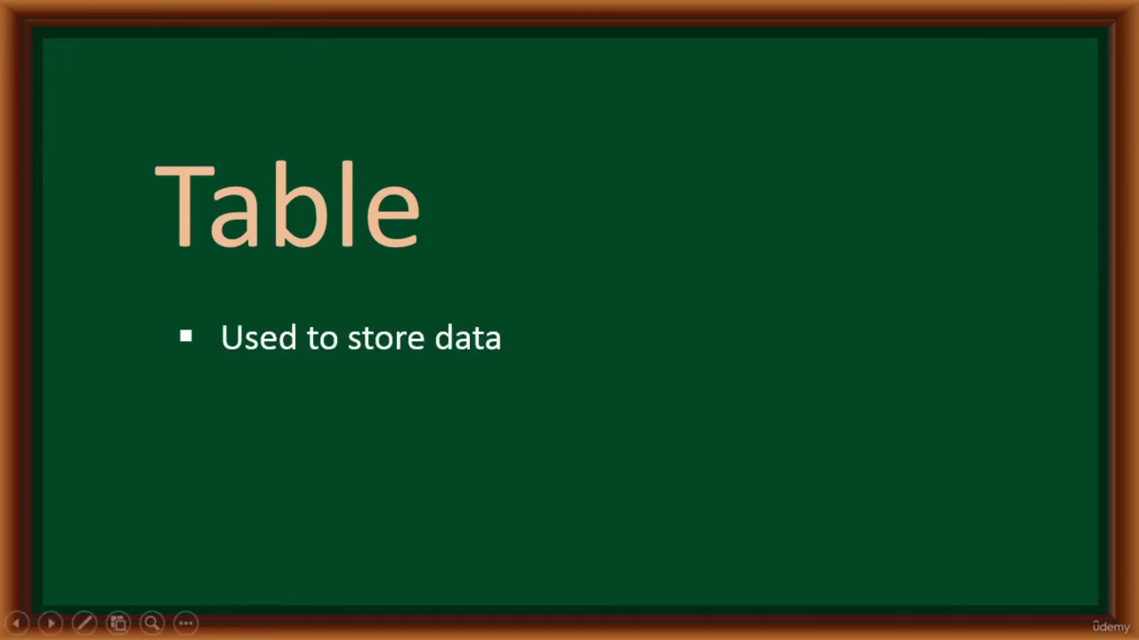
key("Right")
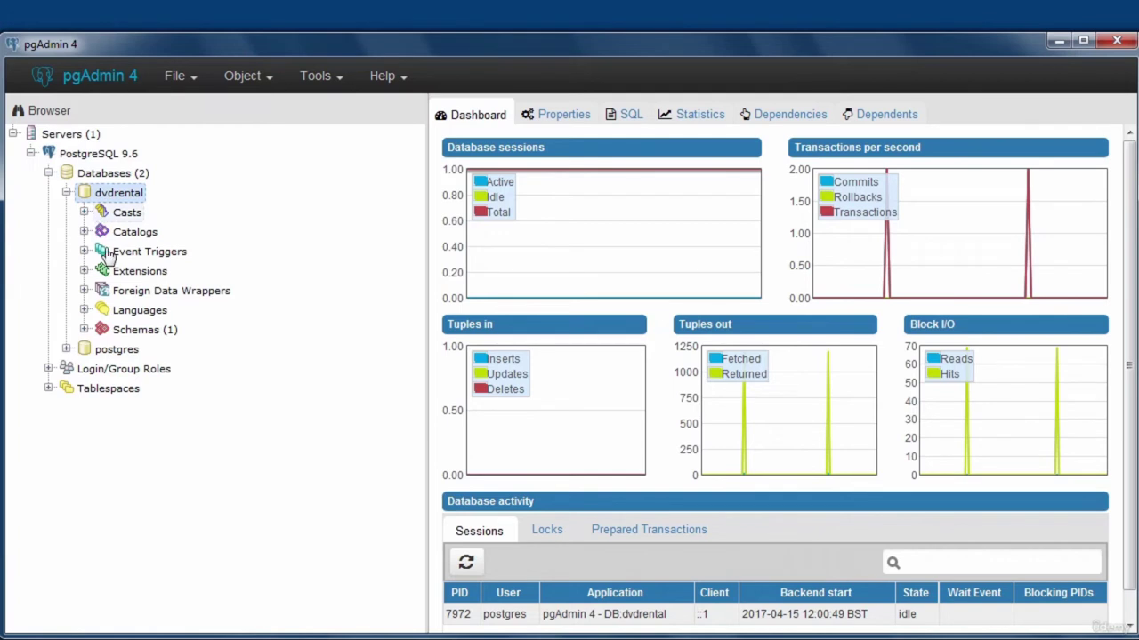
Expand Schemas > public > Tables and scroll through the 15 tables, actor to rental
left_click(83, 329)
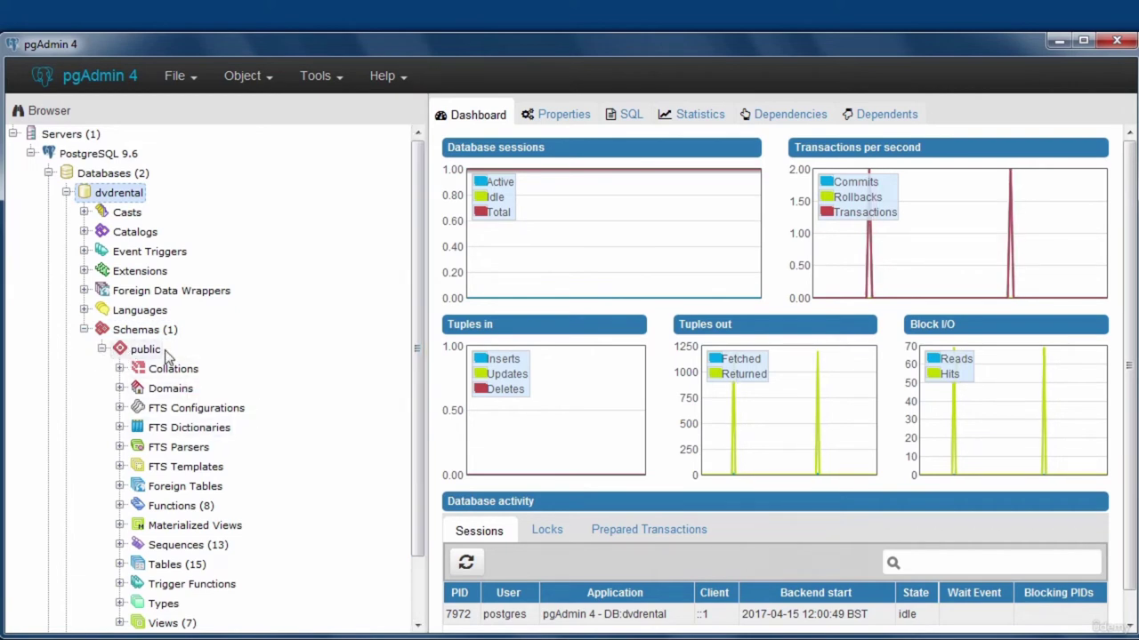
left_click_drag(418, 356, 419, 490)
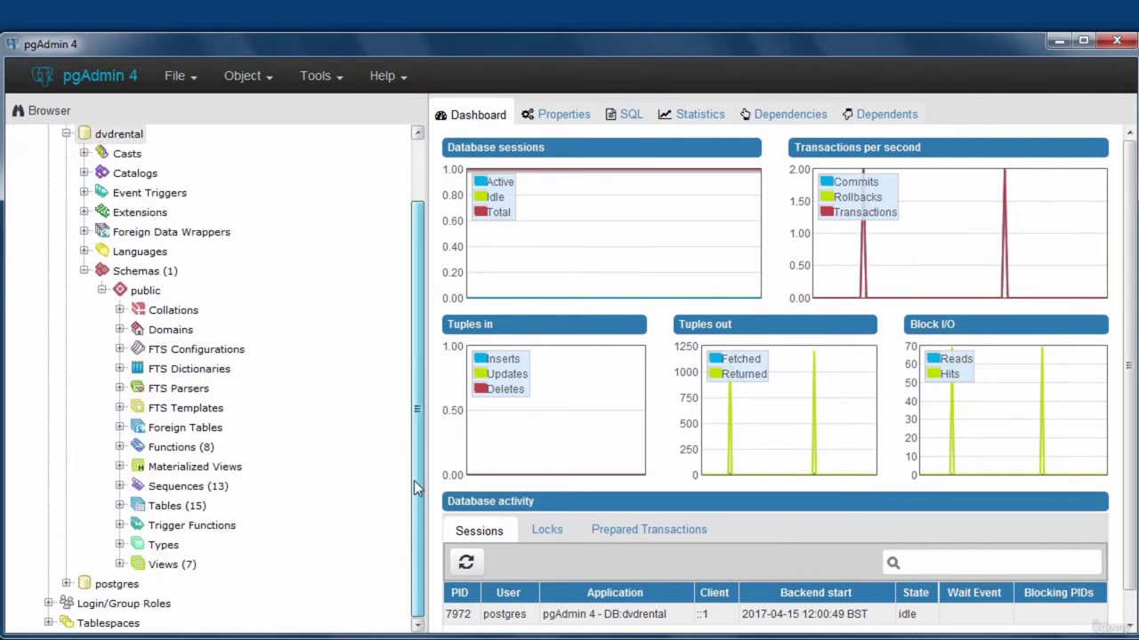
left_click(119, 506)
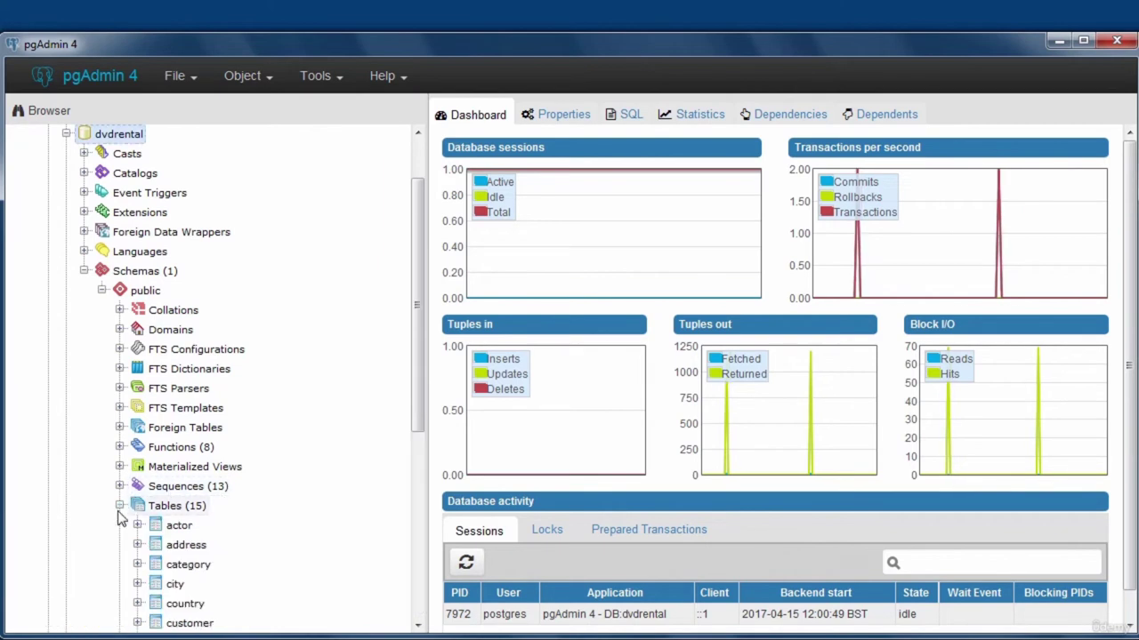
left_click_drag(418, 416, 419, 500)
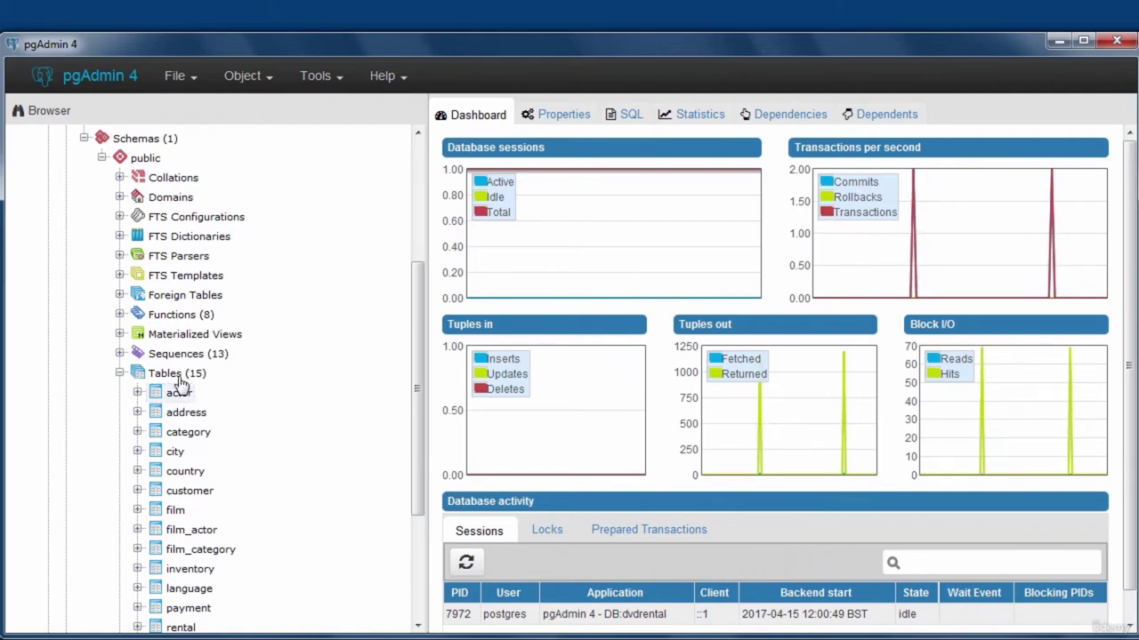
Open a Query Tool on dvdrental from the Tables group's context menu
right_click(180, 379)
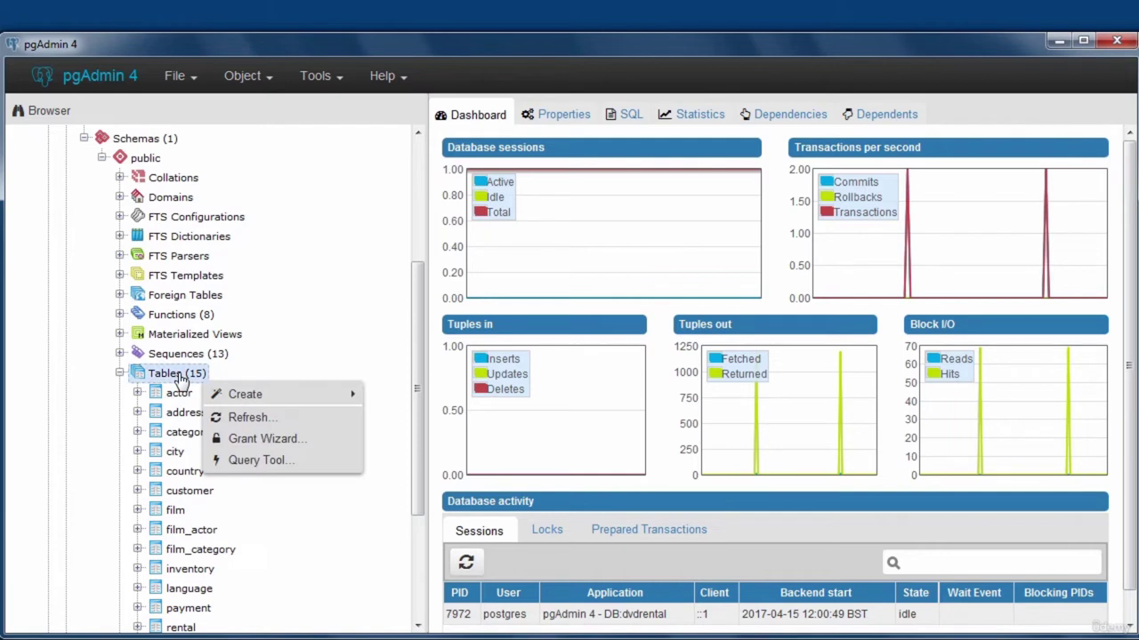
left_click(250, 462)
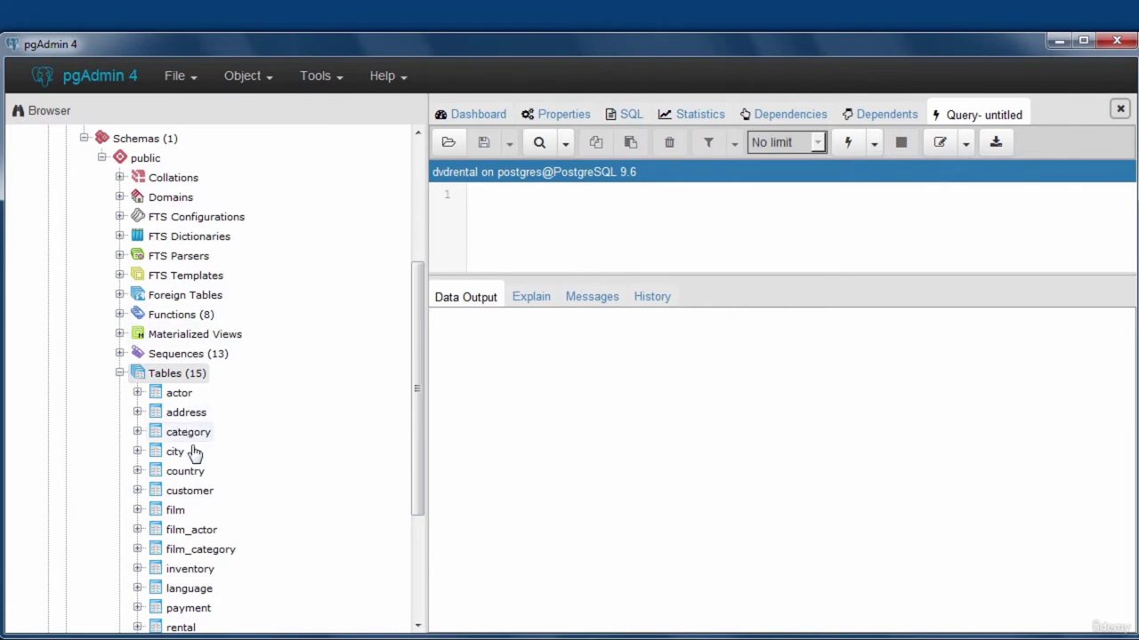
left_click(504, 242)
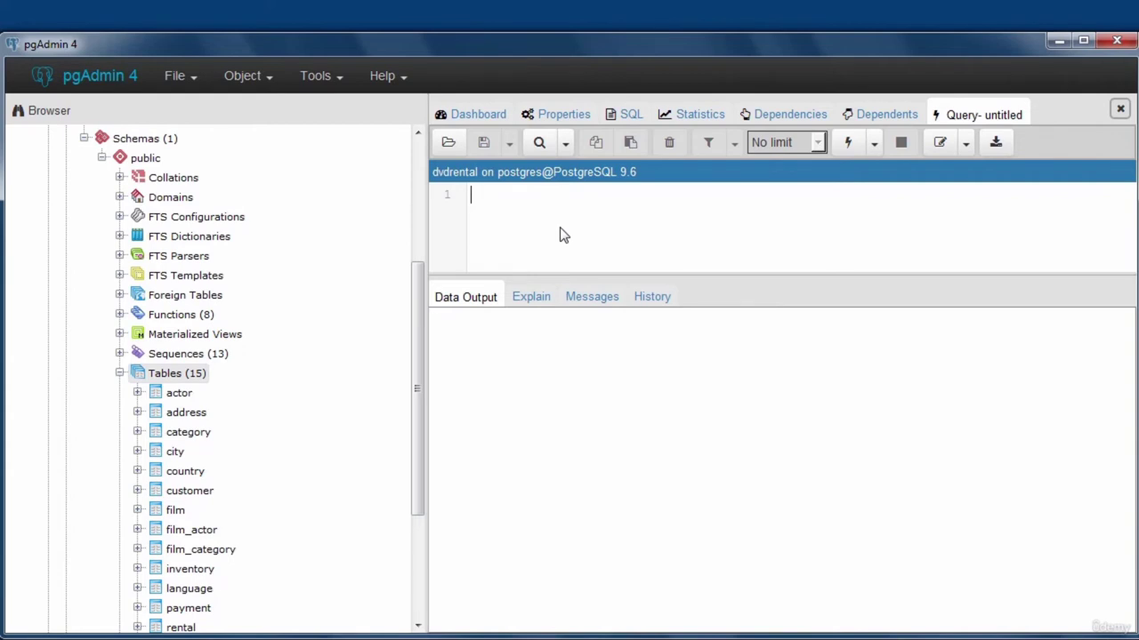
Enter SELECT * FROM actor; and execute it against dvdrental
type("sELECT")
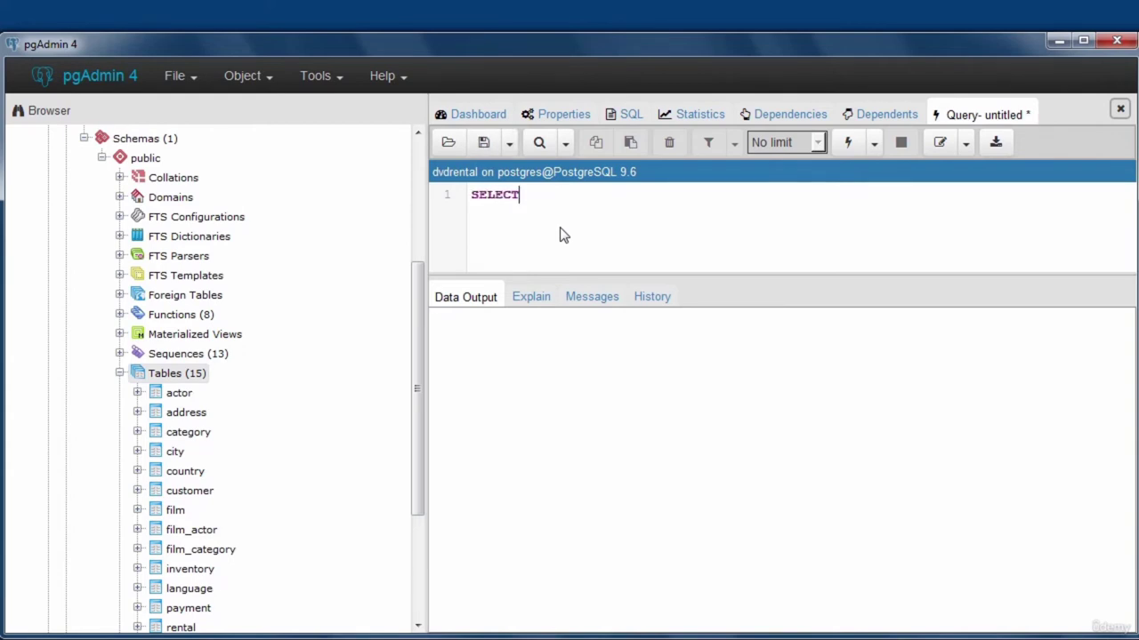
type(" *")
type("FROM actor;")
left_click(846, 144)
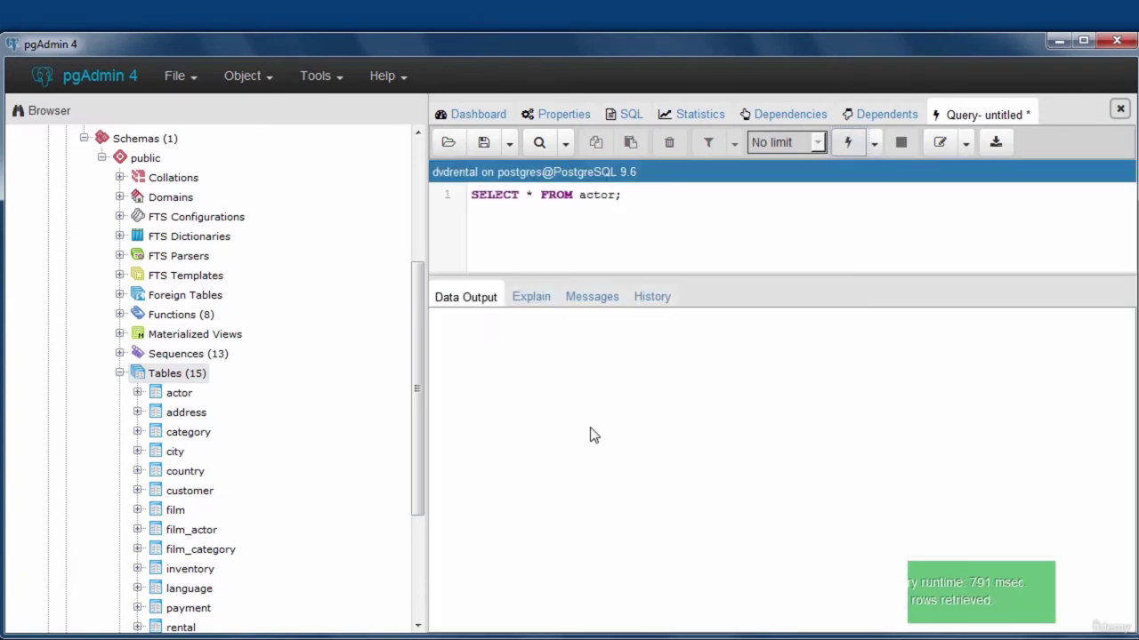
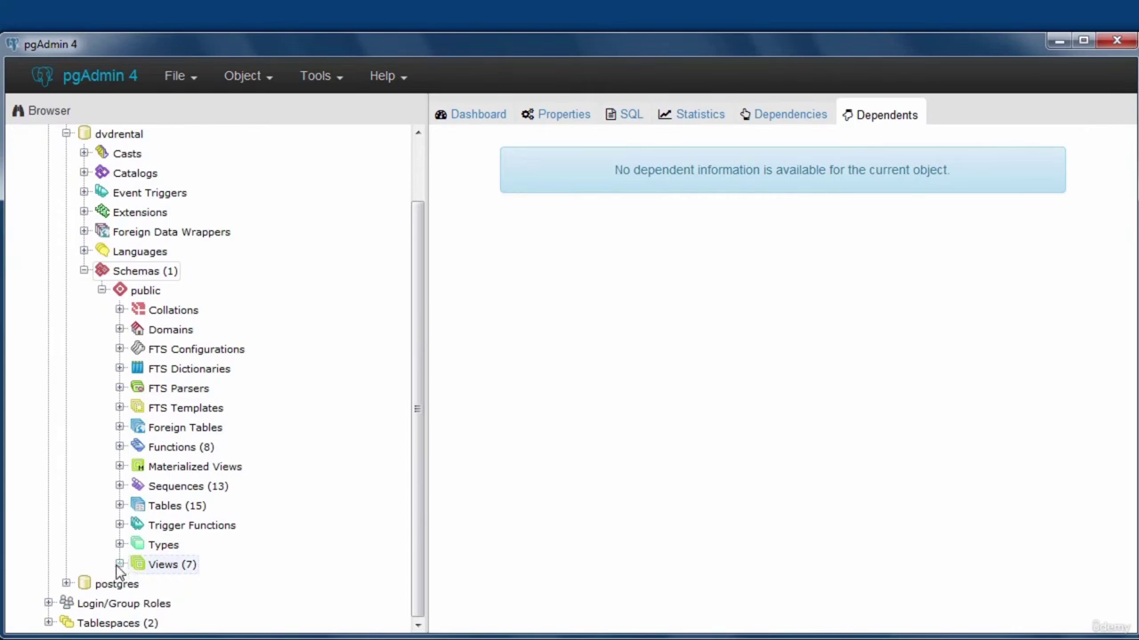
Expand the seven public views, check actor_info's four columns, then collapse it and select actor_info
left_click(119, 565)
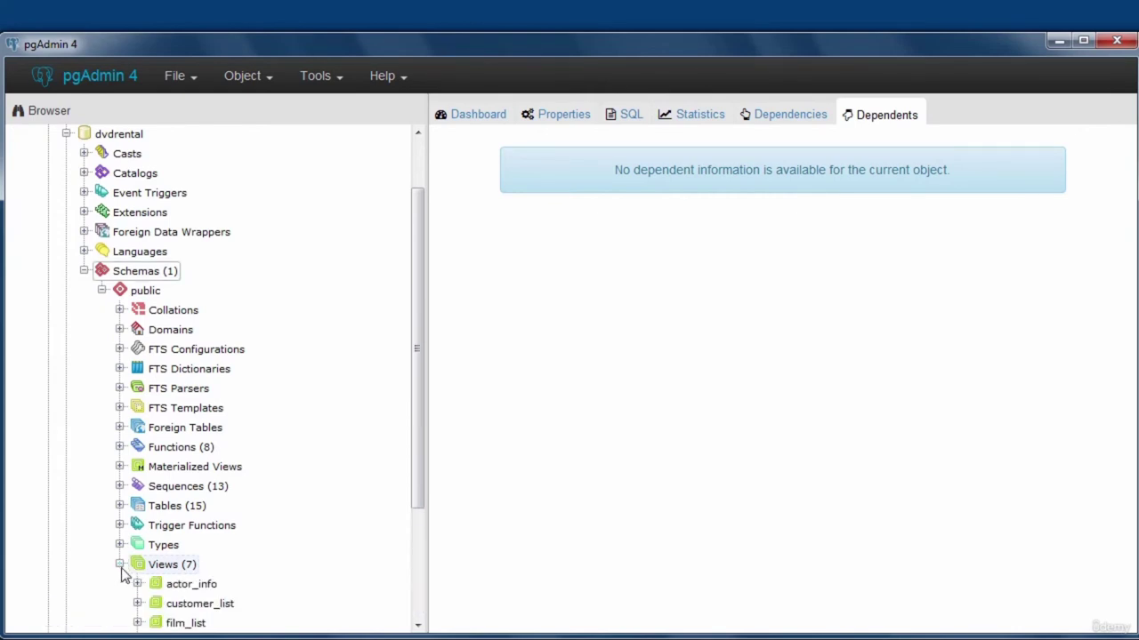
left_click_drag(421, 498, 422, 607)
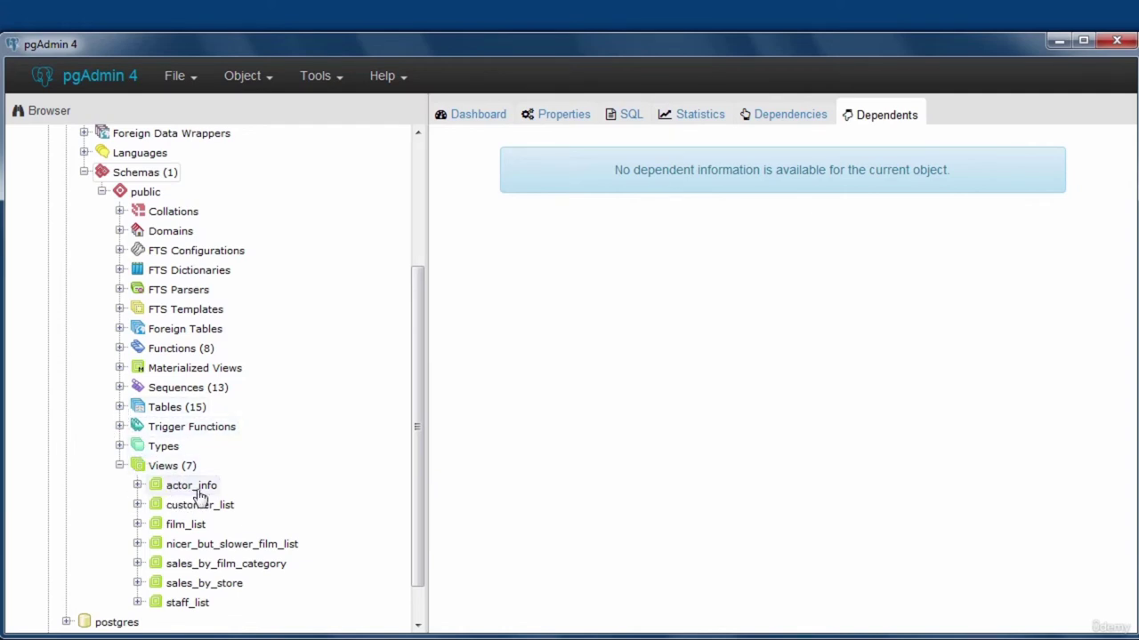
left_click(137, 485)
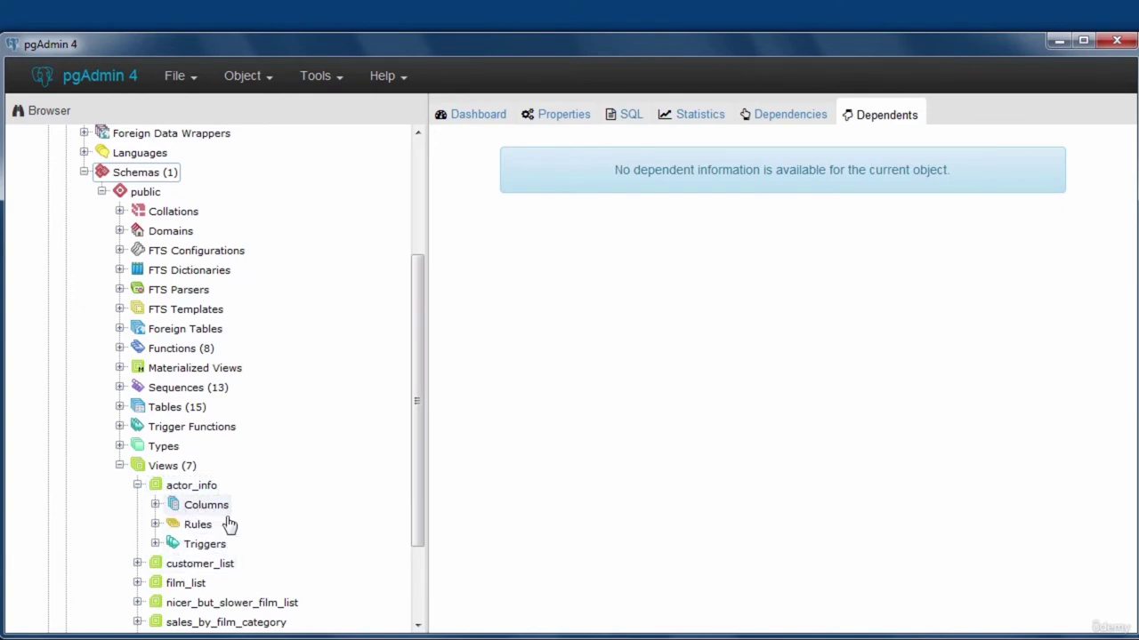
left_click(156, 506)
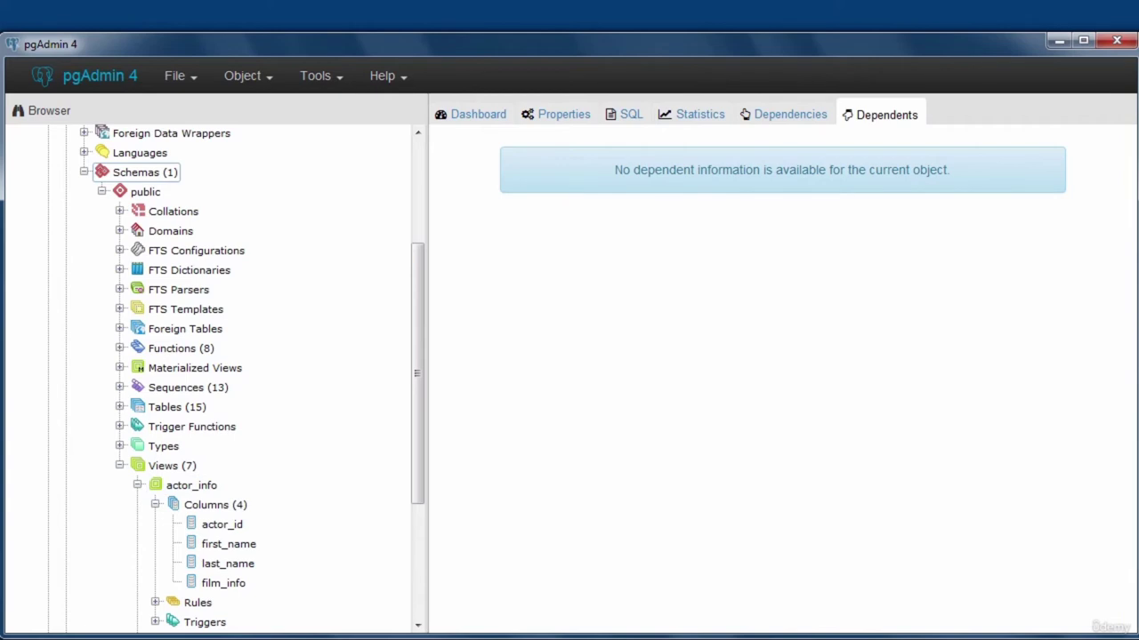
left_click(155, 504)
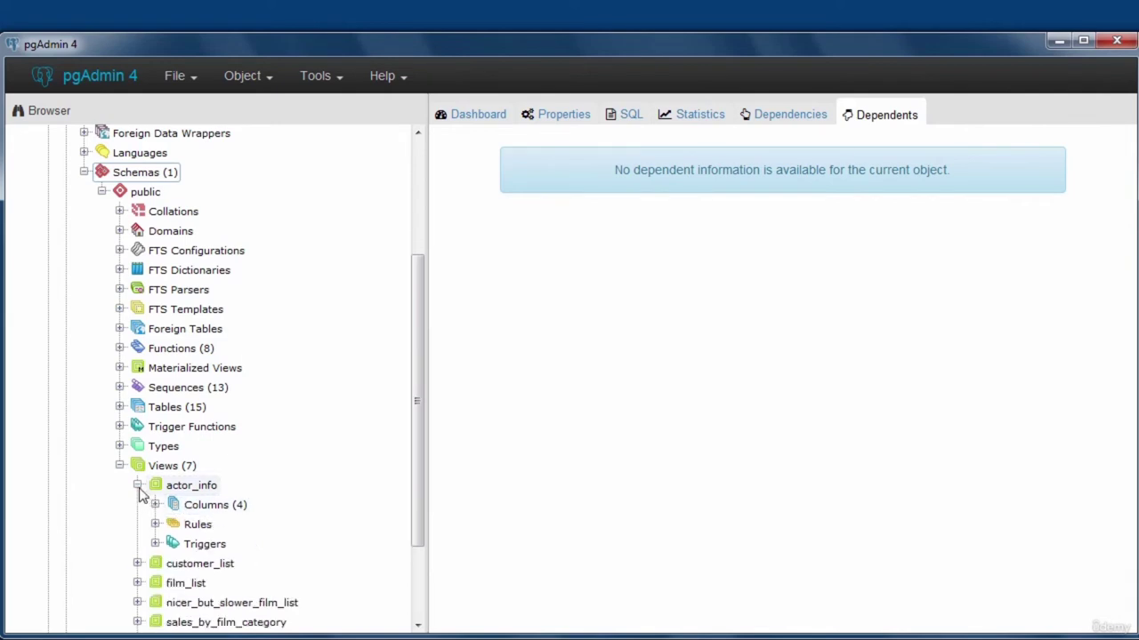
left_click(138, 485)
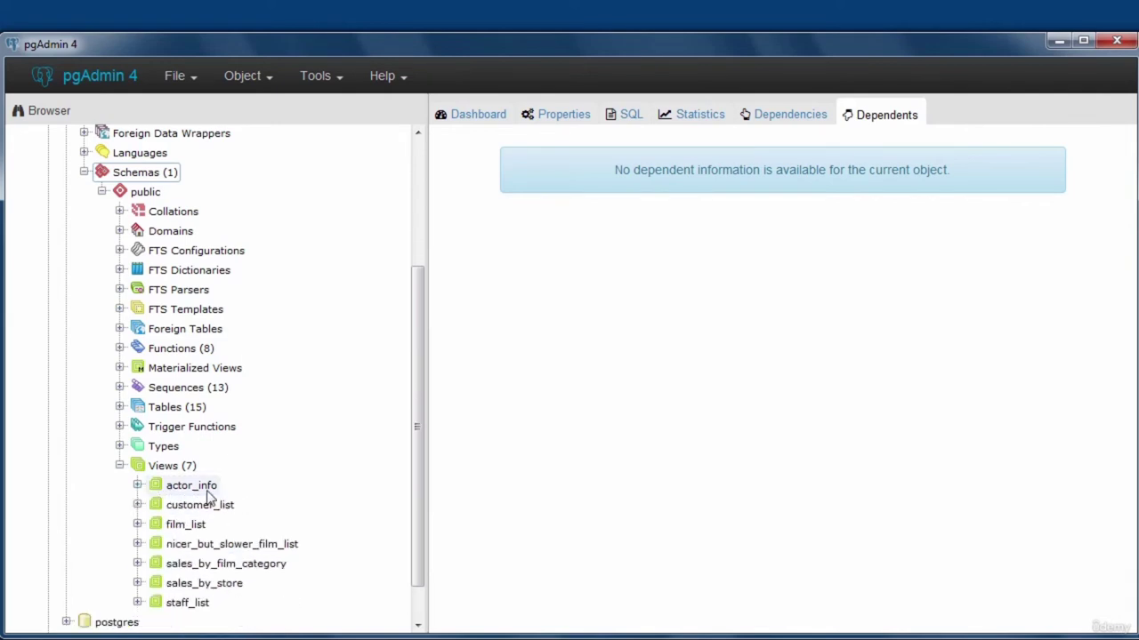
left_click(204, 494)
Open a Query Tool on dvdrental from the actor_info view's context menu
right_click(206, 494)
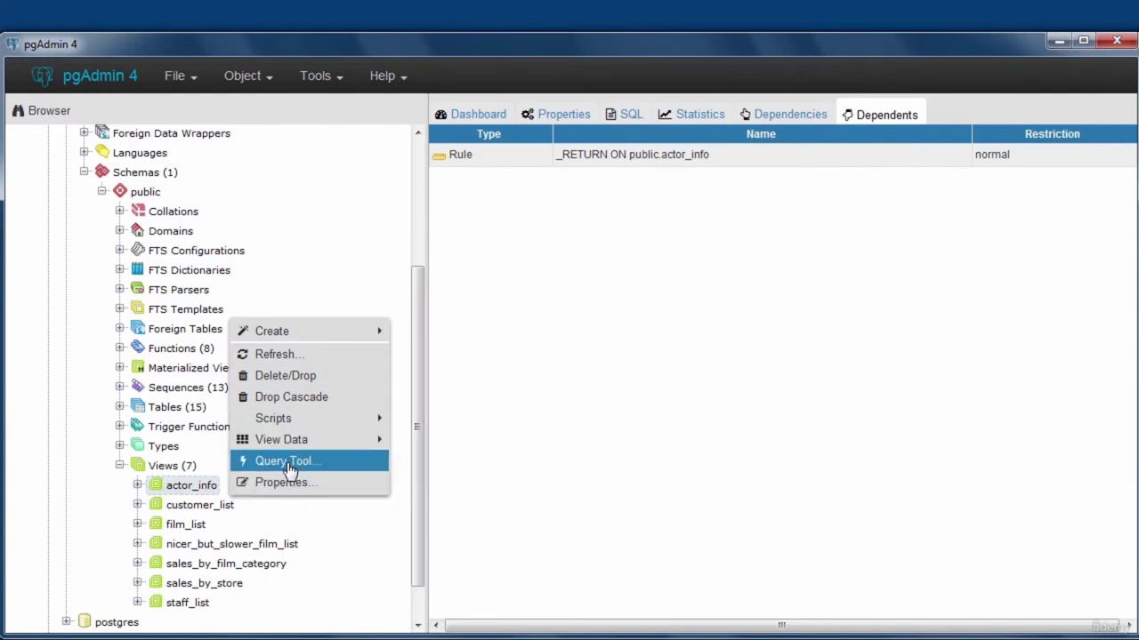
left_click(288, 464)
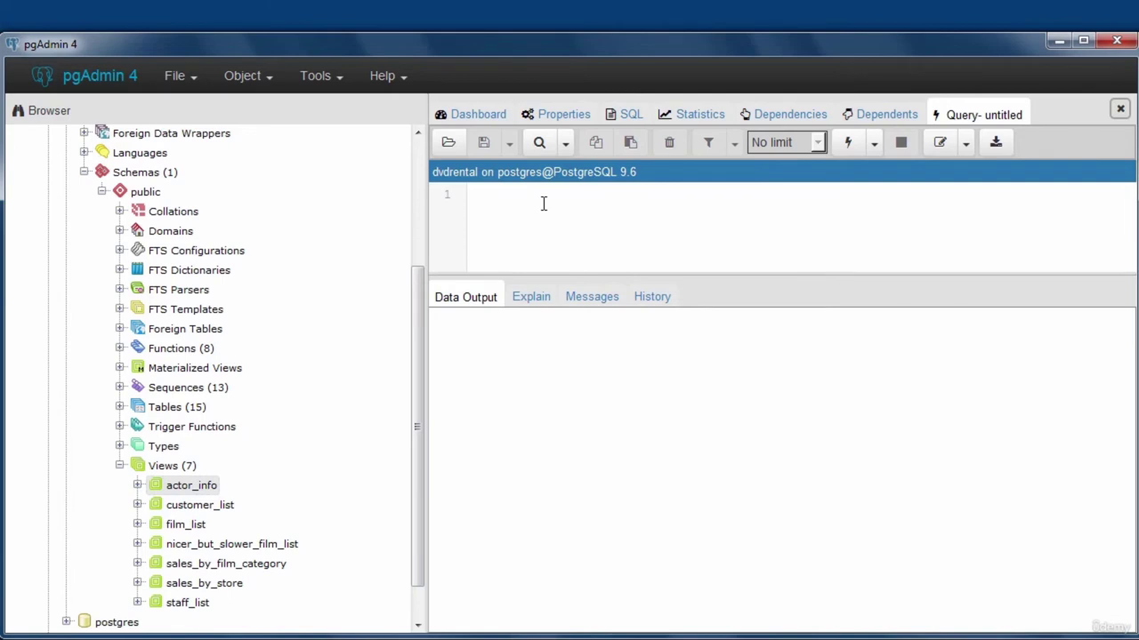
Run SELECT * FROM actor_info; to show actor ids, names and film info, then list public's tables
type("s")
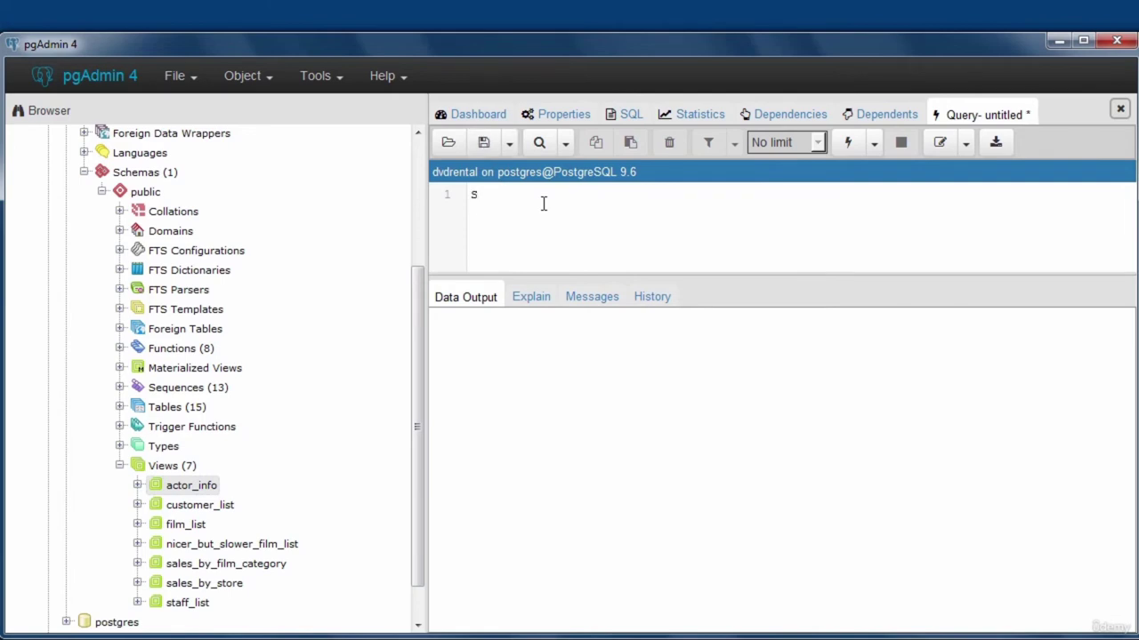
type("ELECT *")
type("FROM ")
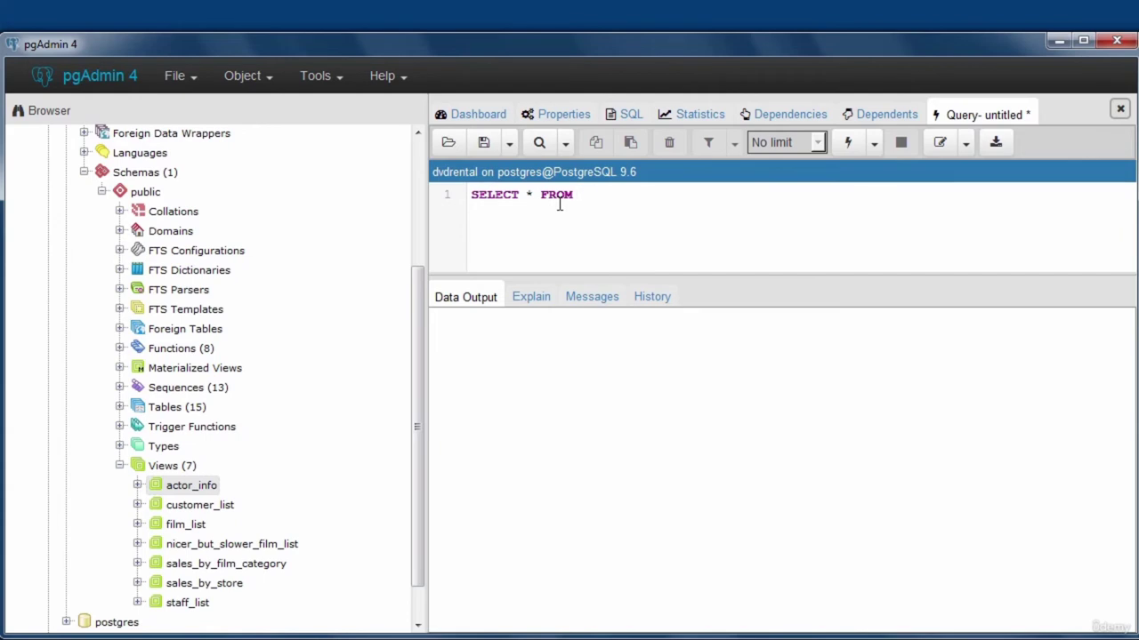
type("  actor_info;")
left_click(848, 145)
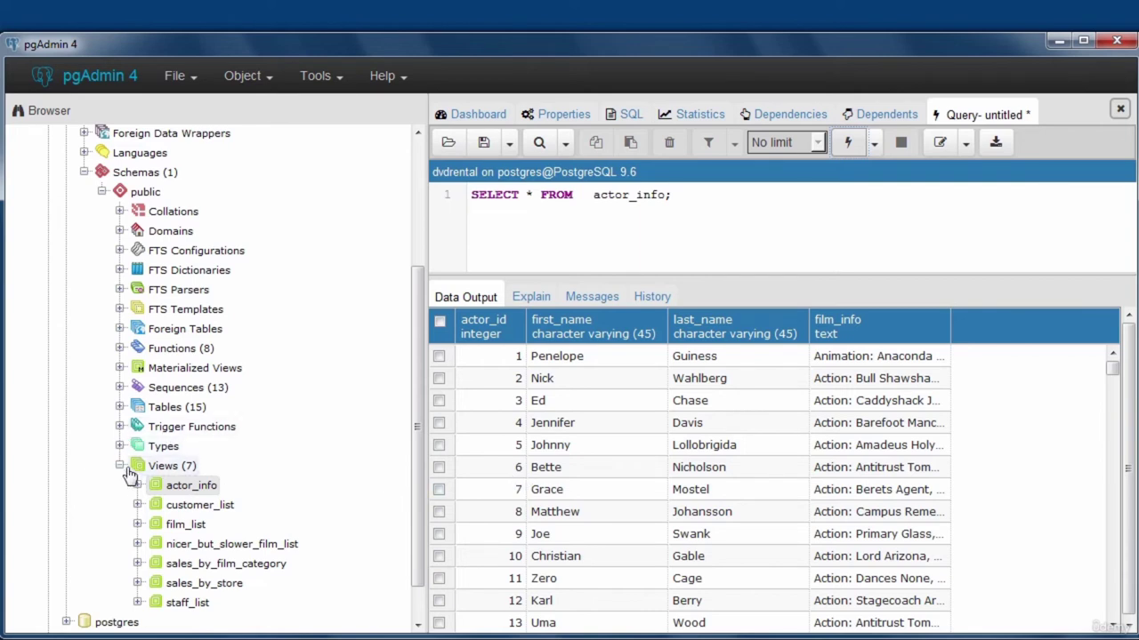
left_click(120, 407)
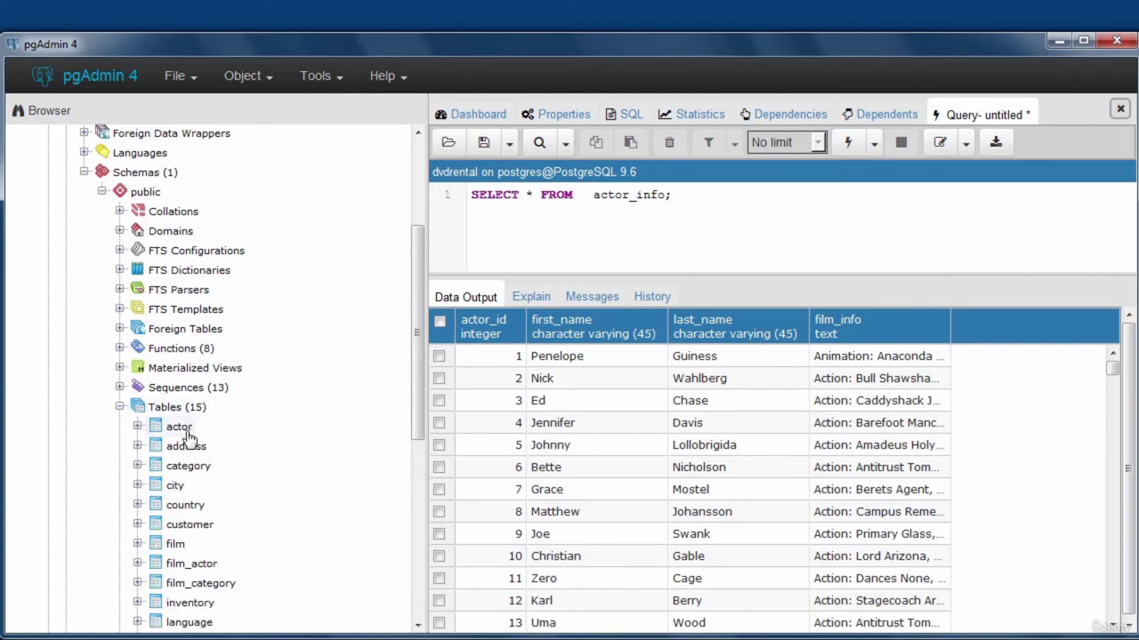
left_click(120, 407)
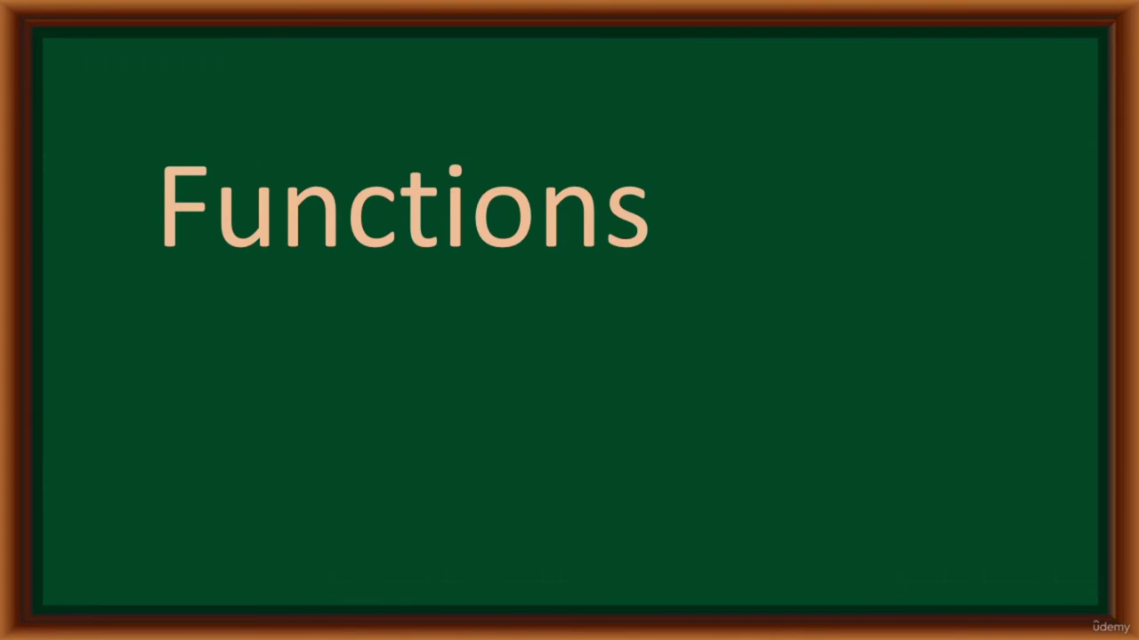
Advance the Functions slide, then expand dvdrental's schemas back in pgAdmin
key("Right")
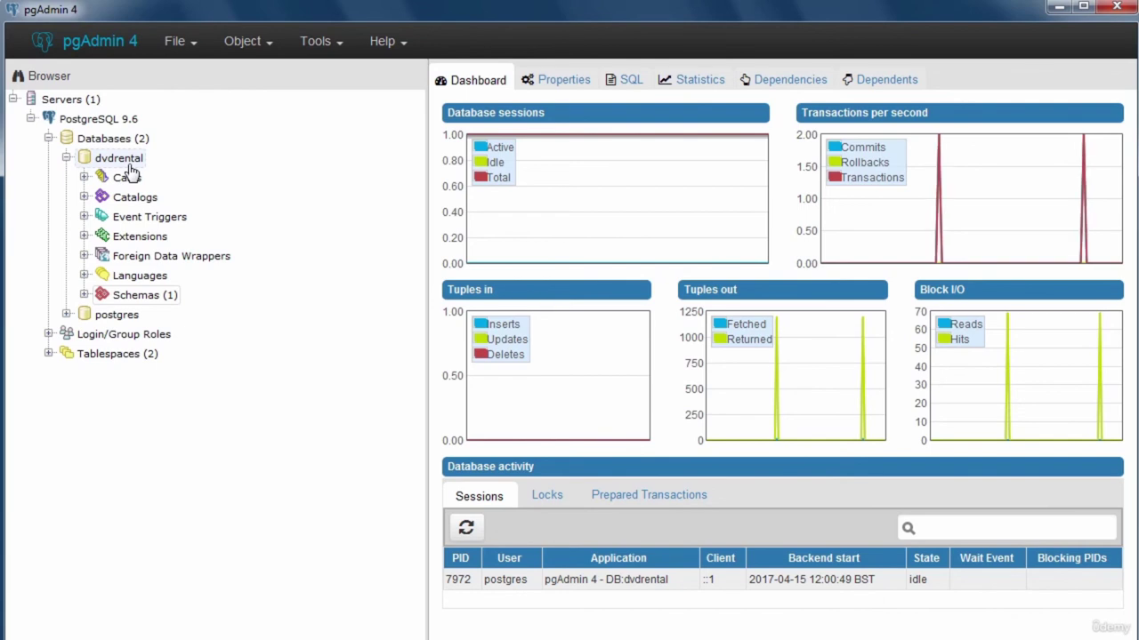
left_click(84, 295)
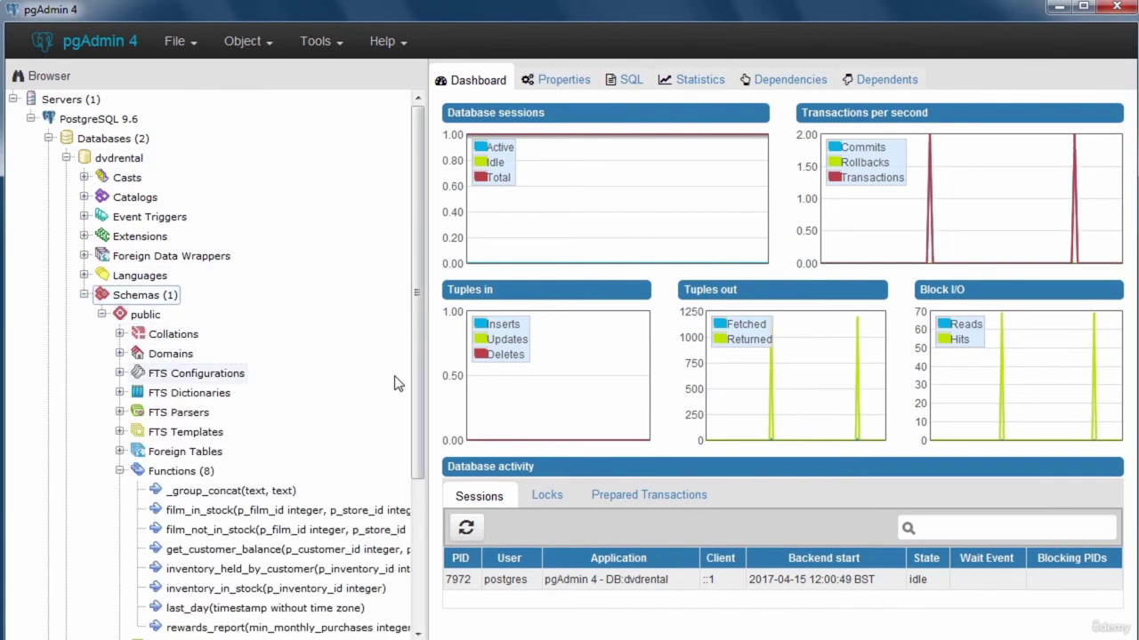
List the eight public functions, select get_customer_balance, confirm it has no dependents, and bring up its context menu
scroll(175, 393, "down", 5)
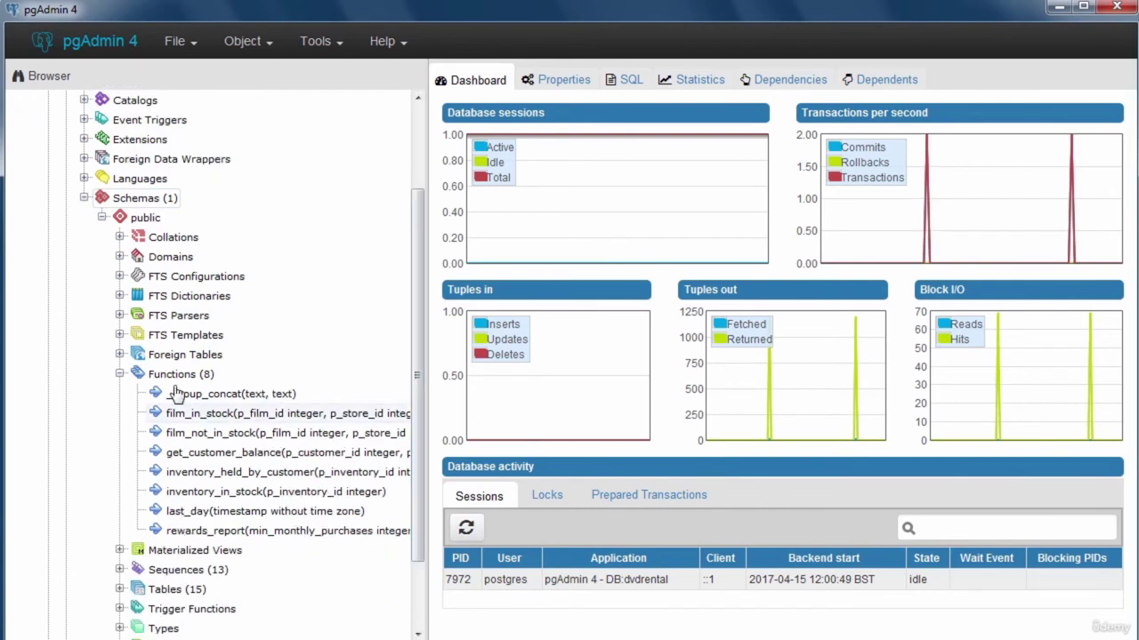
left_click(119, 374)
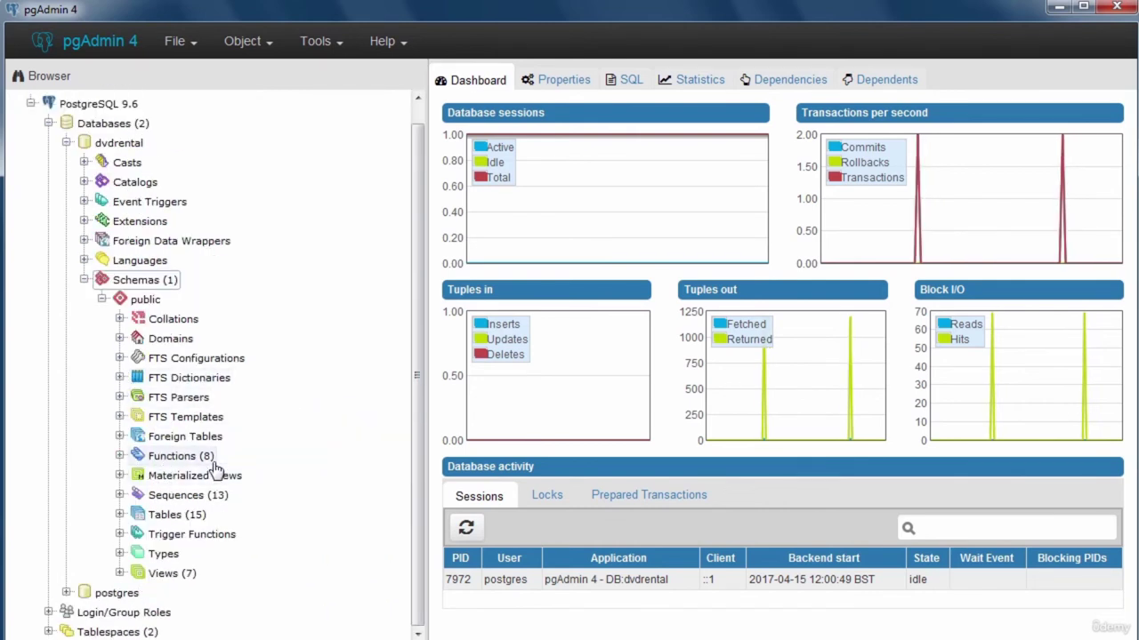
left_click(119, 456)
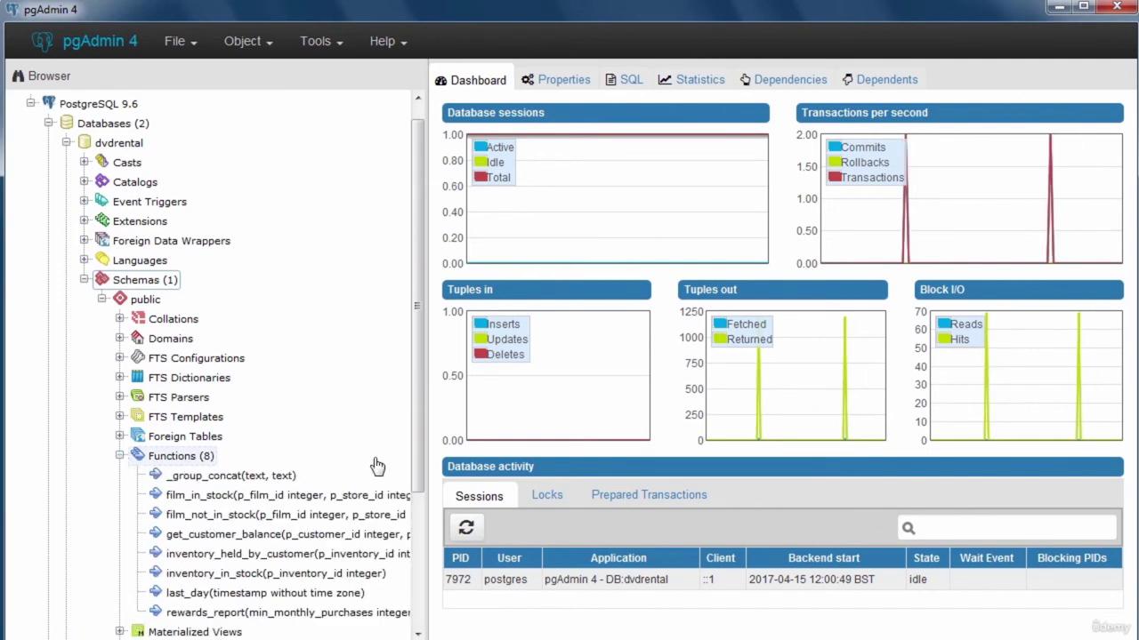
left_click(418, 541)
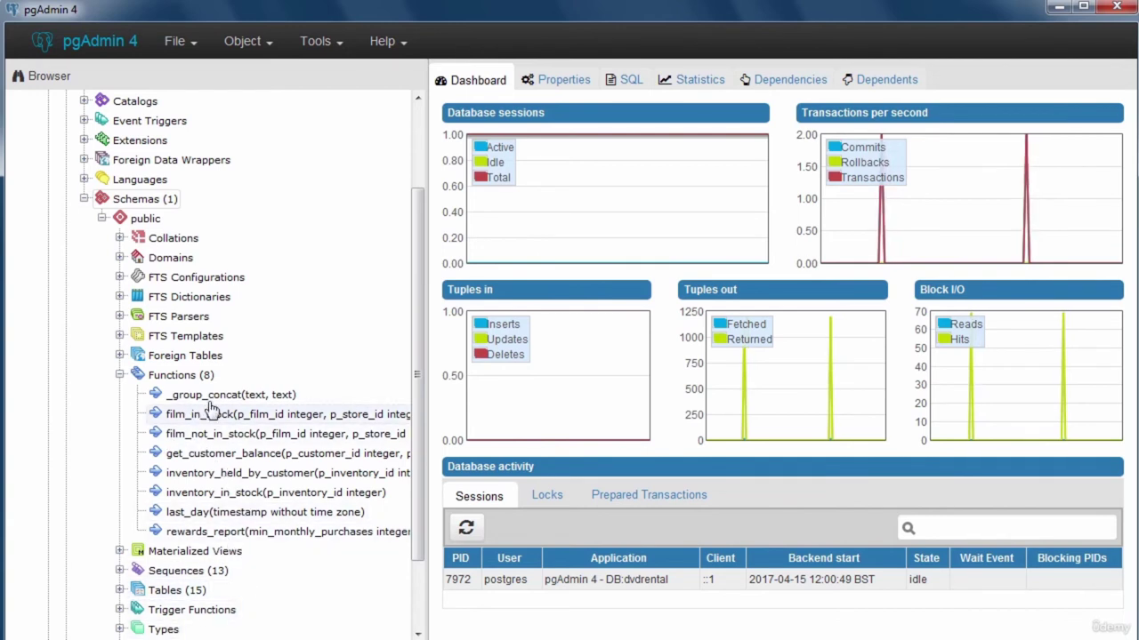
left_click(187, 552)
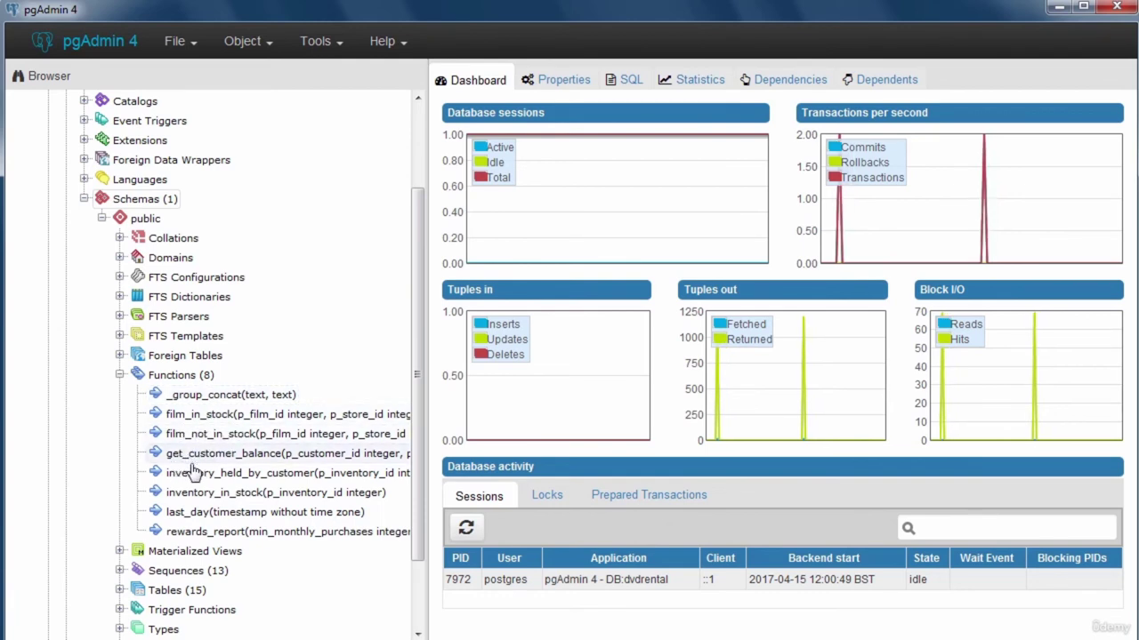
left_click(298, 458)
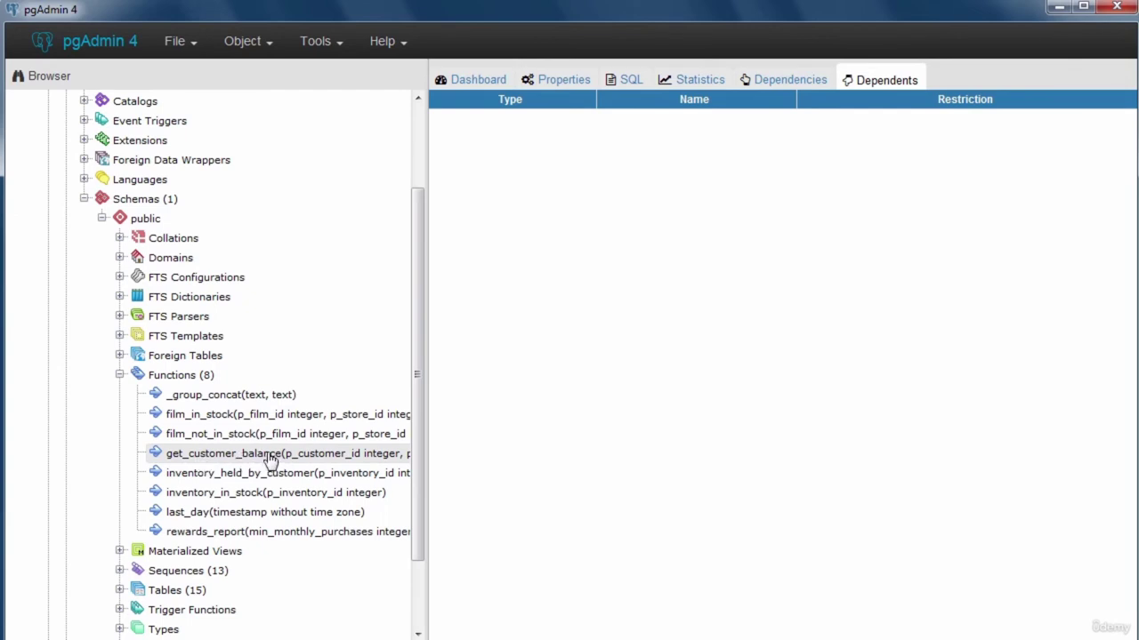
right_click(290, 455)
Show get_customer_balance's Definition in a widened Properties window and scroll through its plpgsql code
left_click(336, 448)
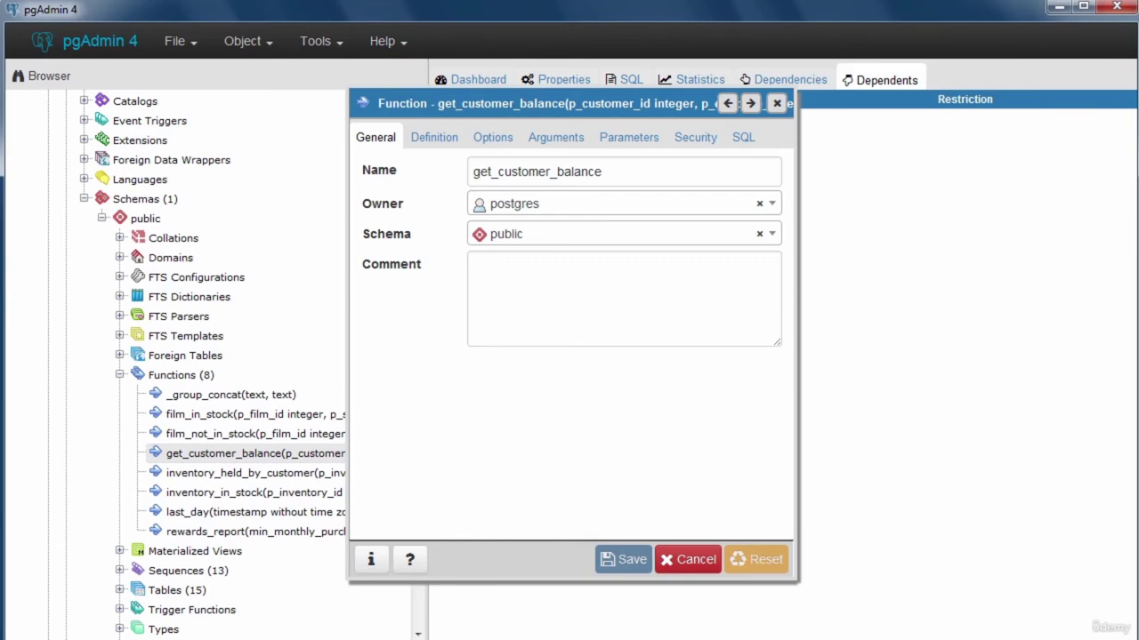
left_click(426, 146)
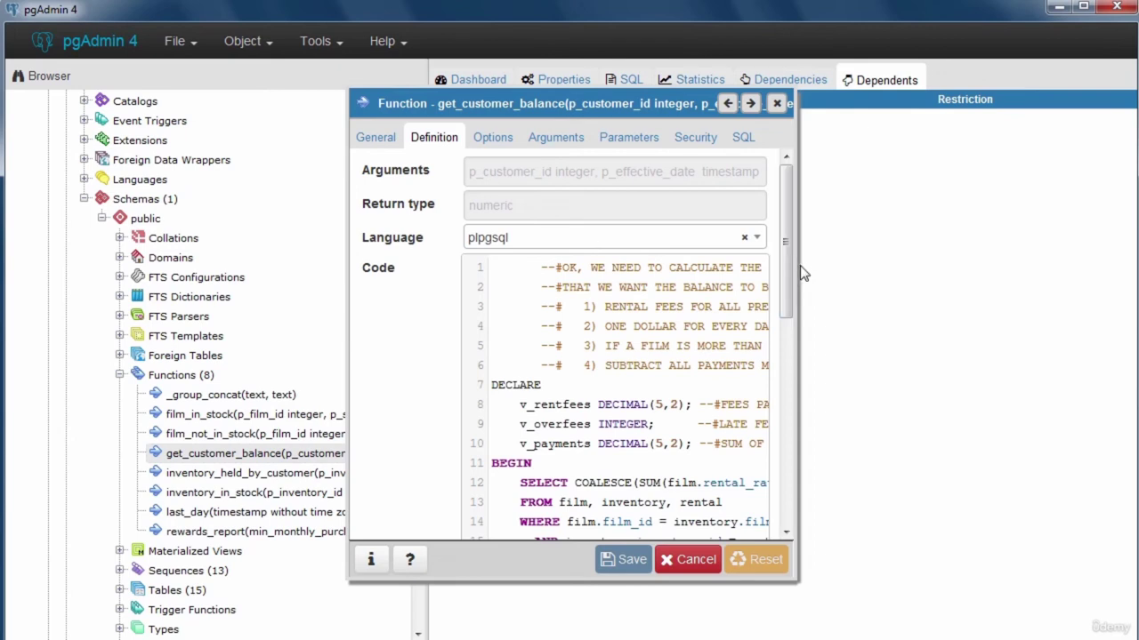
left_click_drag(795, 267, 1109, 275)
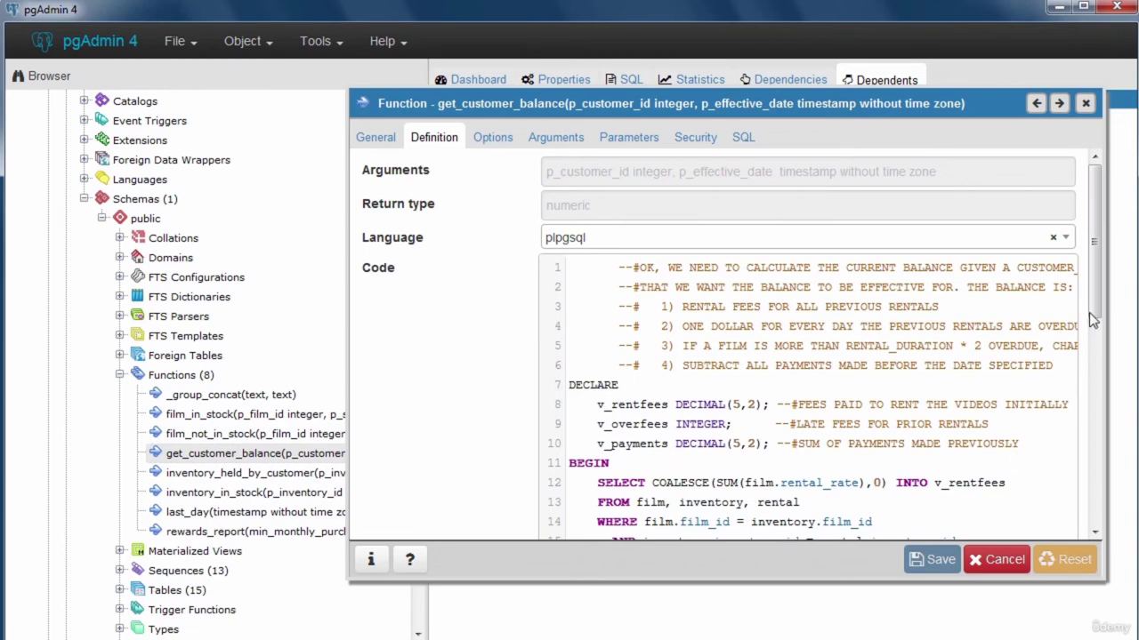
left_click_drag(1094, 316, 1094, 526)
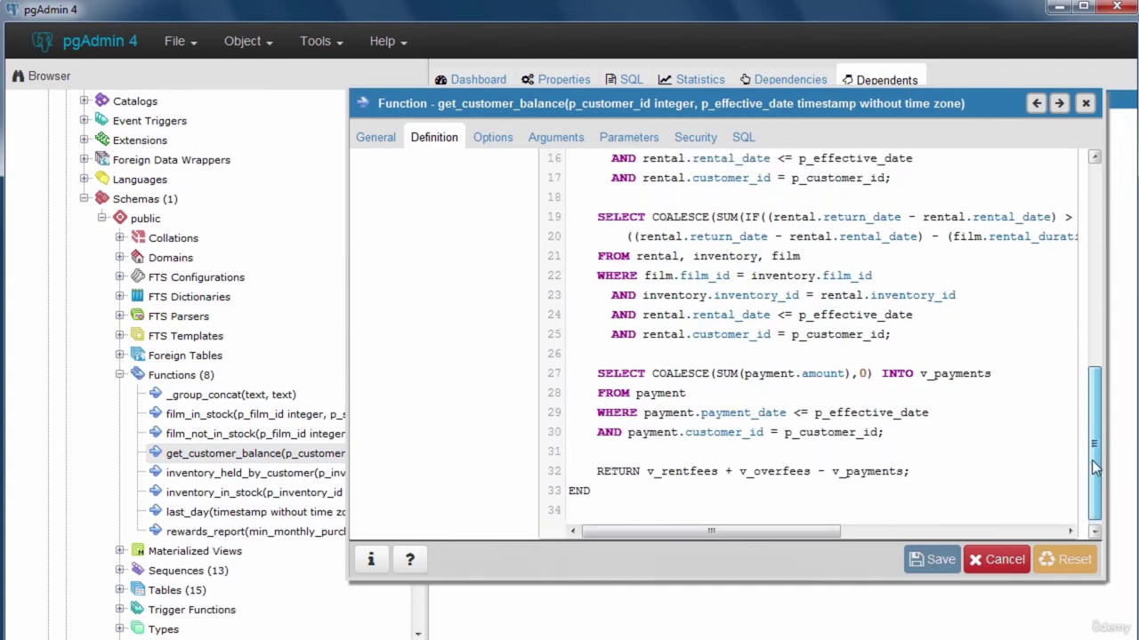
scroll(705, 367, "up", 3)
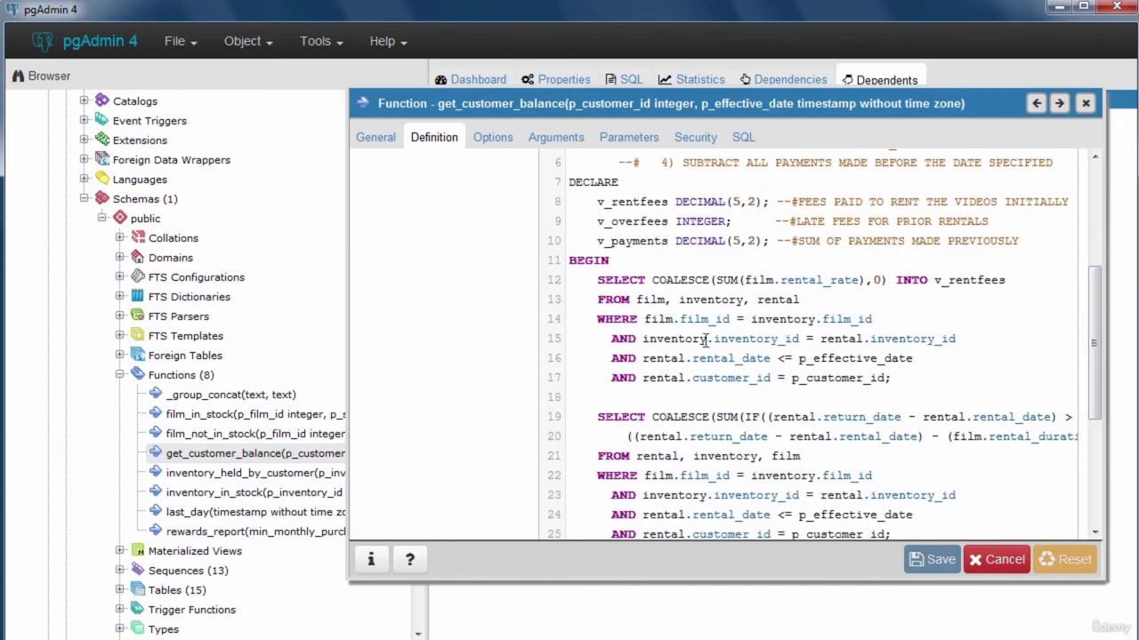
left_click_drag(1103, 352, 1101, 276)
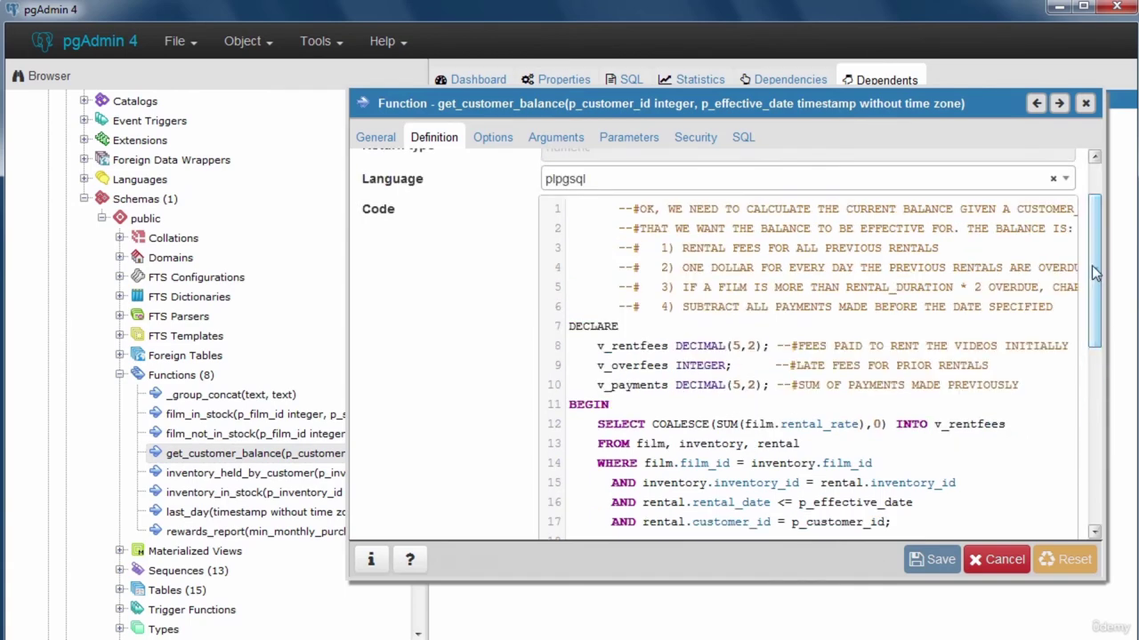
Review the Options, Arguments, Parameters, Security and SQL tabs, then cancel the dialog unsaved
left_click(495, 139)
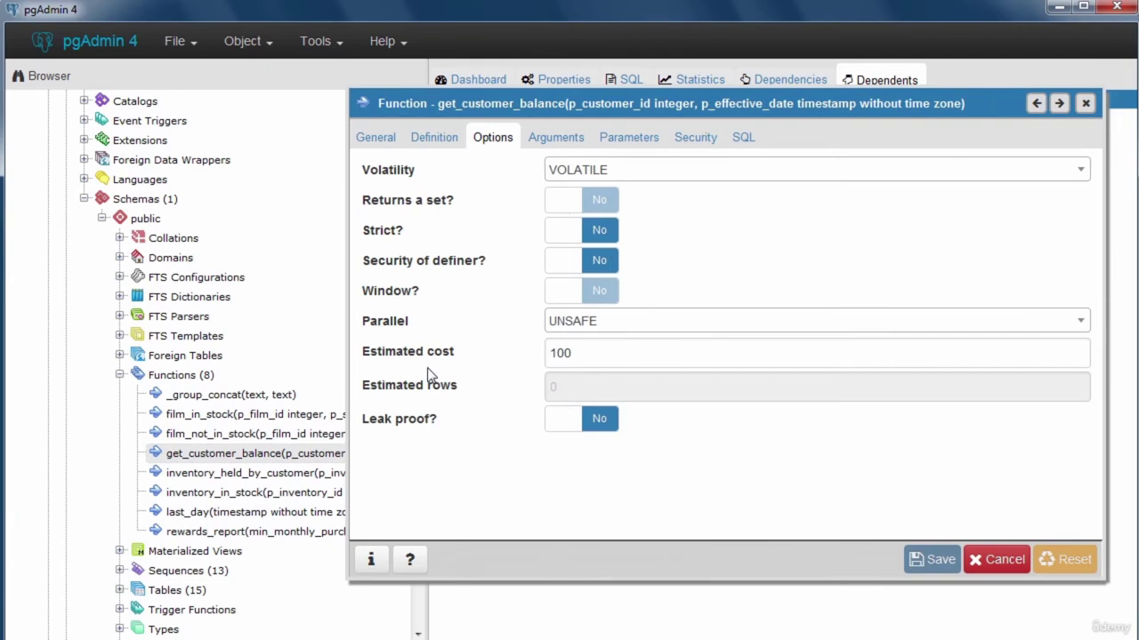
left_click(555, 141)
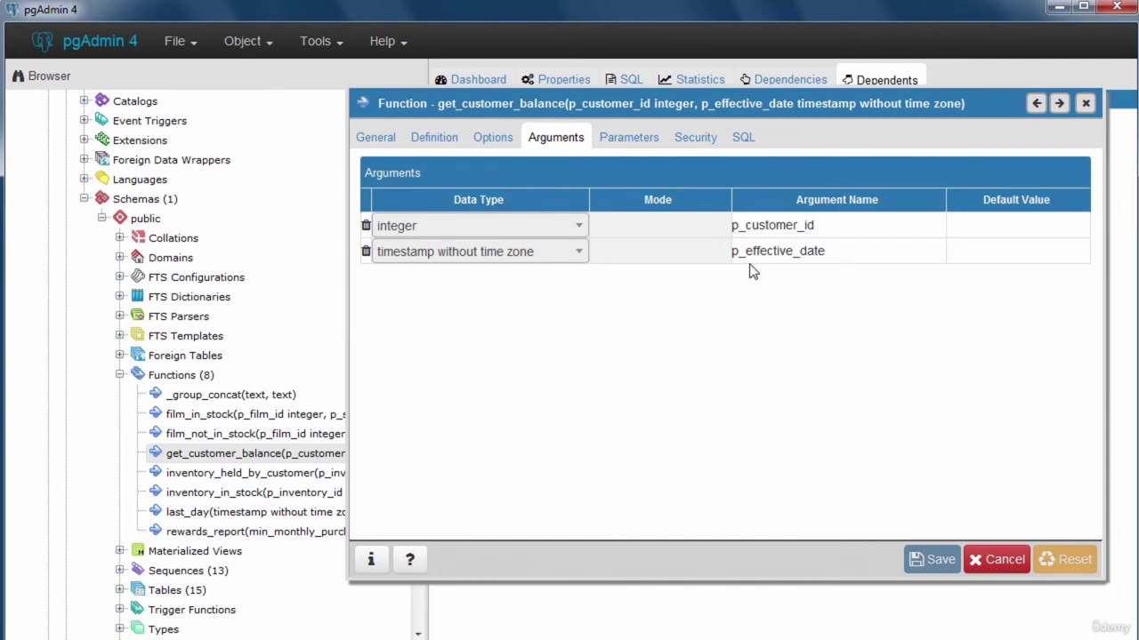
left_click(642, 142)
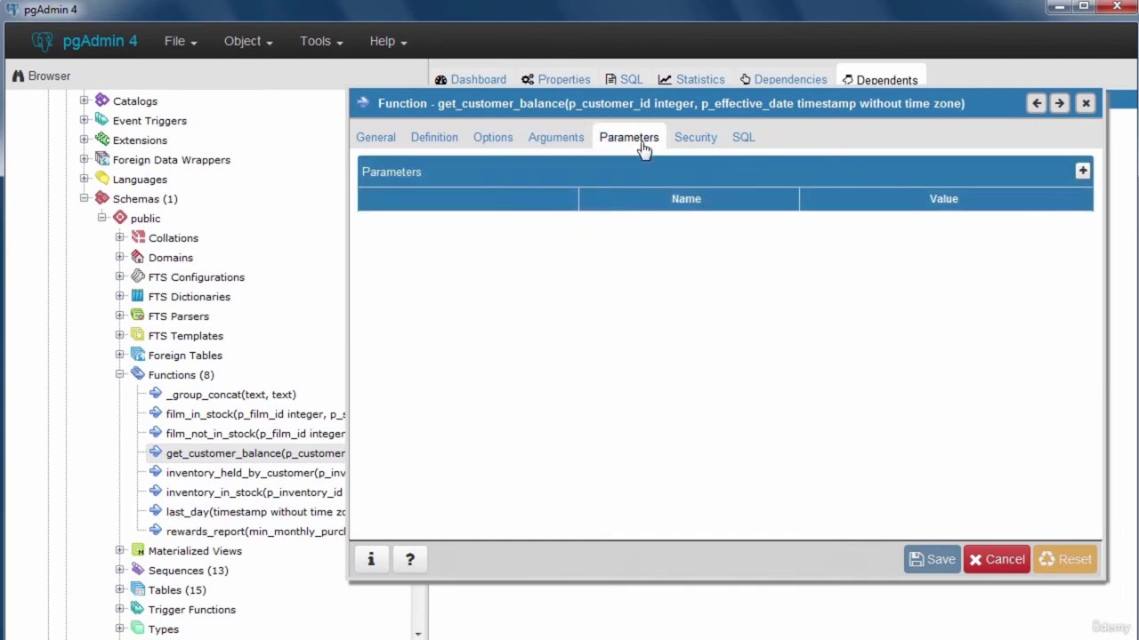
left_click(692, 149)
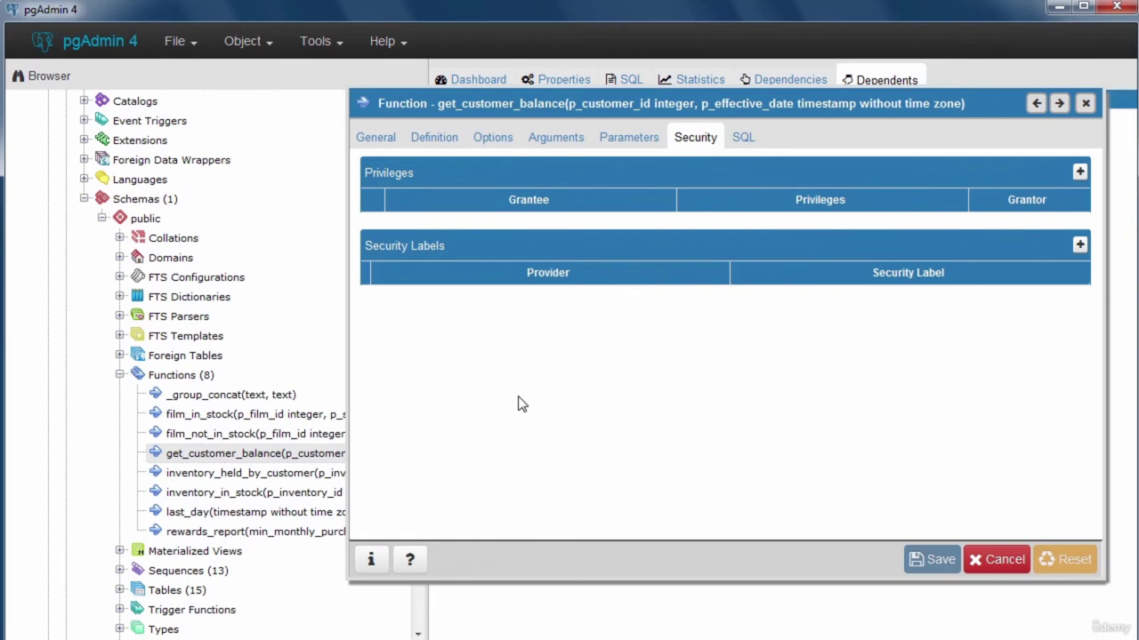
left_click(739, 144)
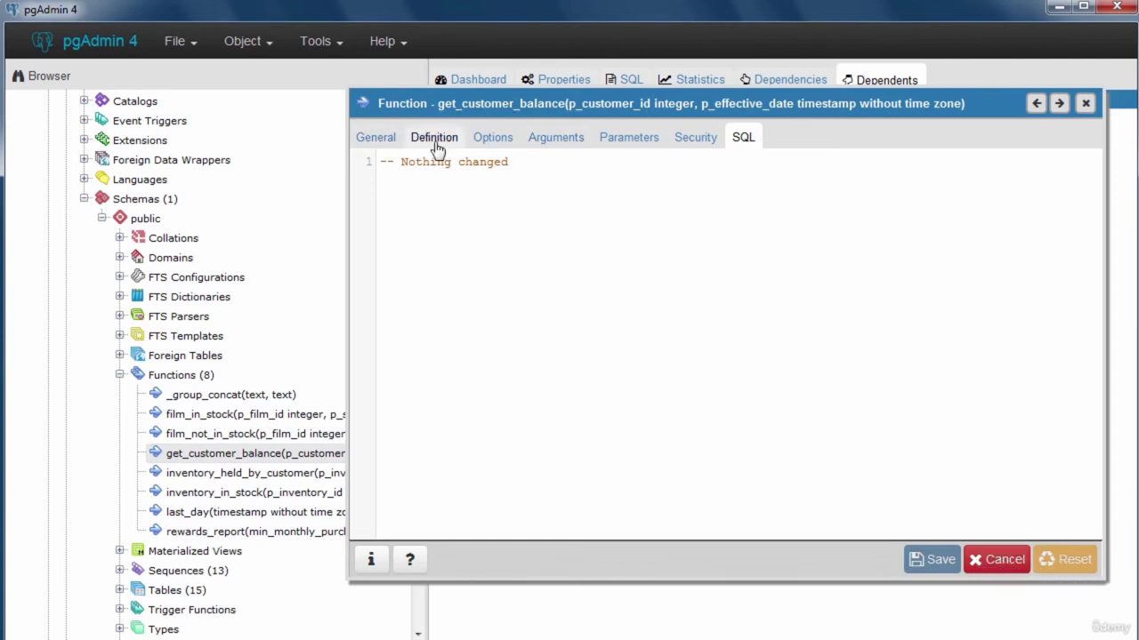
left_click(1008, 567)
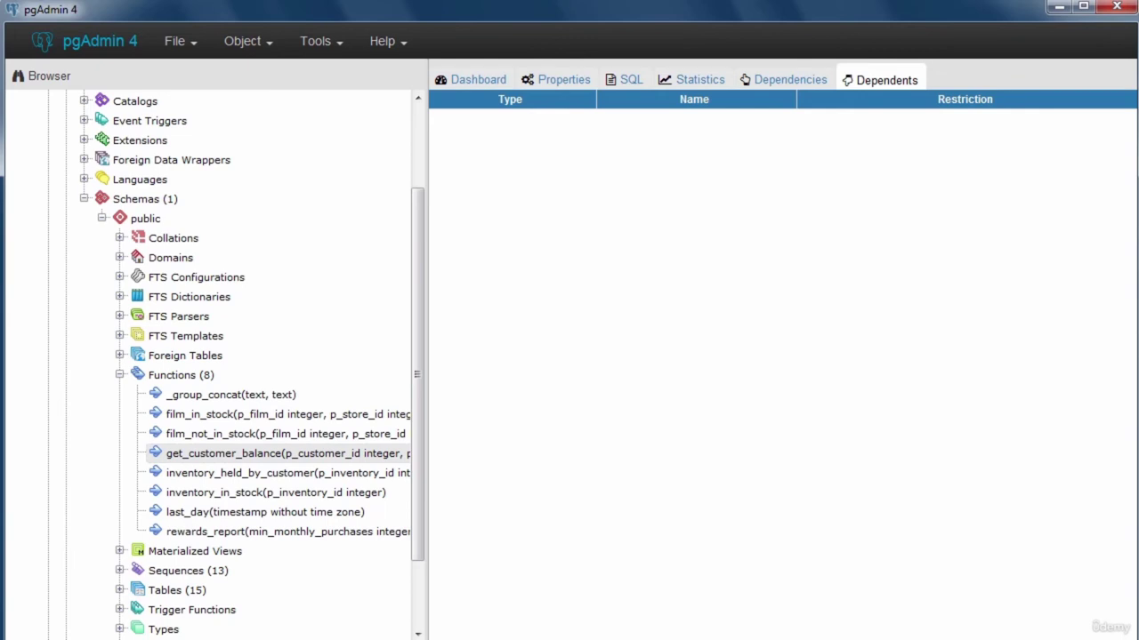
Select rewards_report in the Functions tree, then bring up _group_concat's context menu
left_click(285, 532)
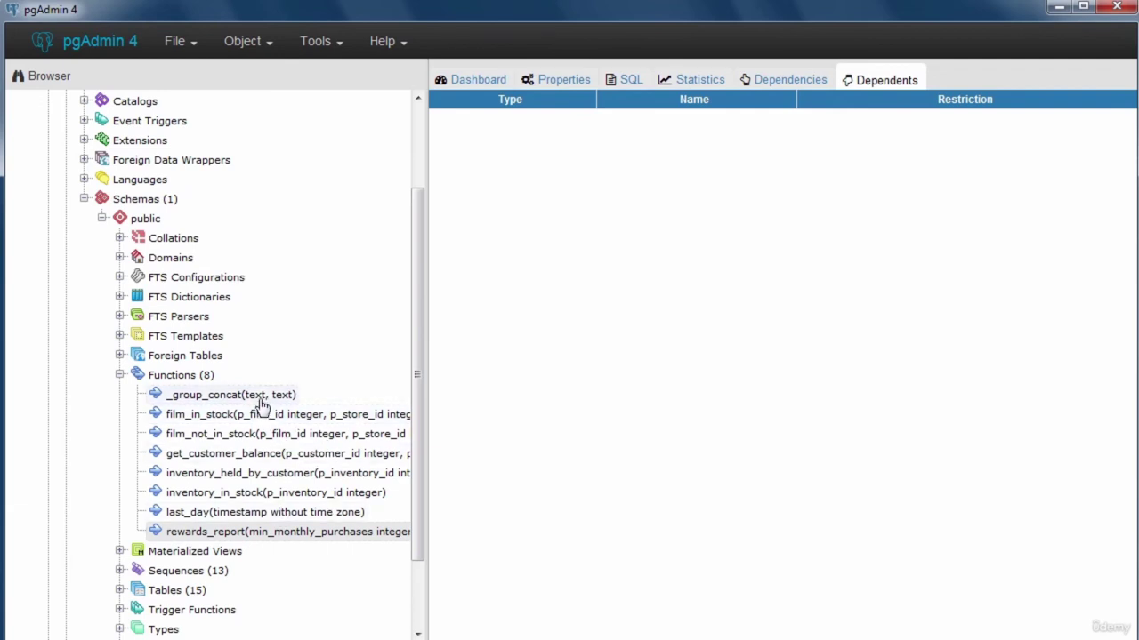
right_click(260, 402)
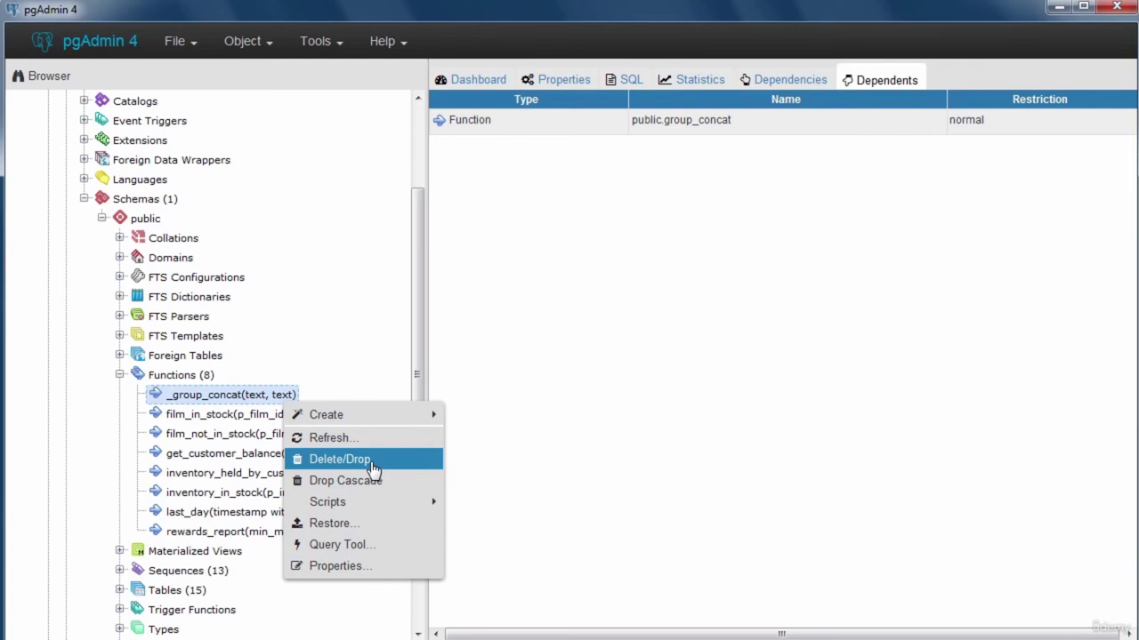
Look over _group_concat's Create and Scripts submenus, then dismiss the menu without choosing anything
mouse_move(347, 420)
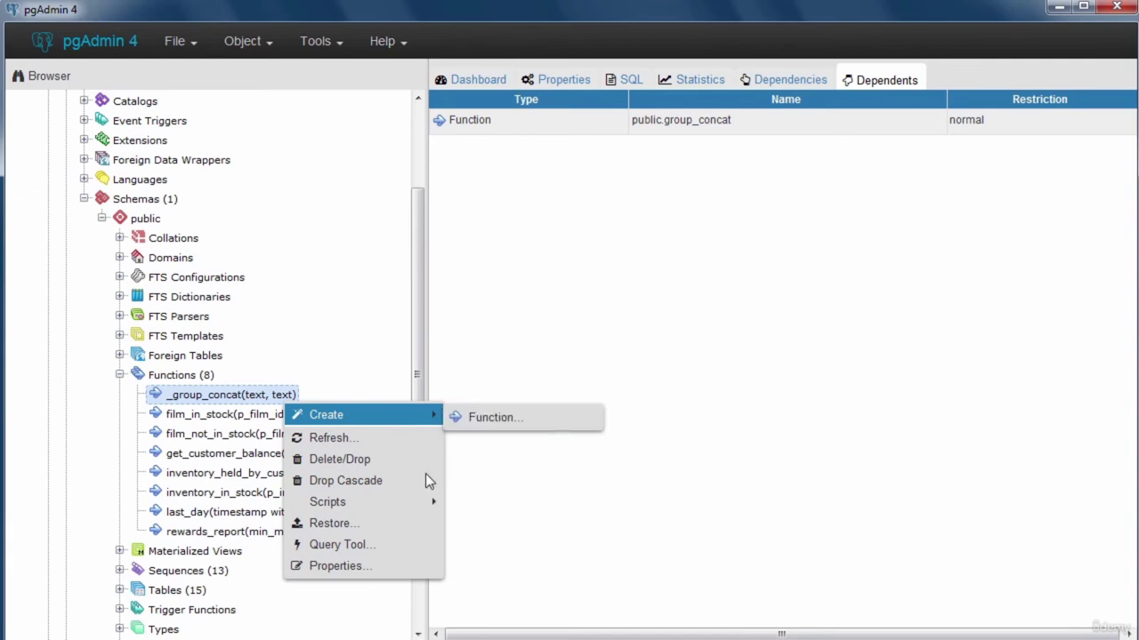
mouse_move(393, 508)
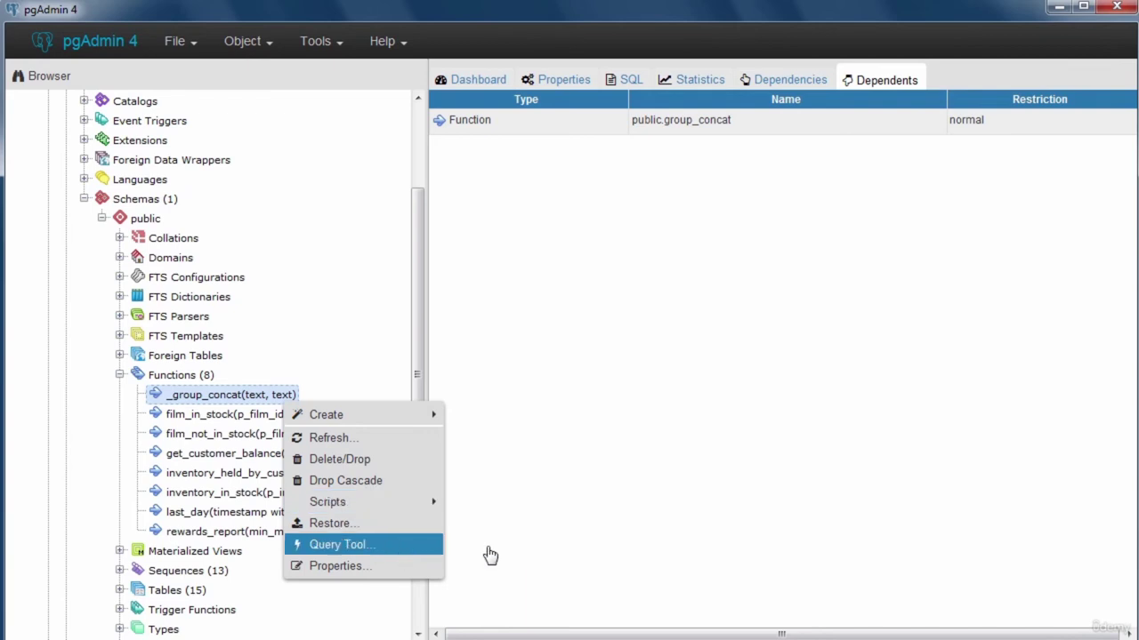
left_click(353, 360)
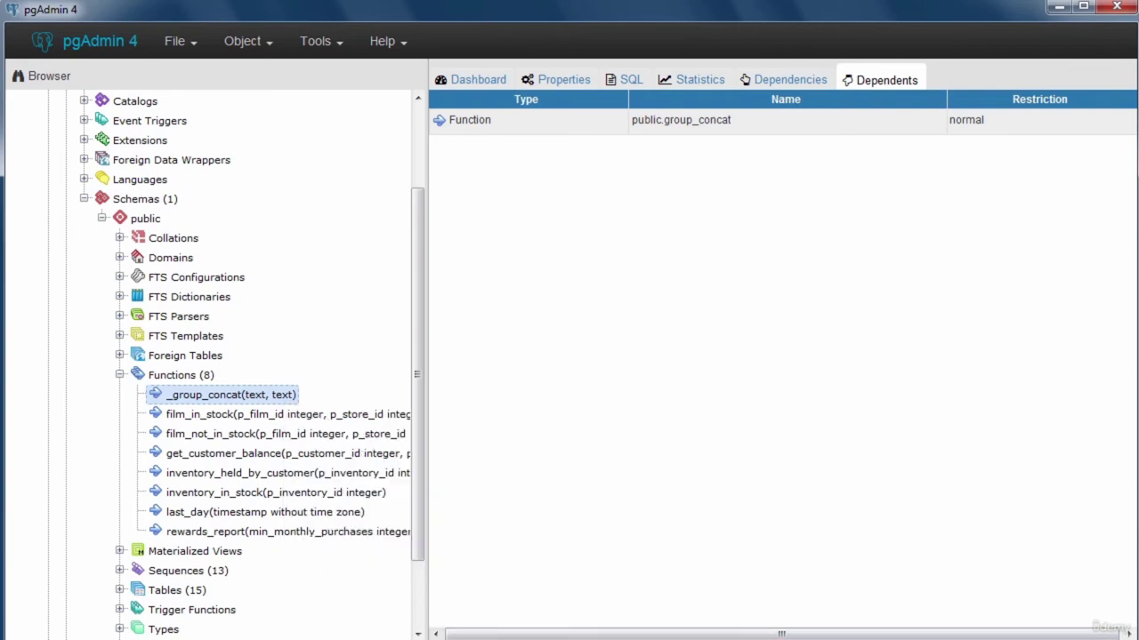
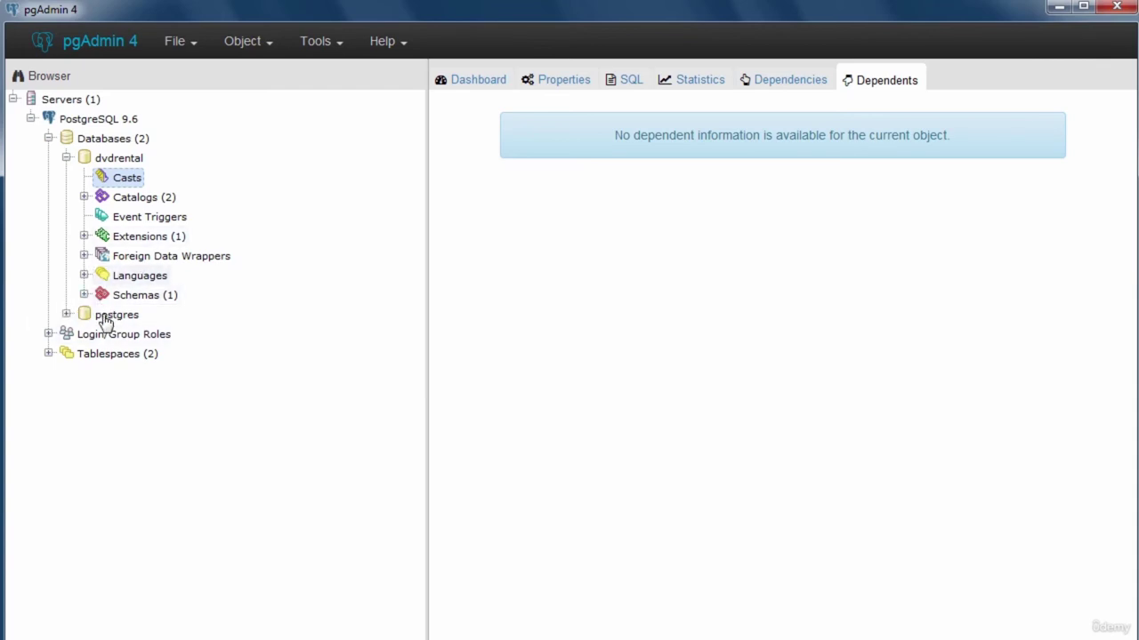
Expand Schemas and then public under dvdrental to list the schema's object types
left_click(83, 295)
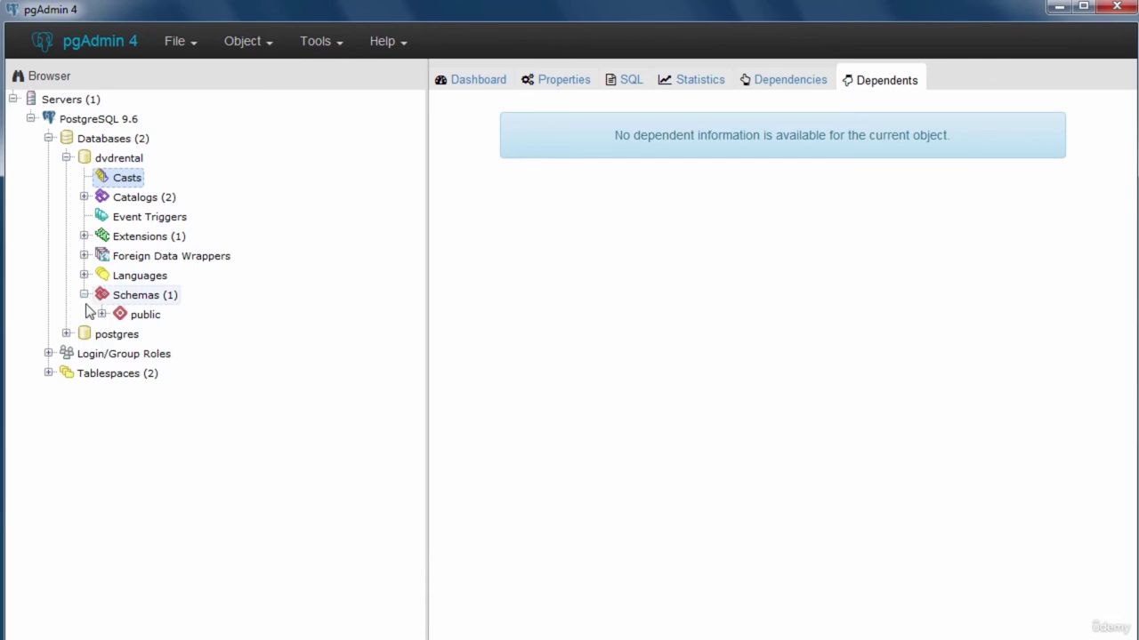
left_click(102, 315)
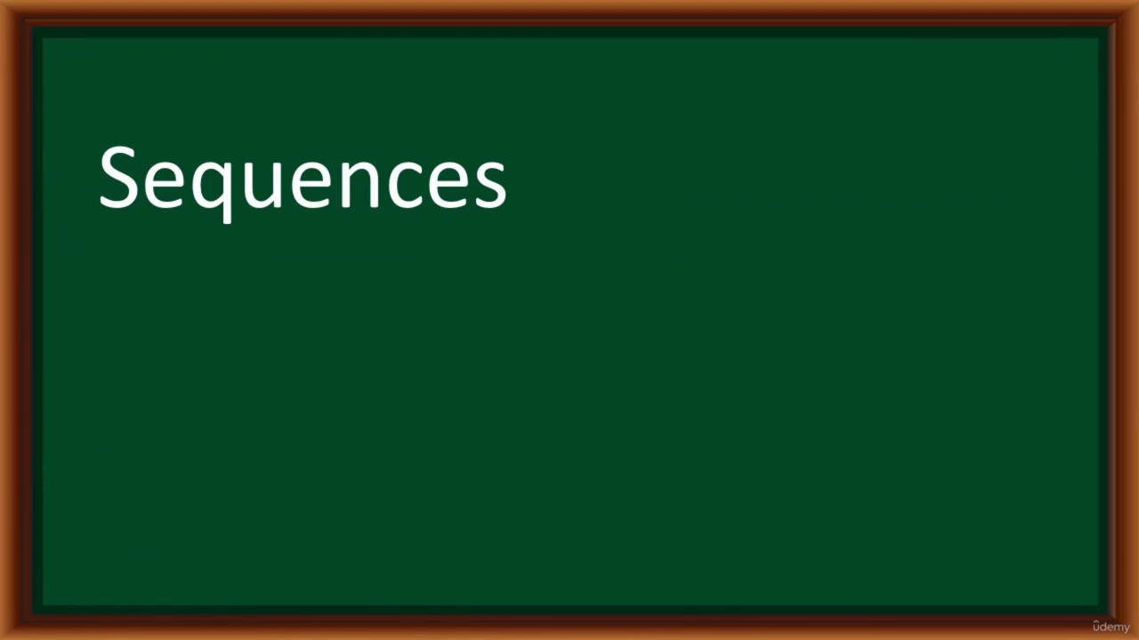
Advance the Sequences slide to reveal 'Used to manage auto-increment columns'
key("Right")
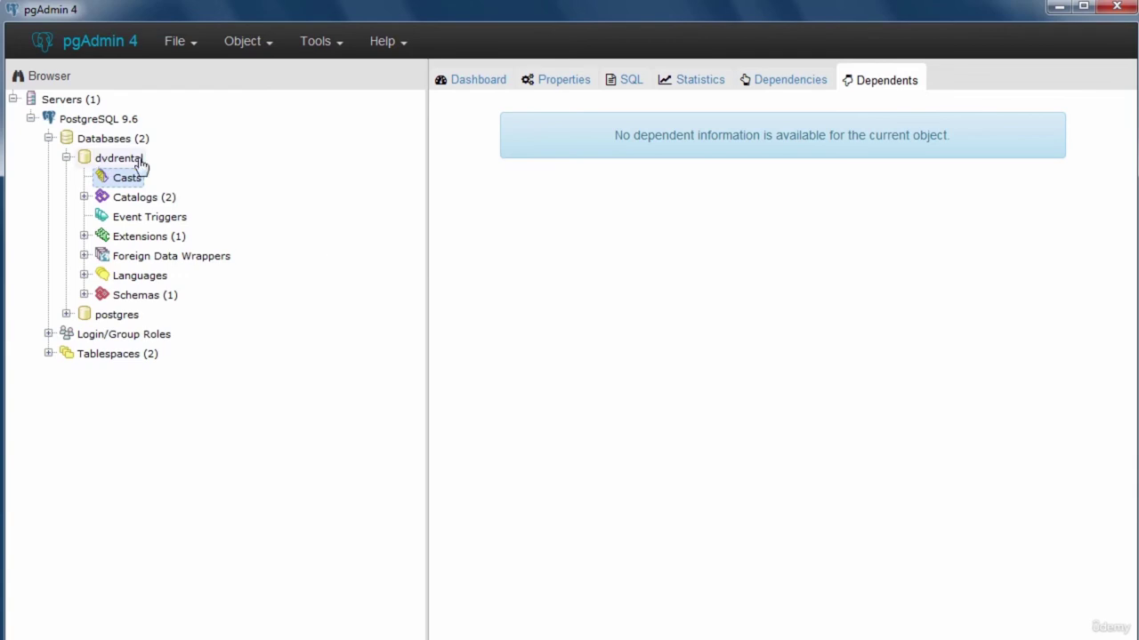
List the 13 sequences under dvdrental's public schema and show address_address_id_seq's dependents
left_click(65, 160)
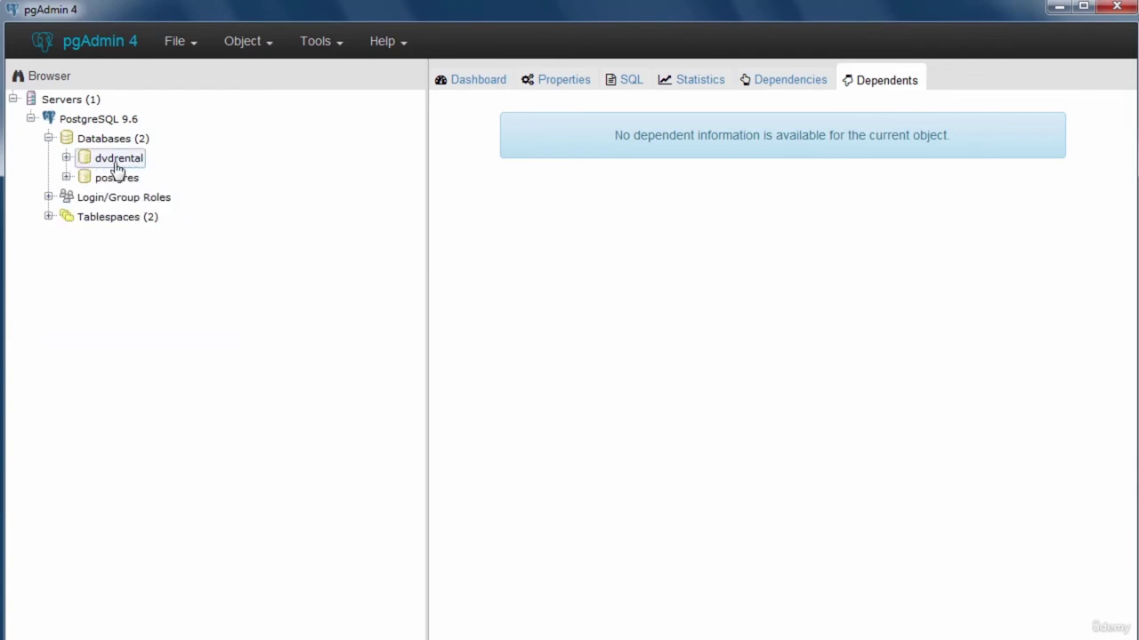
left_click(66, 158)
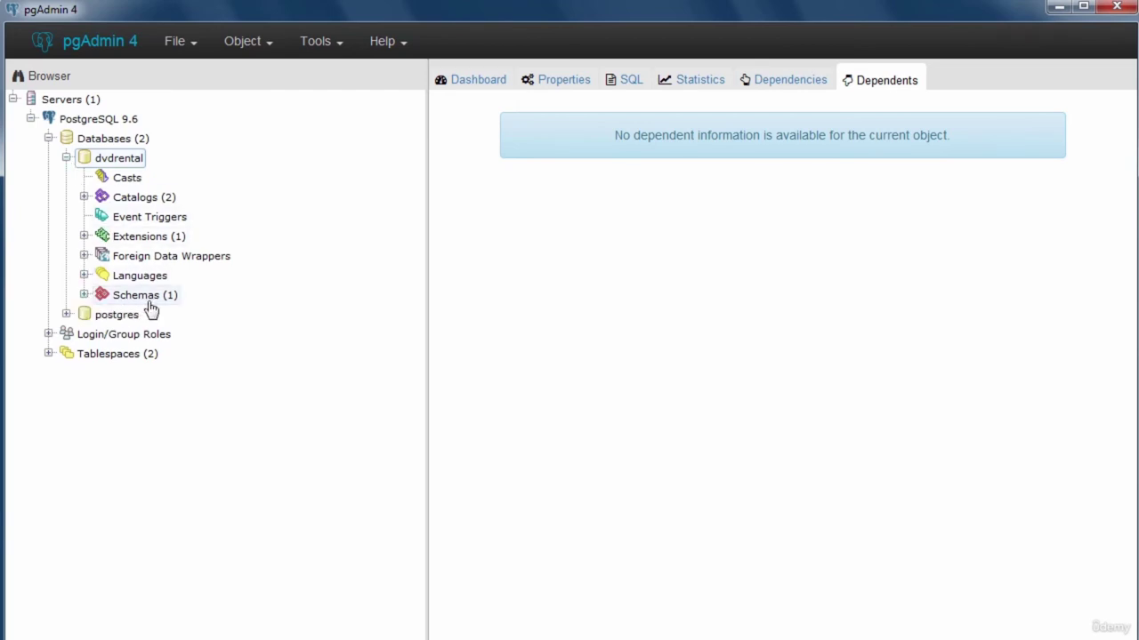
left_click(85, 296)
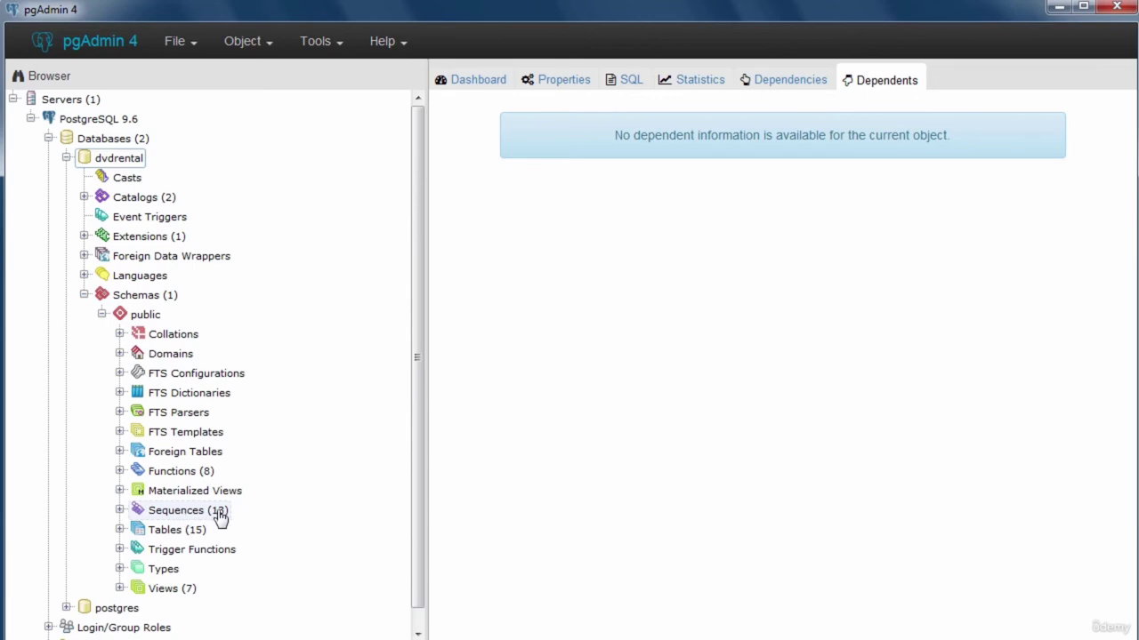
left_click(119, 510)
left_click_drag(422, 409, 423, 491)
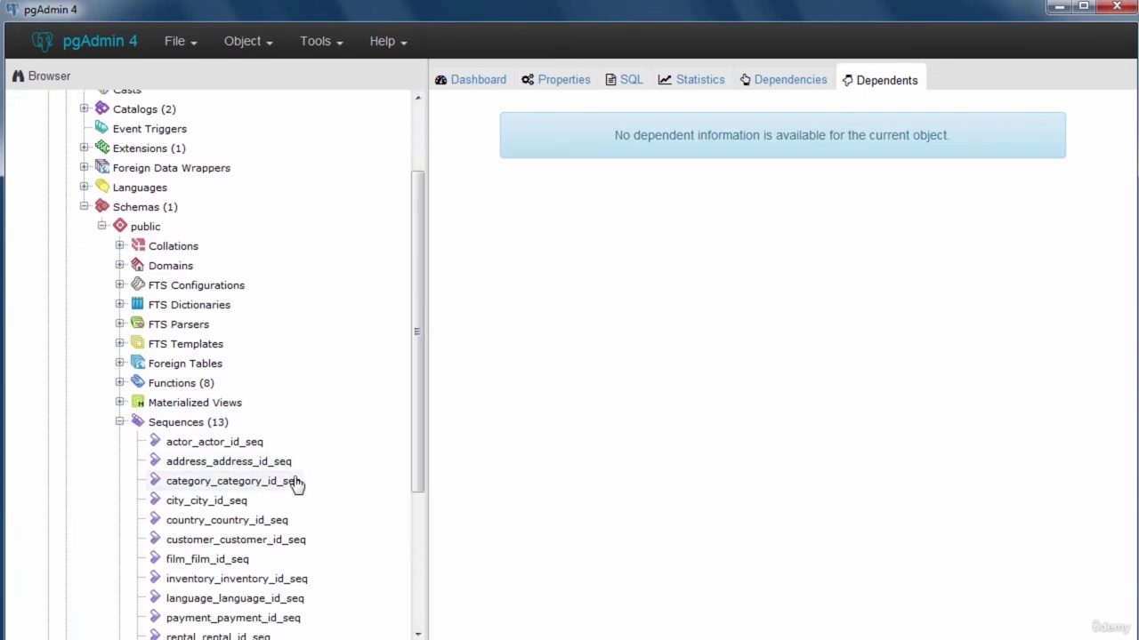
key("Up")
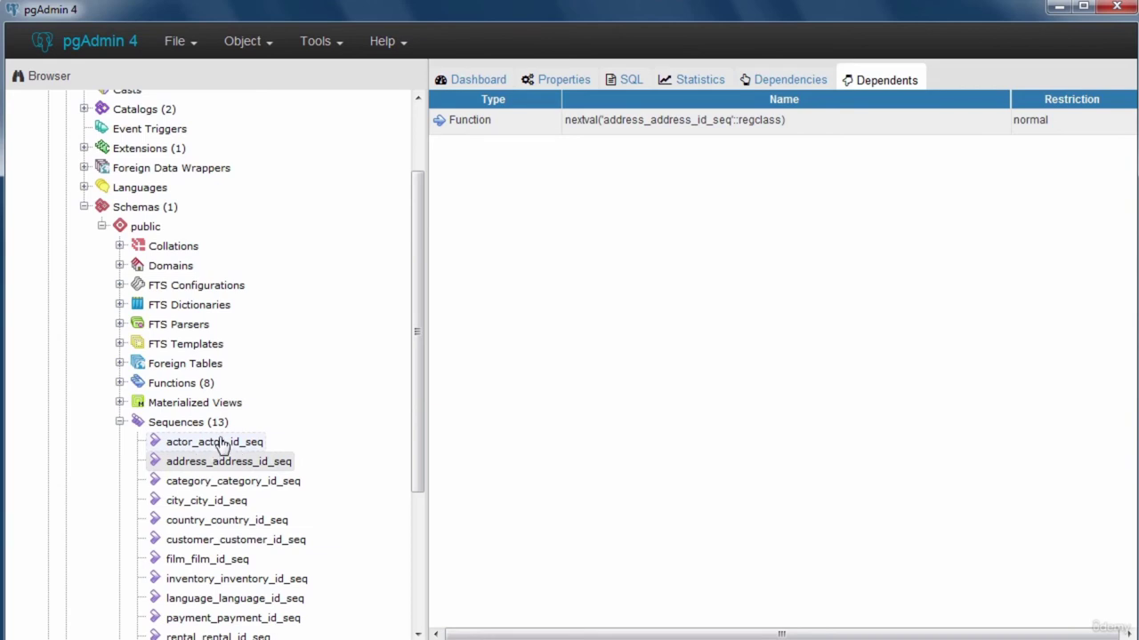
Review actor_actor_id_seq's properties: current value 200, increment 1, security, and unchanged SQL
right_click(222, 450)
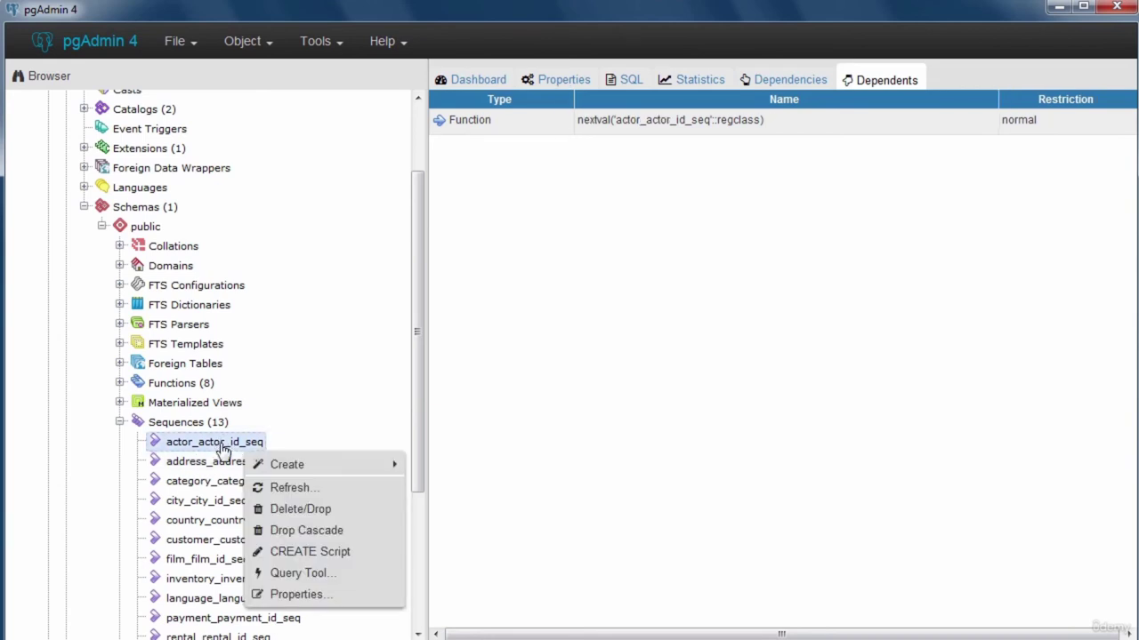
left_click(290, 596)
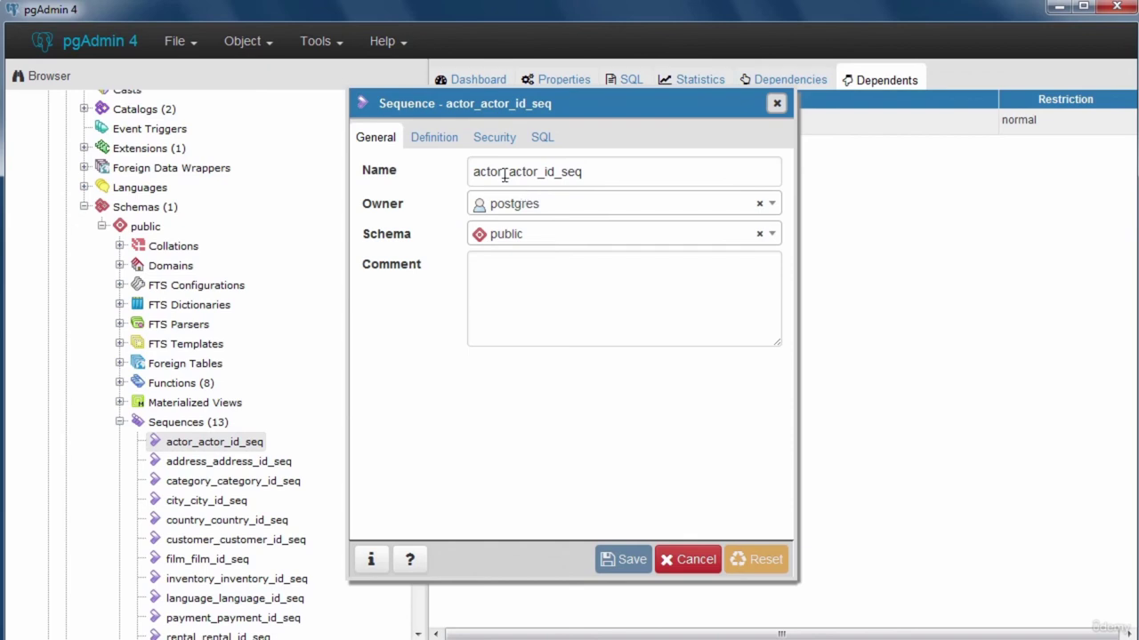
left_click(437, 141)
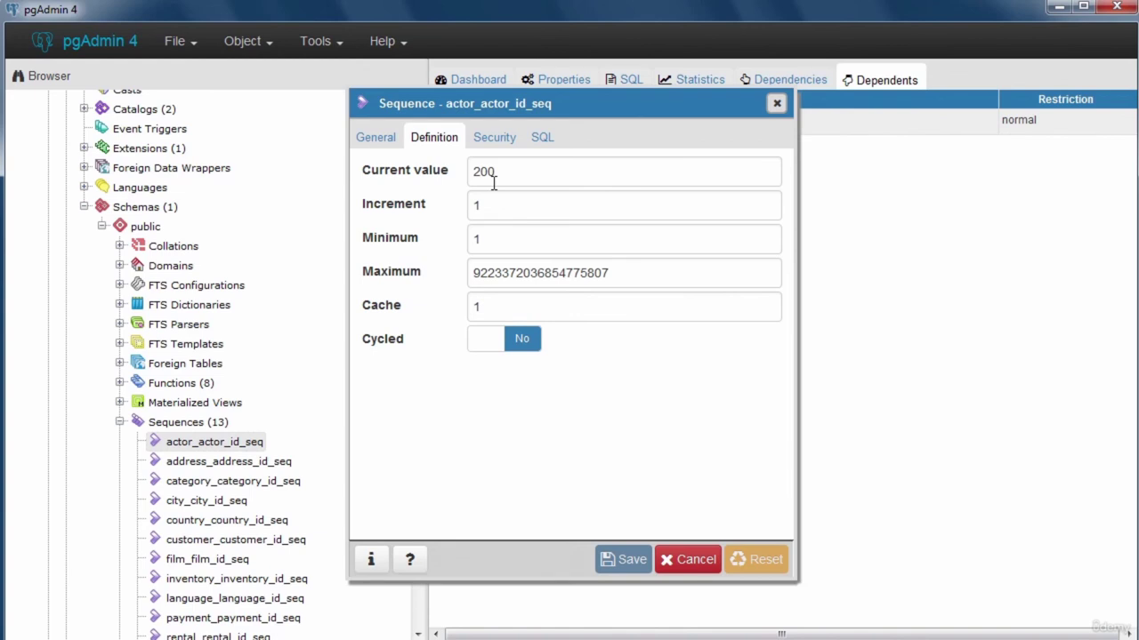
left_click(497, 143)
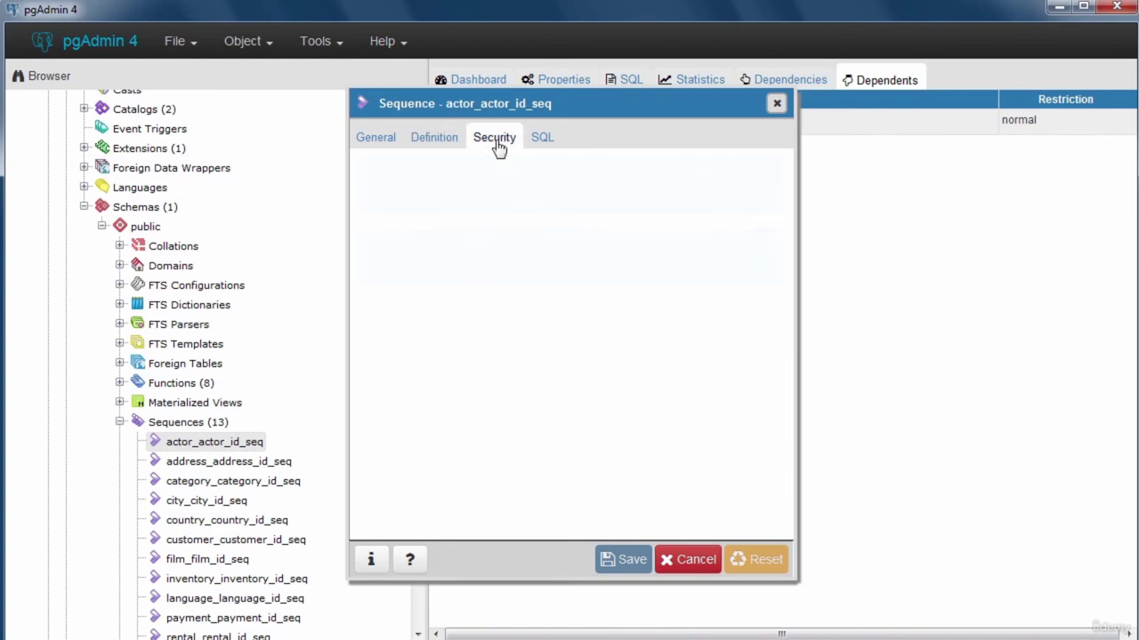
left_click(544, 140)
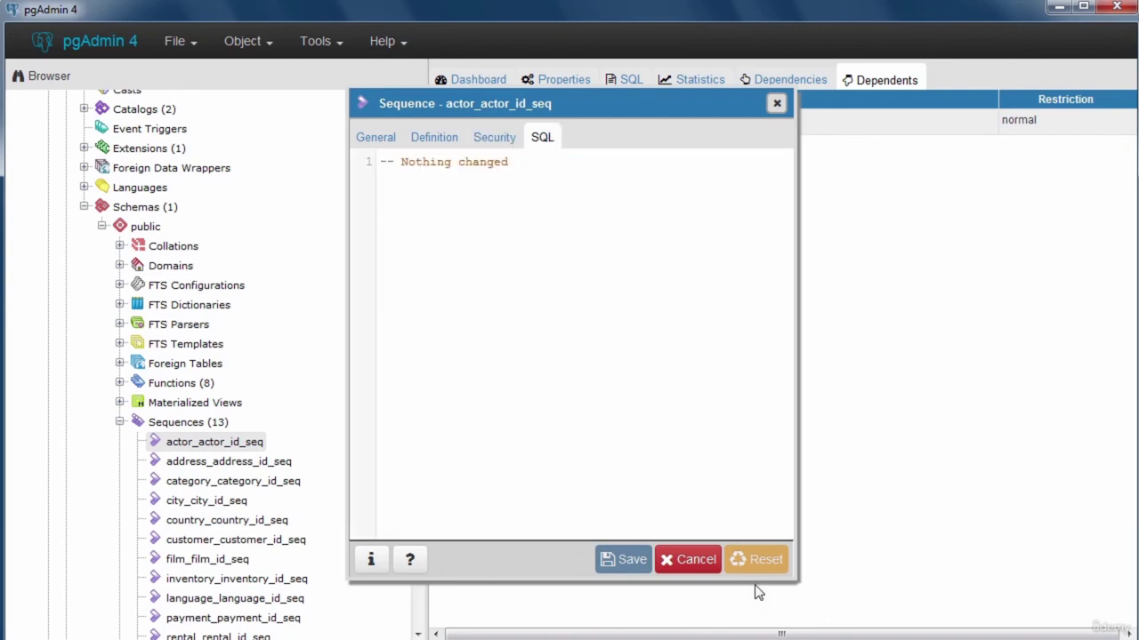
left_click(695, 566)
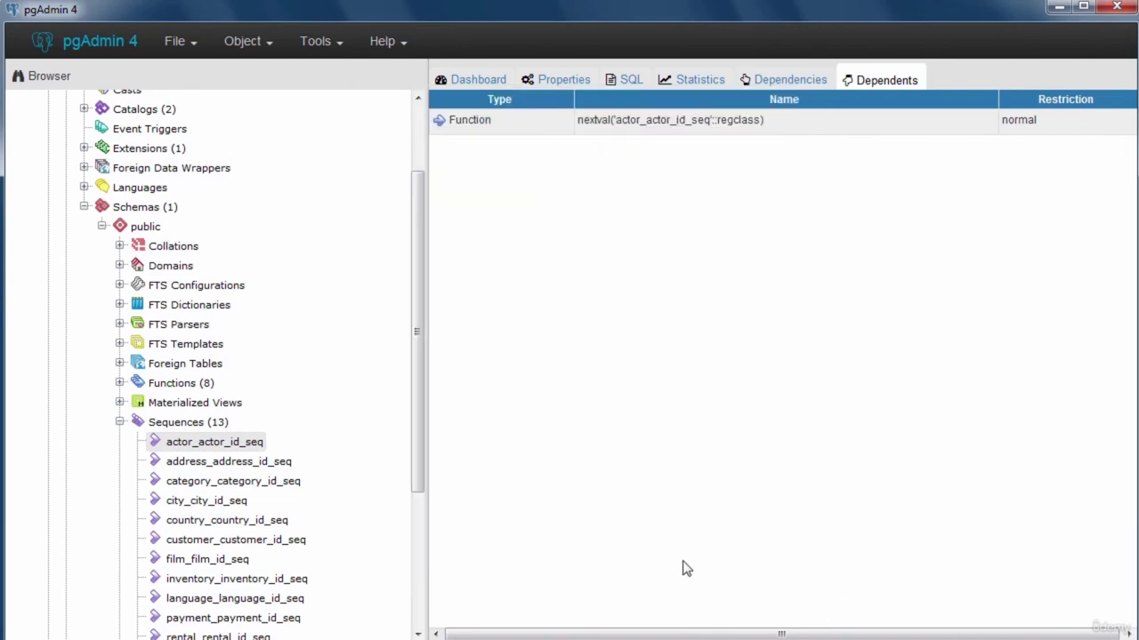
right_click(235, 451)
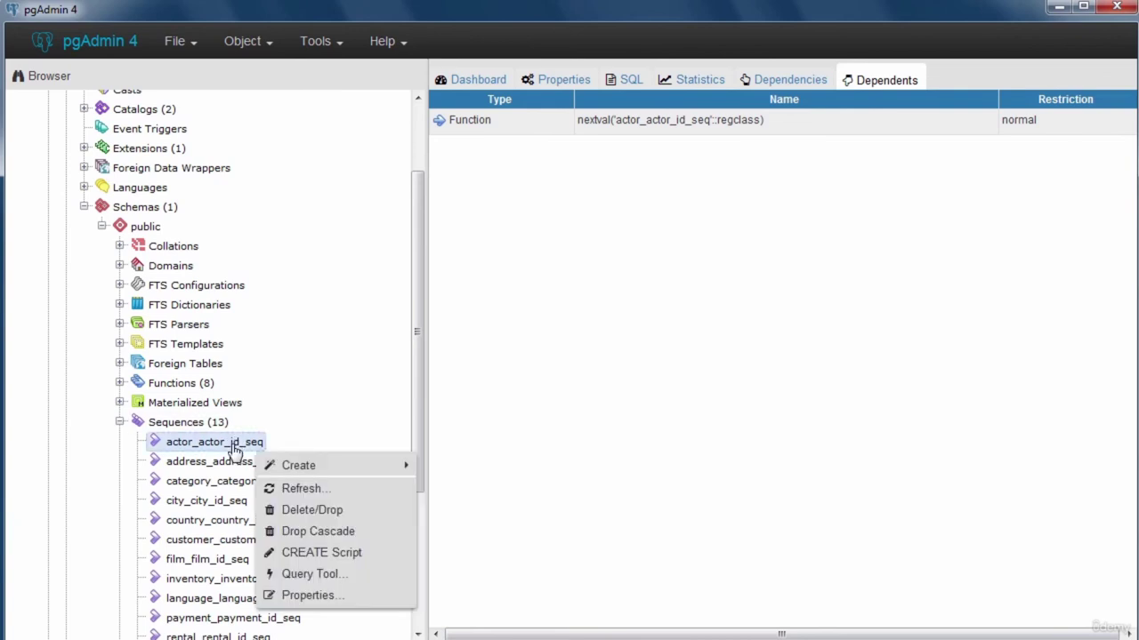
mouse_move(346, 471)
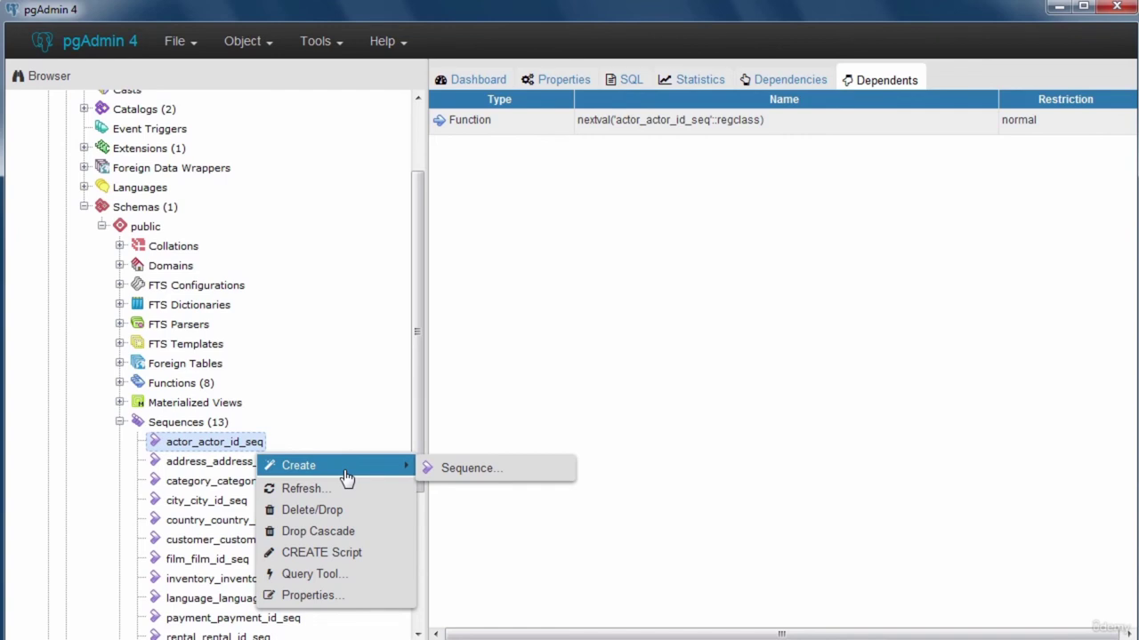
left_click(502, 477)
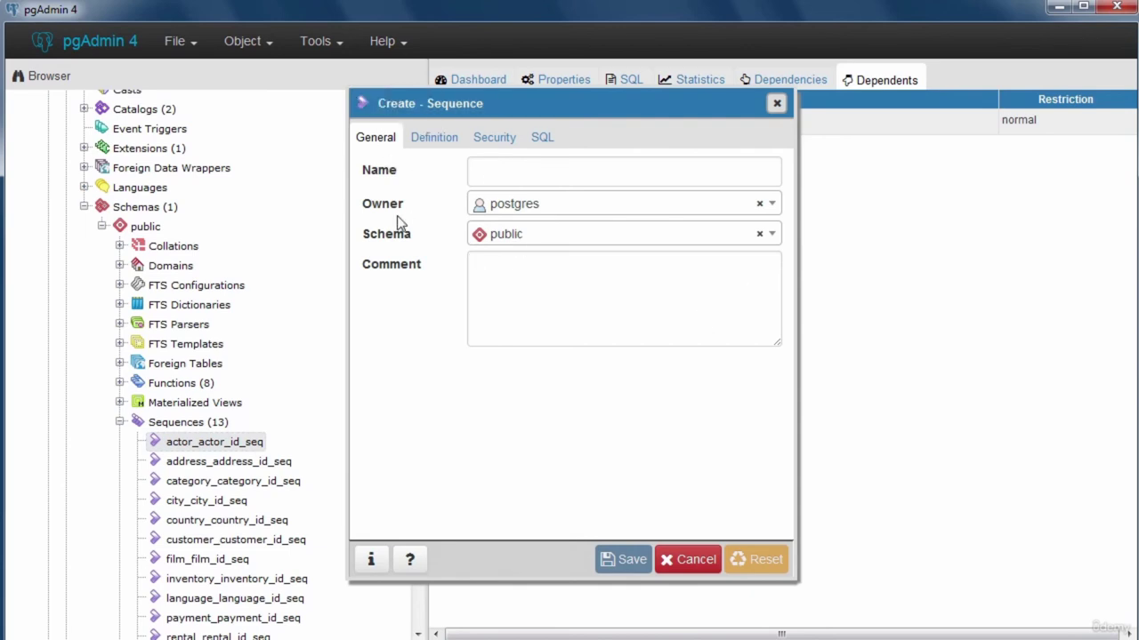
left_click(444, 149)
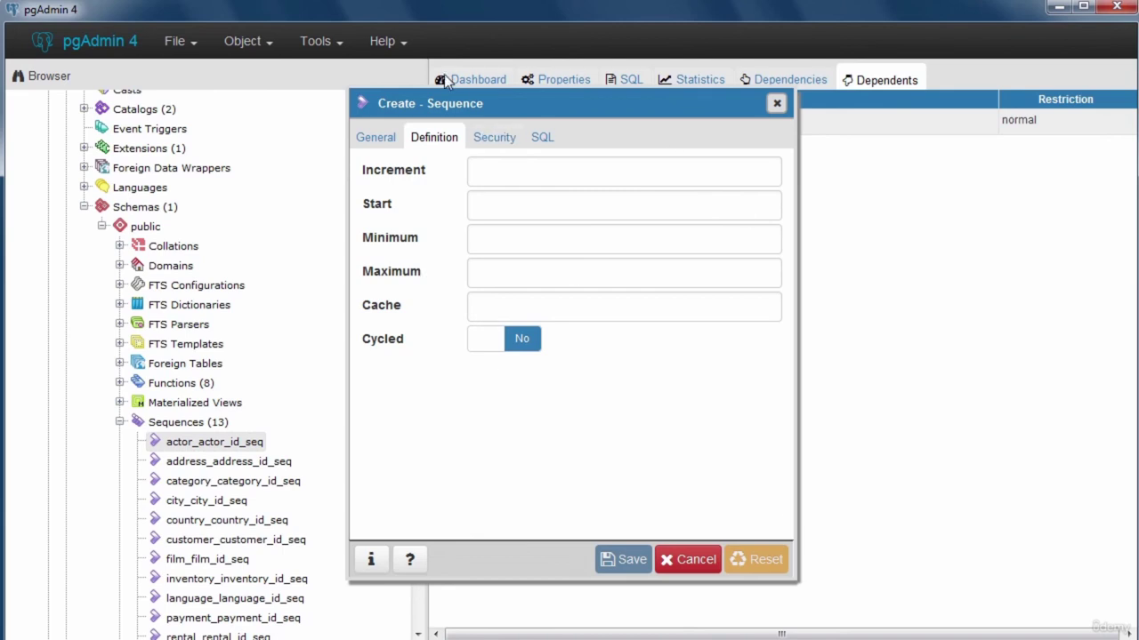
left_click(704, 566)
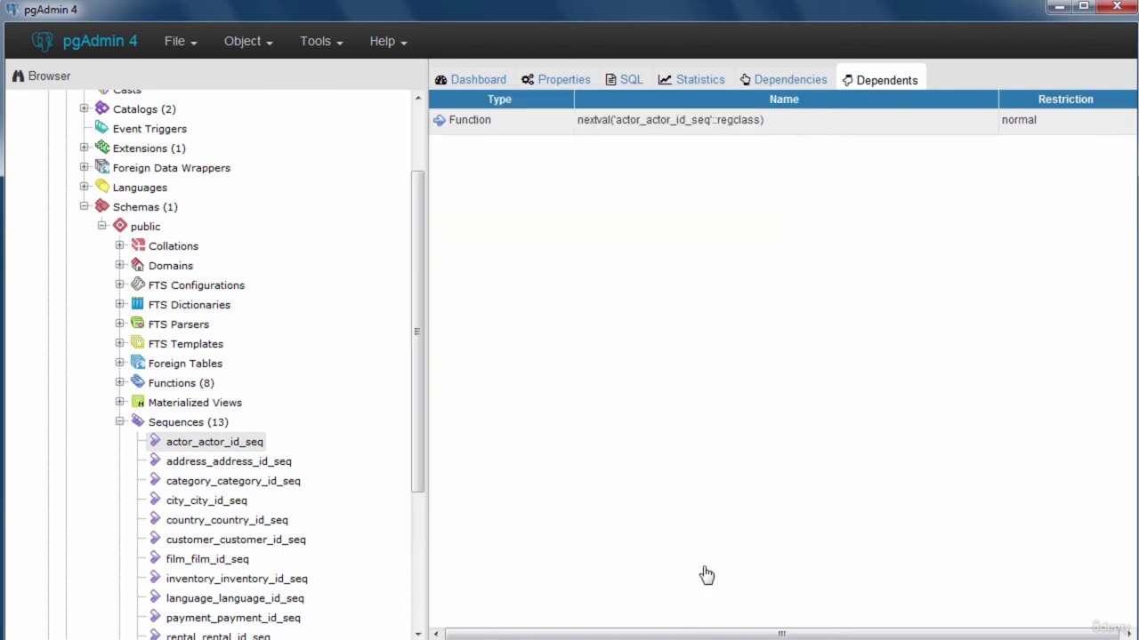
Generate the CREATE SEQUENCE script for actor_actor_id_seq, starting at 200 with increment 1
right_click(234, 448)
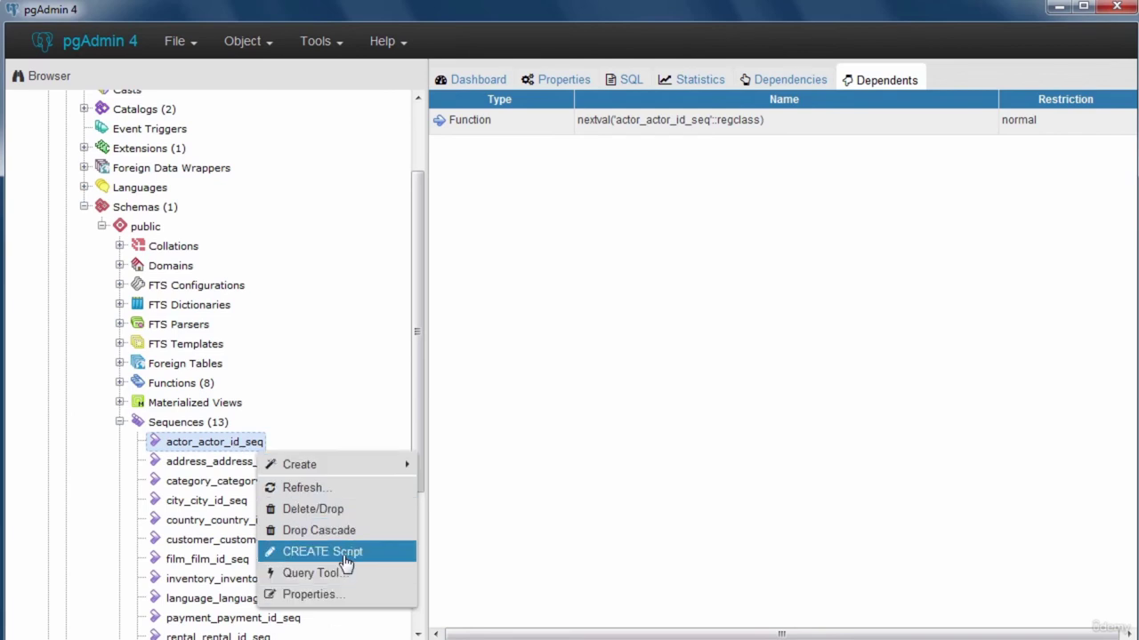
left_click(345, 558)
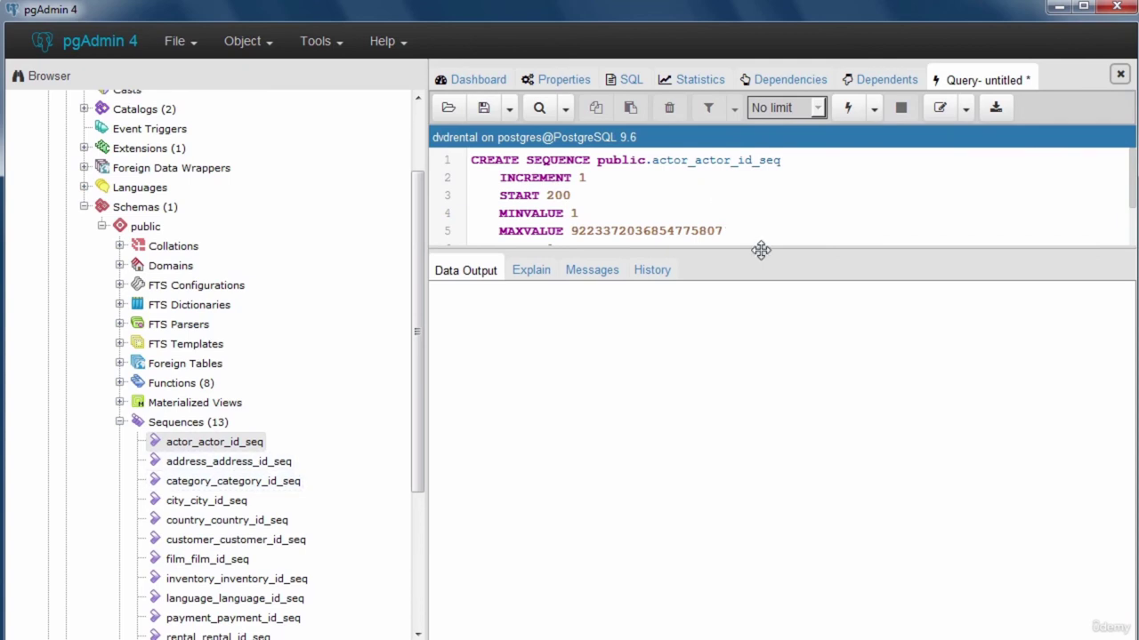
Enlarge the SQL editor to show all nine lines of the actor_actor_id_seq script
left_click_drag(761, 250, 760, 404)
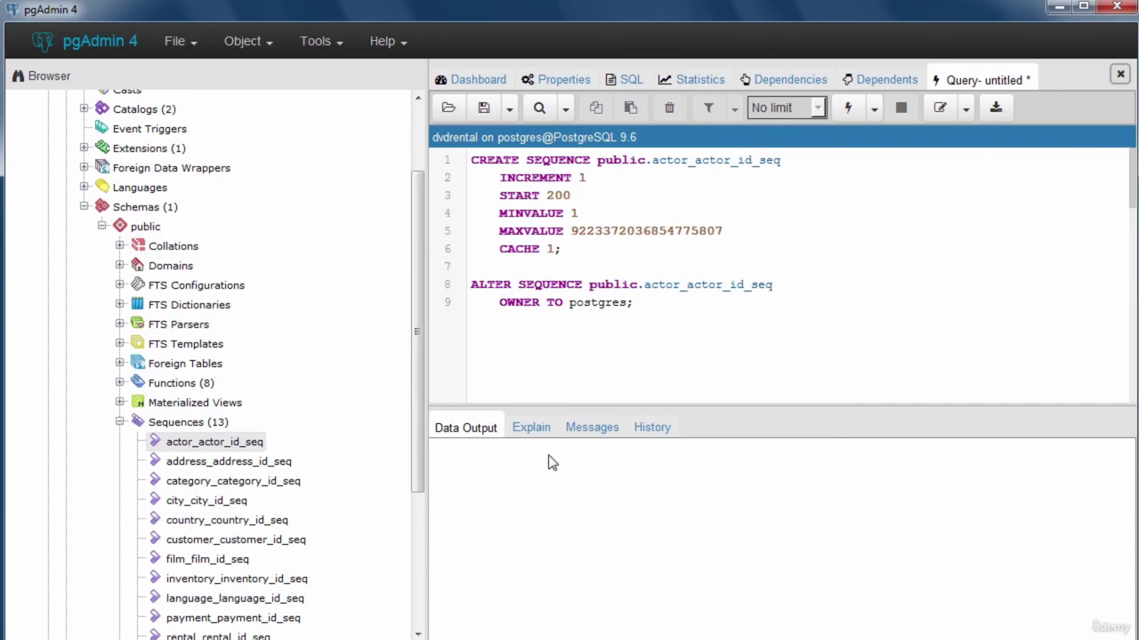
left_click(252, 451)
right_click(252, 451)
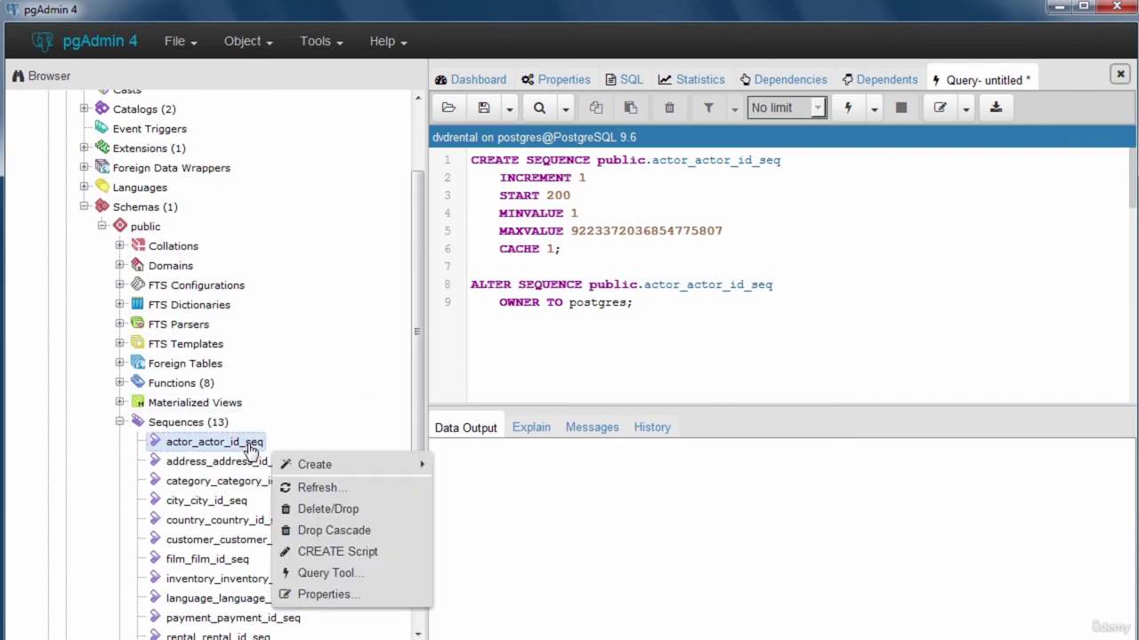
mouse_move(334, 465)
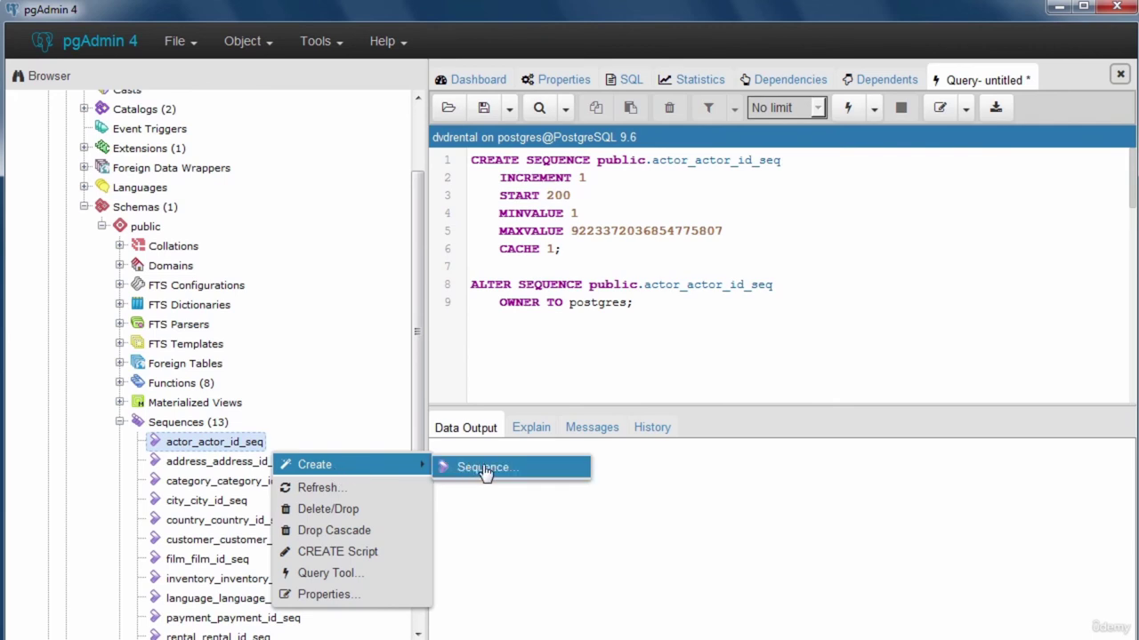
left_click(486, 469)
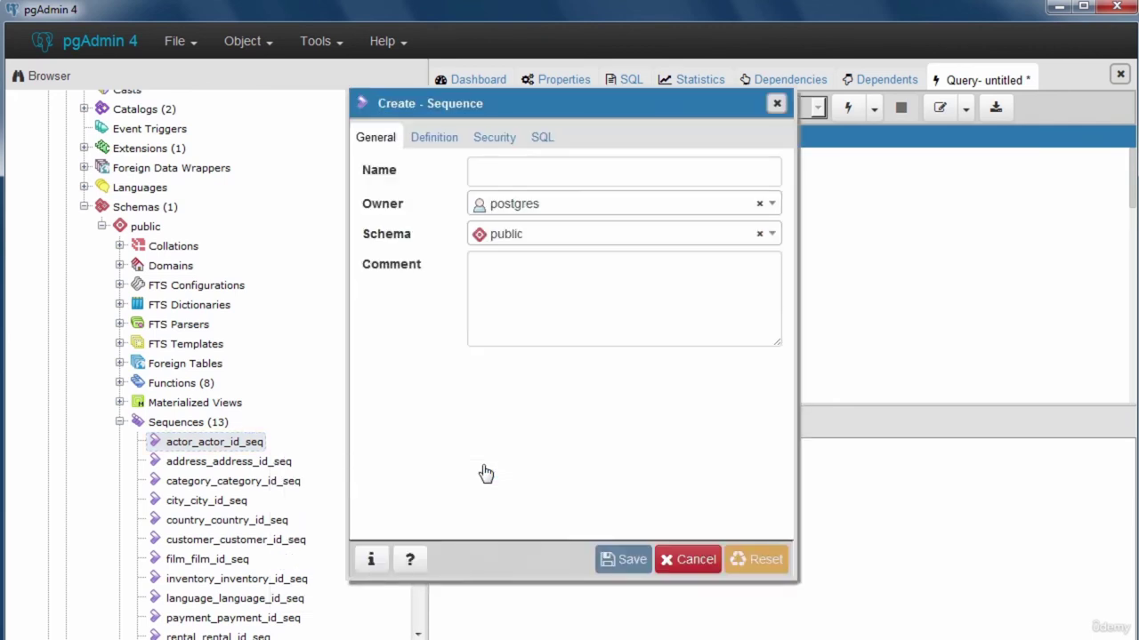
left_click(434, 139)
left_click_drag(643, 103, 1001, 204)
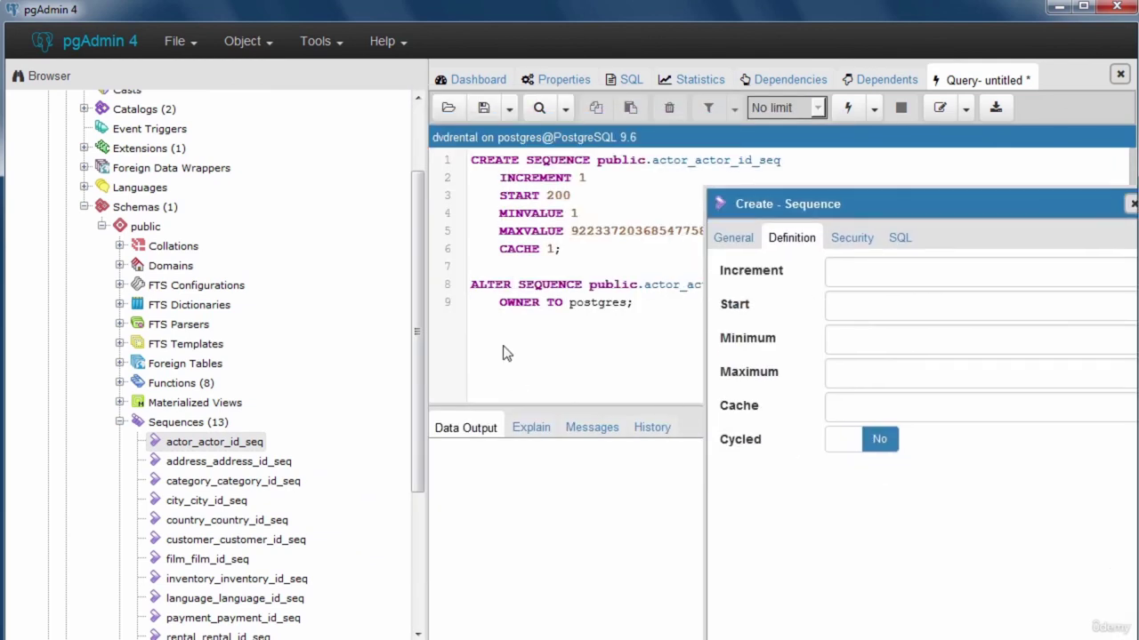
key("Escape")
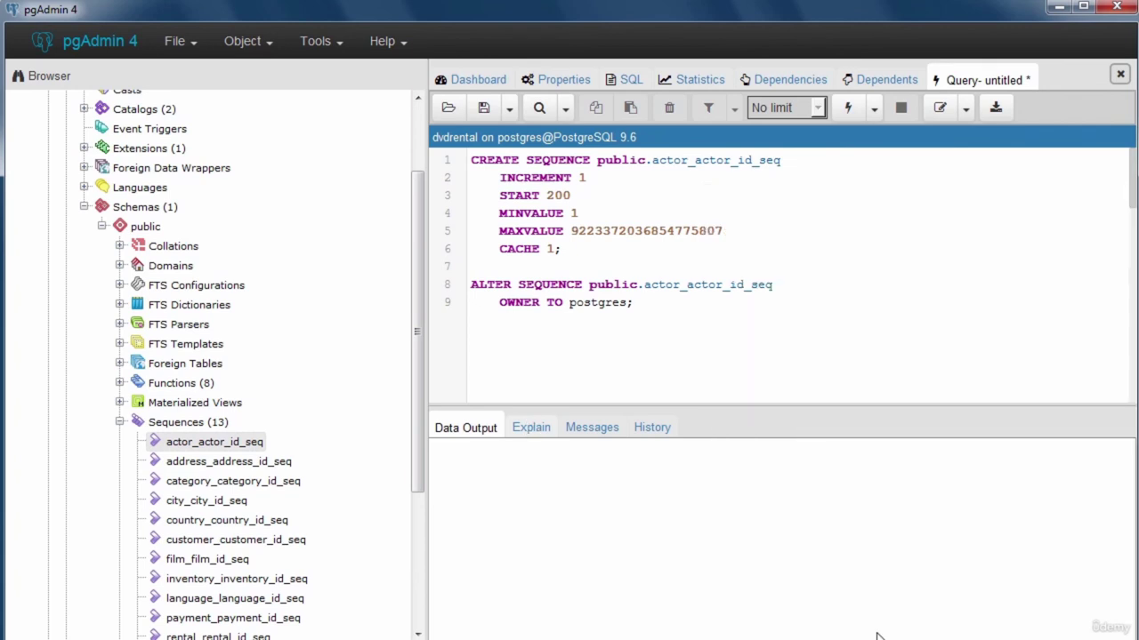
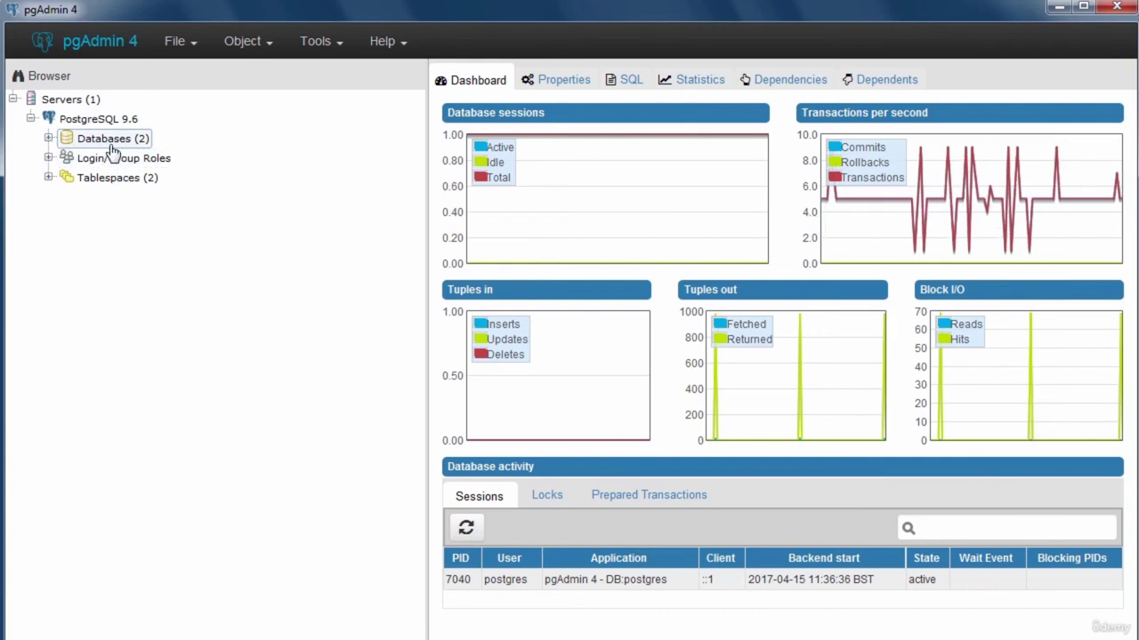
Expand Databases > dvdrental > Extensions and select the plpgsql extension
left_click(48, 139)
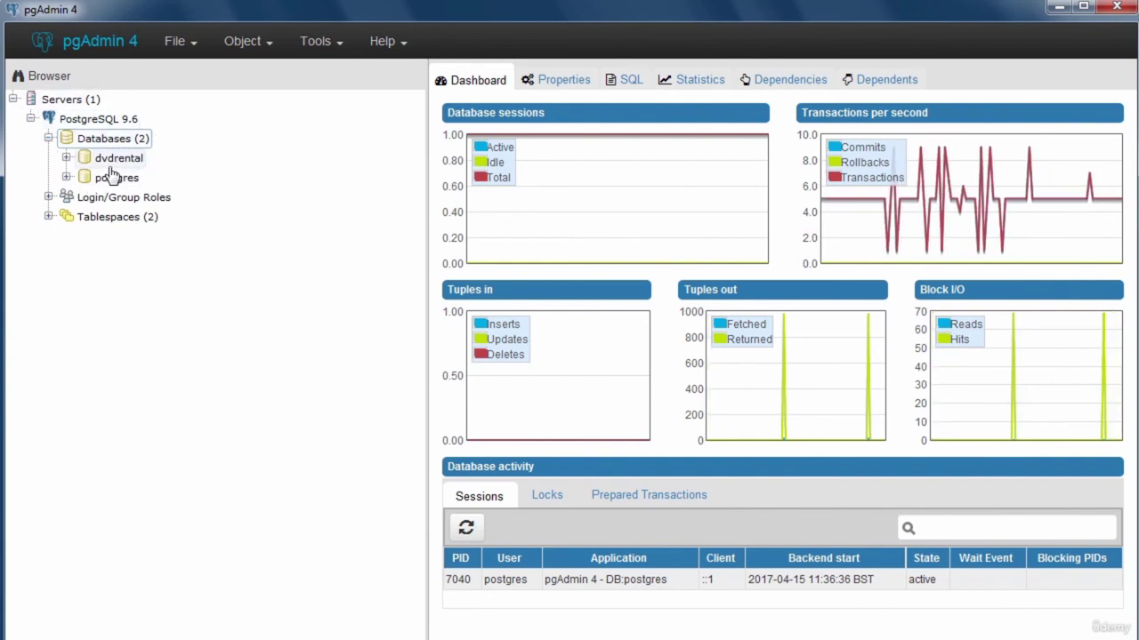
left_click(65, 158)
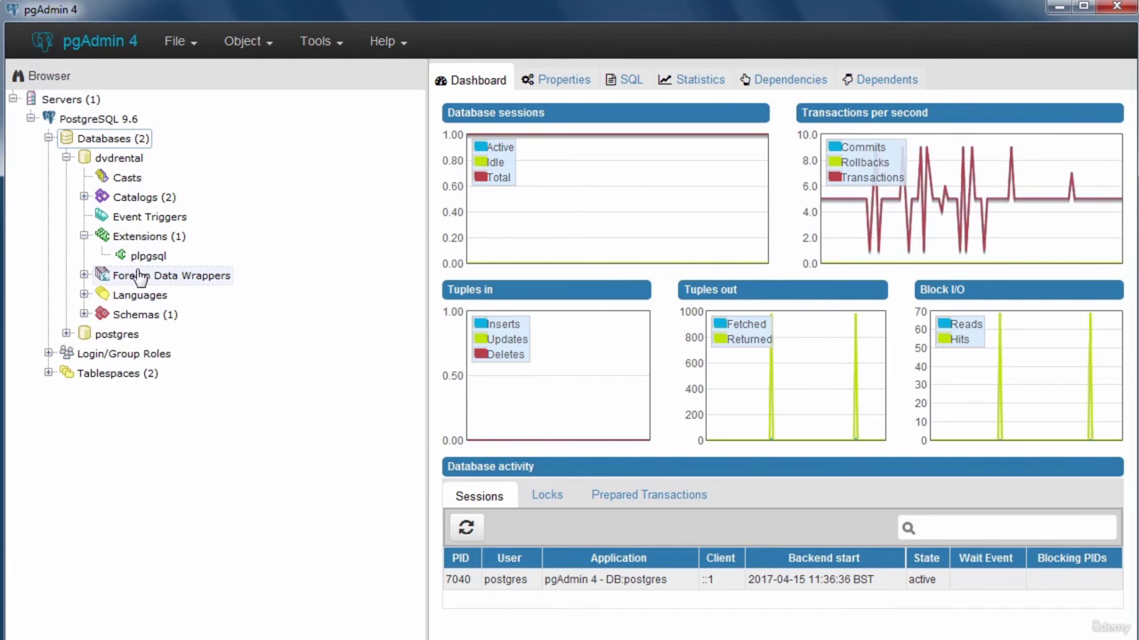
left_click(157, 259)
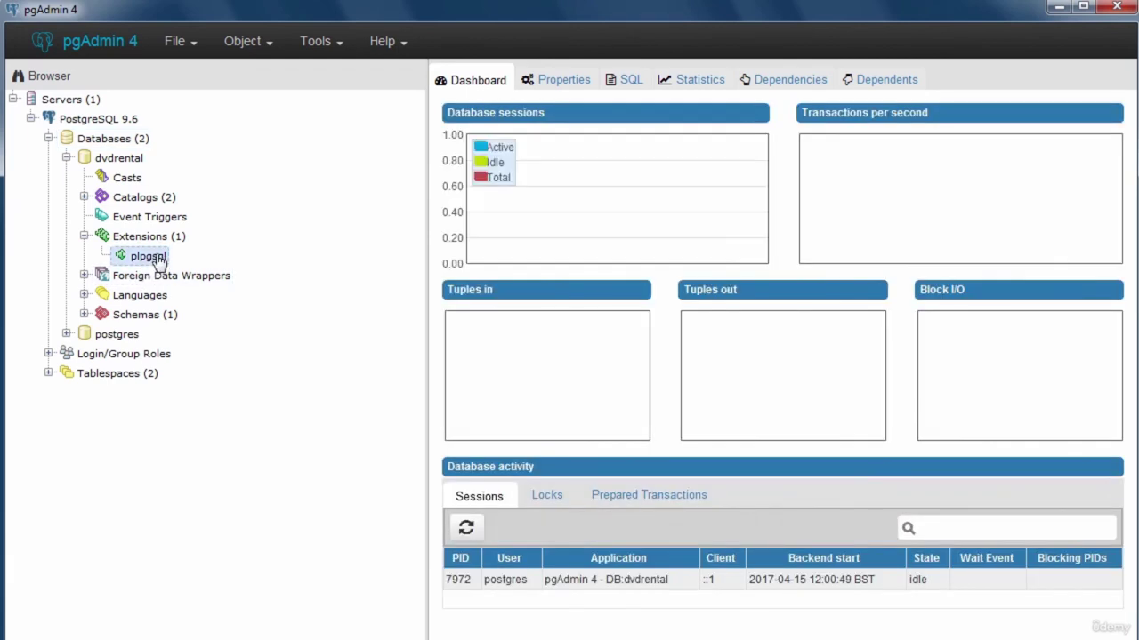
Review plpgsql's Properties, SQL, Statistics, Dependencies and Dependents tabs, ending on Dependencies
left_click(546, 82)
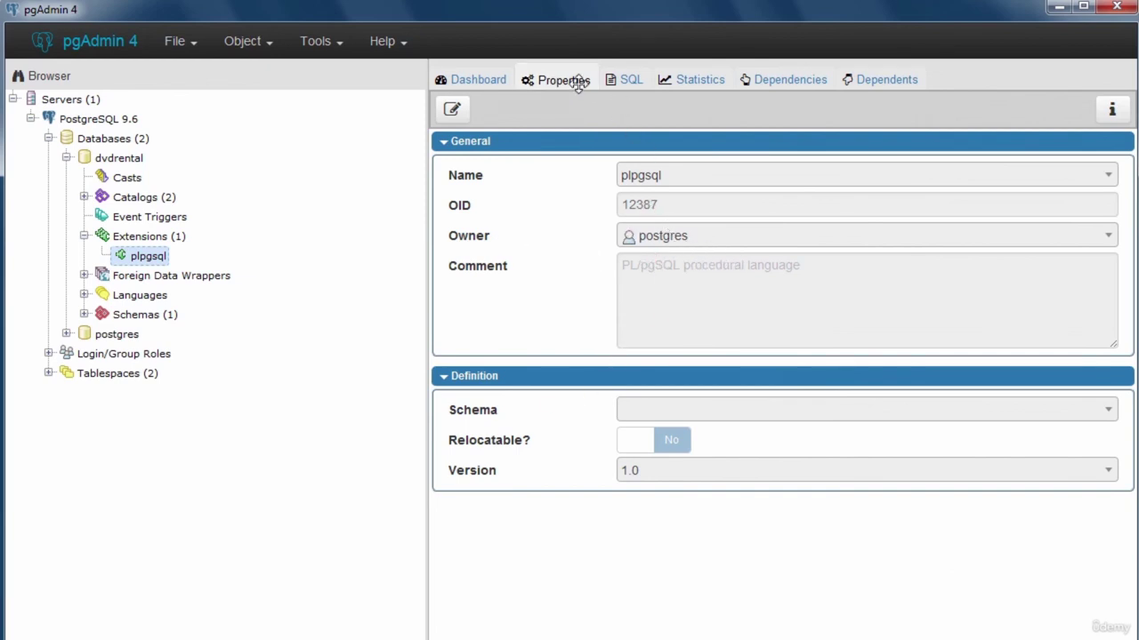
left_click(622, 82)
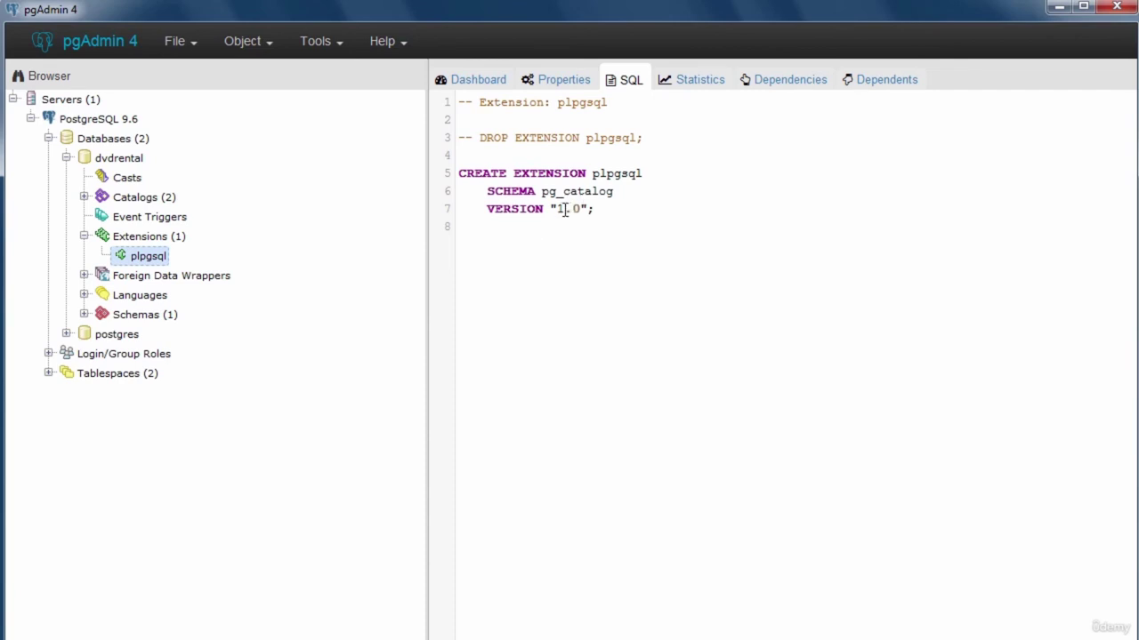
left_click(686, 78)
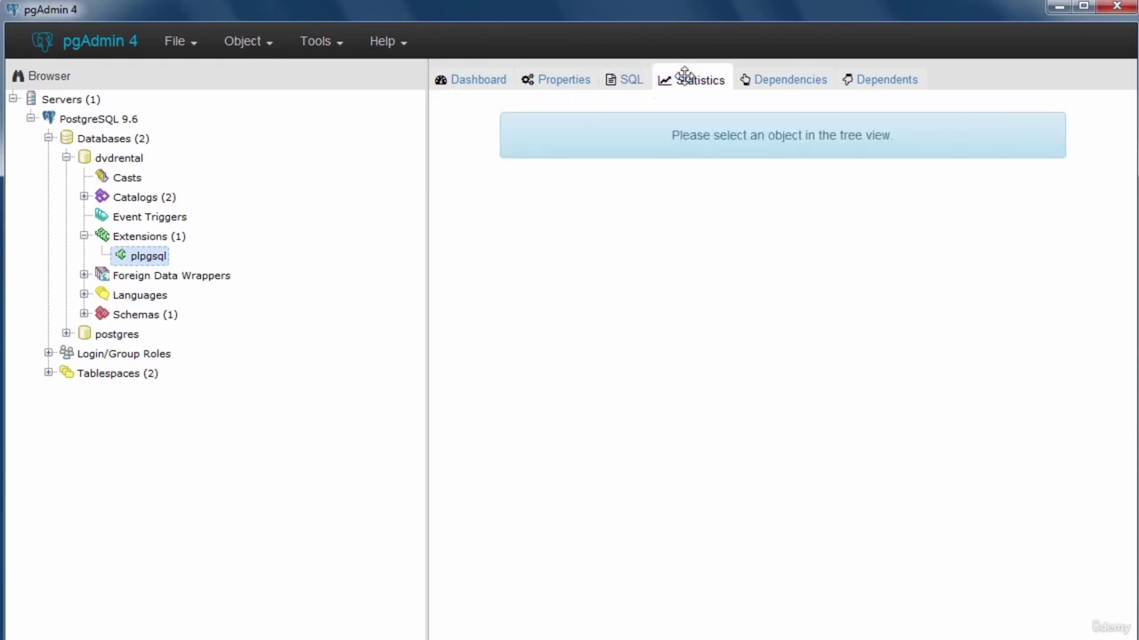
left_click(778, 79)
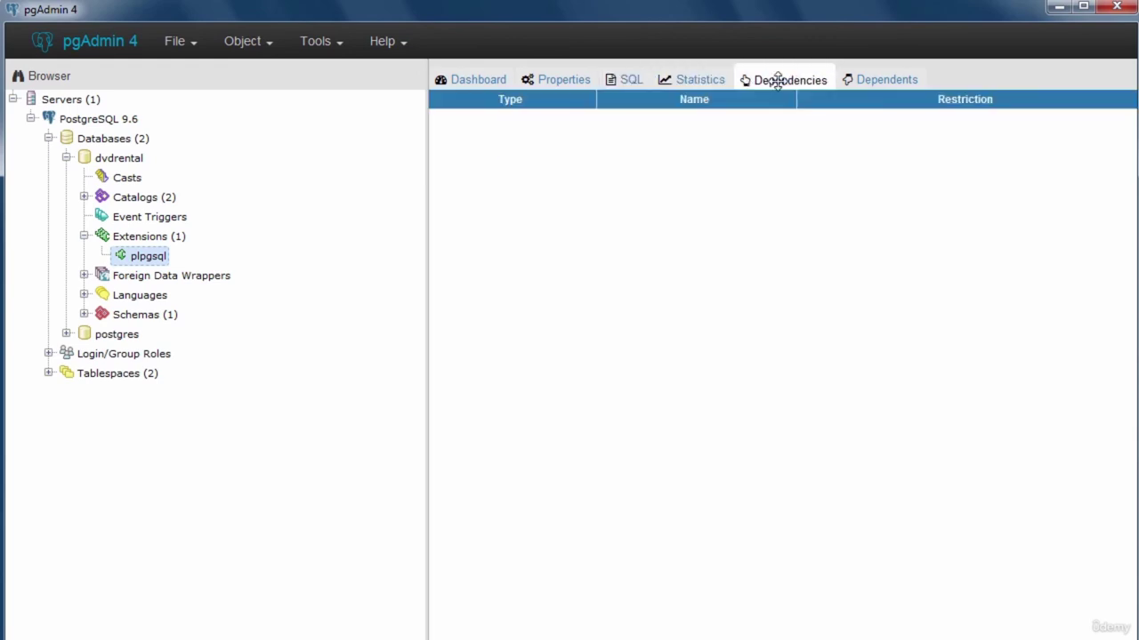
left_click(865, 81)
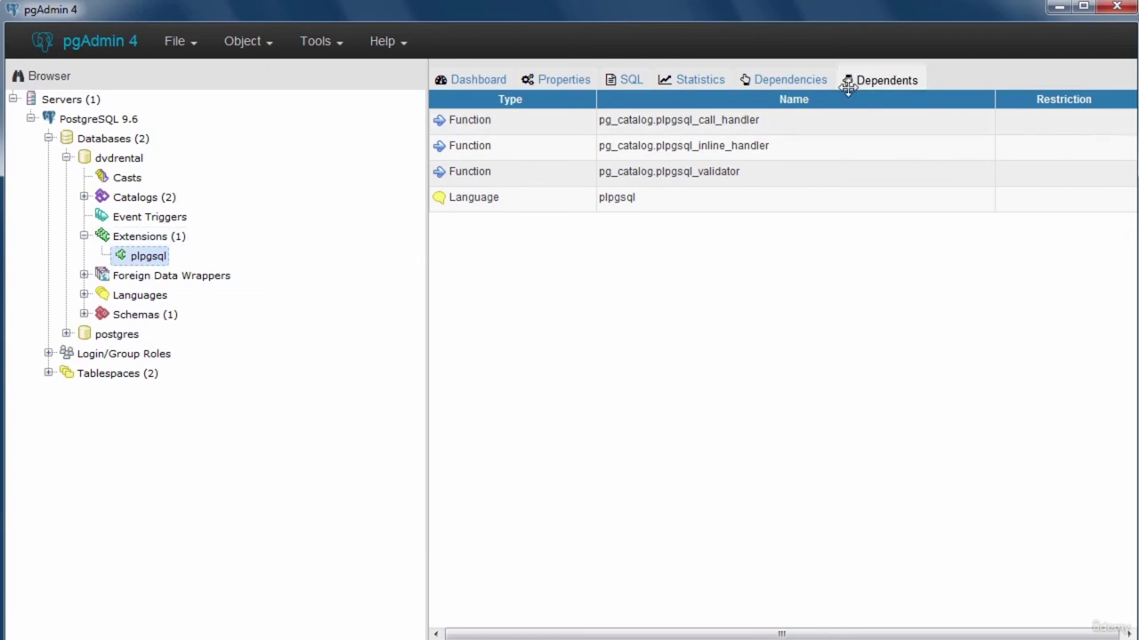
left_click(805, 84)
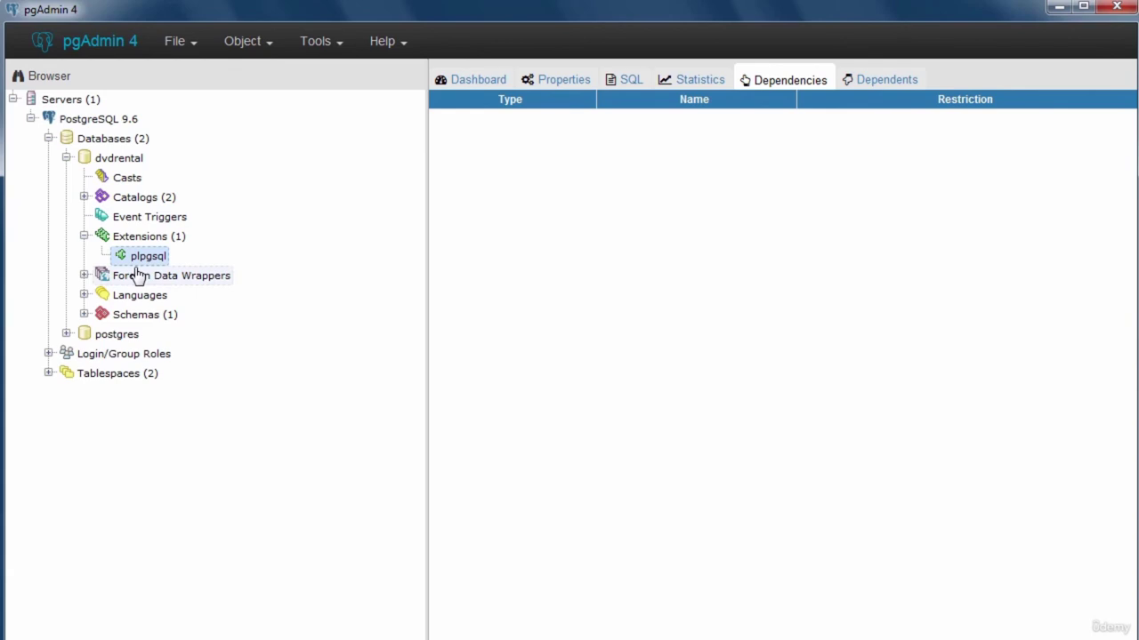
Collapse dvdrental and expand the postgres database's Extensions group
left_click(84, 237)
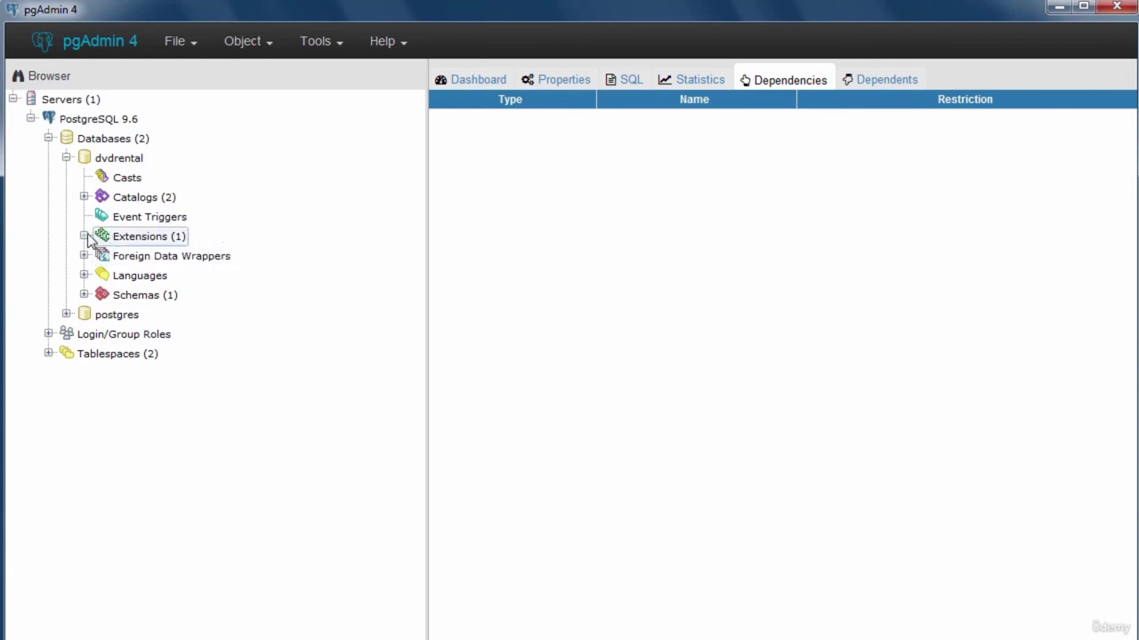
left_click(67, 159)
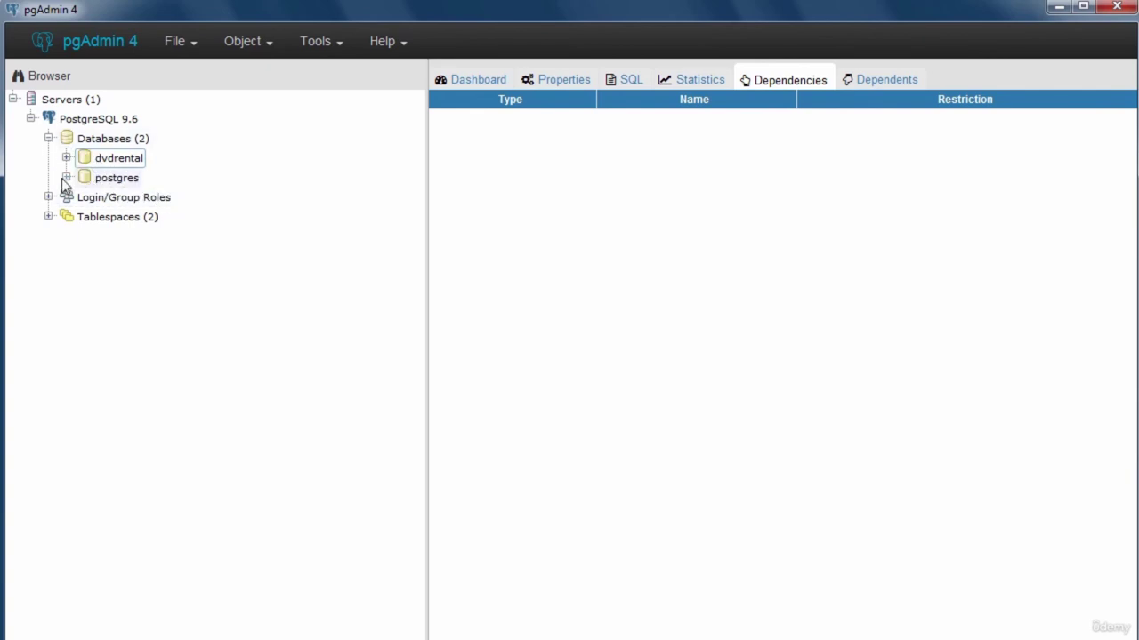
left_click(66, 177)
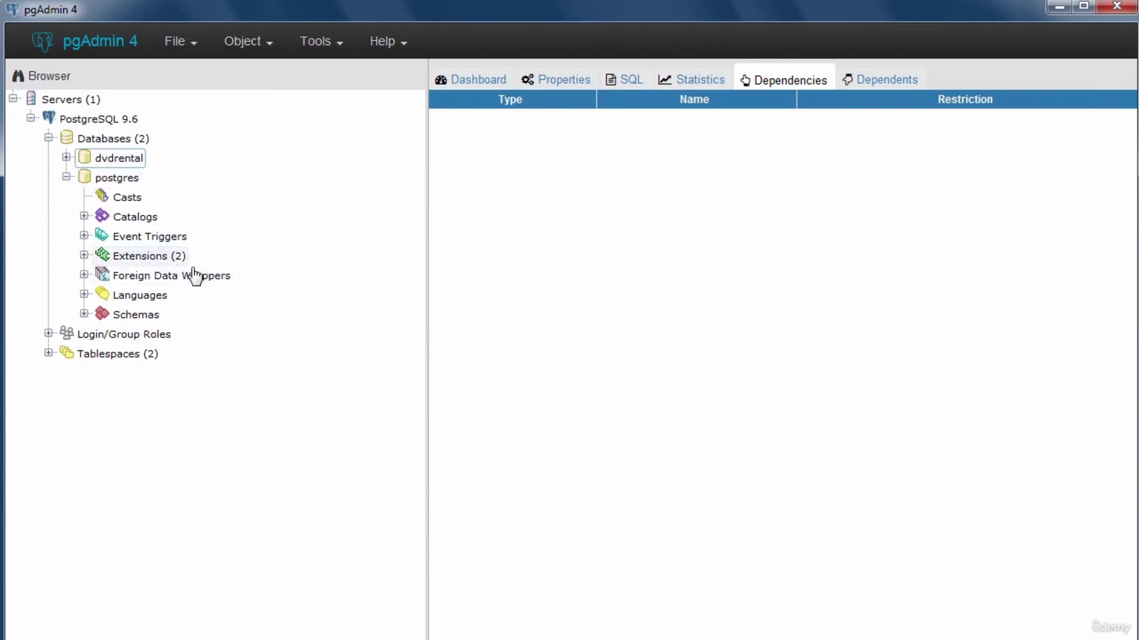
left_click(83, 256)
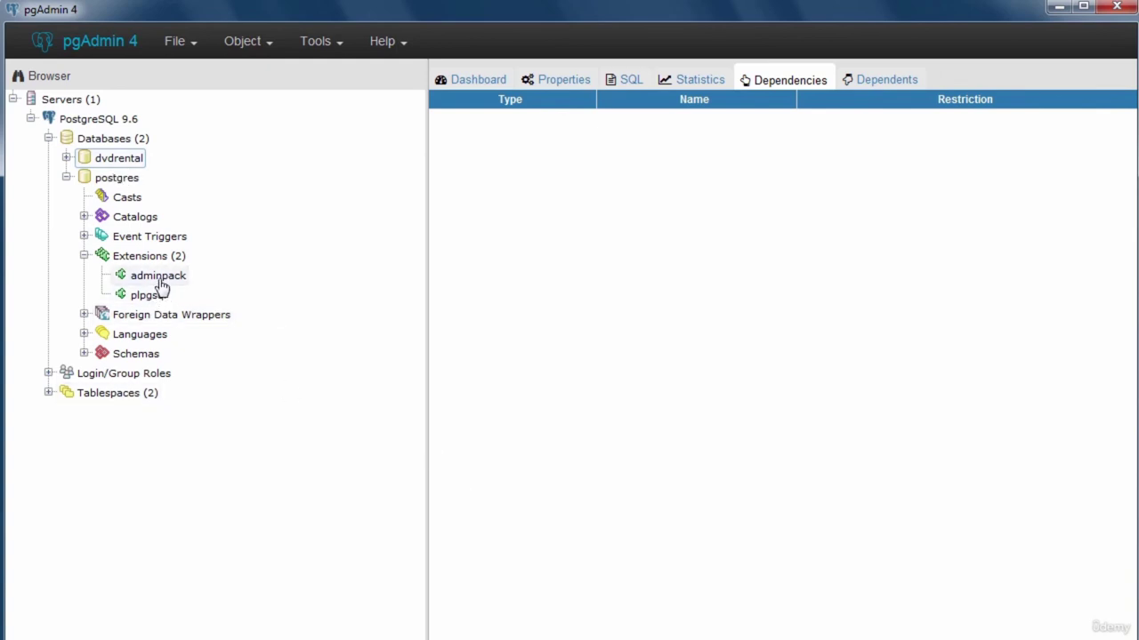
Inspect adminpack's Properties dialog (General, Definition, SQL) and close it unchanged
right_click(161, 281)
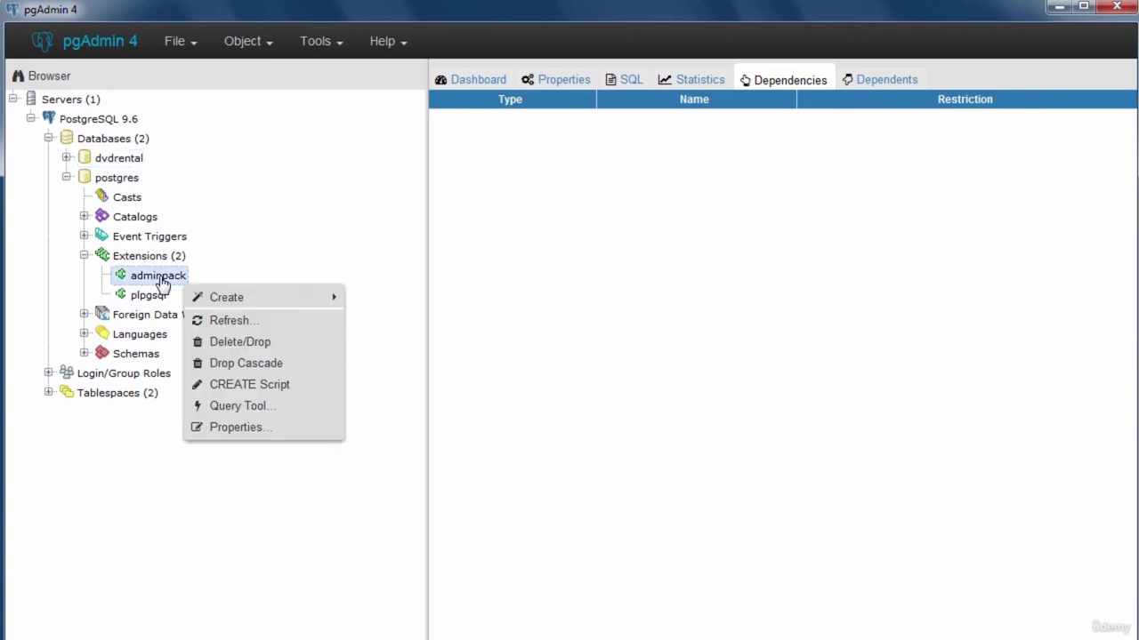
left_click(240, 428)
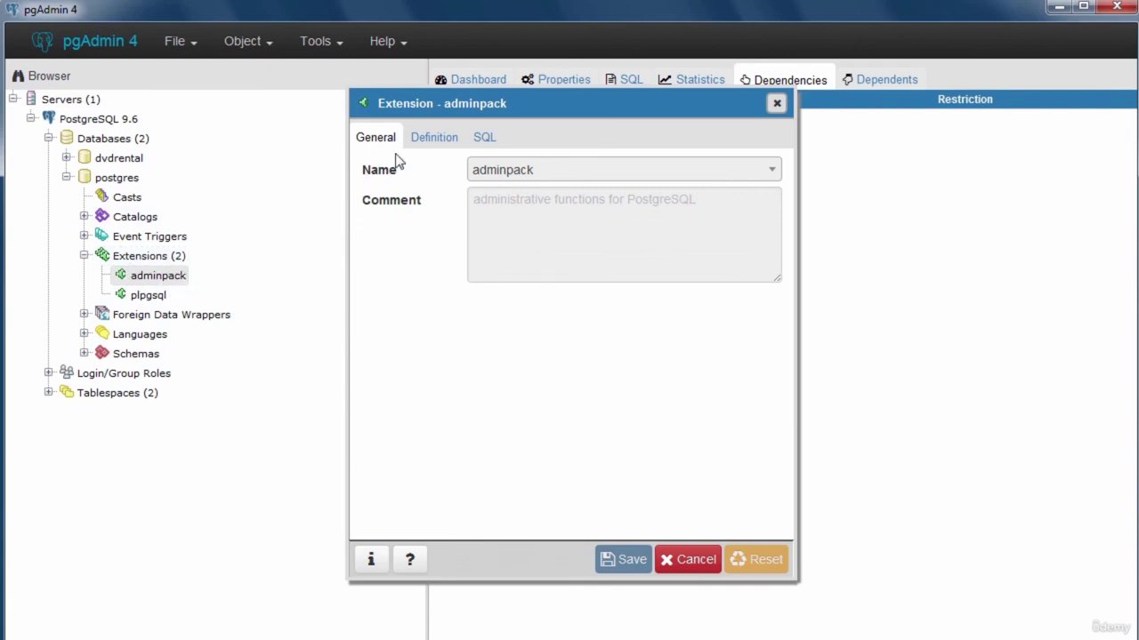
left_click(421, 141)
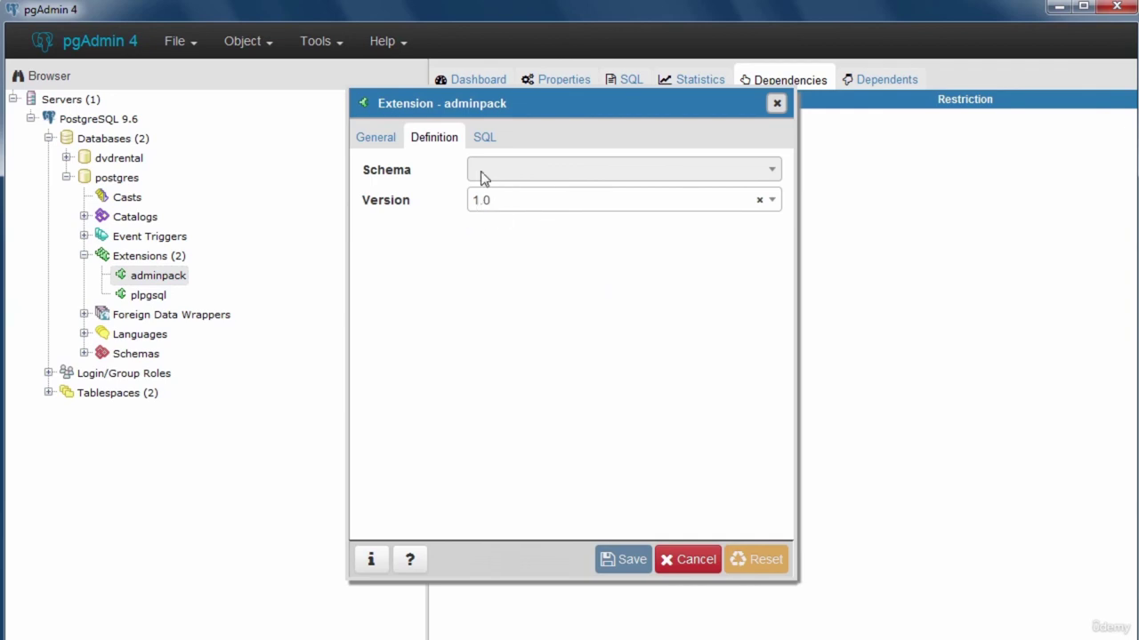
left_click(485, 141)
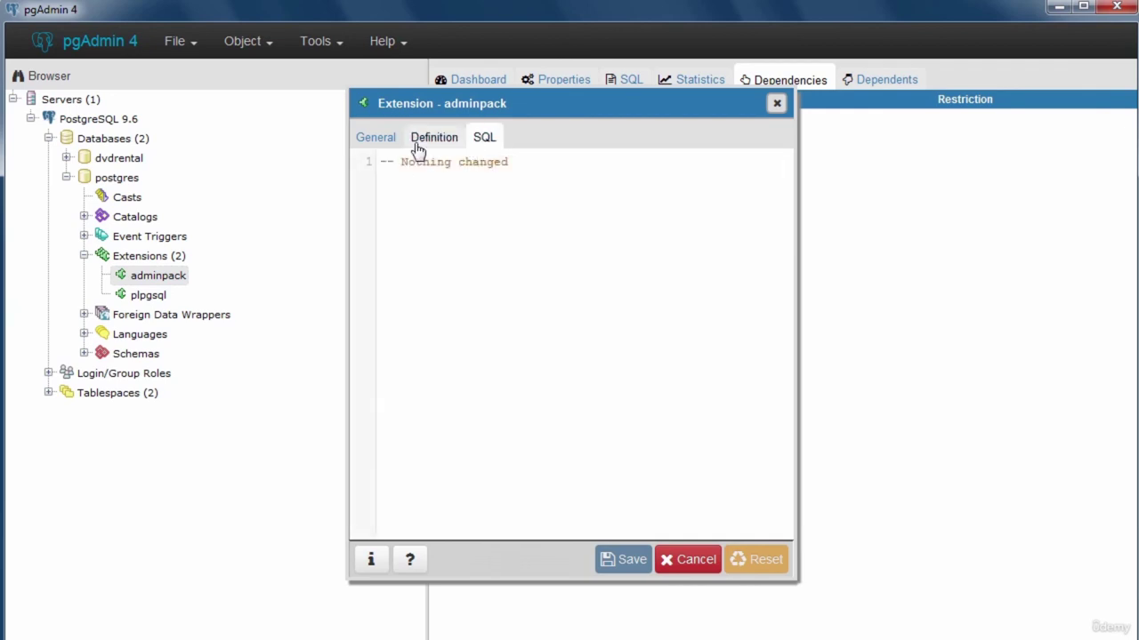
left_click(776, 104)
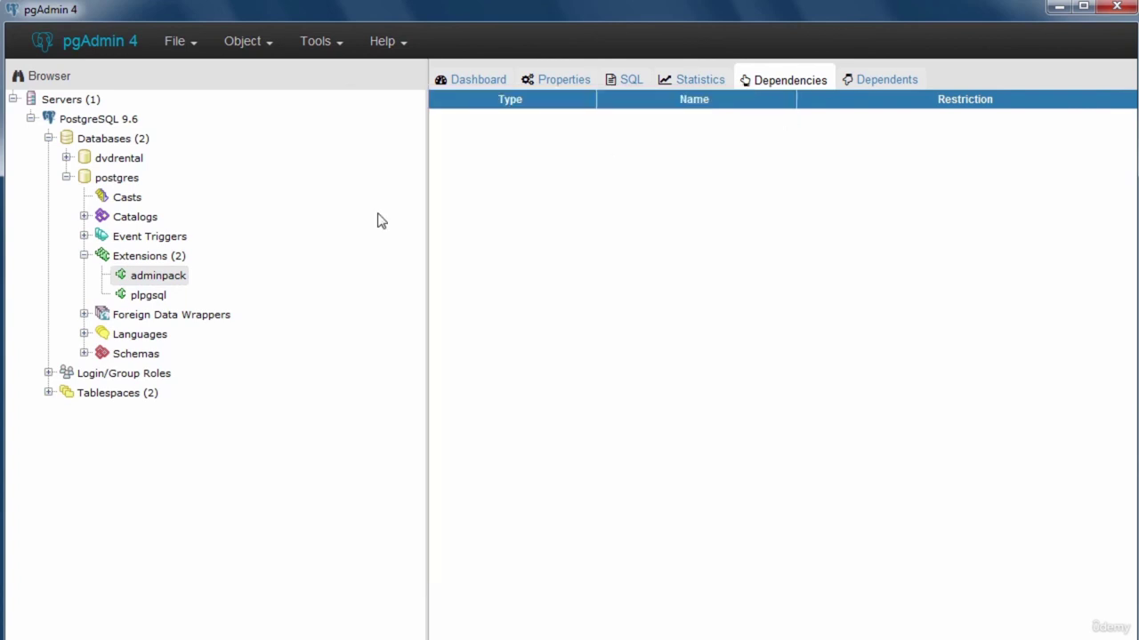
Start a new extension from adminpack's Create > Extension menu, then cancel it
right_click(160, 279)
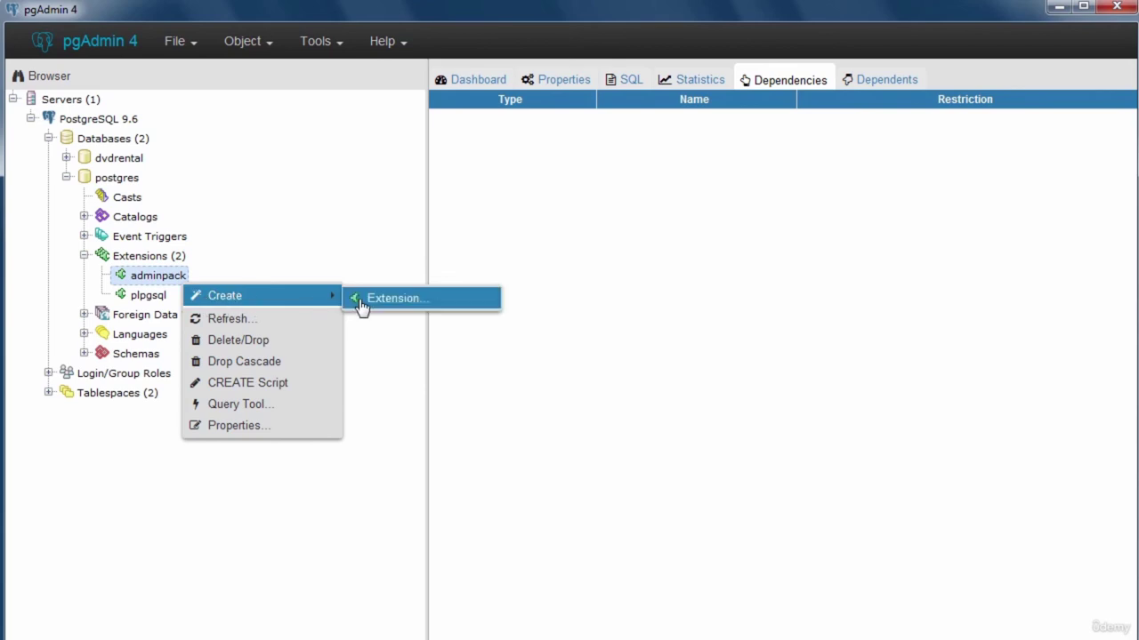
left_click(411, 306)
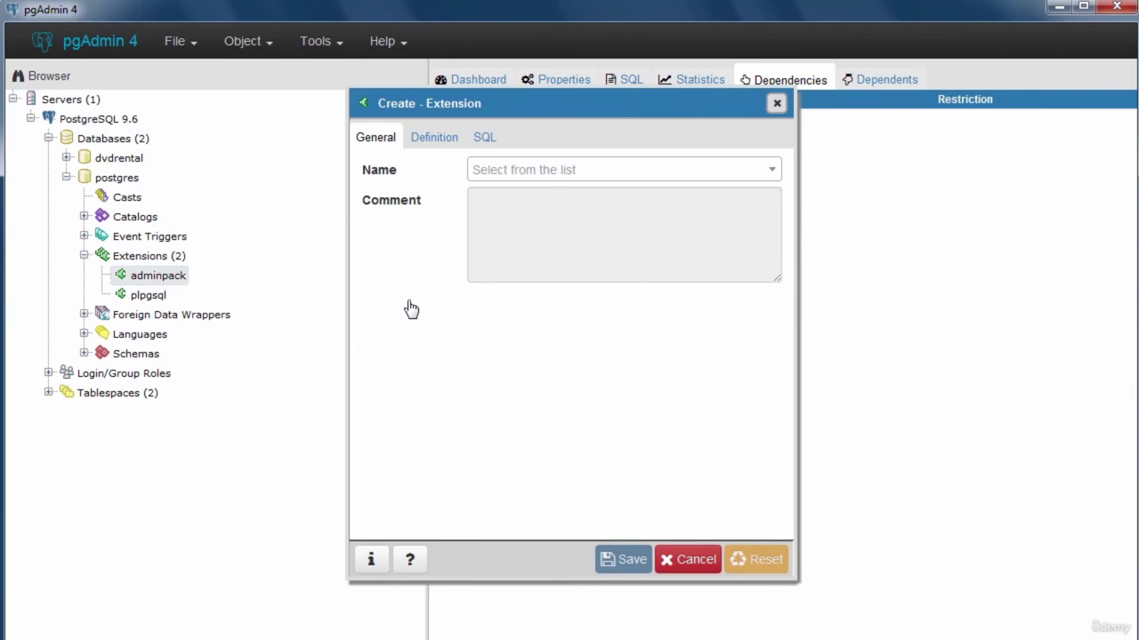
left_click(693, 561)
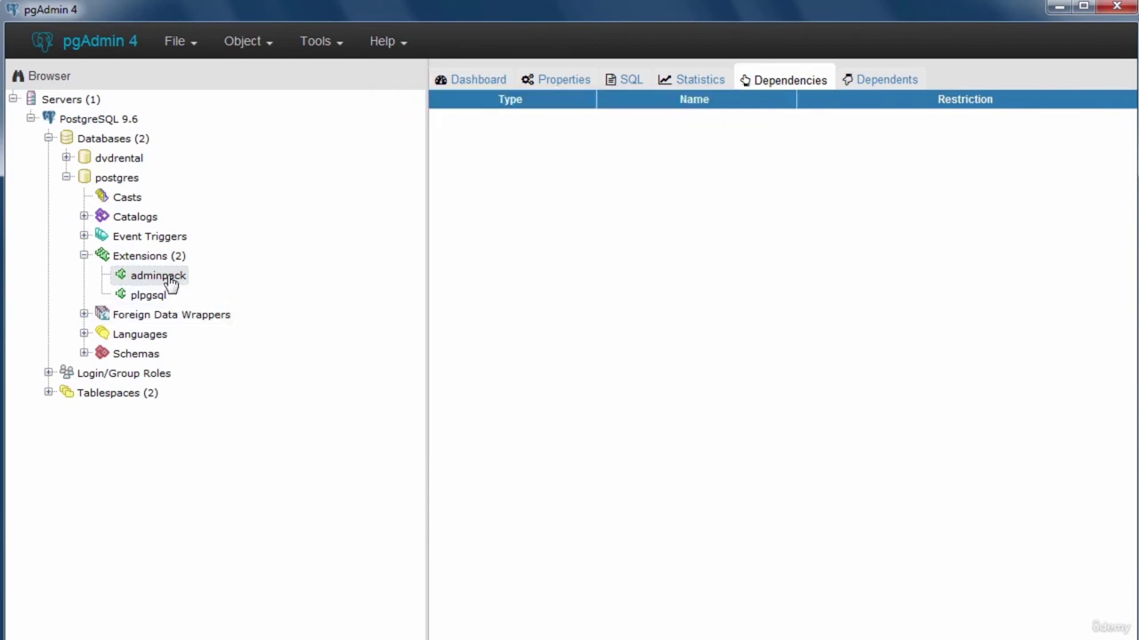
Generate adminpack's CREATE script in a query tab and enlarge the editor
right_click(170, 283)
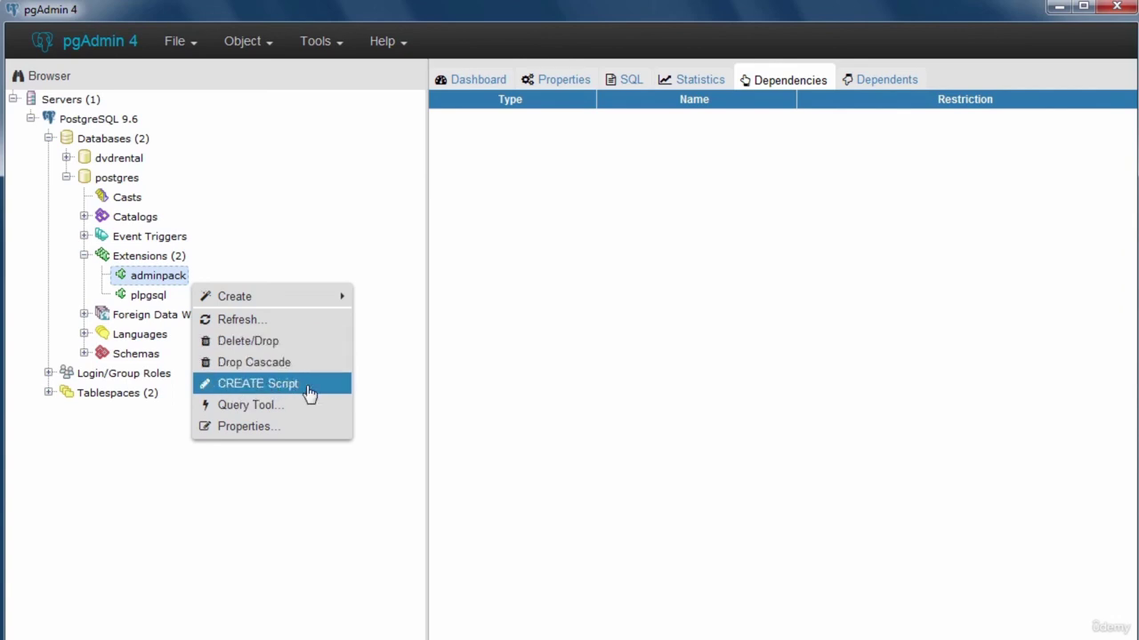
left_click(307, 393)
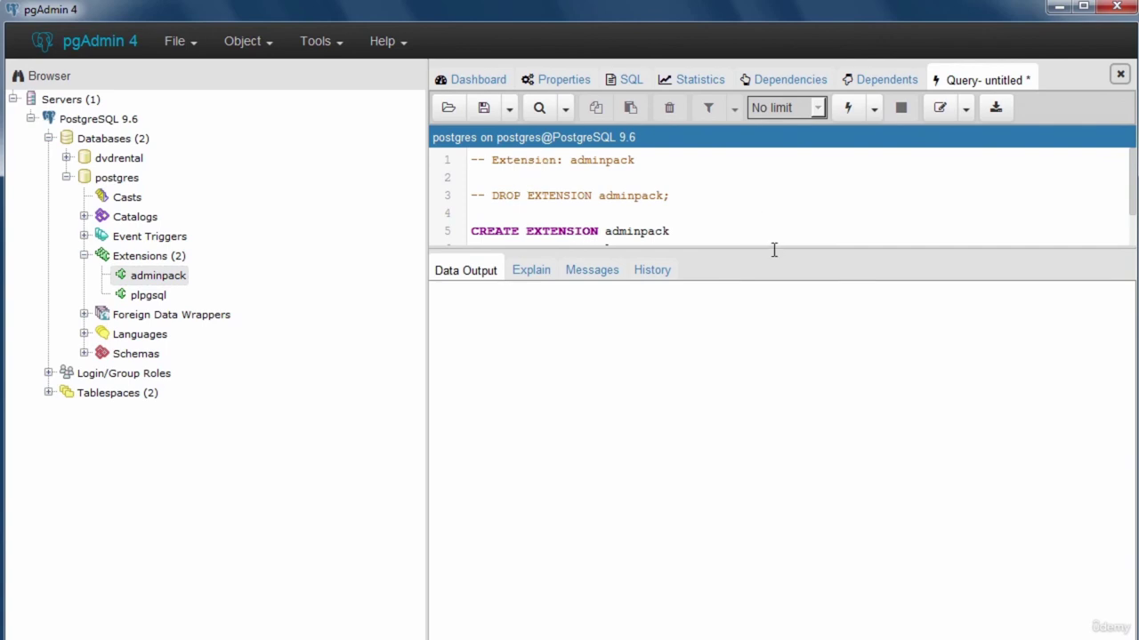
left_click_drag(772, 248, 771, 338)
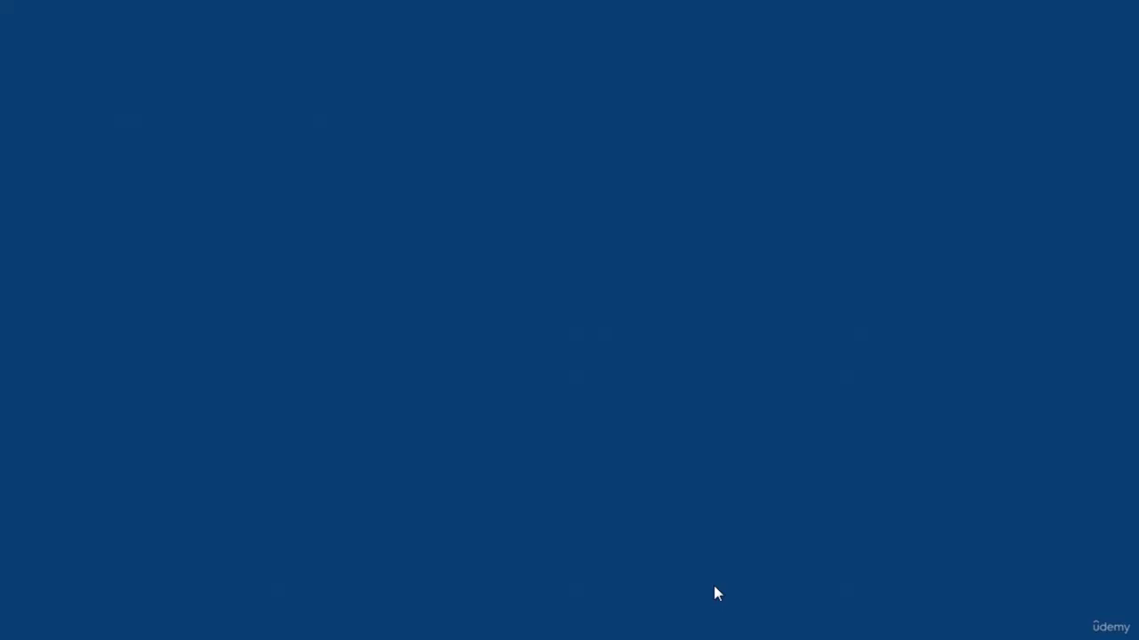
Launch pgAdmin 4 from the Start menu's PostgreSQL 9.6 folder
key("super")
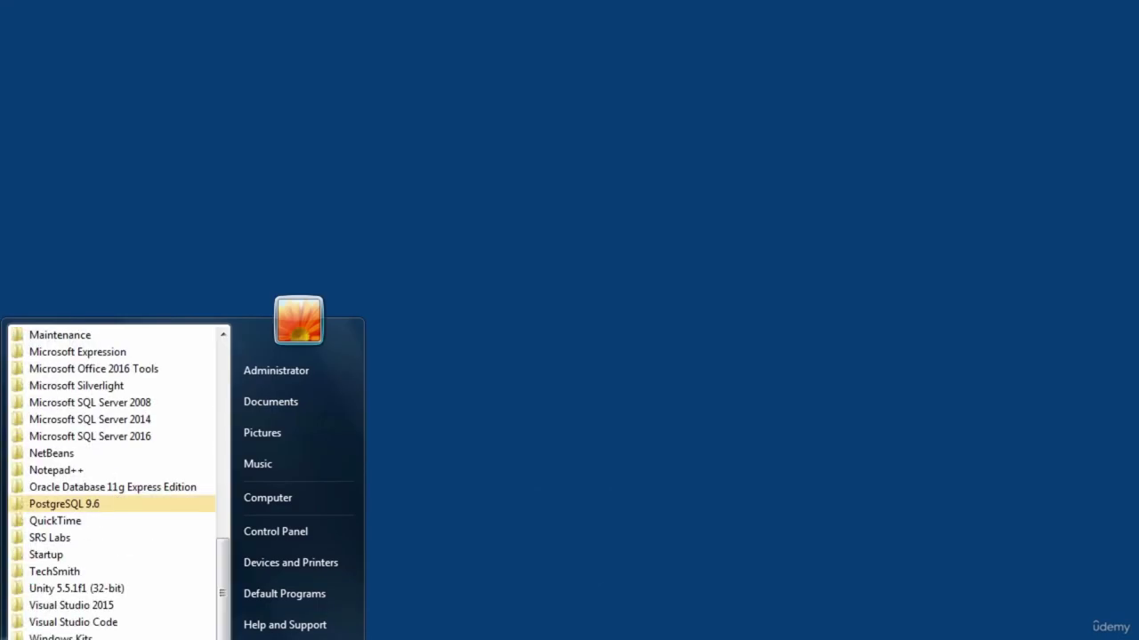
left_click(93, 510)
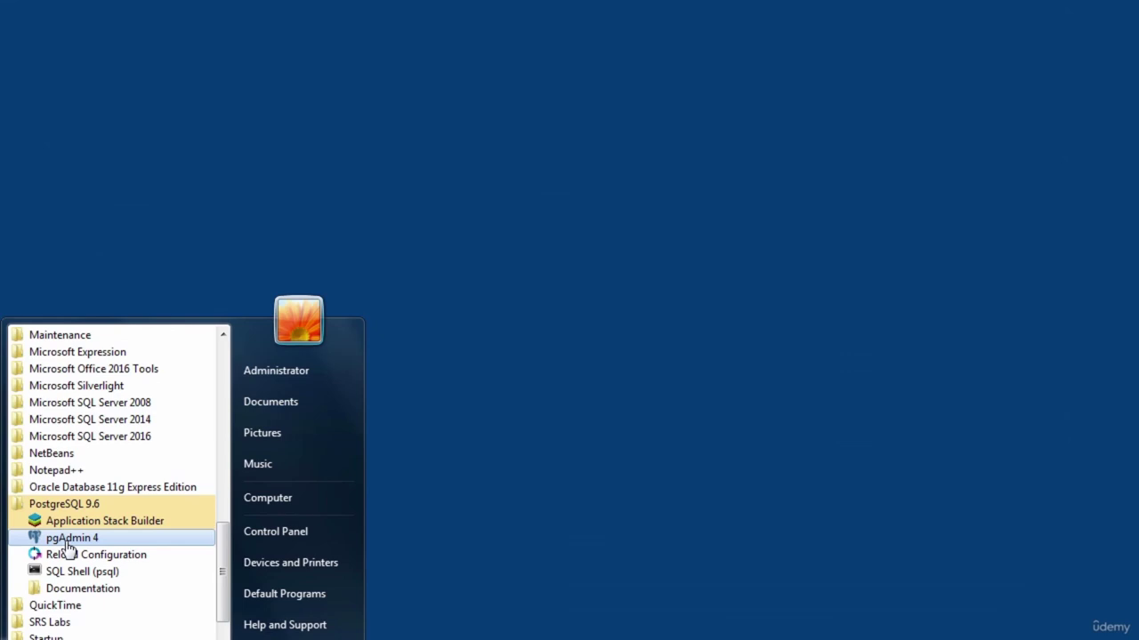
left_click(81, 539)
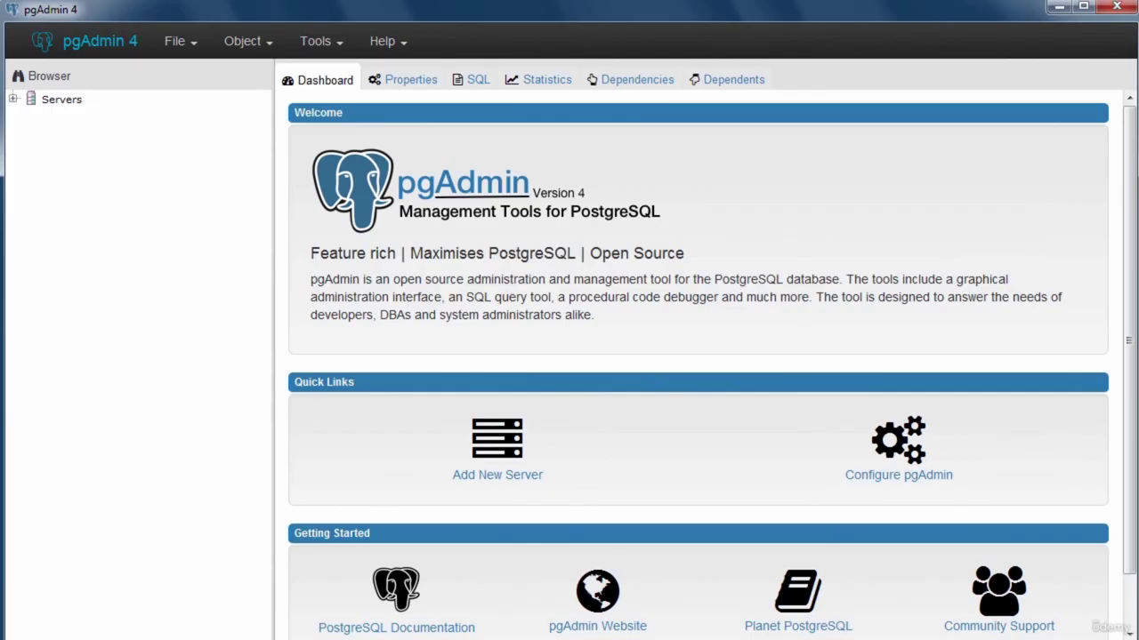
Connect to the PostgreSQL 9.6 server by entering the server password
left_click(13, 101)
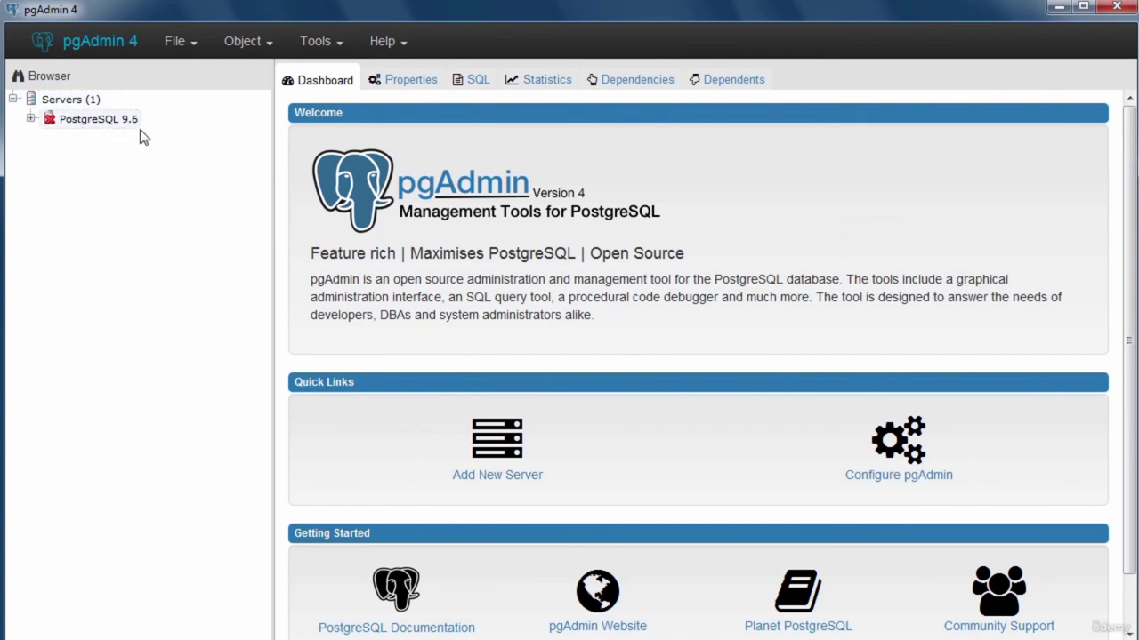
left_click(31, 121)
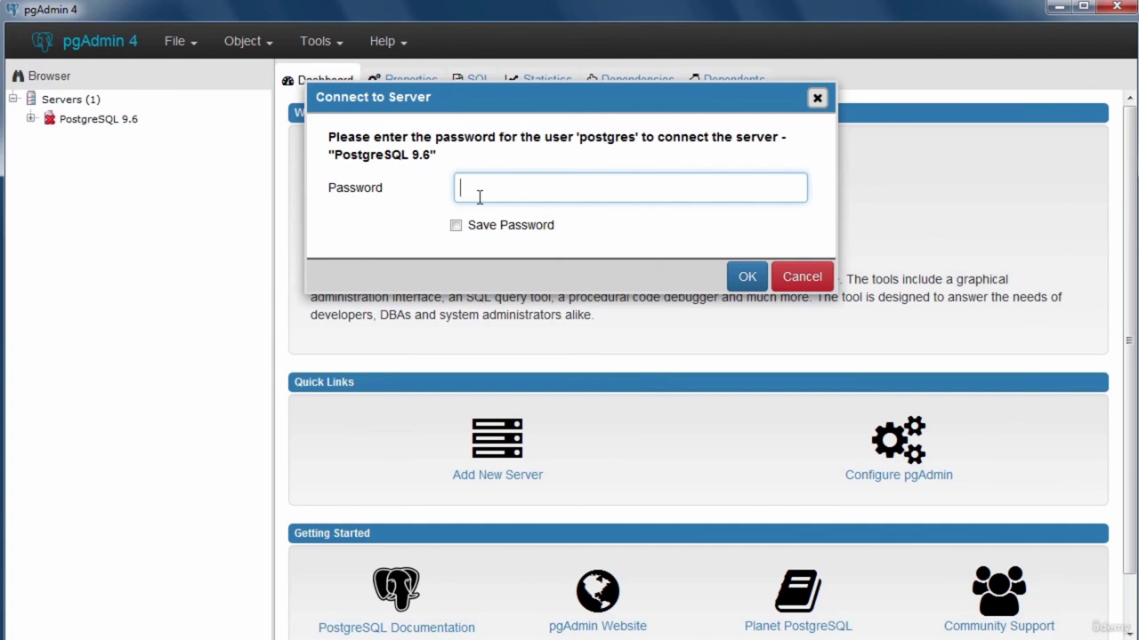
type("••••••••")
left_click(740, 276)
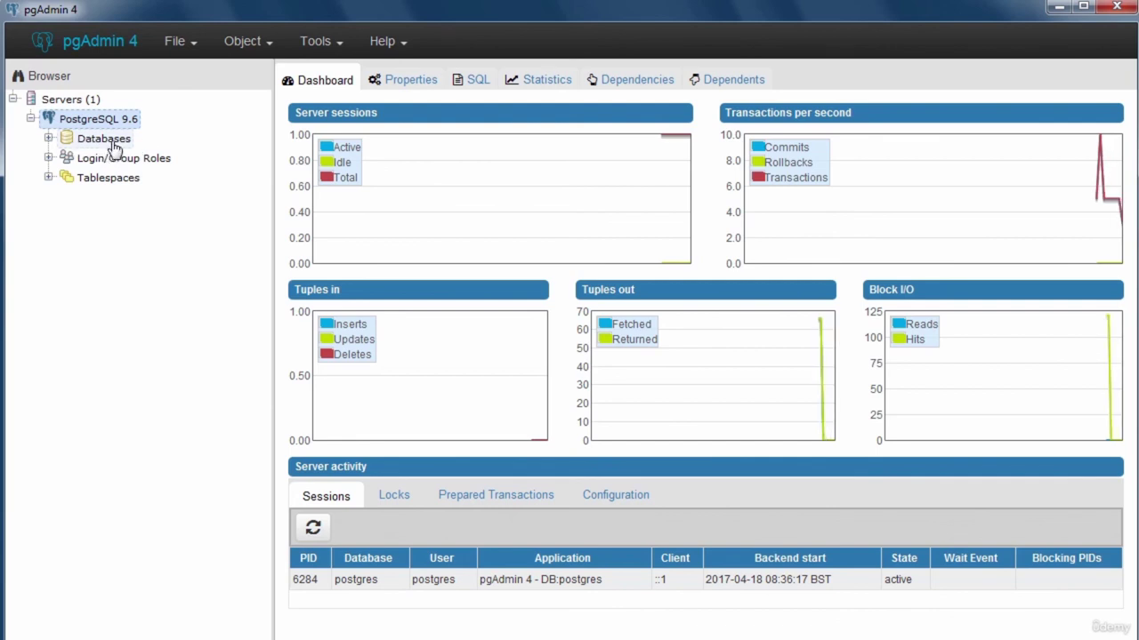
Create a database named Fruits with the comment 'Database of fruits'
left_click(104, 139)
right_click(114, 147)
mouse_move(183, 167)
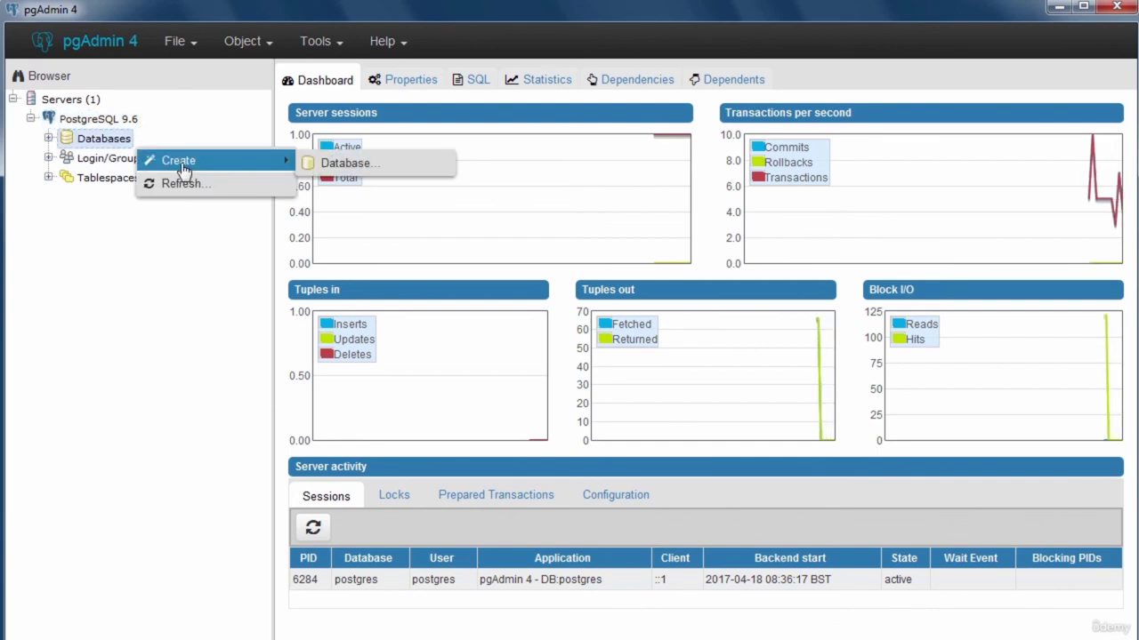
left_click(394, 171)
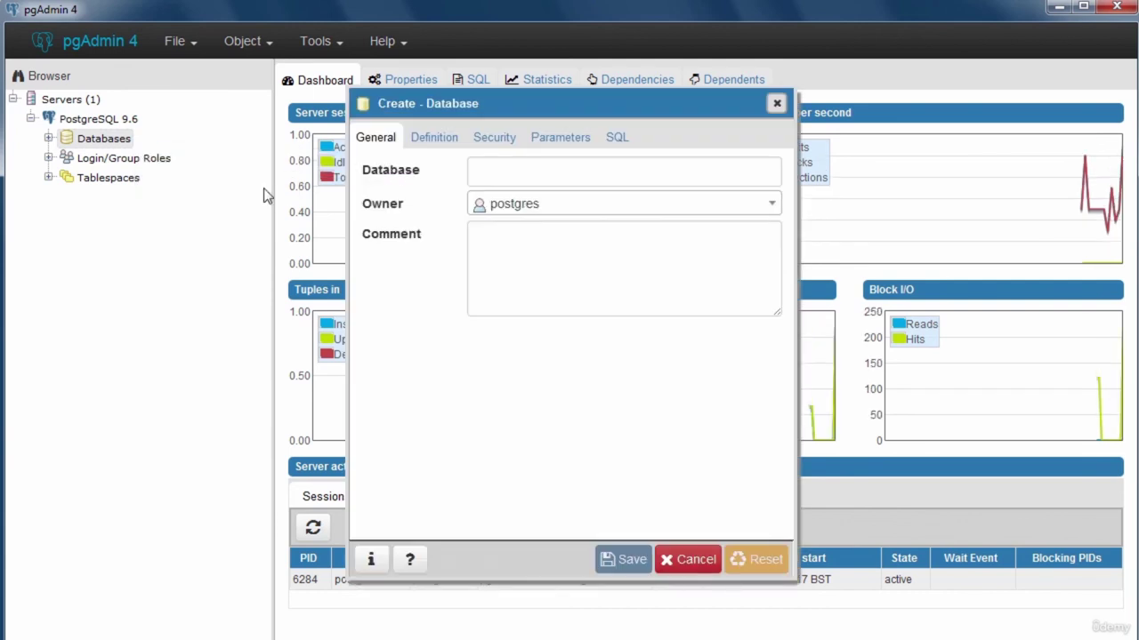
left_click(503, 176)
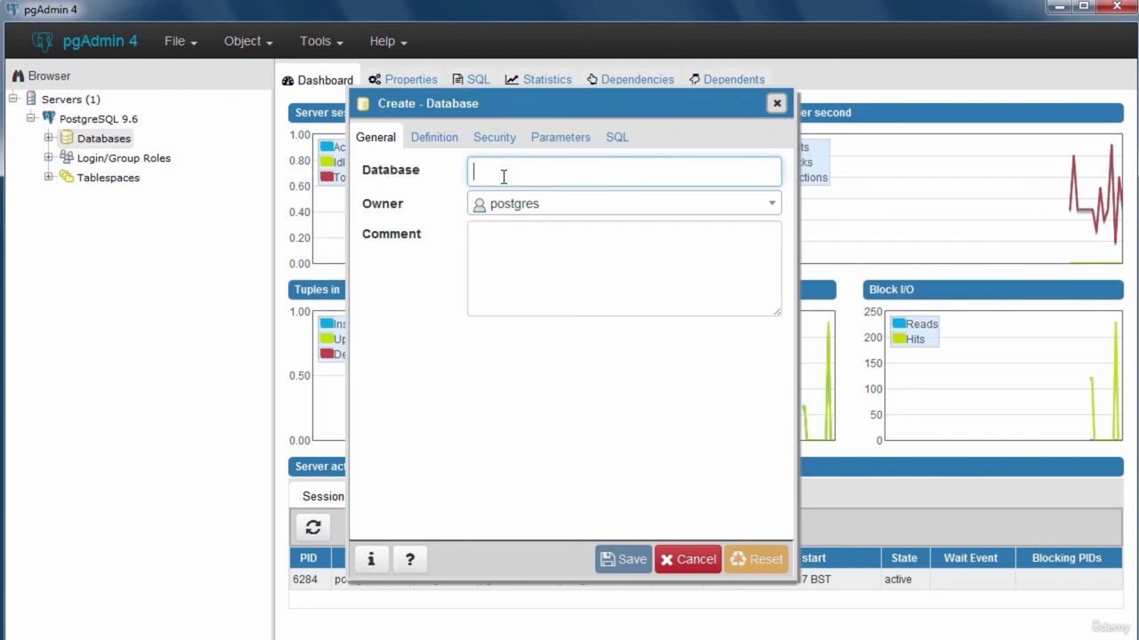
type("Fruit")
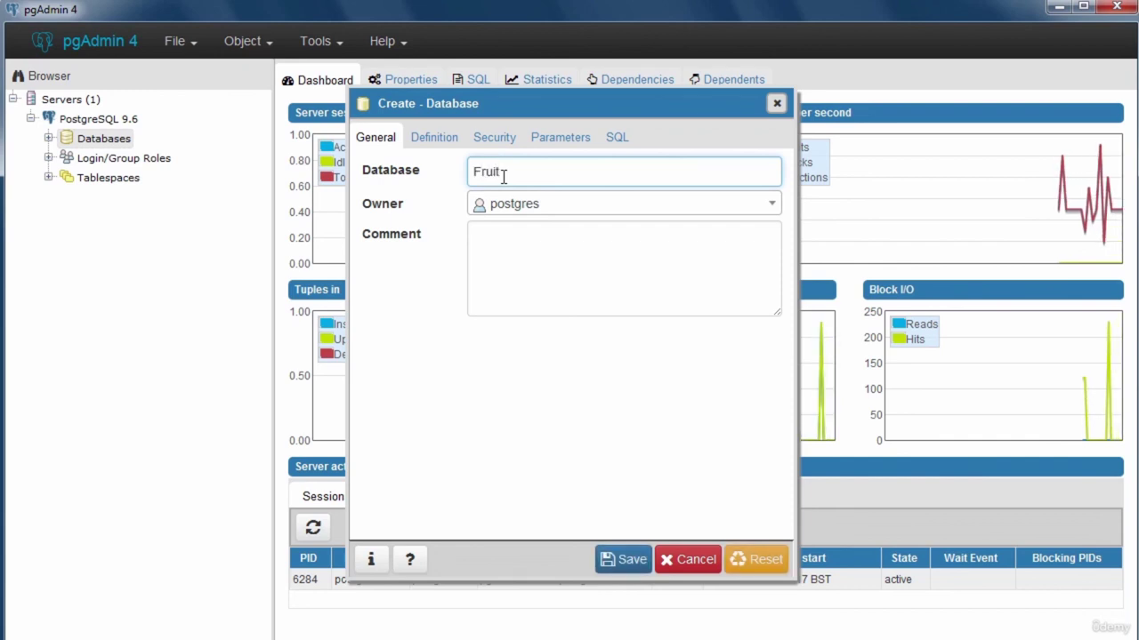
type("s")
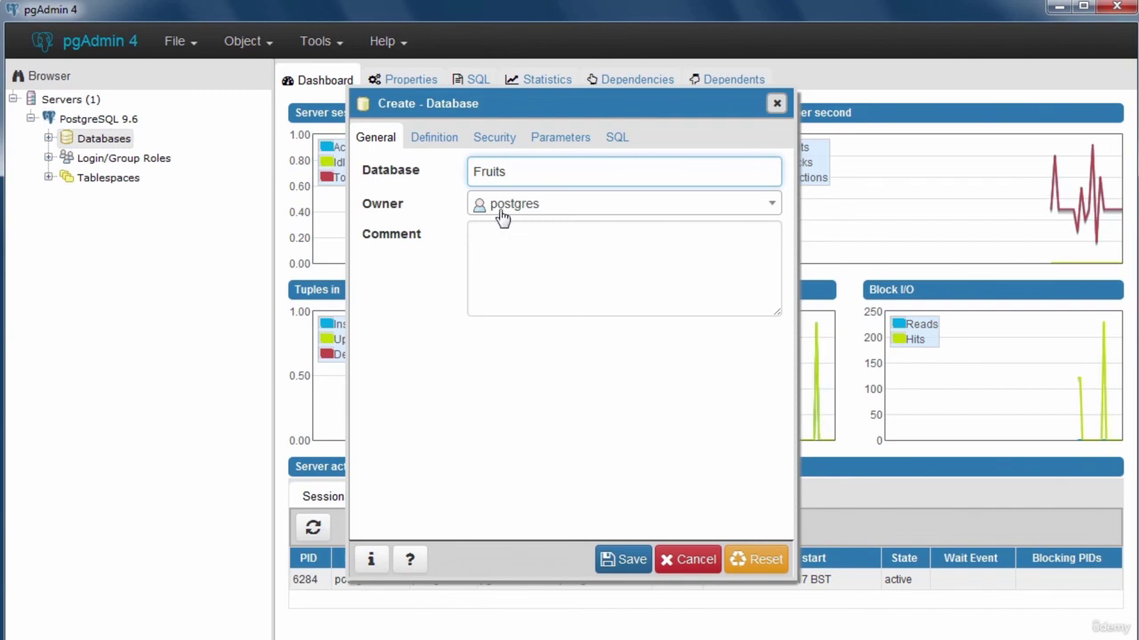
left_click(578, 272)
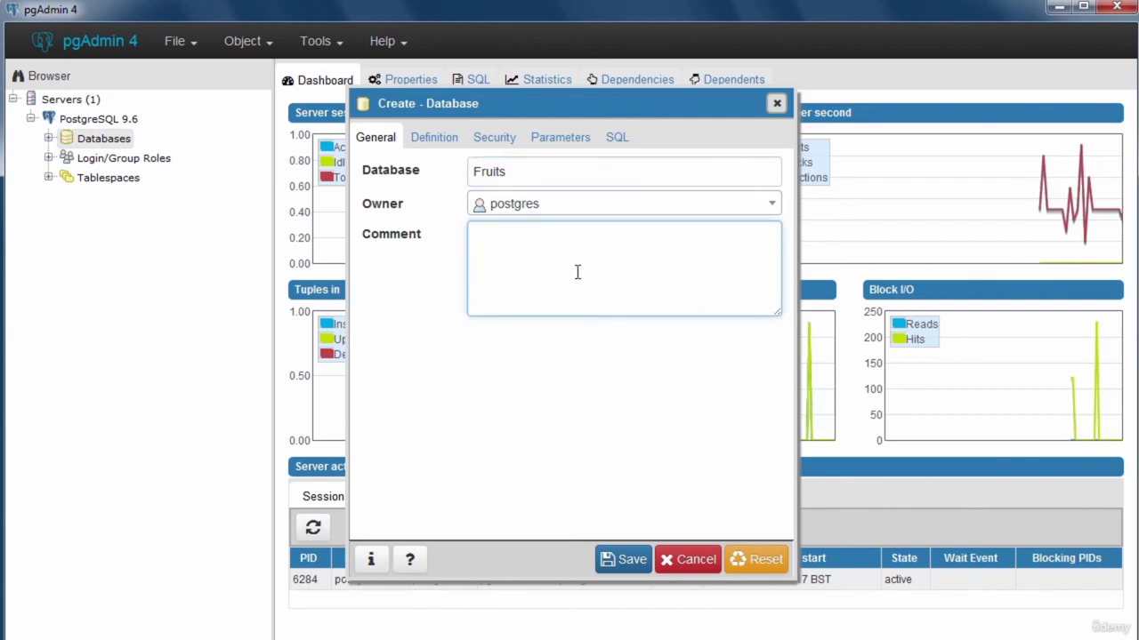
type("Da")
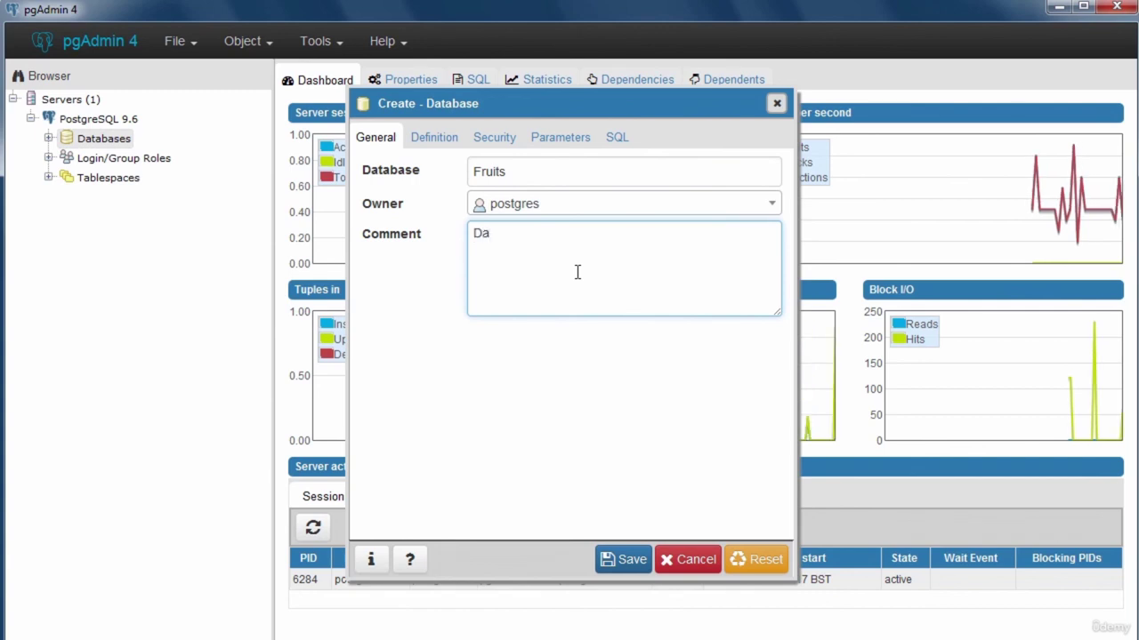
type("tabase")
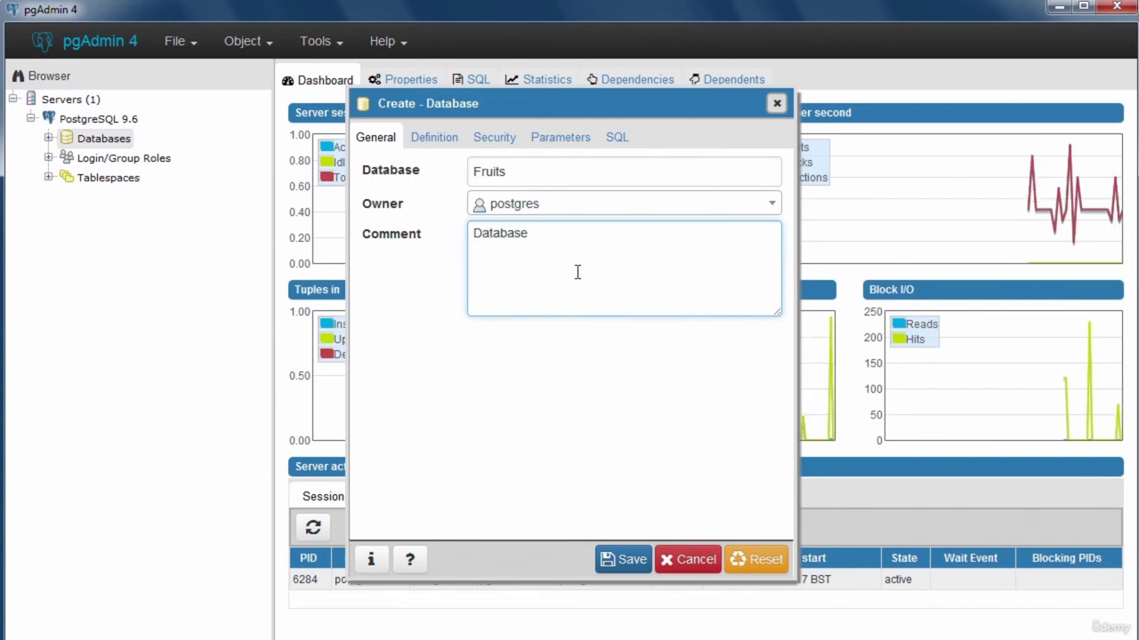
type(" of fruits")
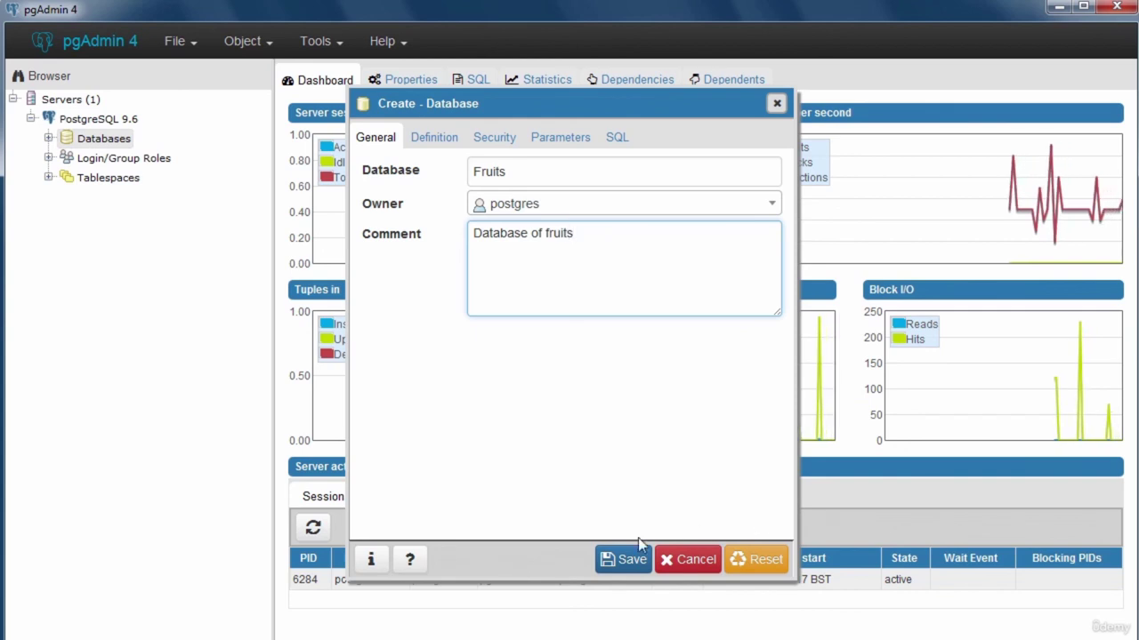
left_click(627, 562)
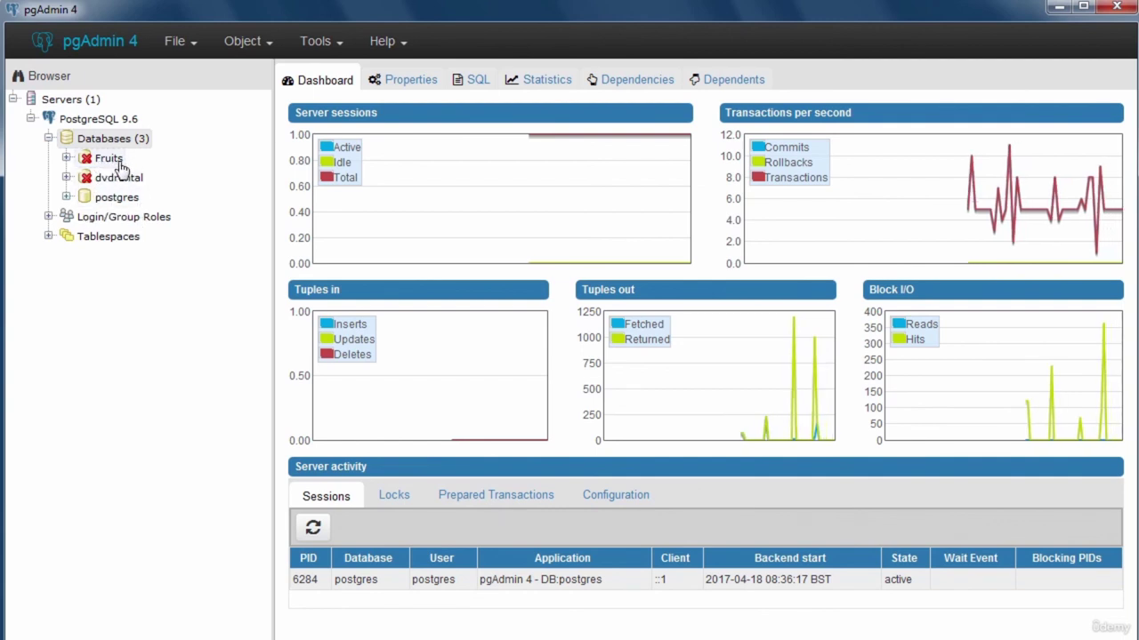
Connect to Fruits, expand its public schema, then collapse the database
left_click(67, 164)
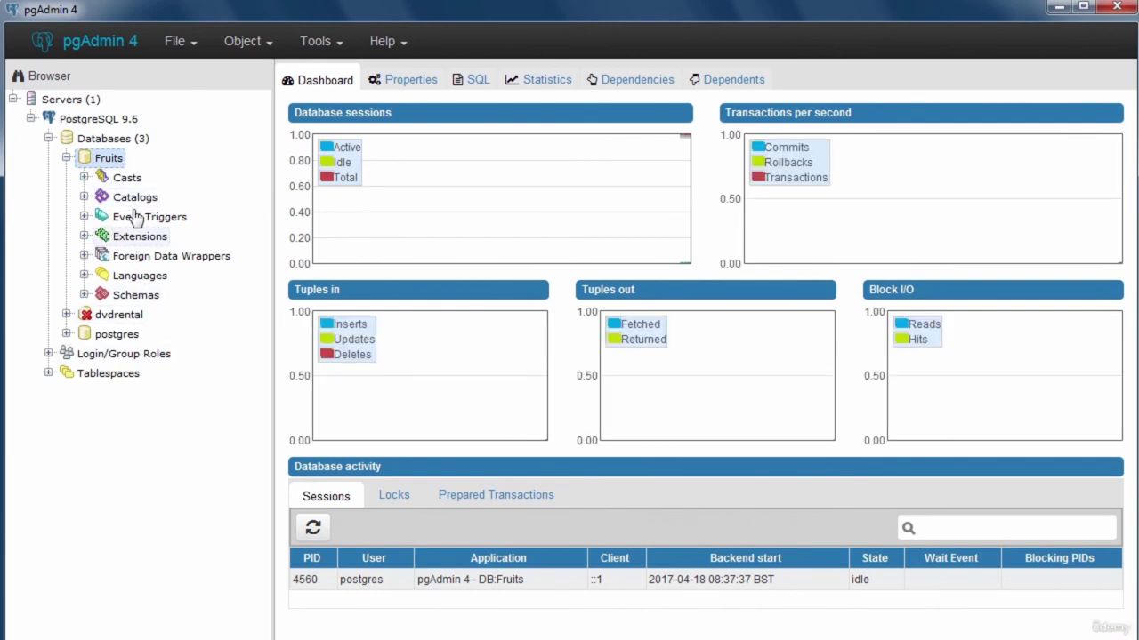
left_click(84, 295)
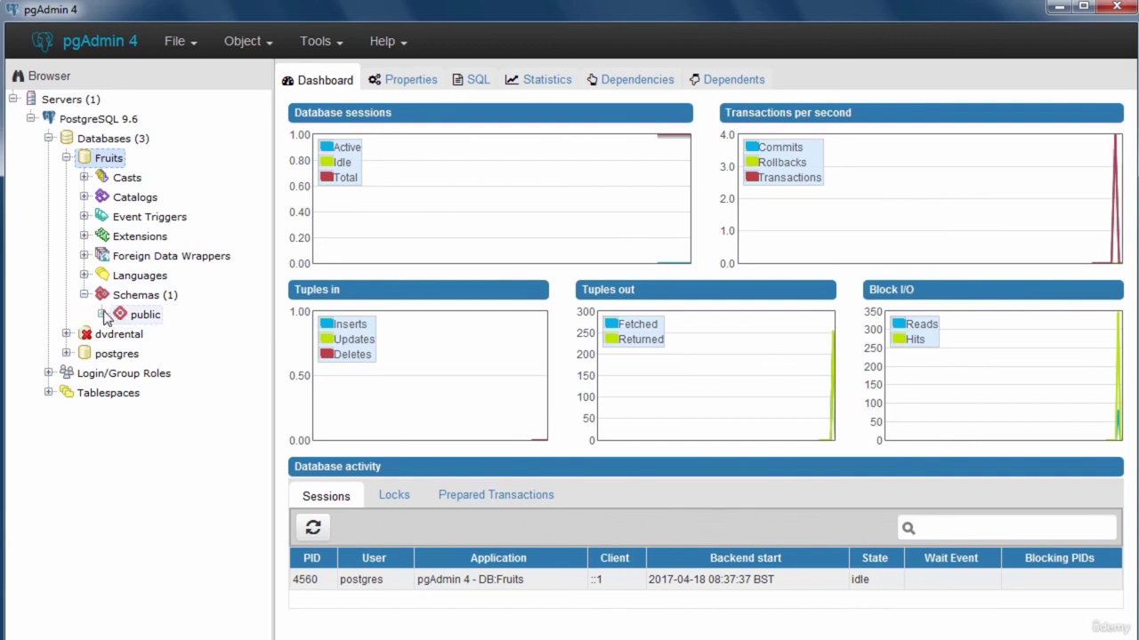
left_click(103, 316)
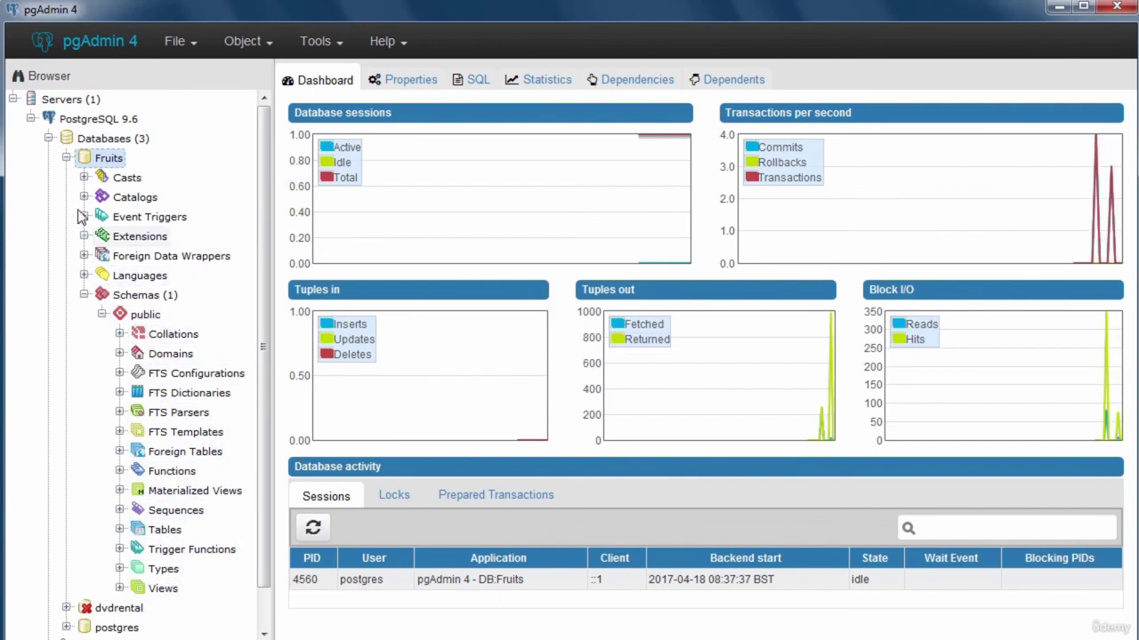
left_click(67, 160)
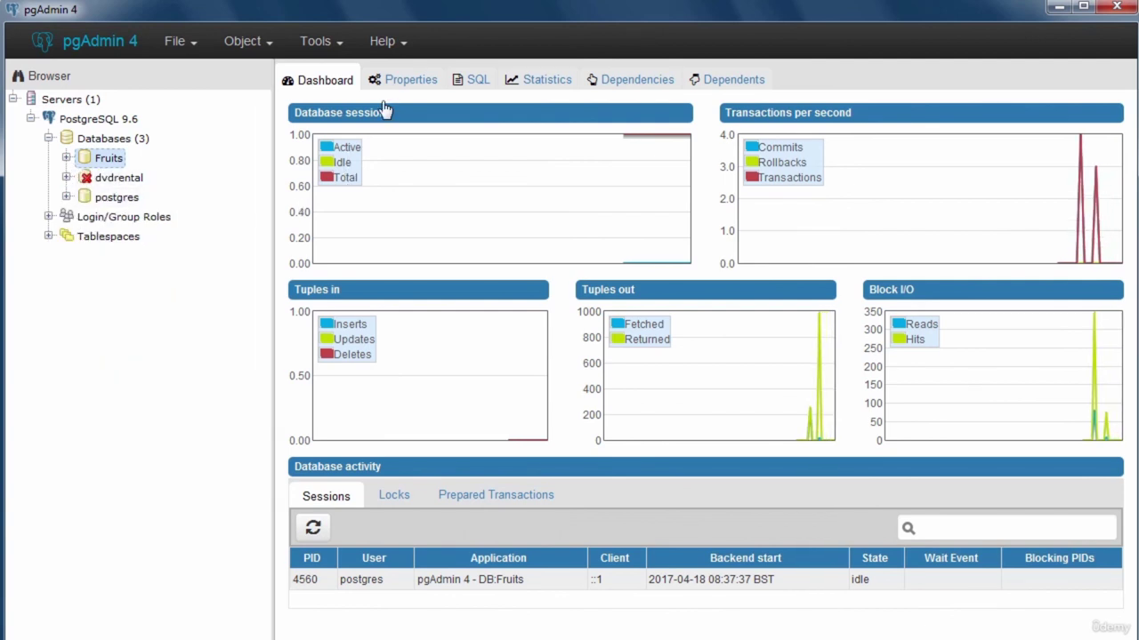
Scroll through Fruits' properties: OID 16720, owner postgres, UTF8 encoding, pg_default tablespace
left_click(402, 79)
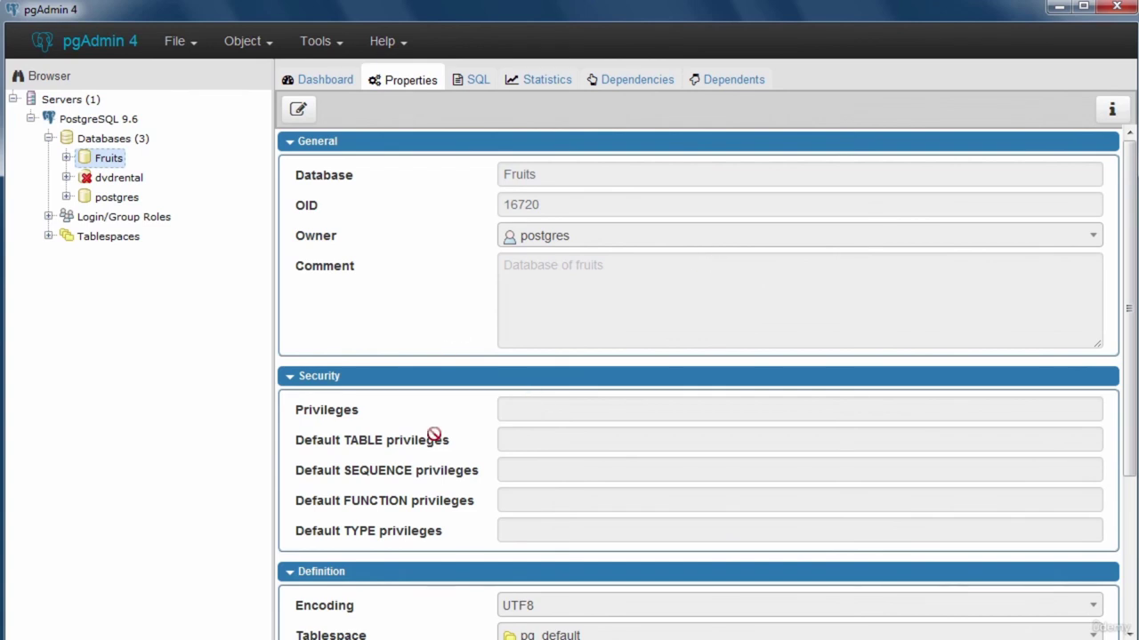
mouse_move(1126, 321)
left_mouse_down()
mouse_move(1130, 369)
mouse_move(1130, 309)
left_mouse_up()
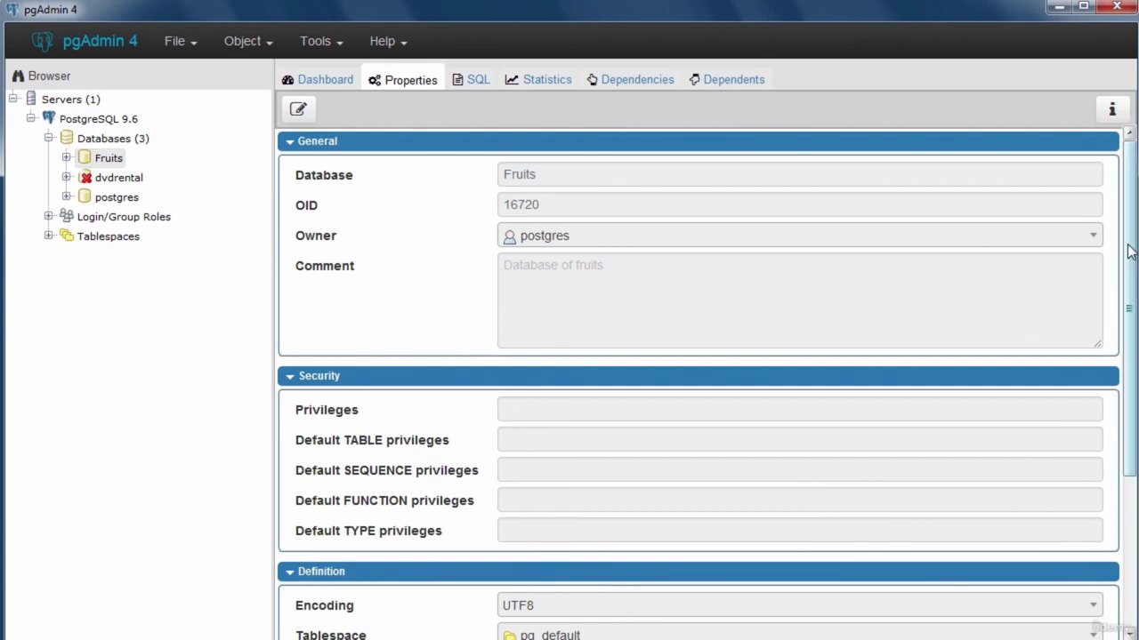
left_click_drag(1128, 249, 1131, 392)
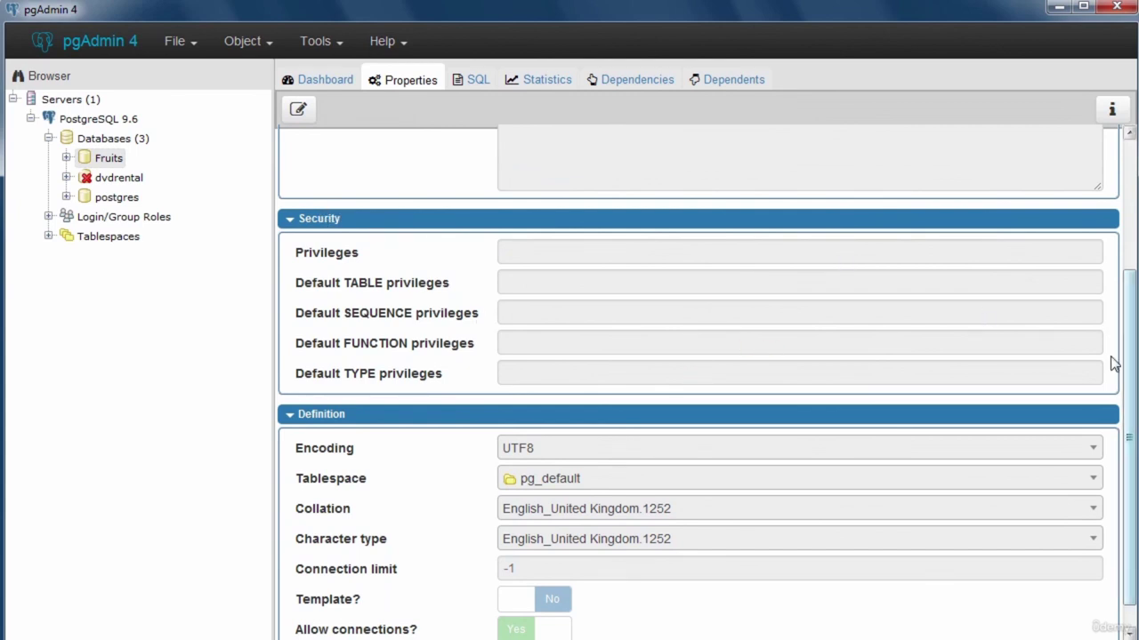
left_click_drag(1130, 342, 1132, 389)
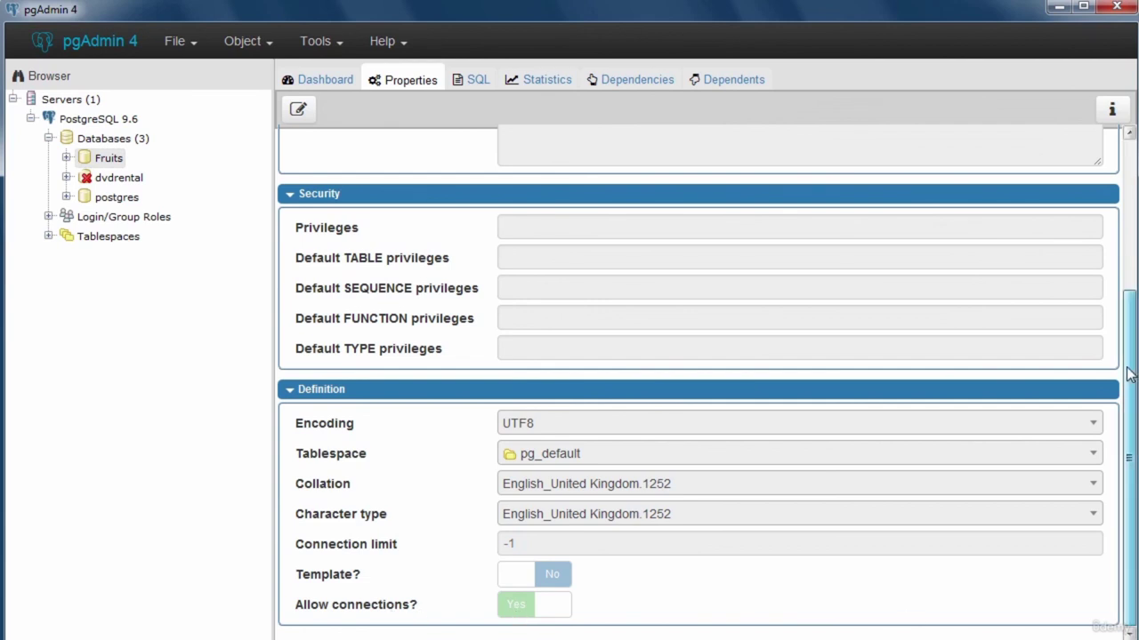
left_click_drag(1130, 361, 1132, 185)
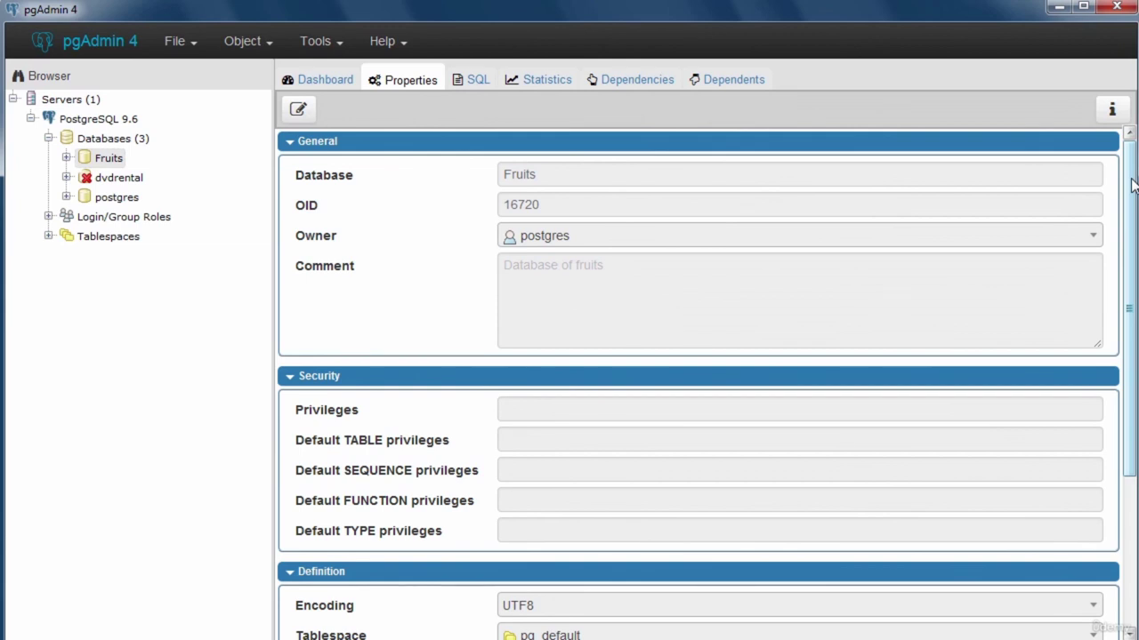
Step through Fruits' SQL, Statistics (7037 kB), Dependencies and empty Dependents tabs
left_click(478, 80)
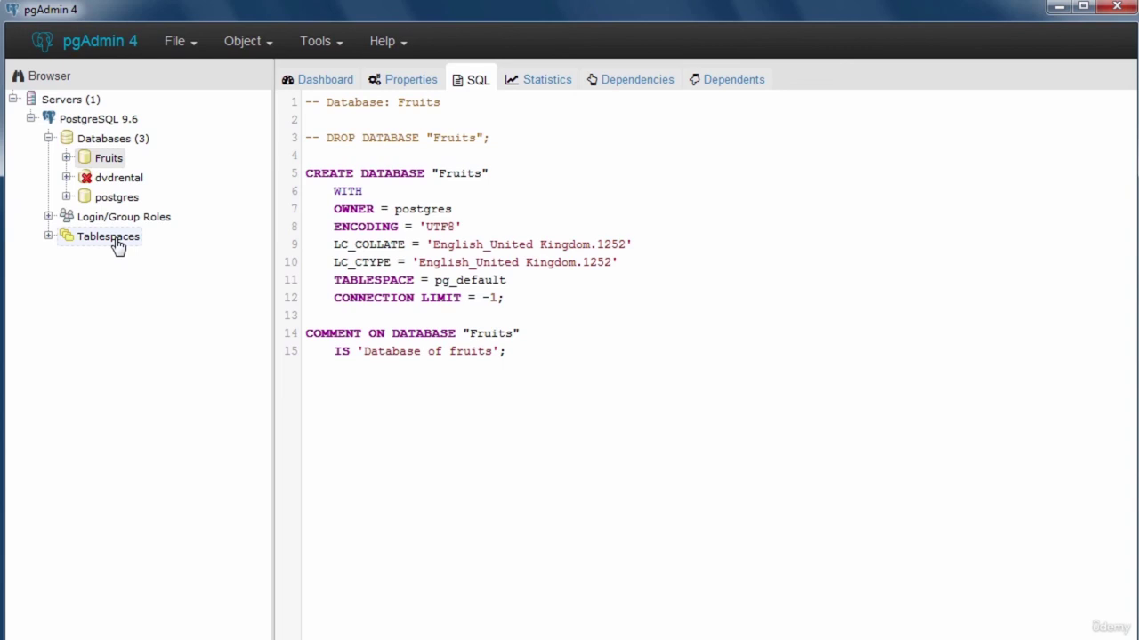
left_click(534, 85)
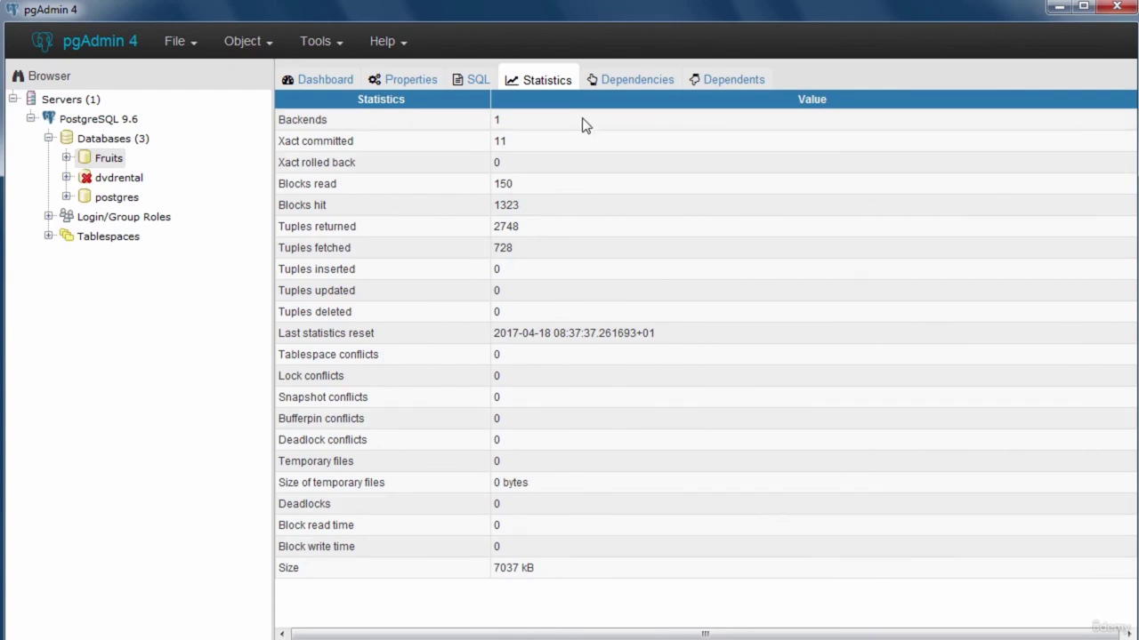
left_click(623, 79)
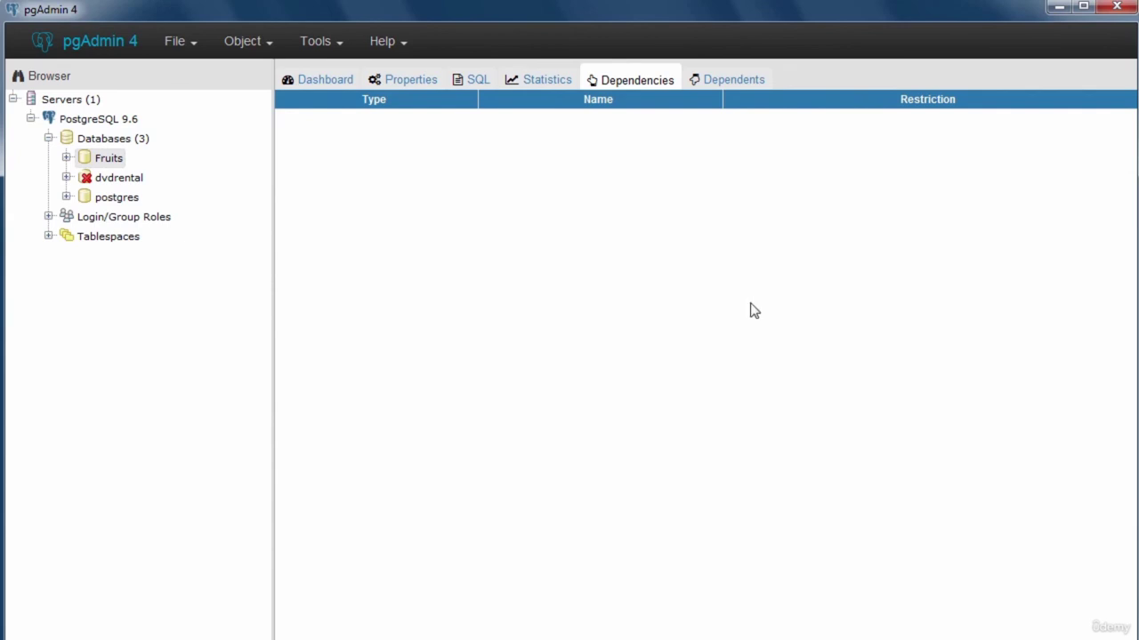
left_click(735, 81)
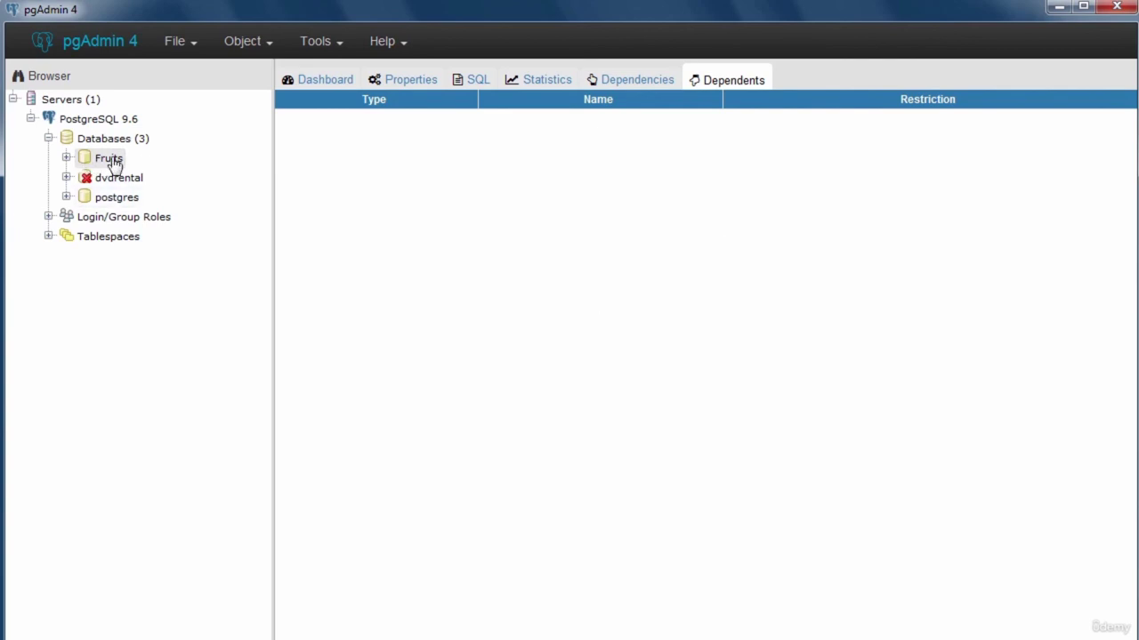
Review Fruits' Definition, Security, Parameters, Default Privileges and SQL settings without changing anything
right_click(114, 164)
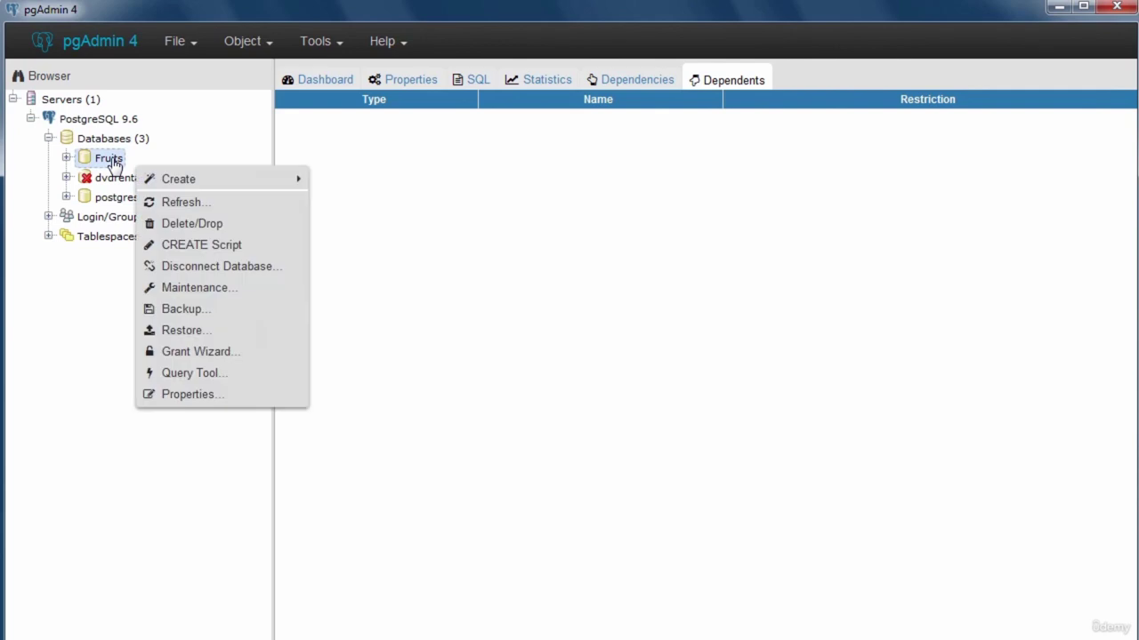
left_click(184, 396)
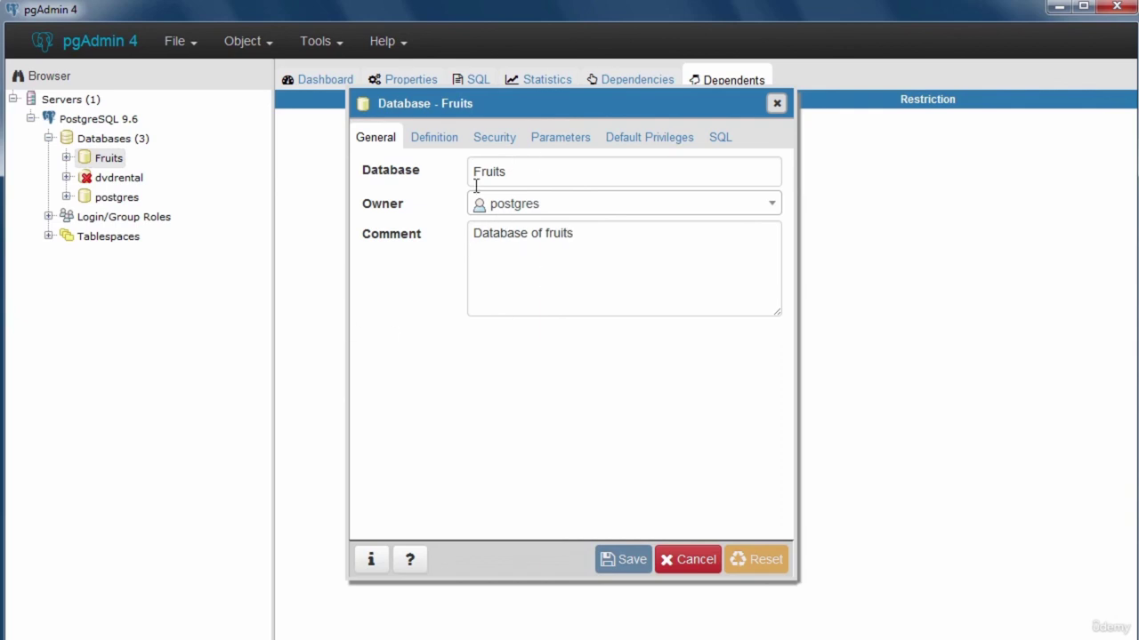
left_click(427, 148)
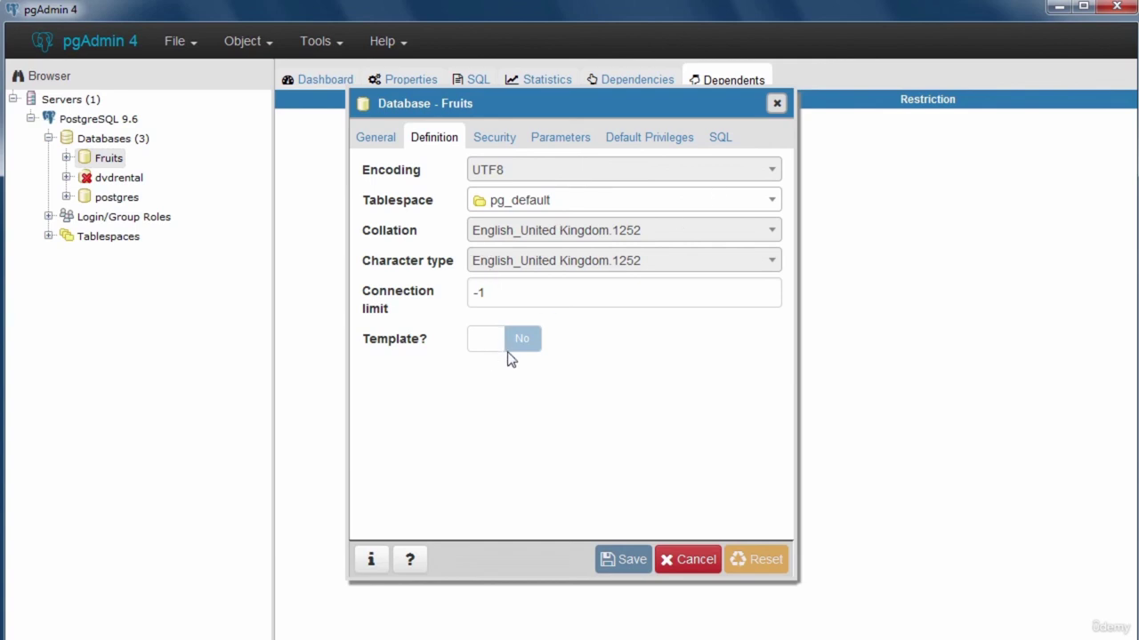
left_click(512, 148)
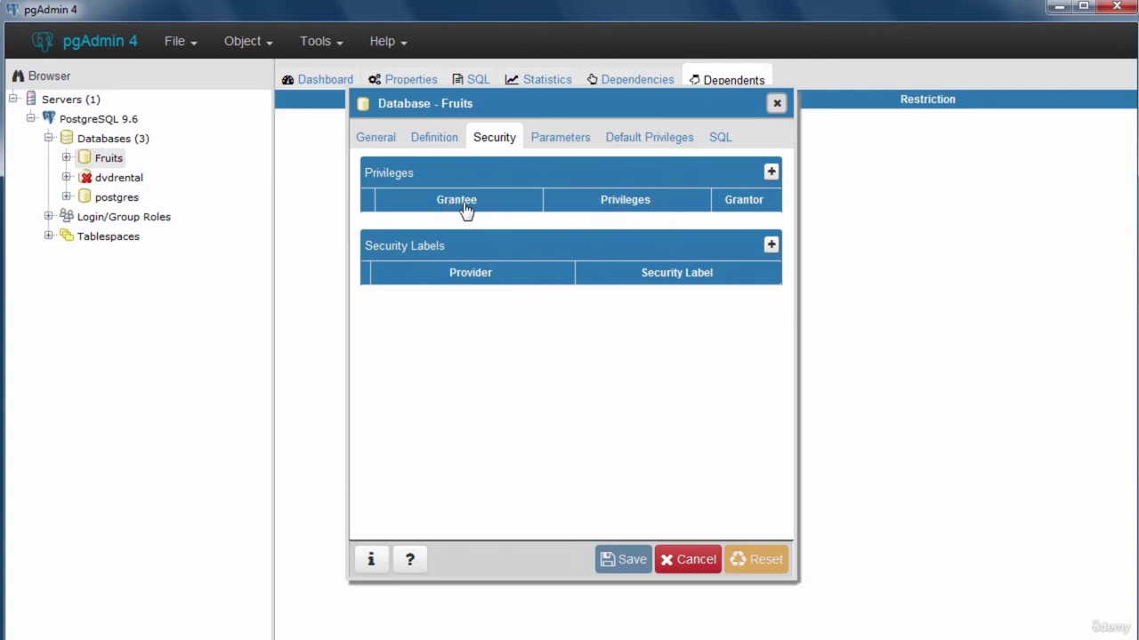
left_click(564, 142)
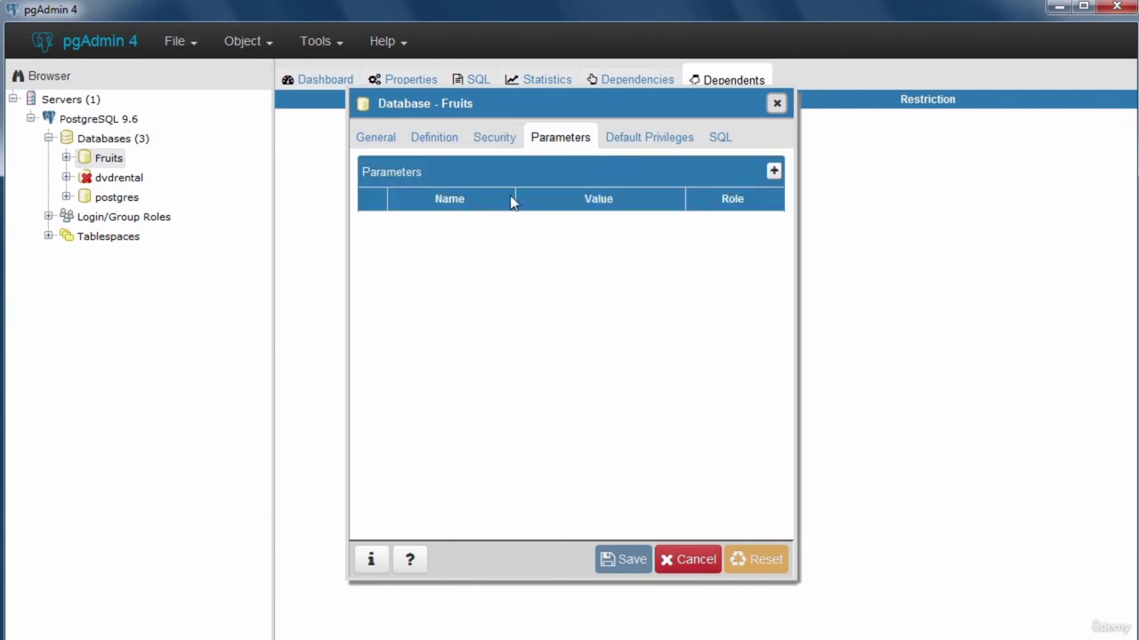
left_click(659, 143)
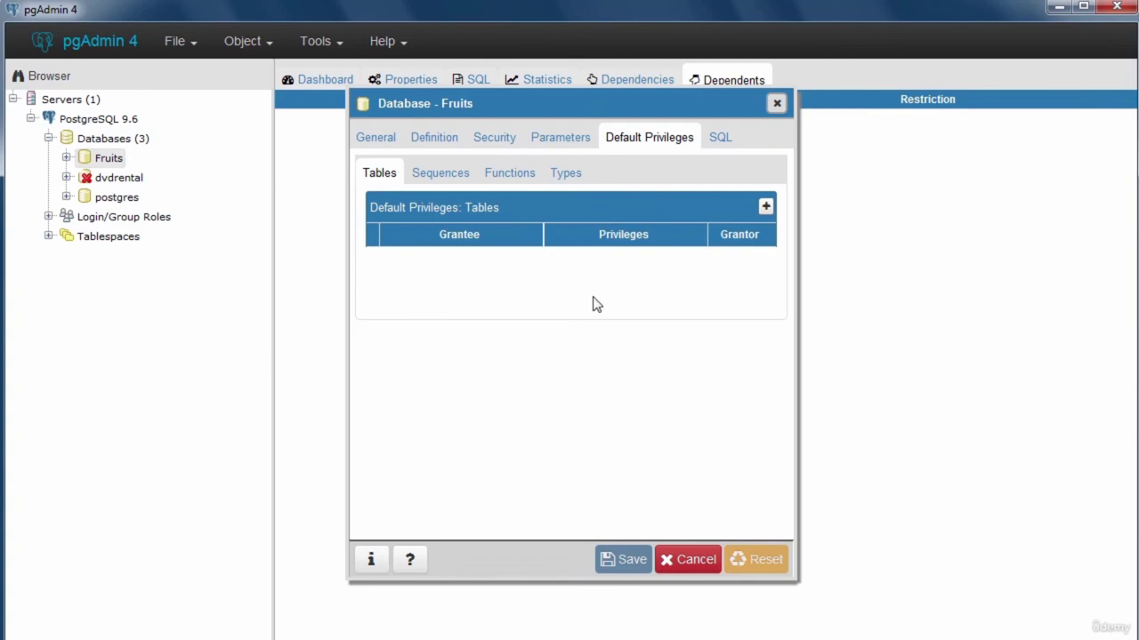
left_click(724, 148)
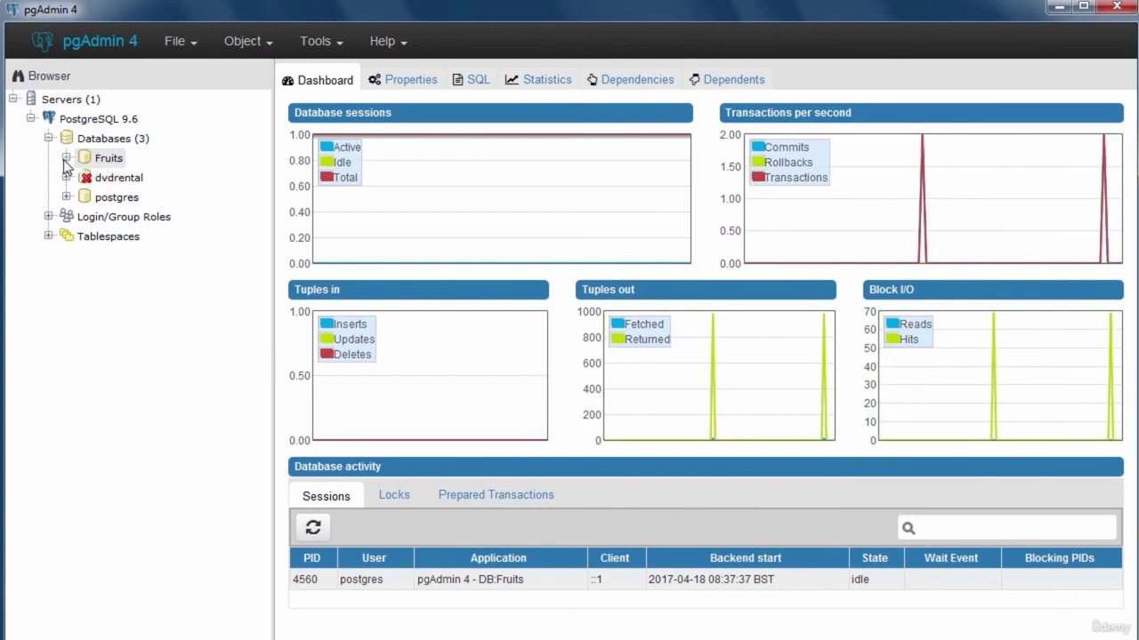
Expand Fruits down to public > Tables and bring up its Create > Table option
left_click(66, 158)
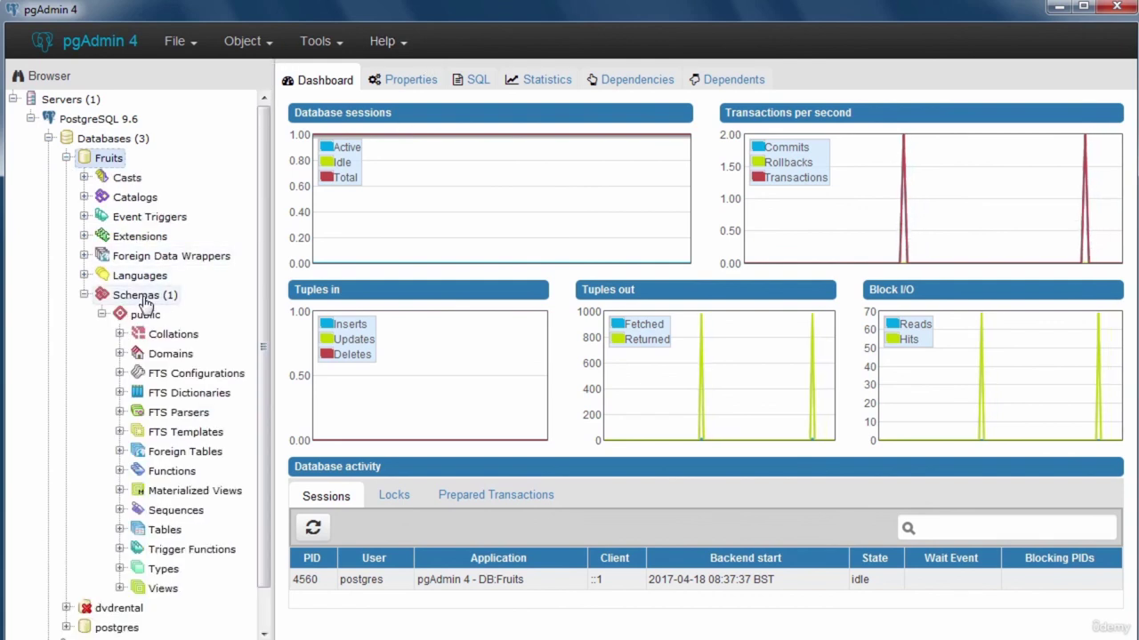
left_click_drag(258, 293, 257, 326)
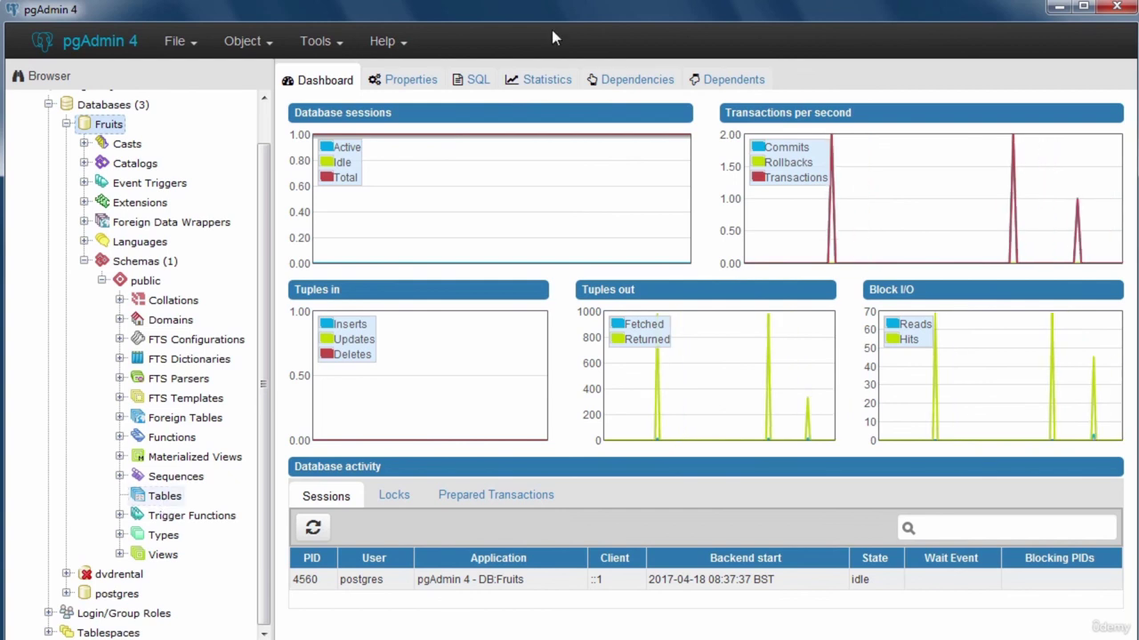
right_click(164, 505)
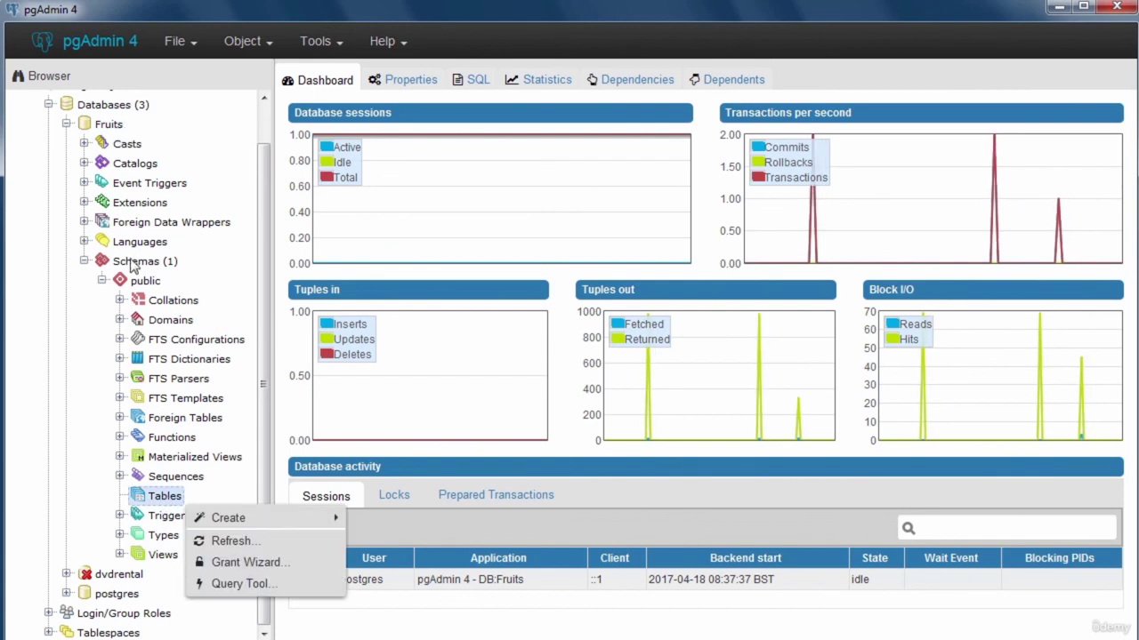
mouse_move(263, 523)
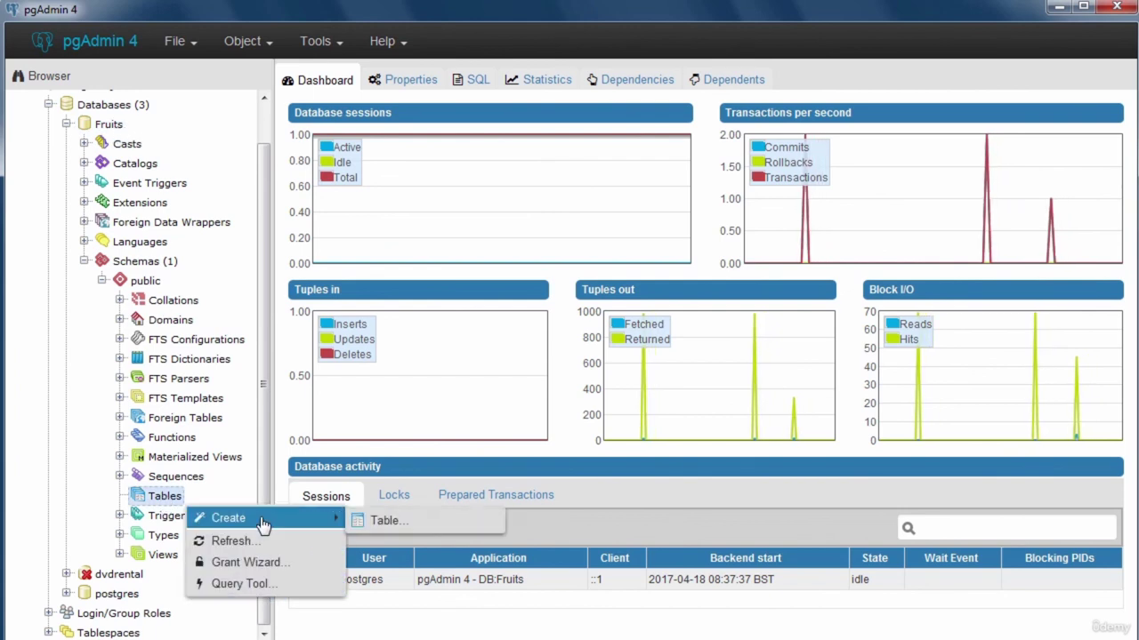
Create and save a new table named Oranges, correcting the mistyped 'oRANGES'
left_click(388, 521)
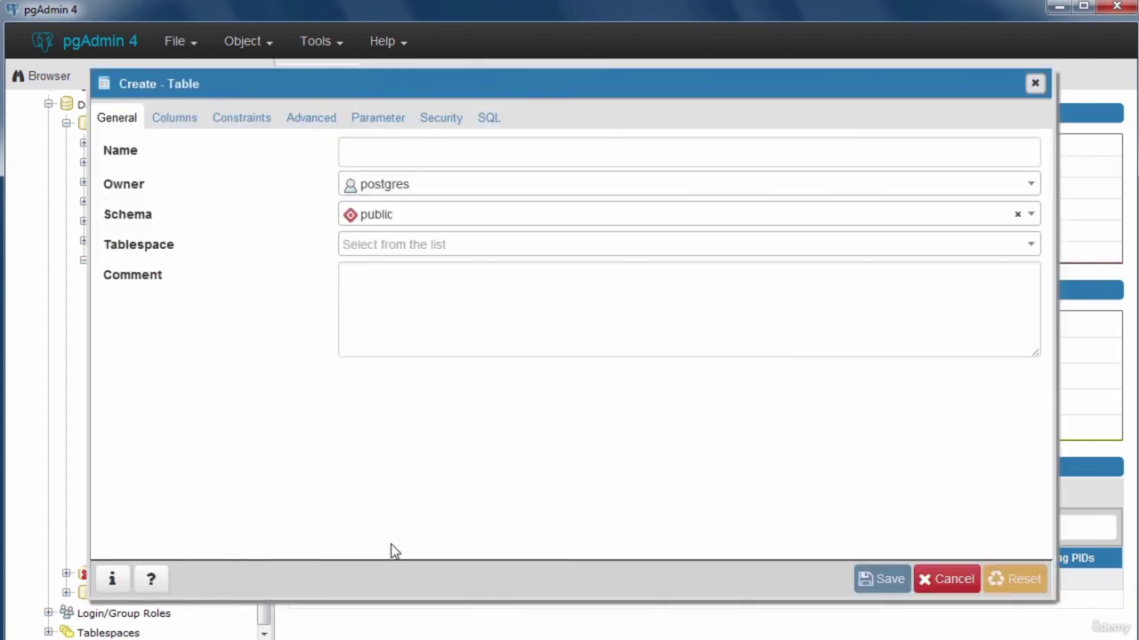
left_click(389, 152)
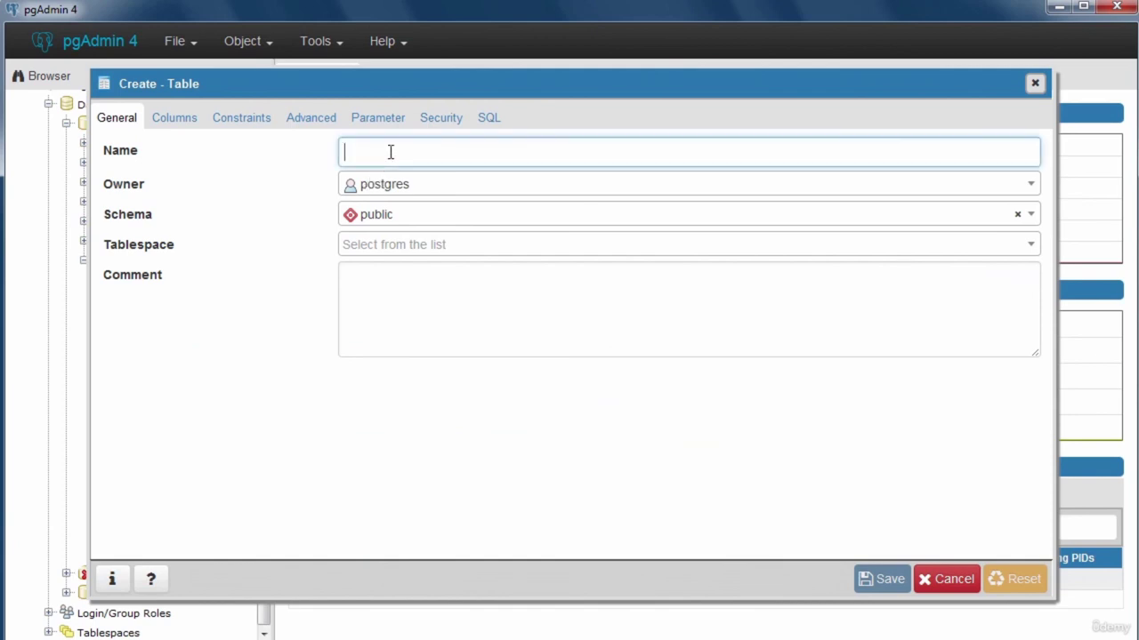
type("oRANGES")
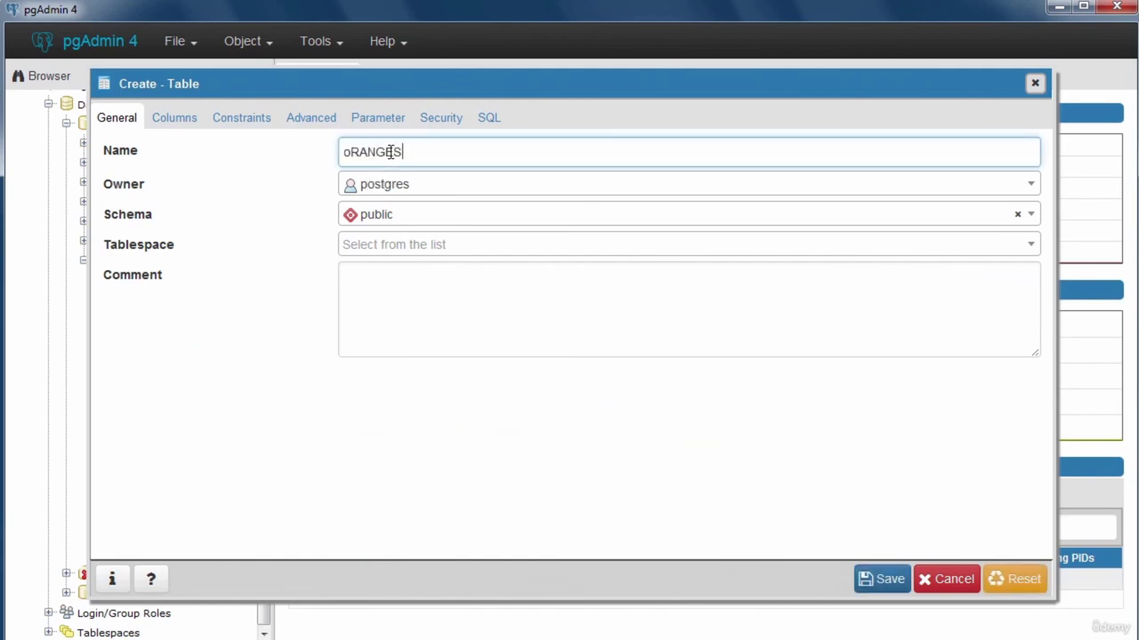
key("BackSpace")
key("BackSpace")
key("BackSpace")
key("BackSpace")
type("Oranges")
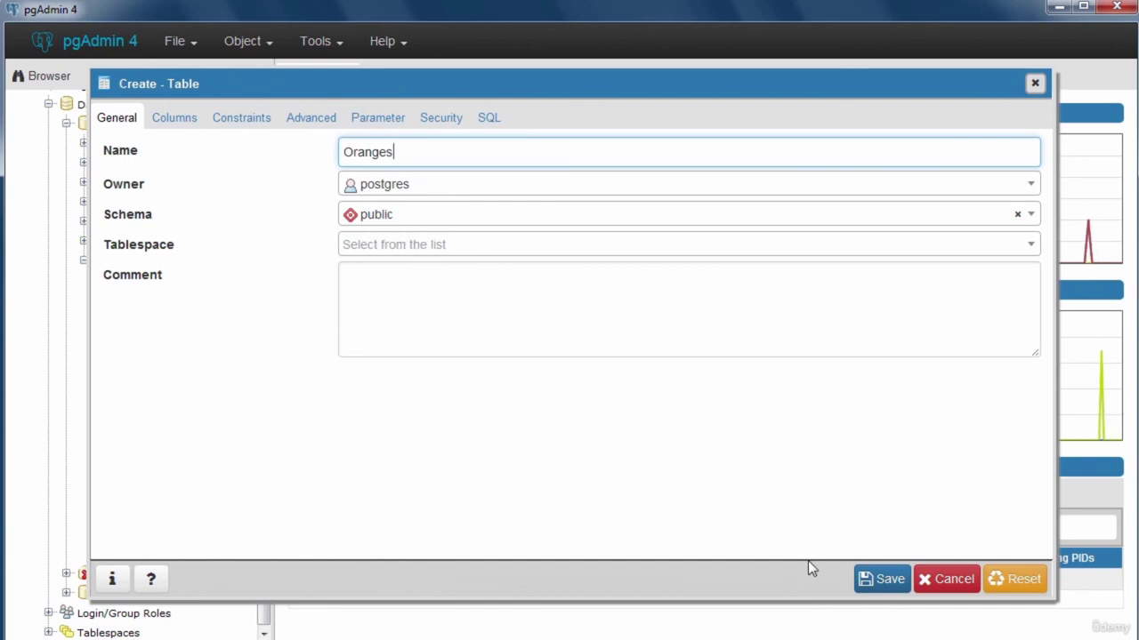
left_click(885, 579)
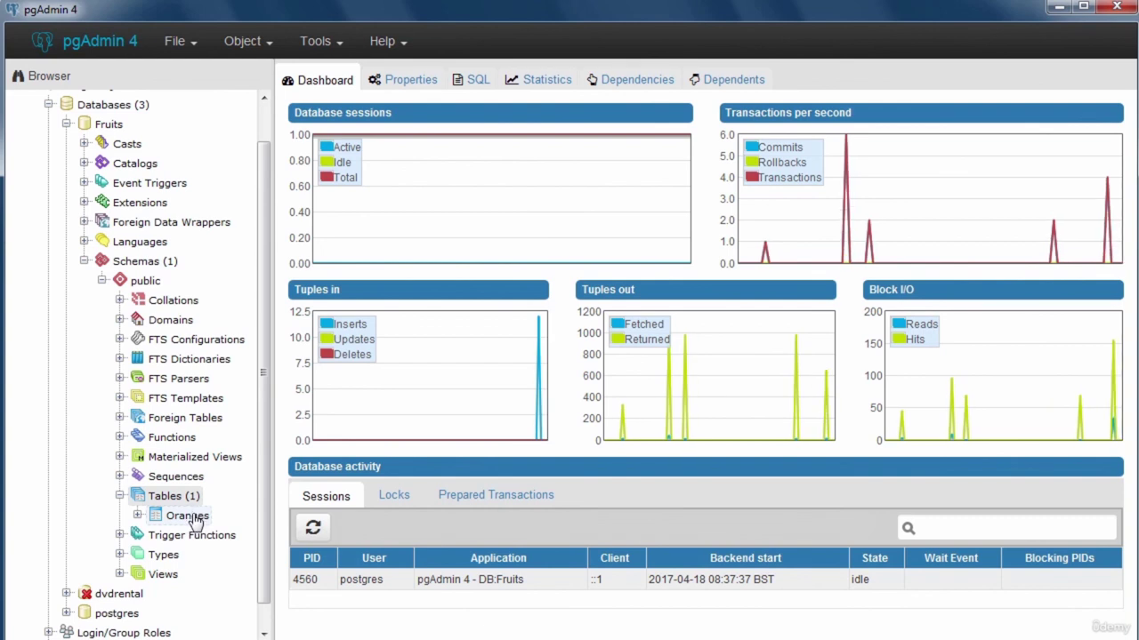
Open the Oranges table's properties on the Columns tab and add a blank column row
right_click(192, 518)
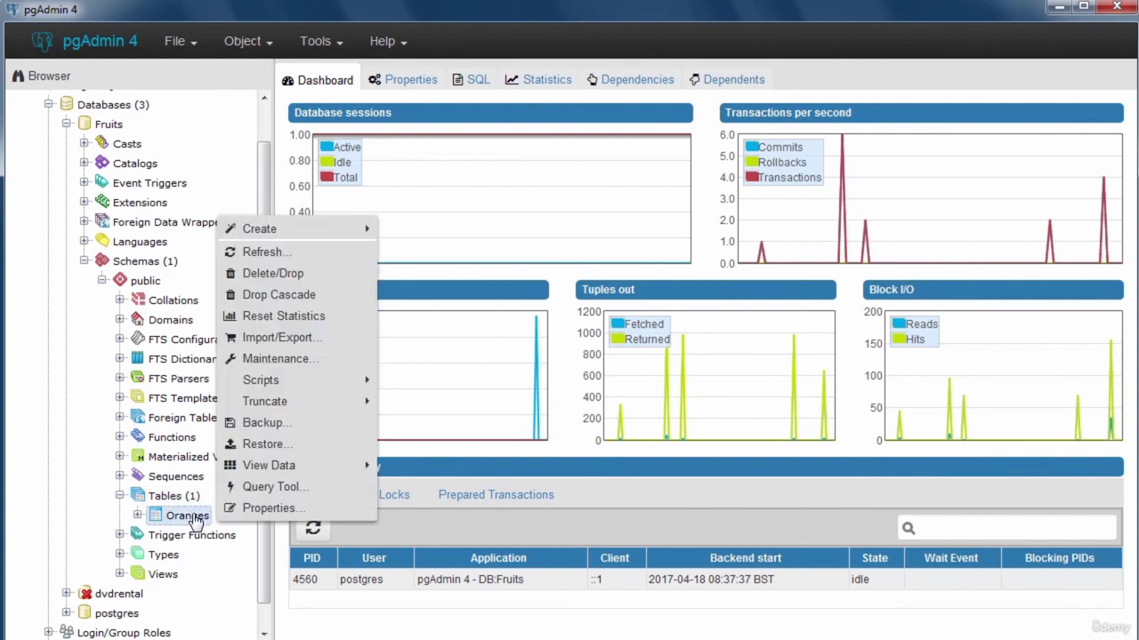
left_click(286, 512)
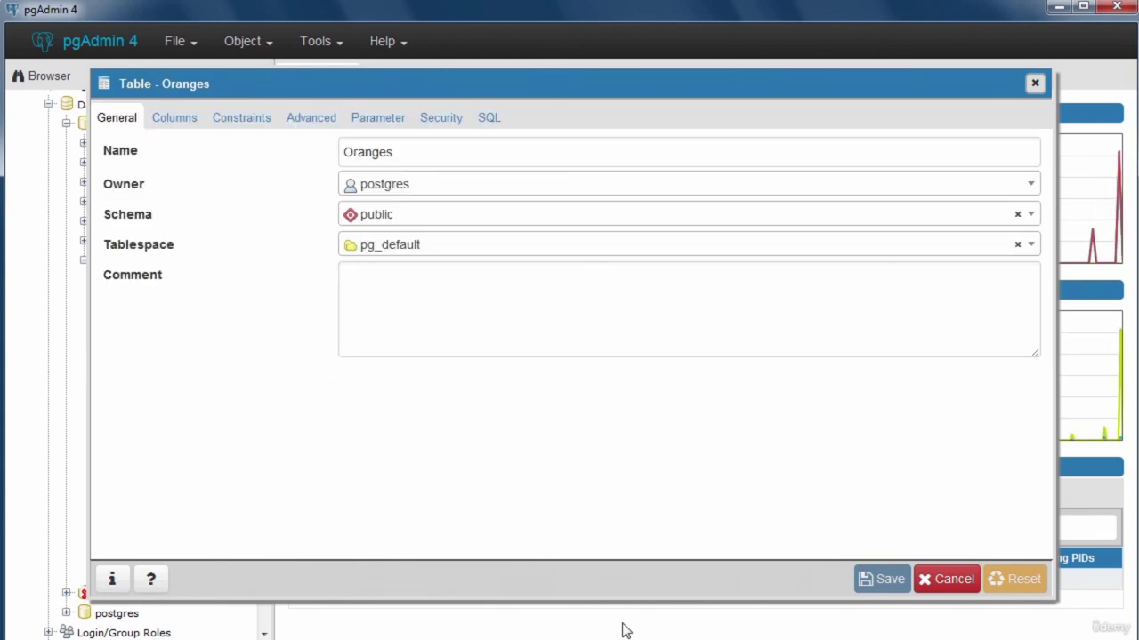
left_click(179, 124)
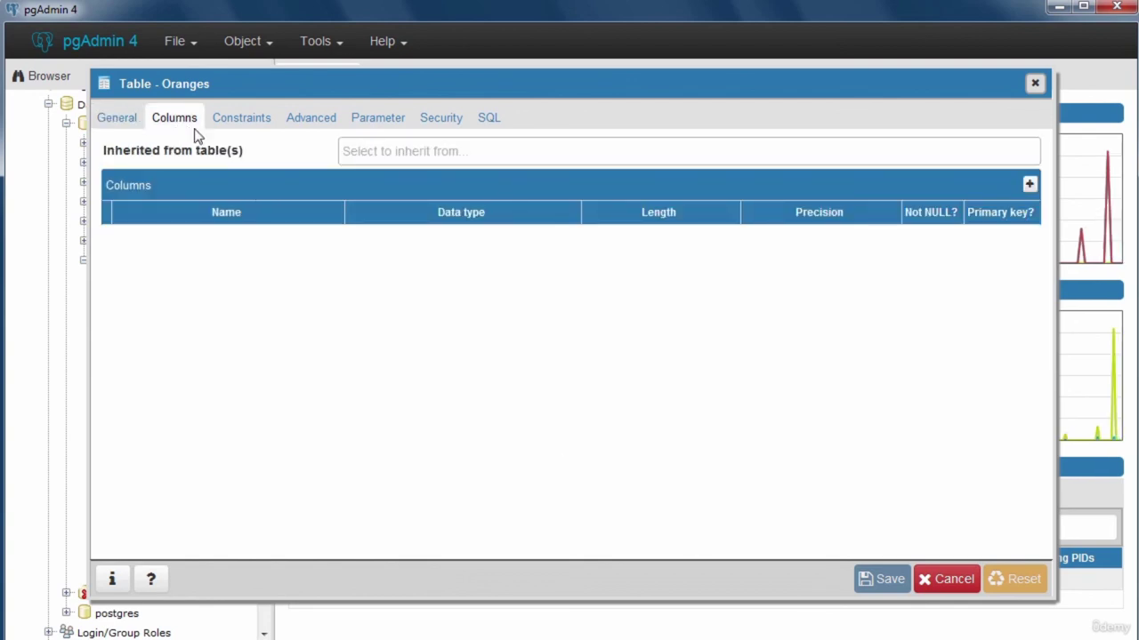
left_click(117, 125)
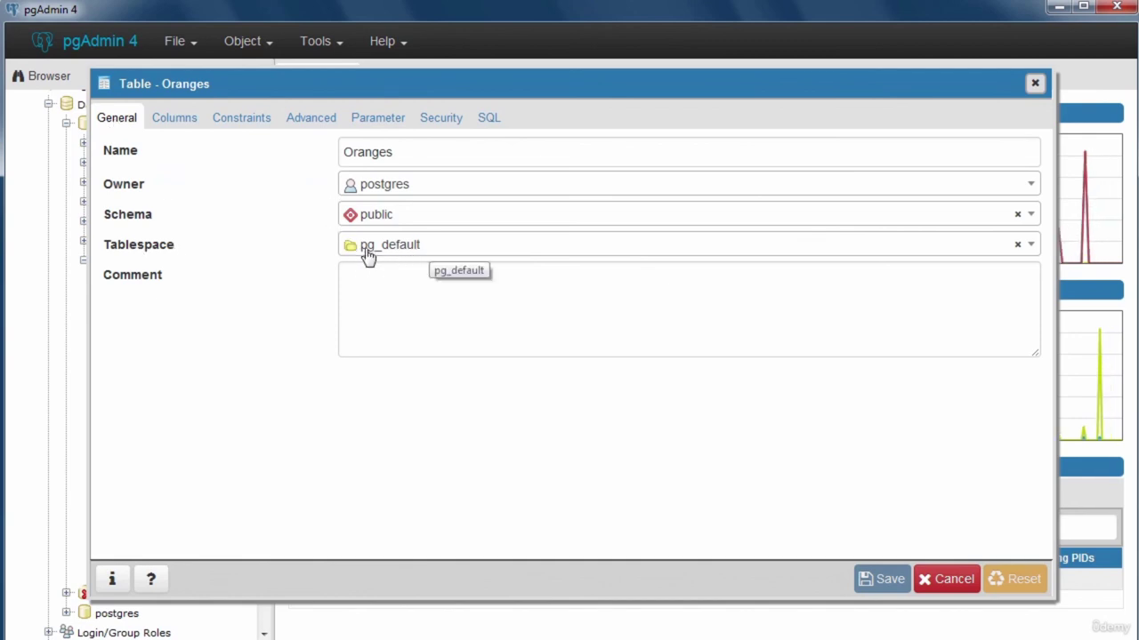
left_click(173, 129)
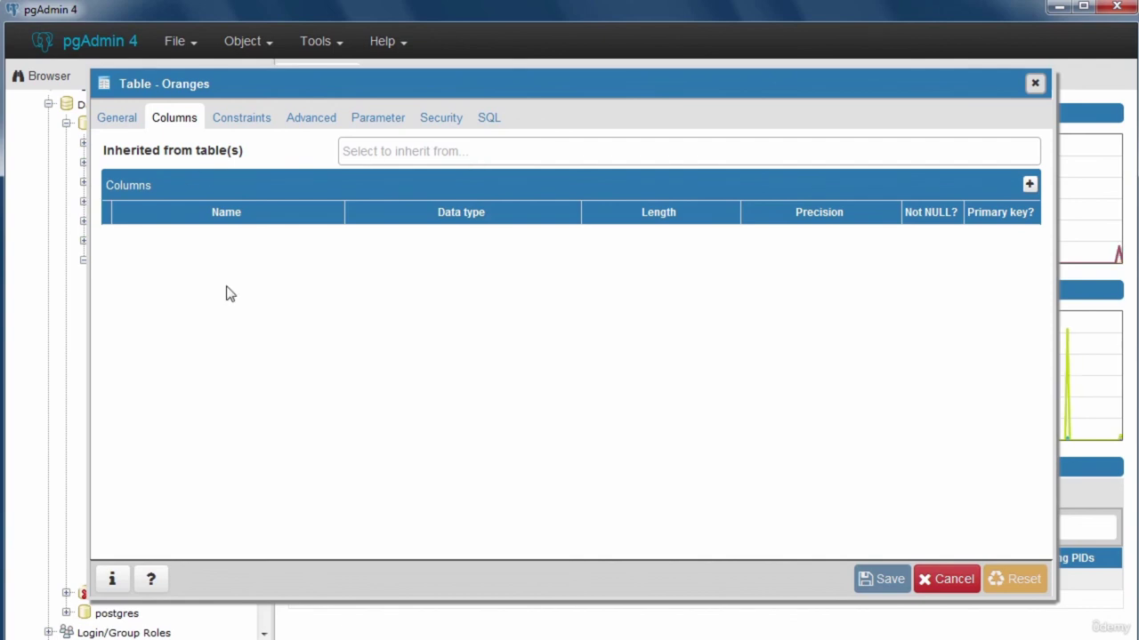
left_click(1029, 185)
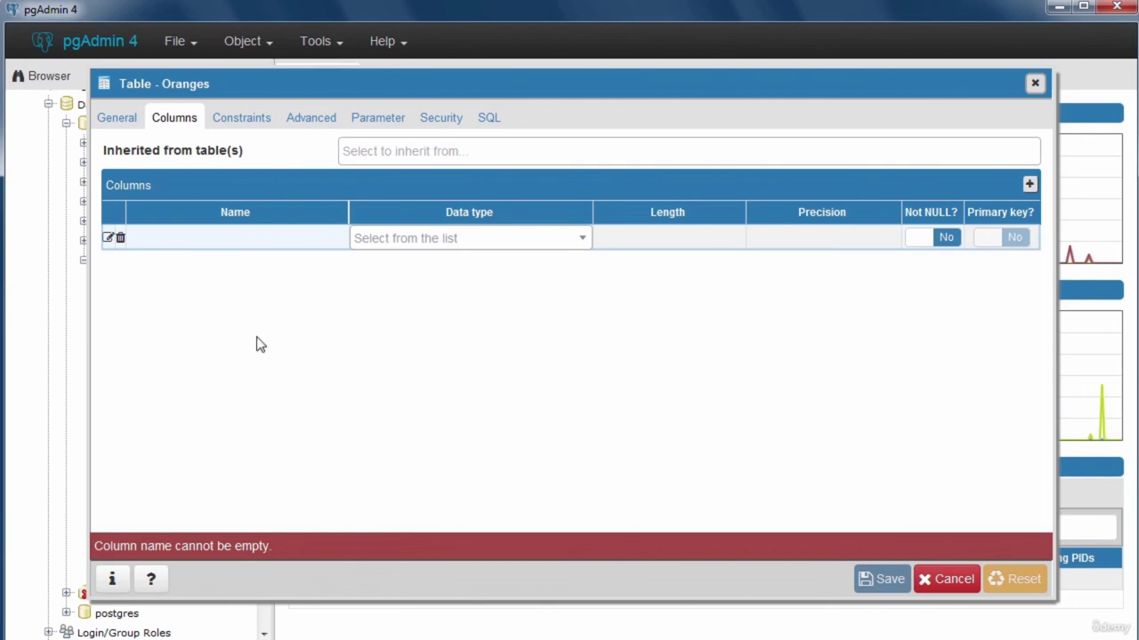
Name the new Oranges column category_id
left_click(203, 242)
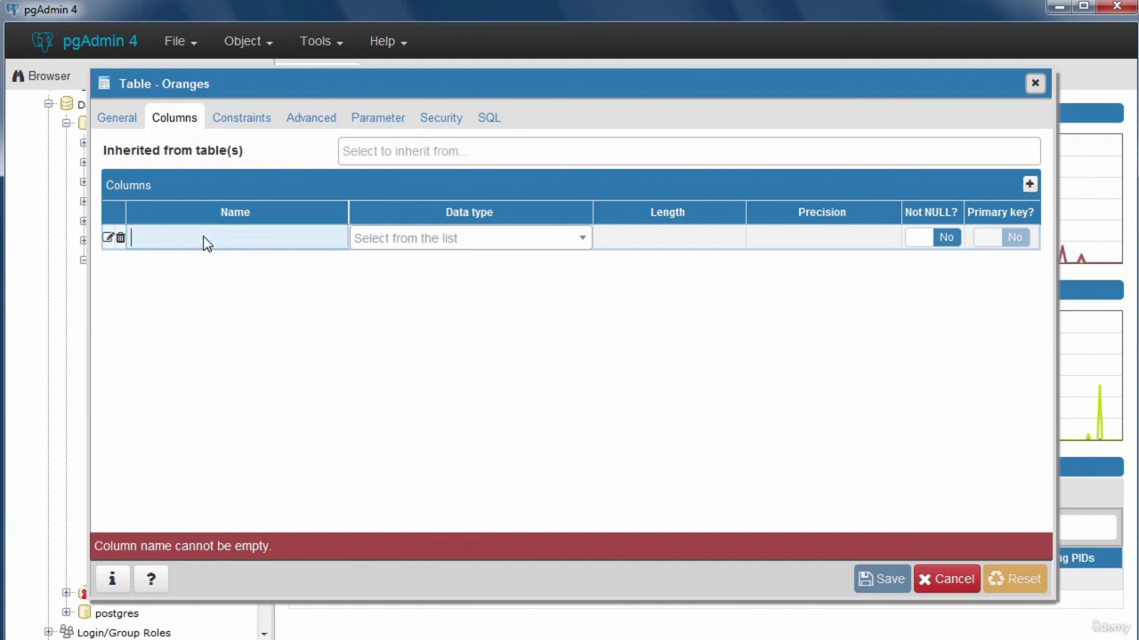
type("cate")
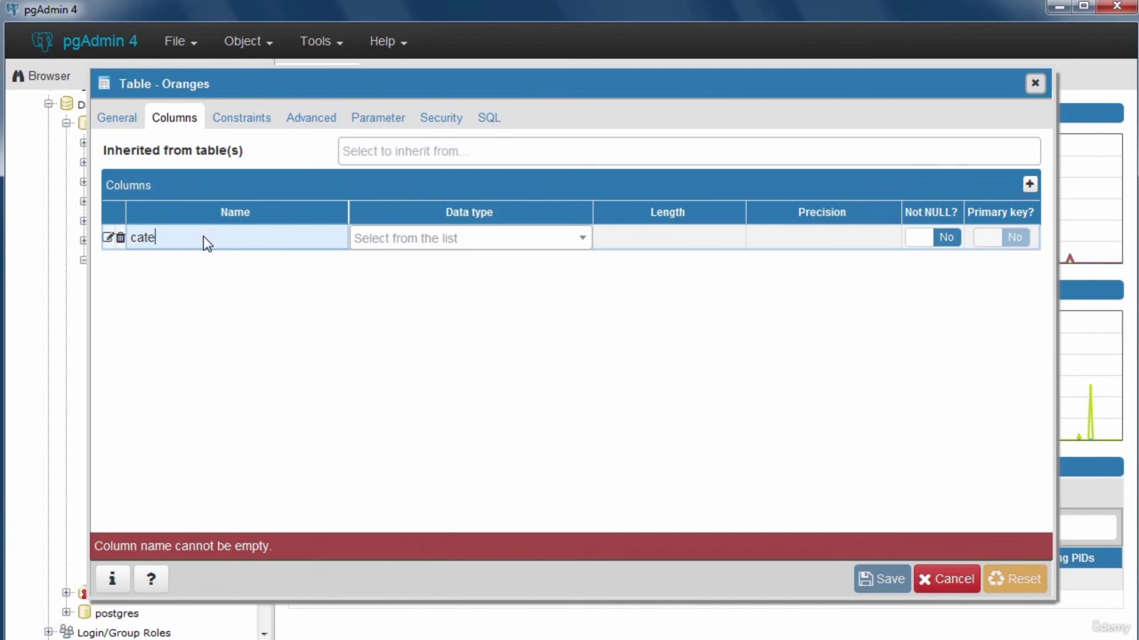
type("gory_id")
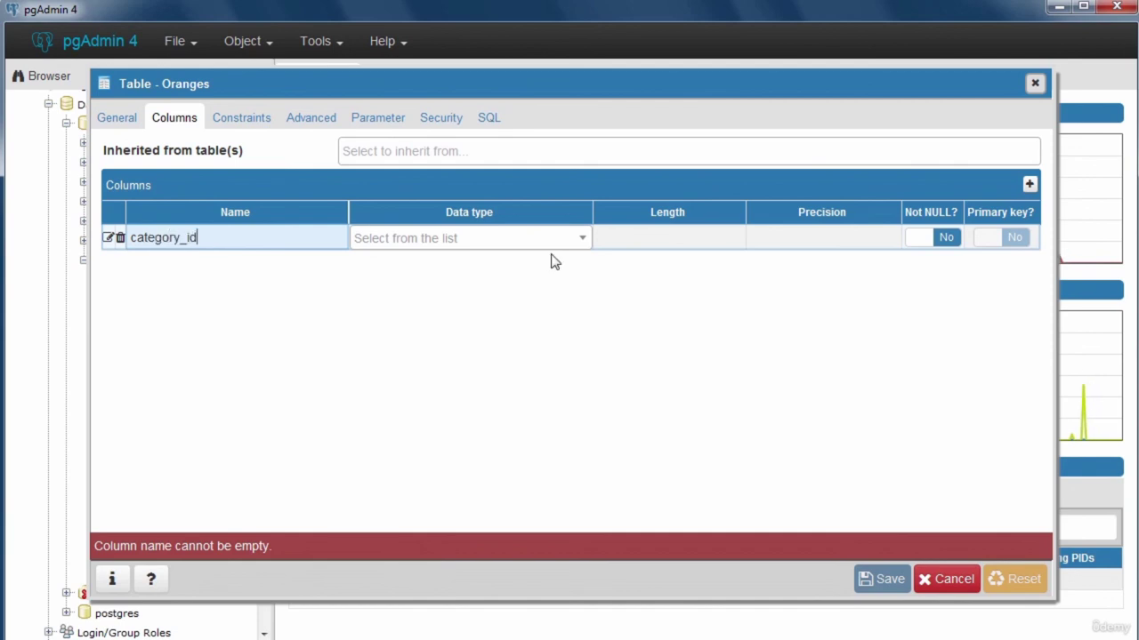
Set the category_id column's data type to integer
left_click(582, 242)
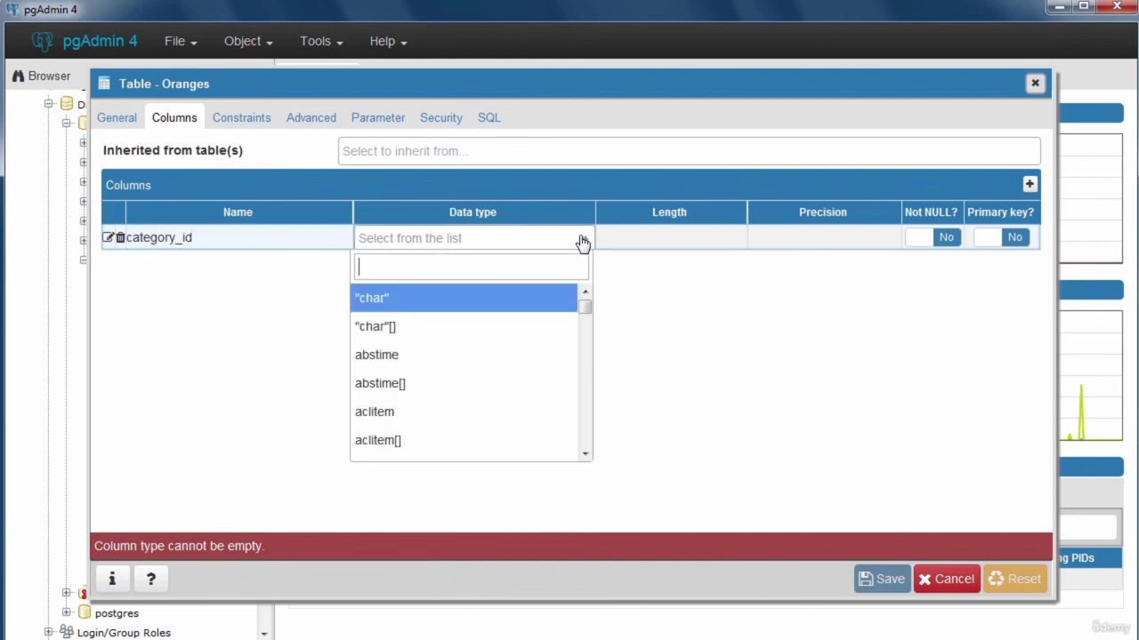
type("in")
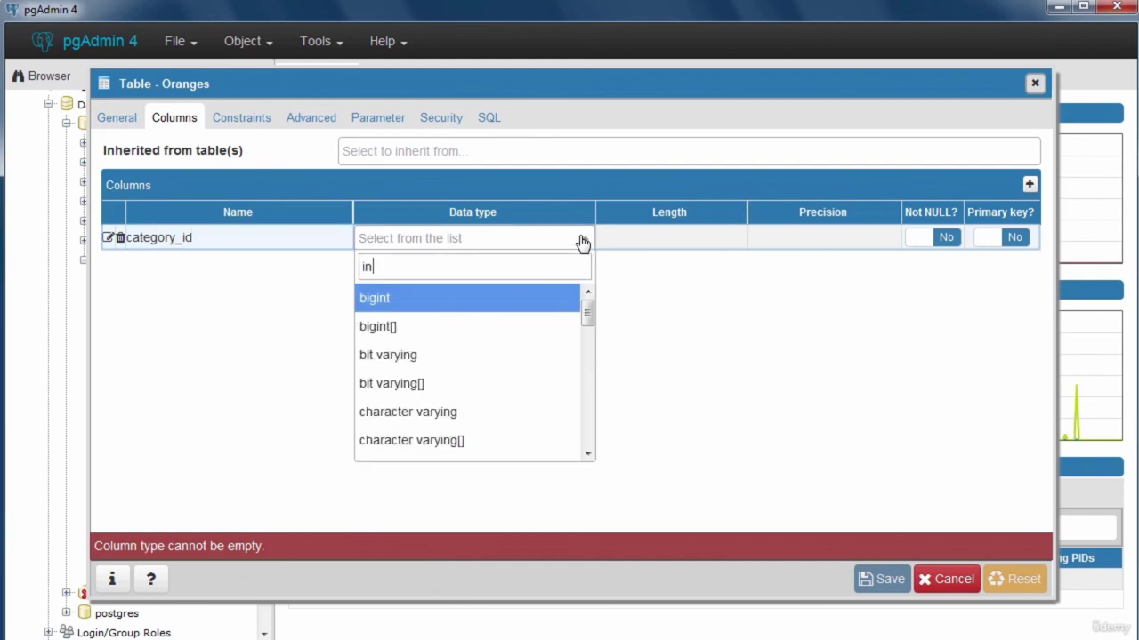
type("te")
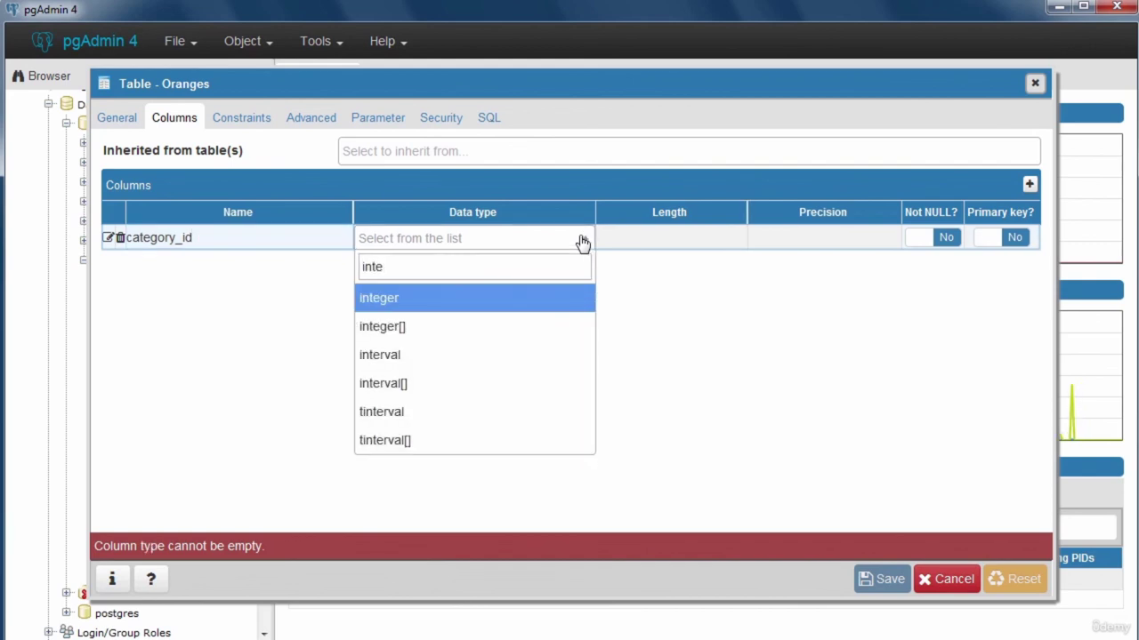
left_click(481, 308)
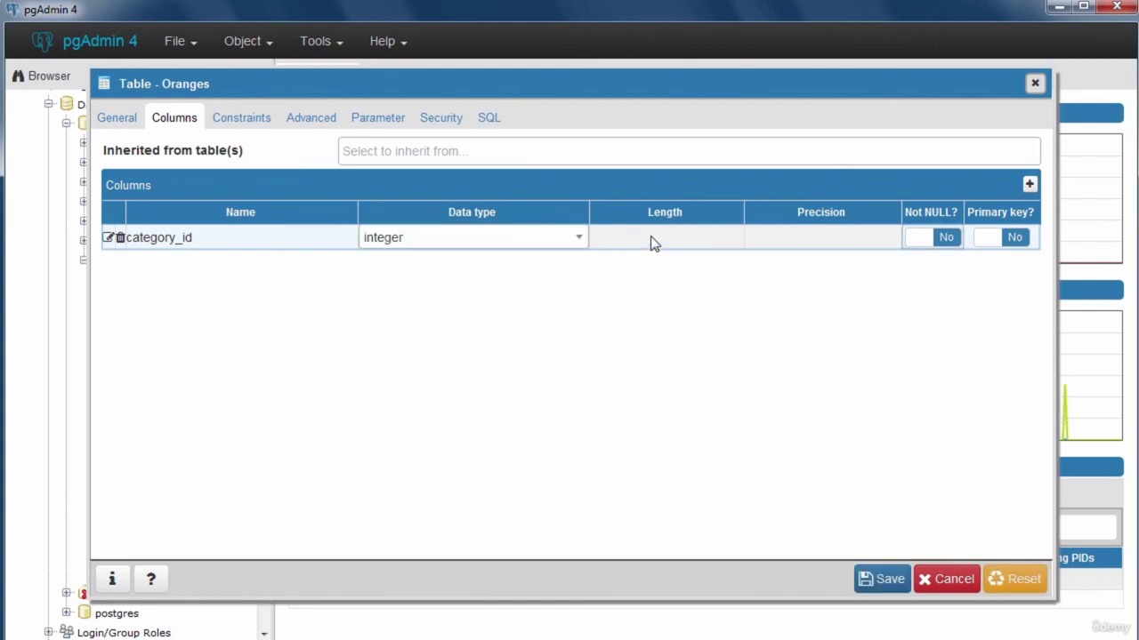
Switch Not NULL and Primary key to Yes for category_id
left_click(928, 242)
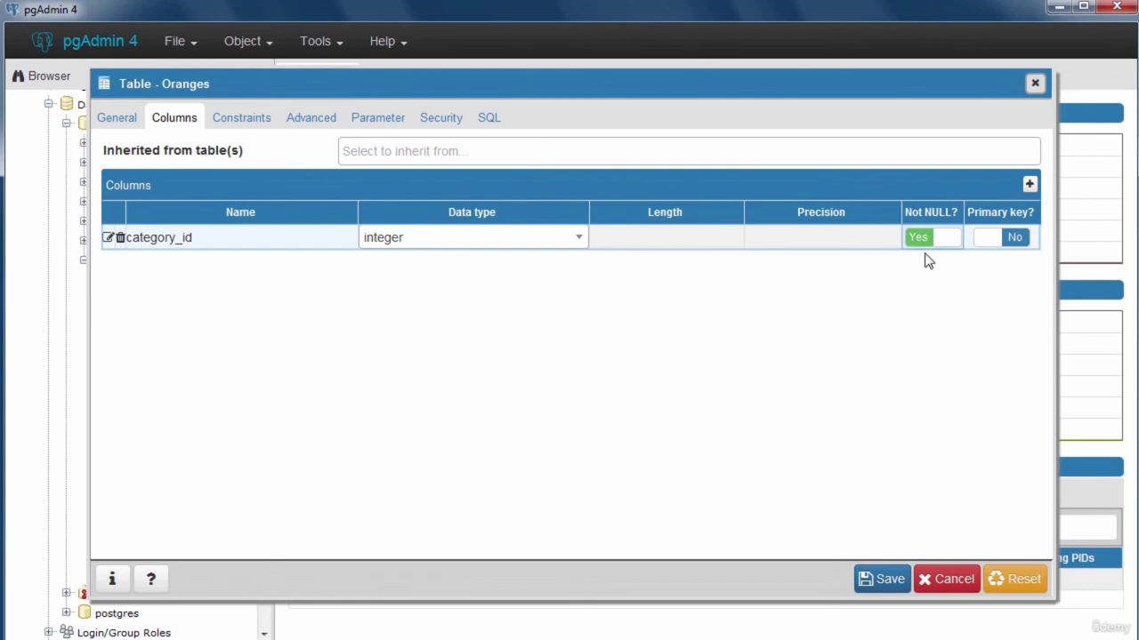
left_click(986, 243)
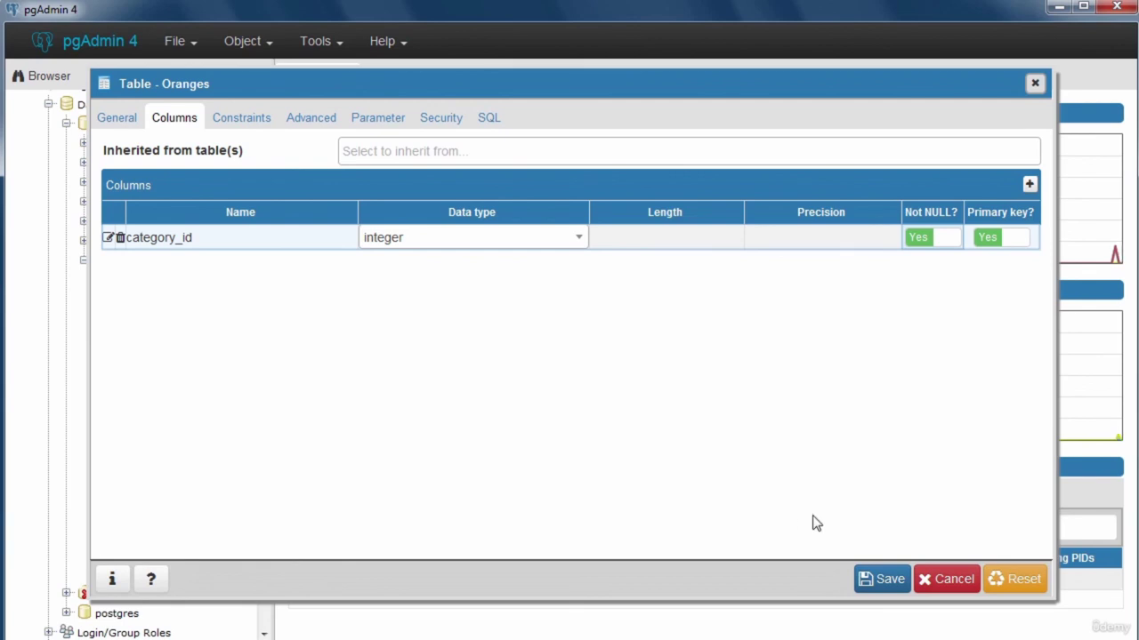
Save the Oranges table with its new category_id column
left_click(884, 585)
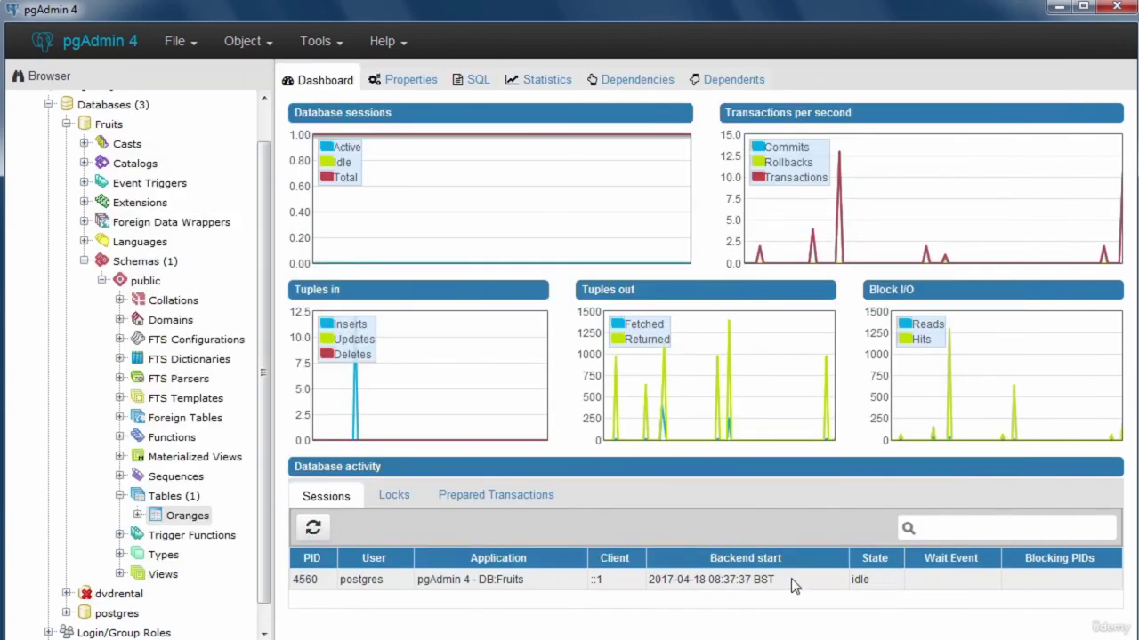
Reopen the Oranges properties and add a second column named name
right_click(196, 521)
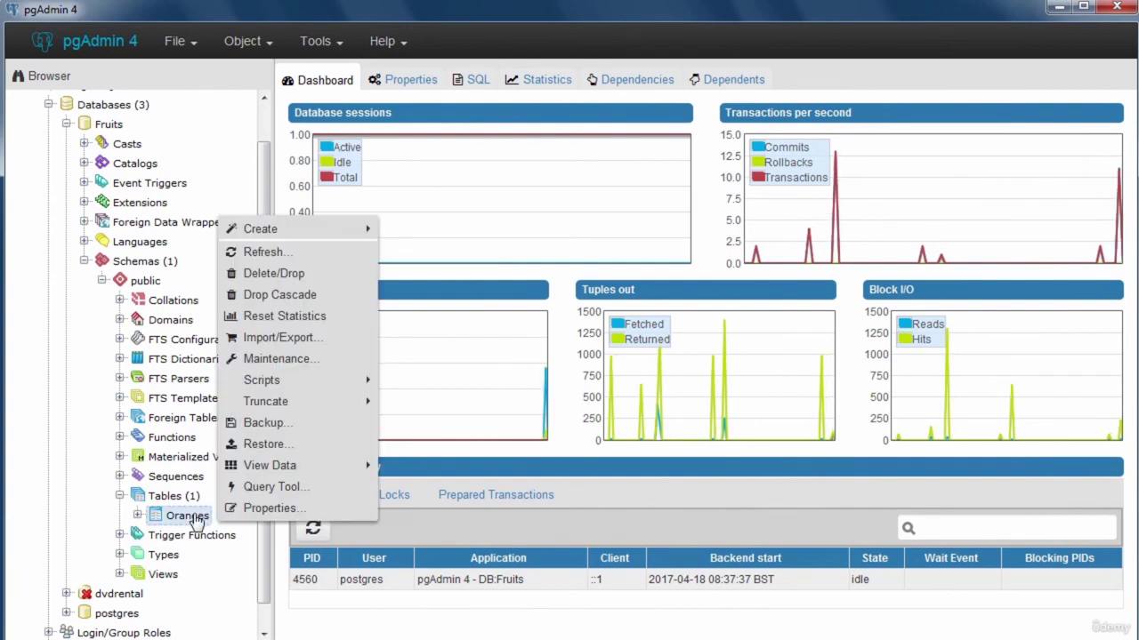
left_click(273, 512)
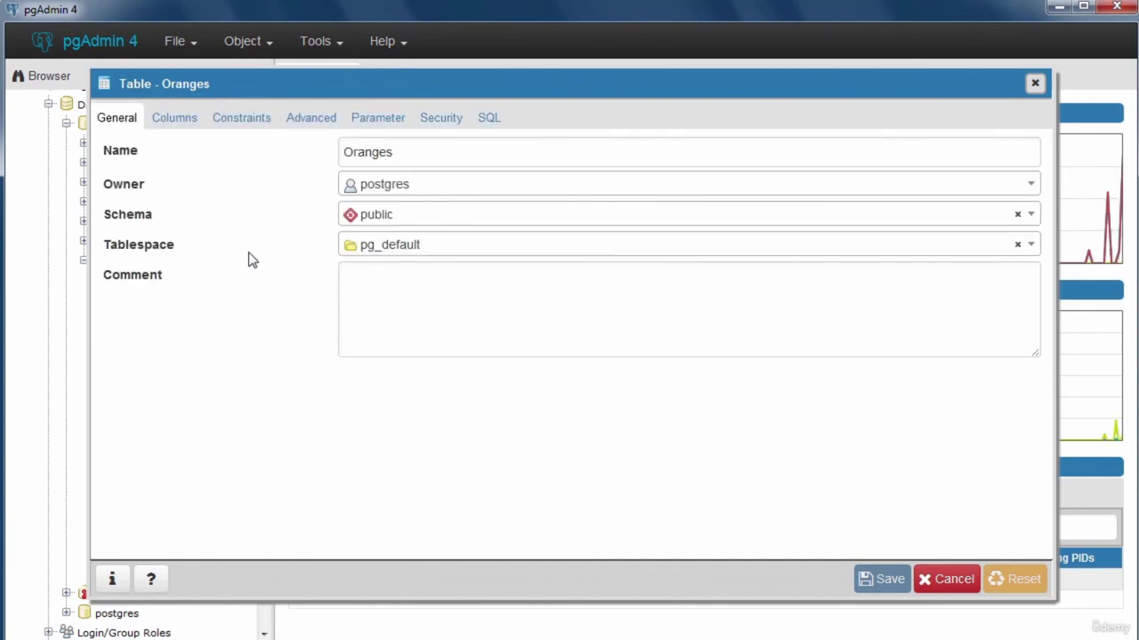
left_click(190, 124)
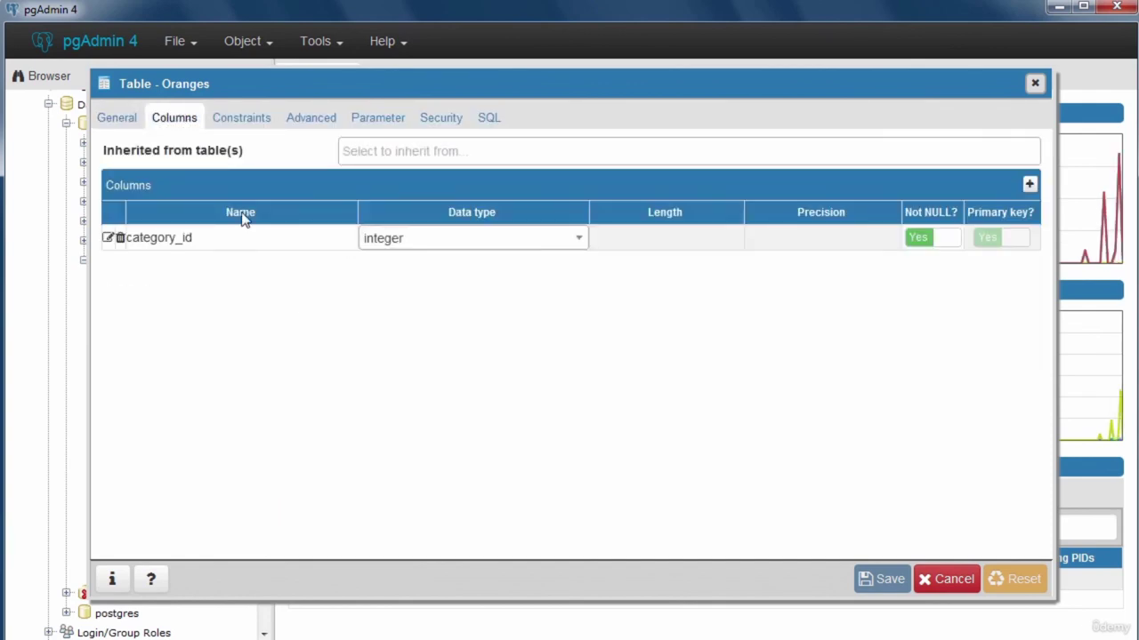
left_click(1028, 187)
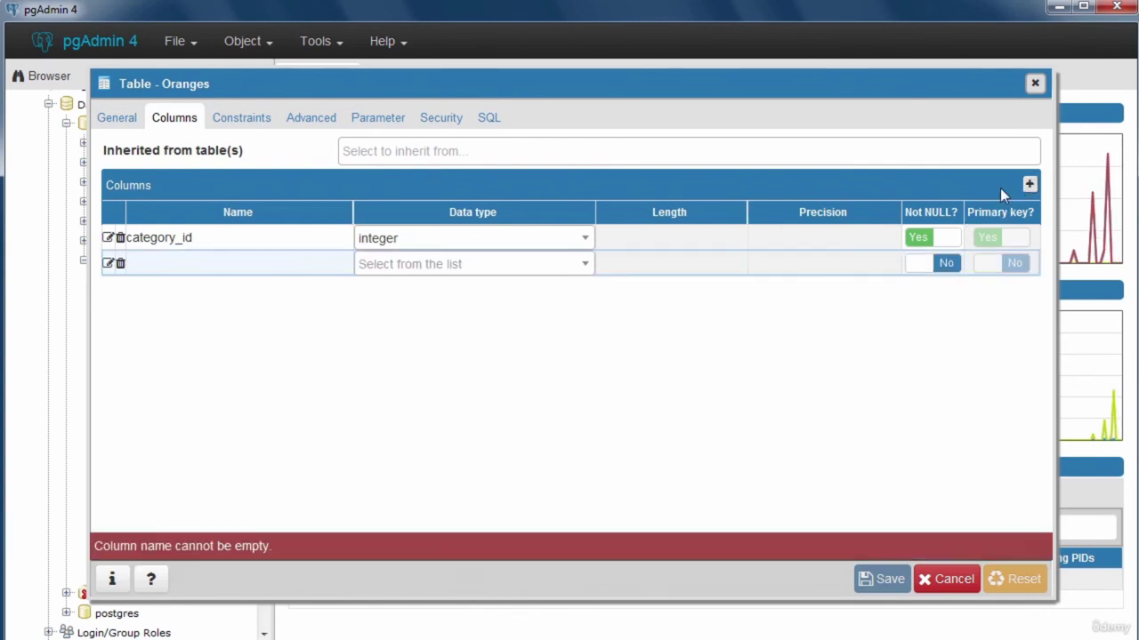
left_click(301, 267)
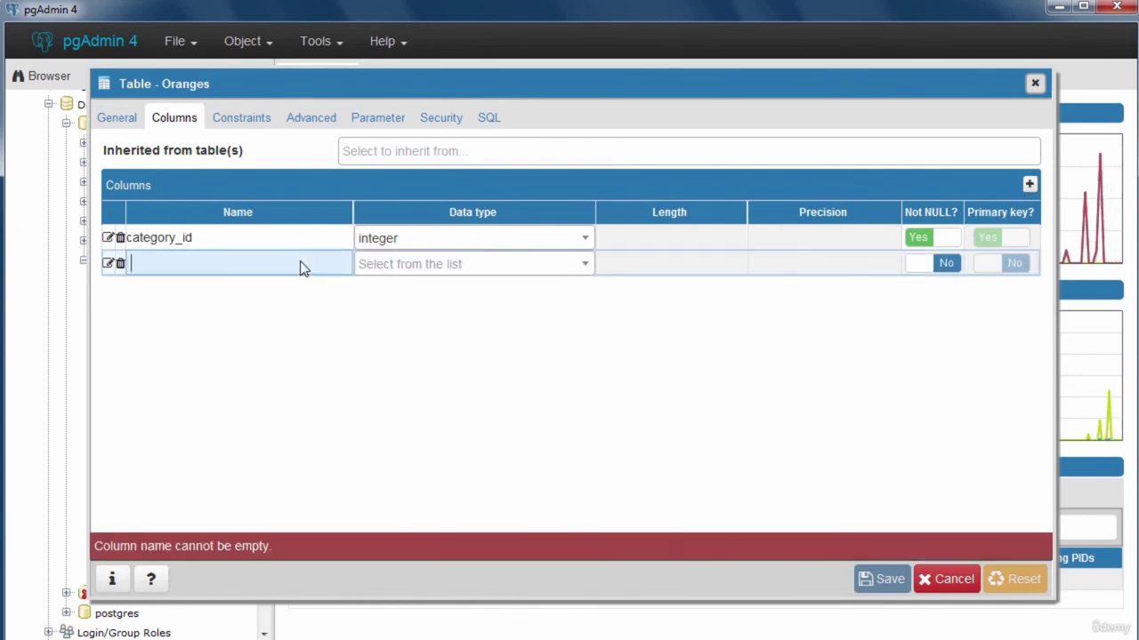
type("name")
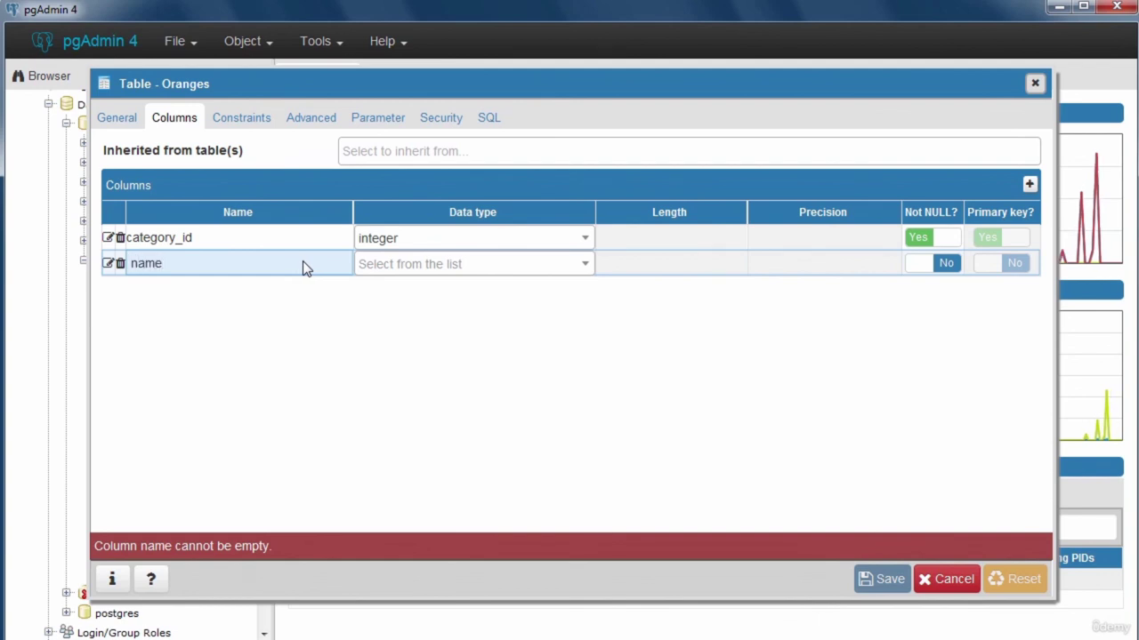
Make name character varying, length 25, NOT NULL, and save the table
left_click(585, 264)
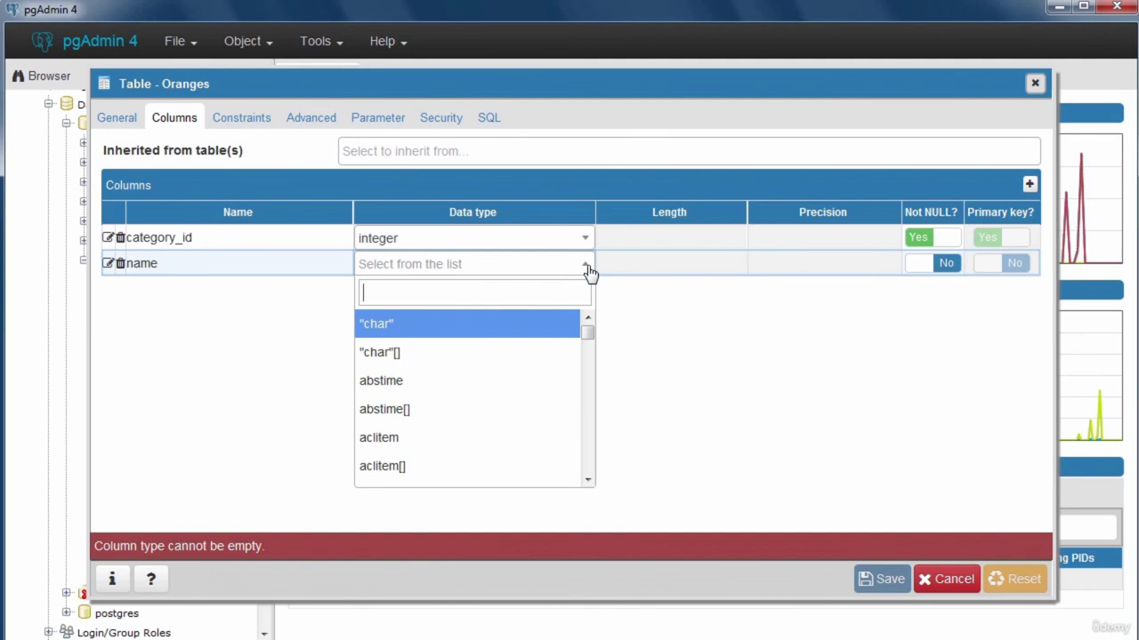
type("cha")
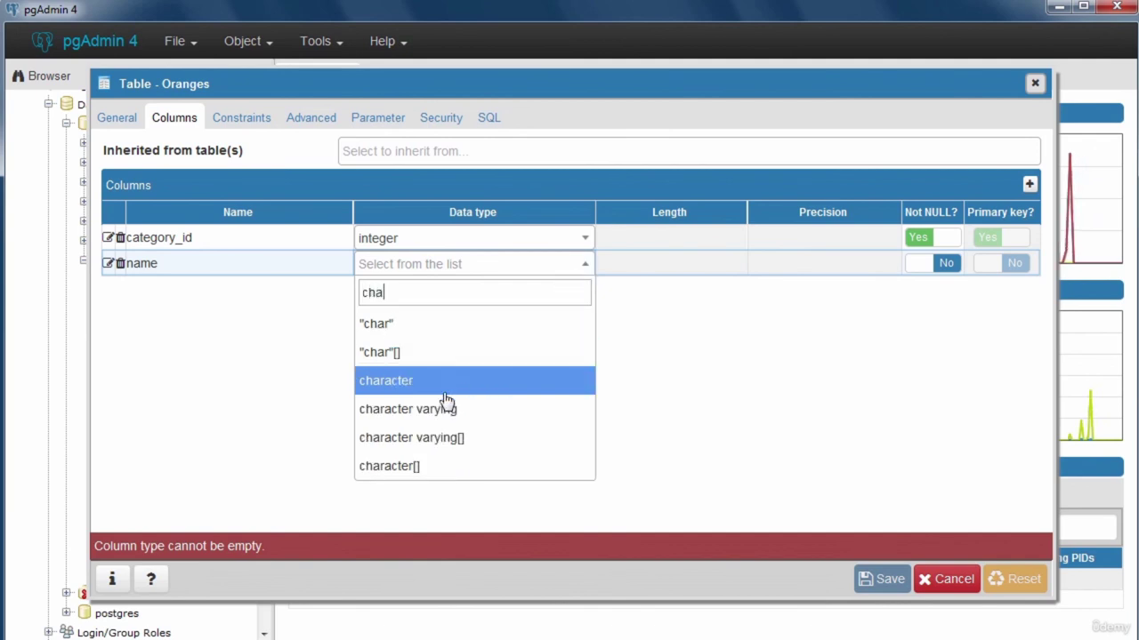
left_click(443, 410)
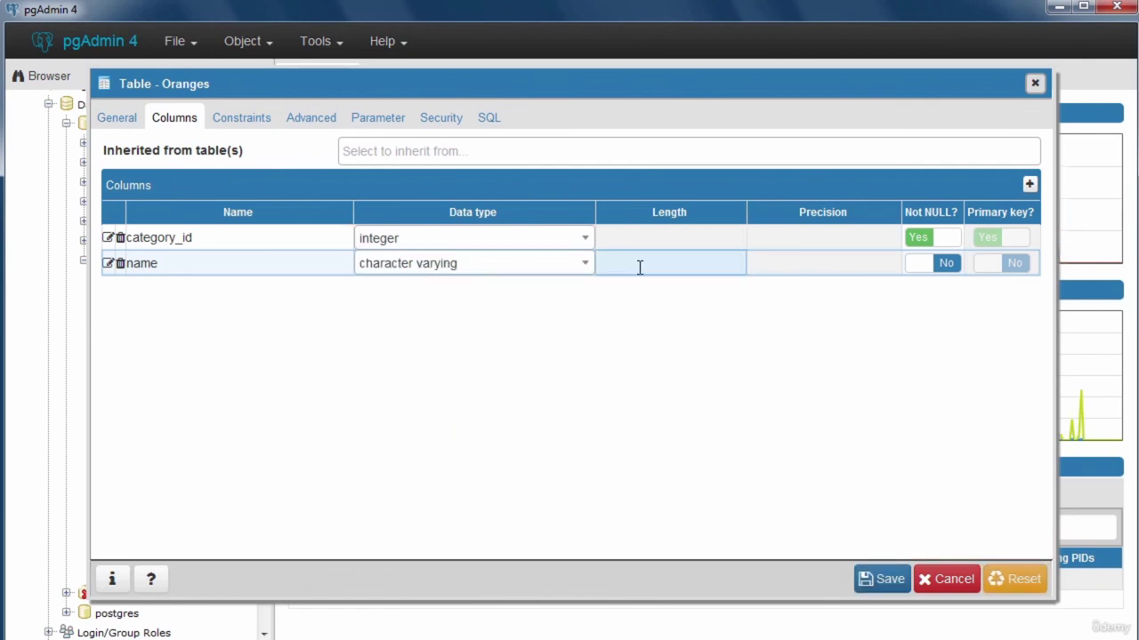
type("25")
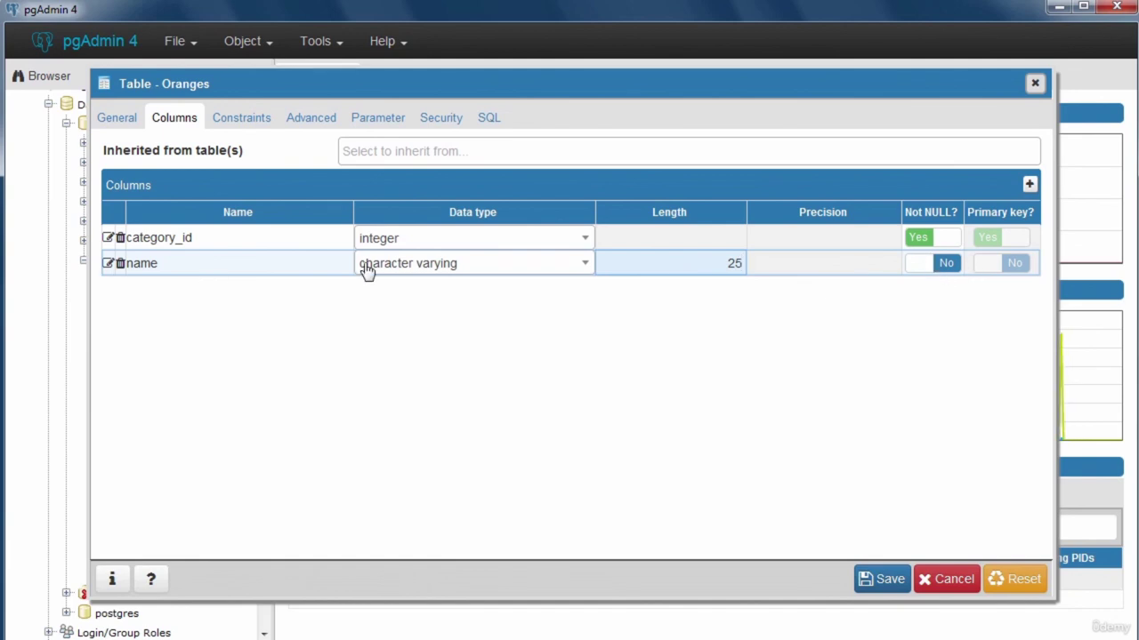
left_click(916, 267)
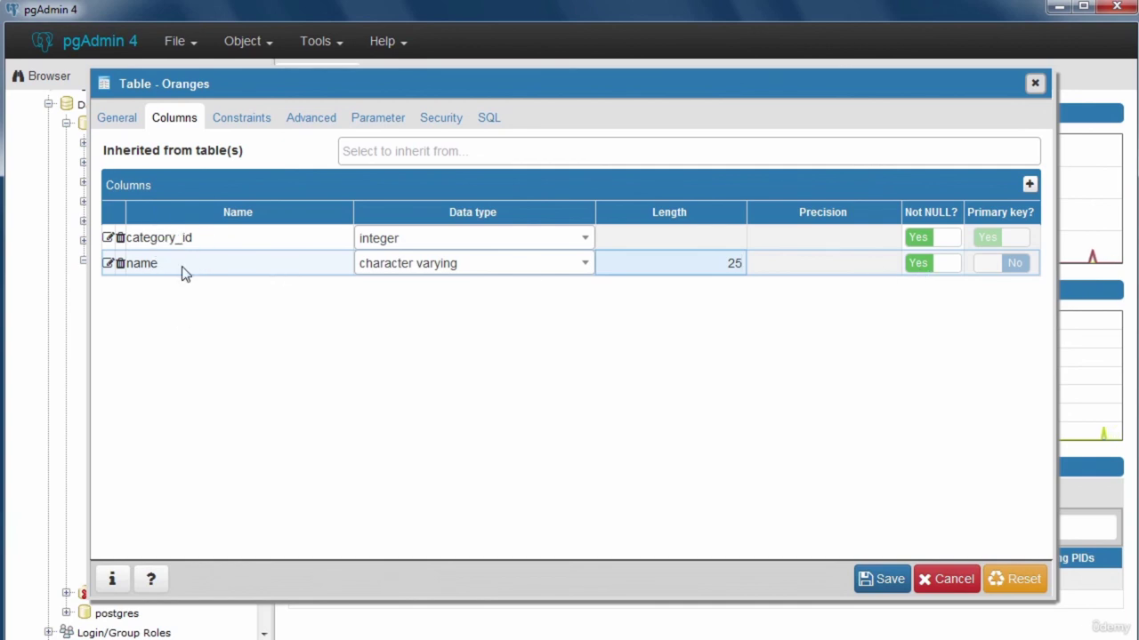
left_click(886, 585)
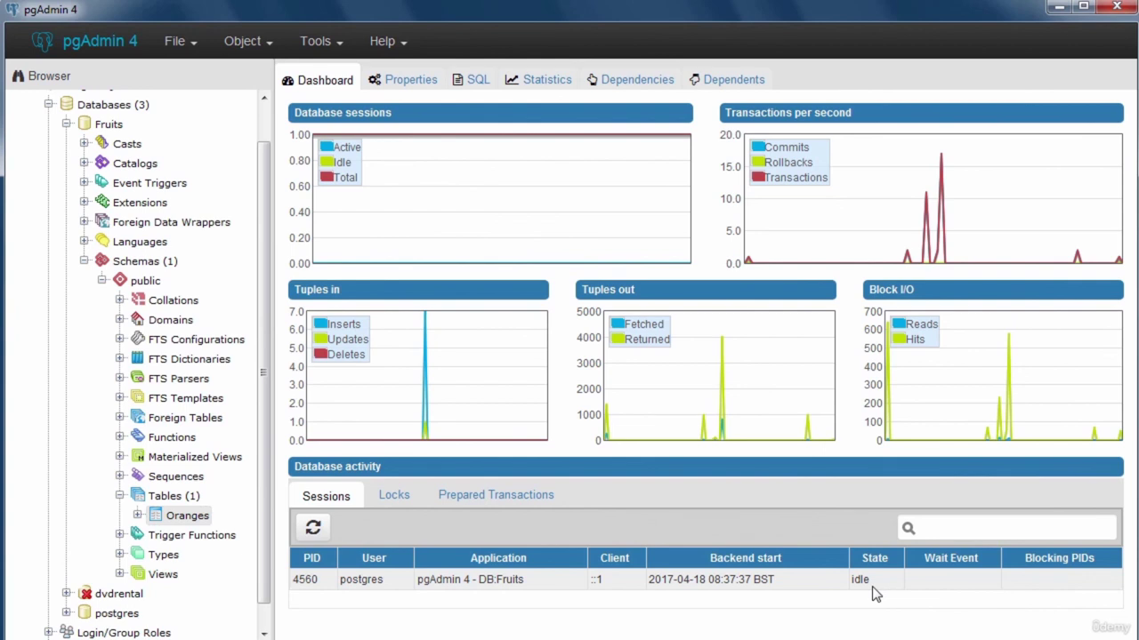
Reopen the Oranges properties and add a third column named color
right_click(192, 525)
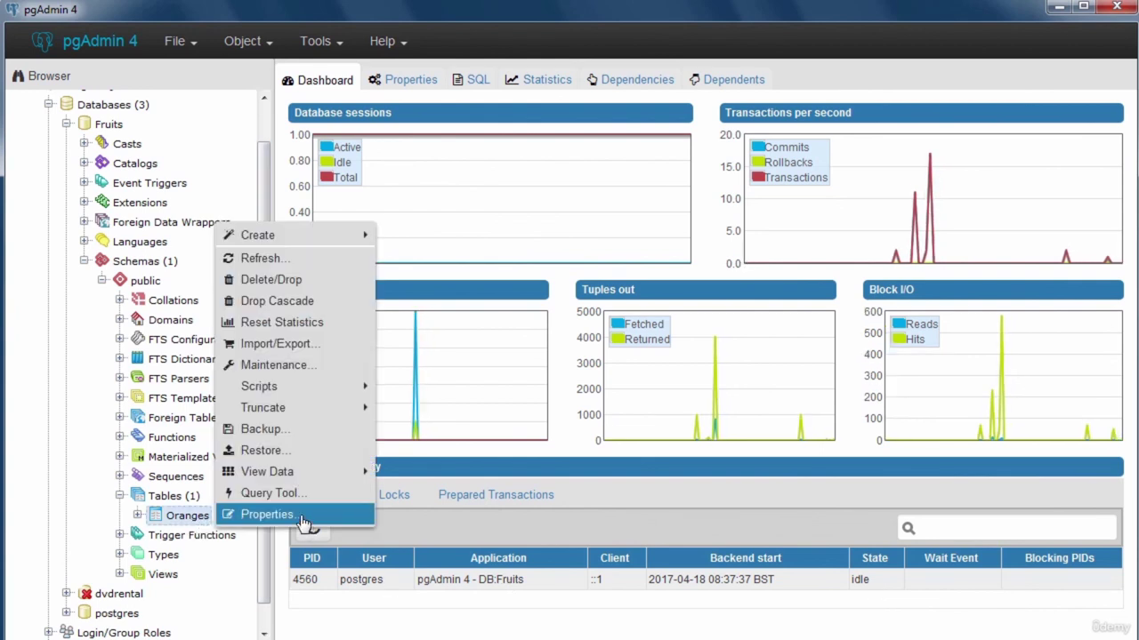
left_click(301, 520)
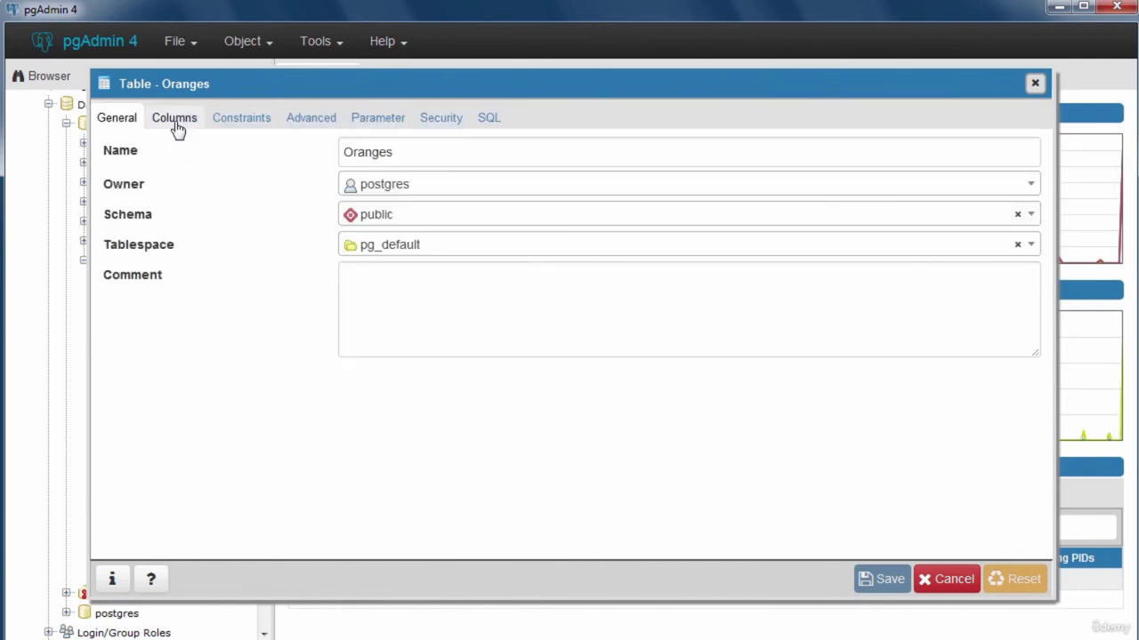
left_click(176, 124)
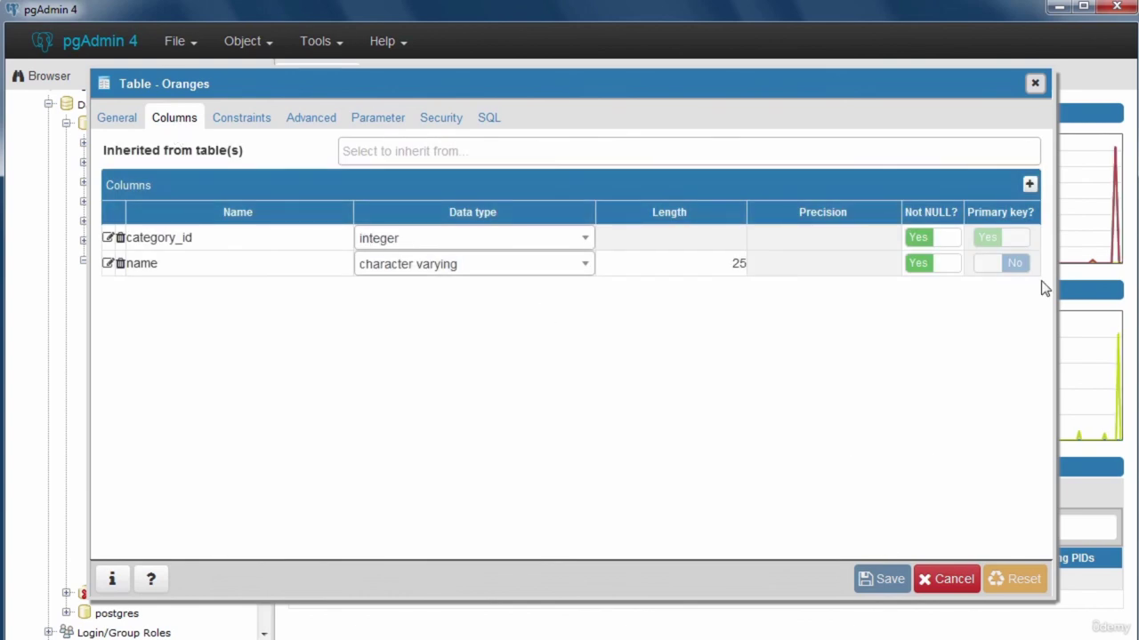
left_click(1029, 184)
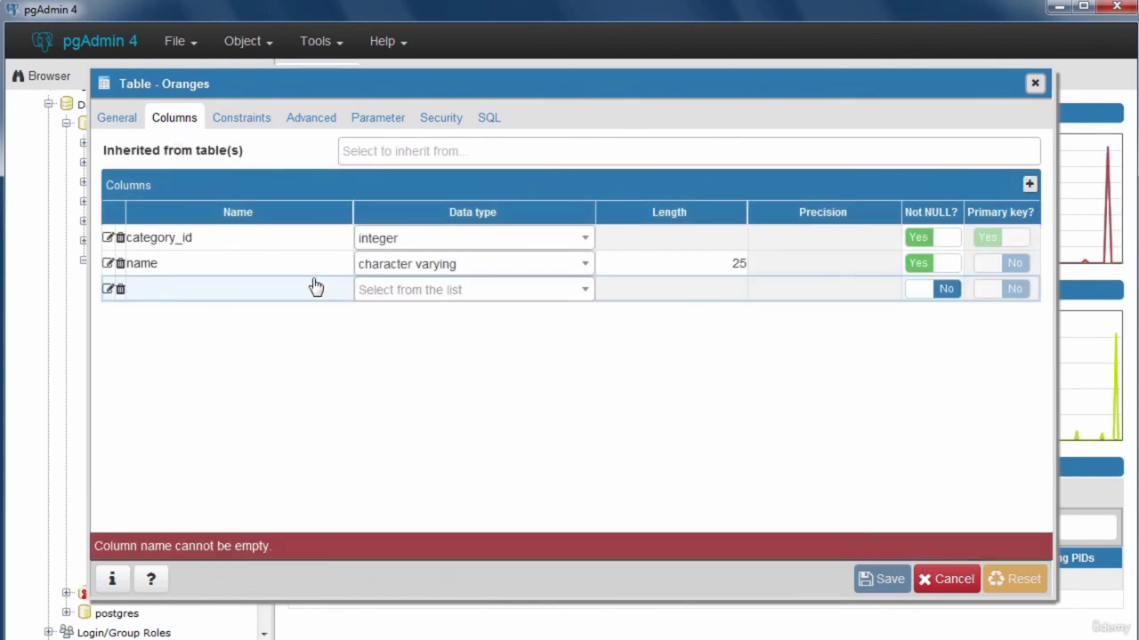
left_click(279, 289)
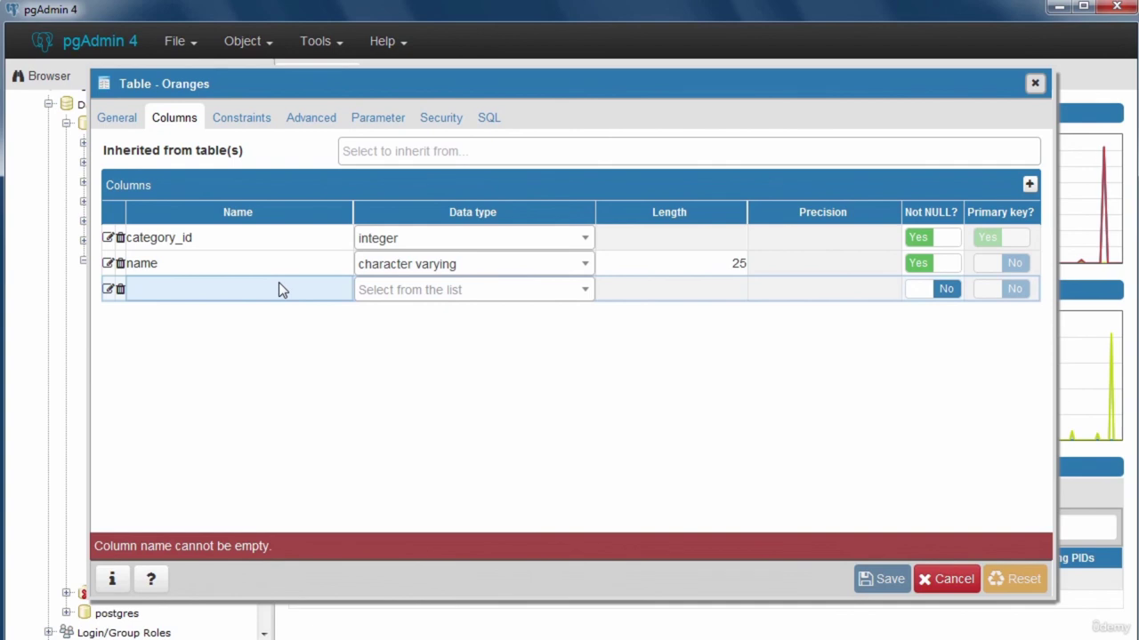
type("color")
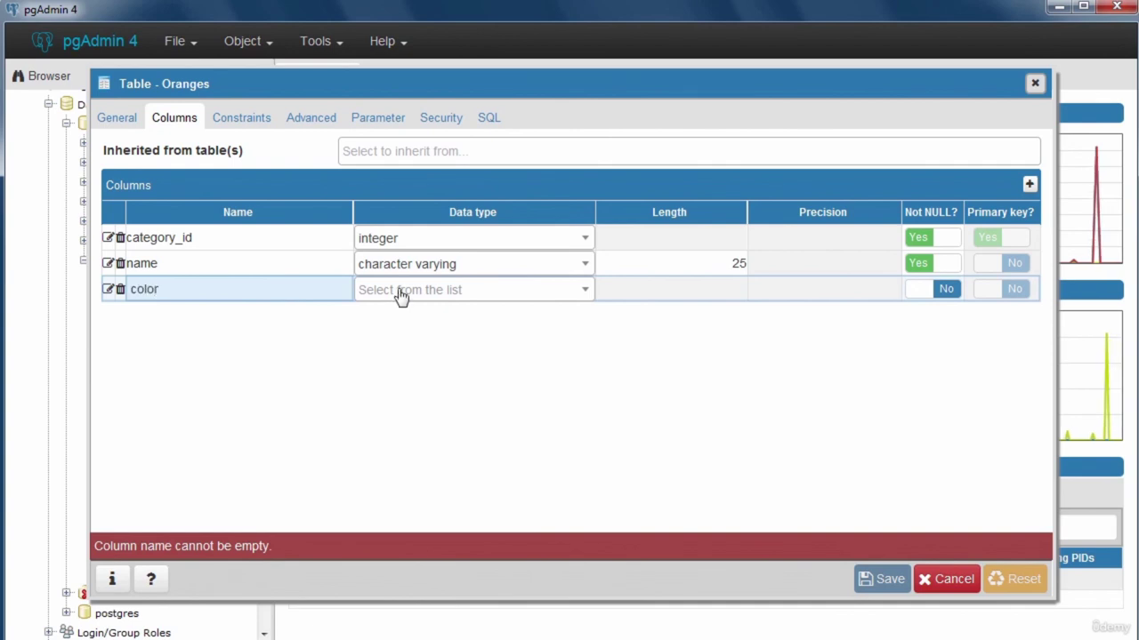
Give color the type character varying with length 25 and save the table
left_click(581, 294)
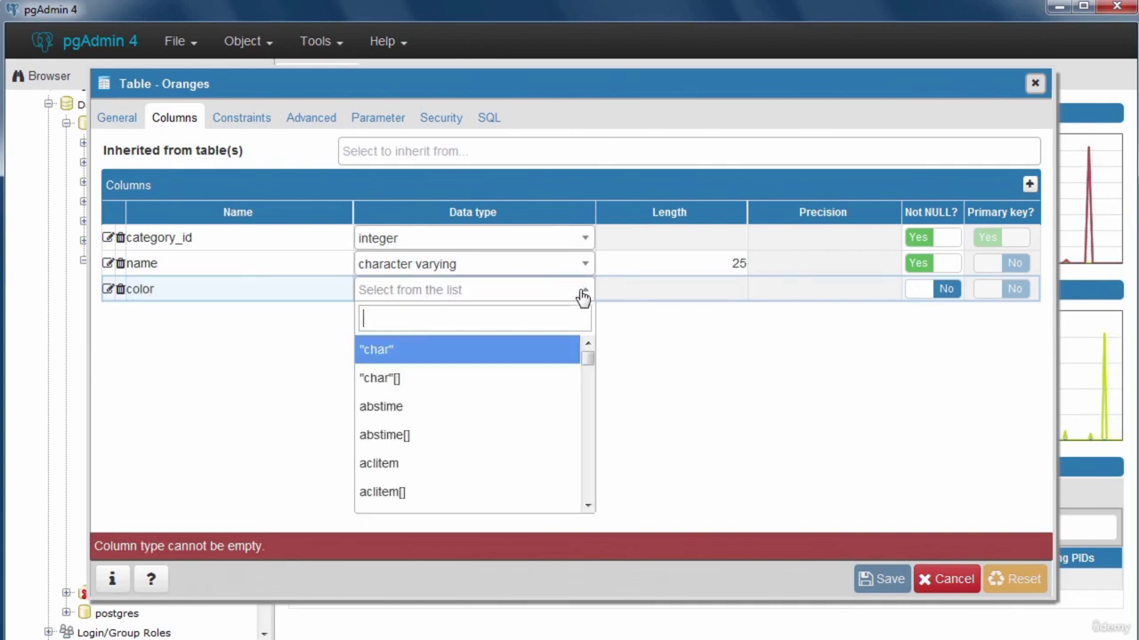
type("va")
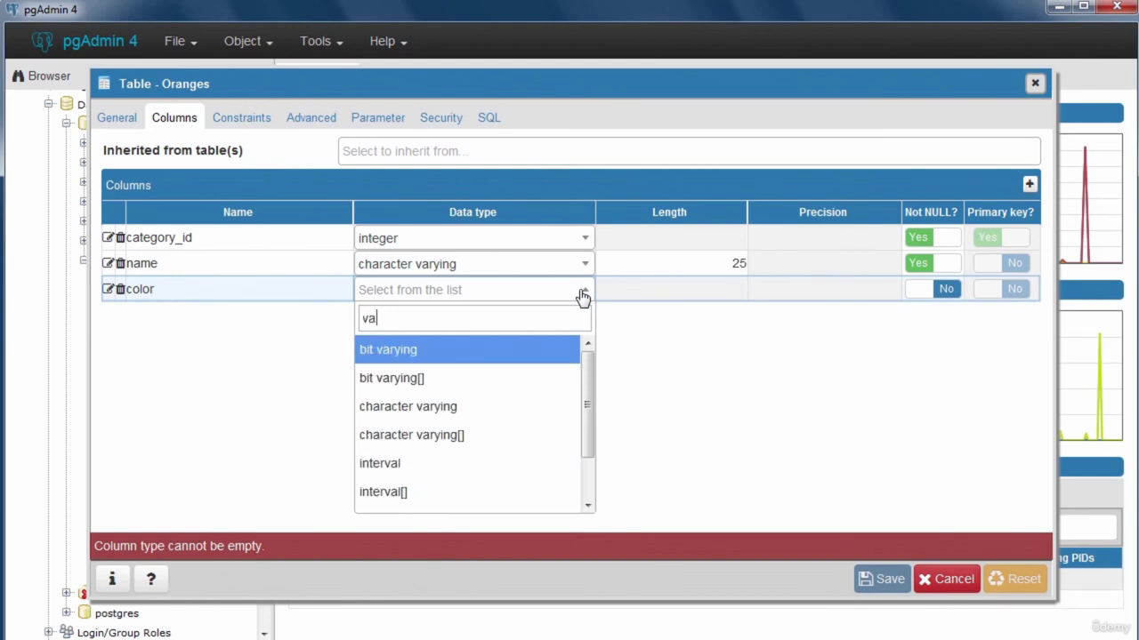
left_click(418, 406)
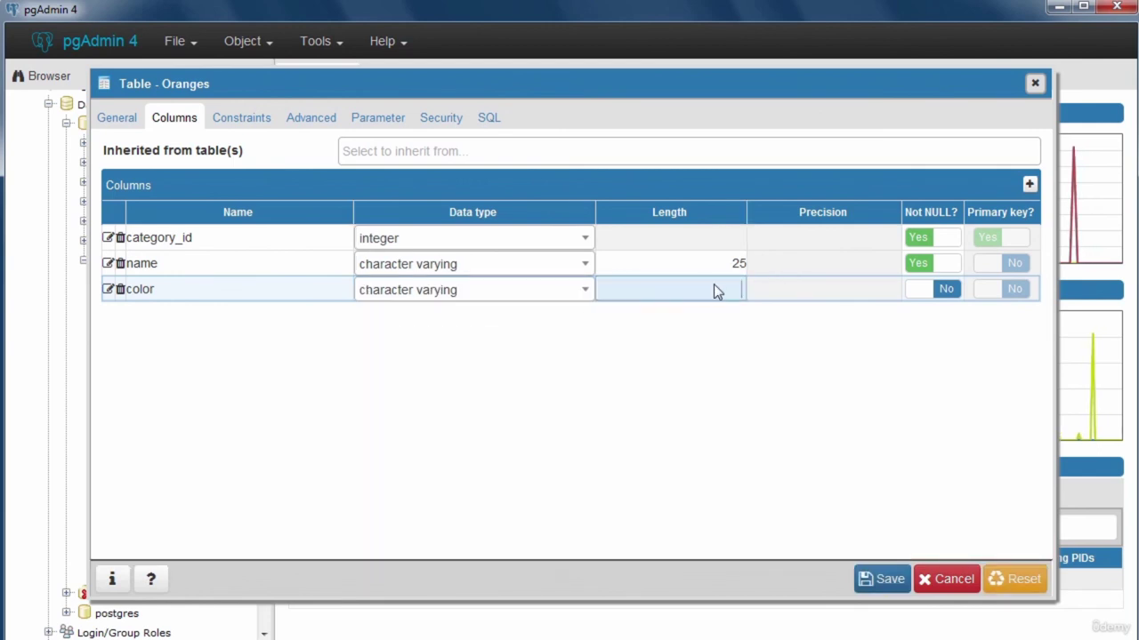
type("25")
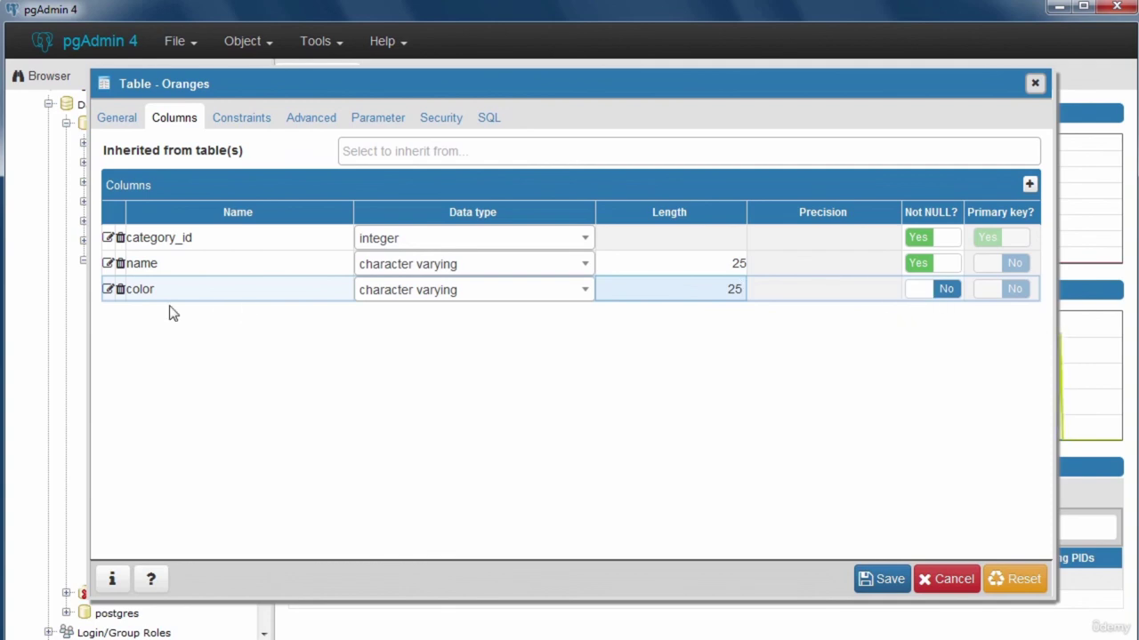
left_click(886, 583)
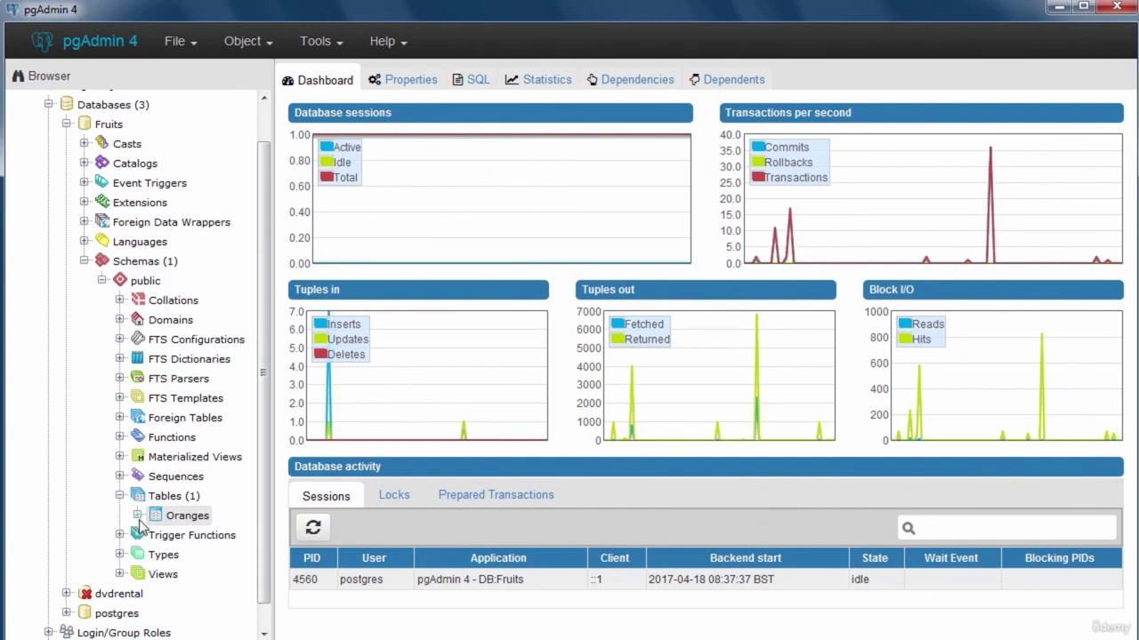
Expand Oranges and its Columns node to list category_id, name and color
left_click(138, 517)
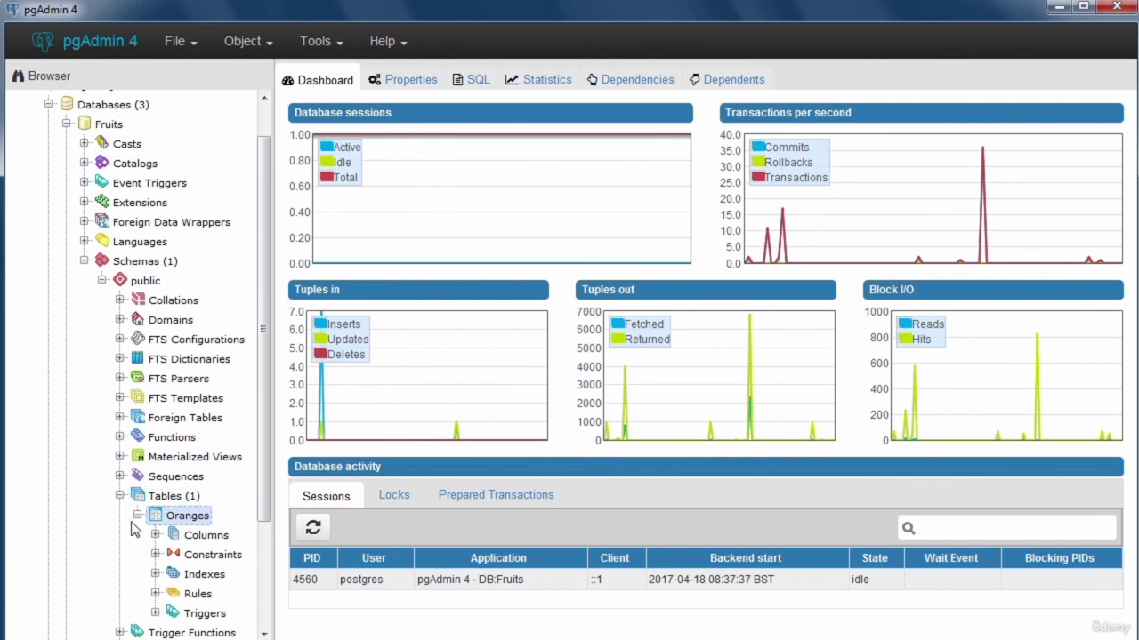
left_click(155, 535)
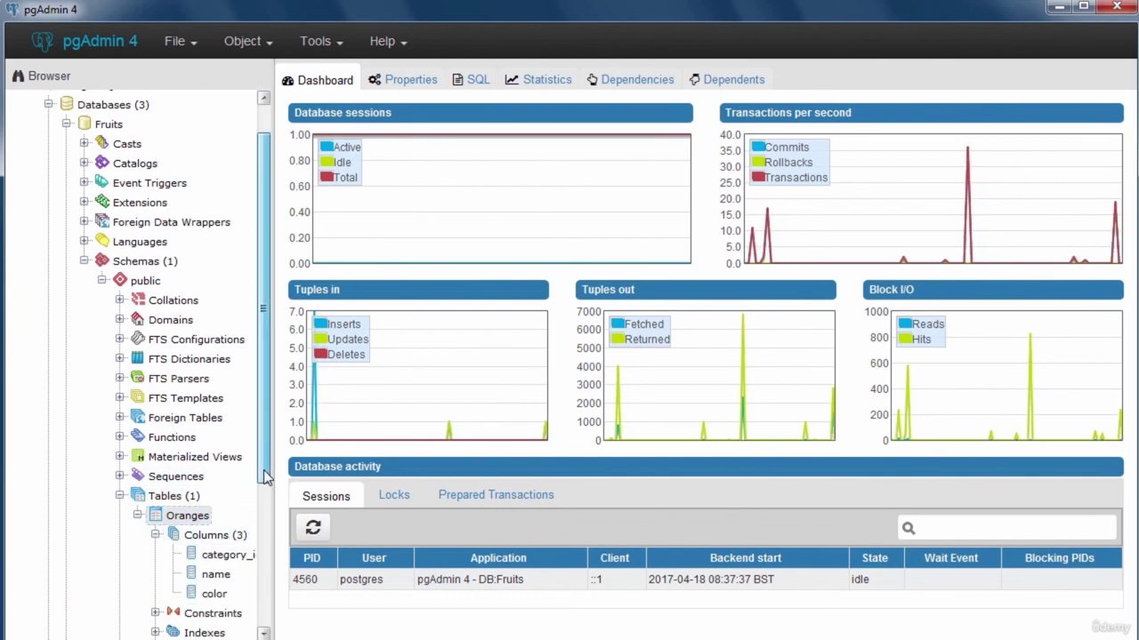
scroll(265, 478, "down", 1)
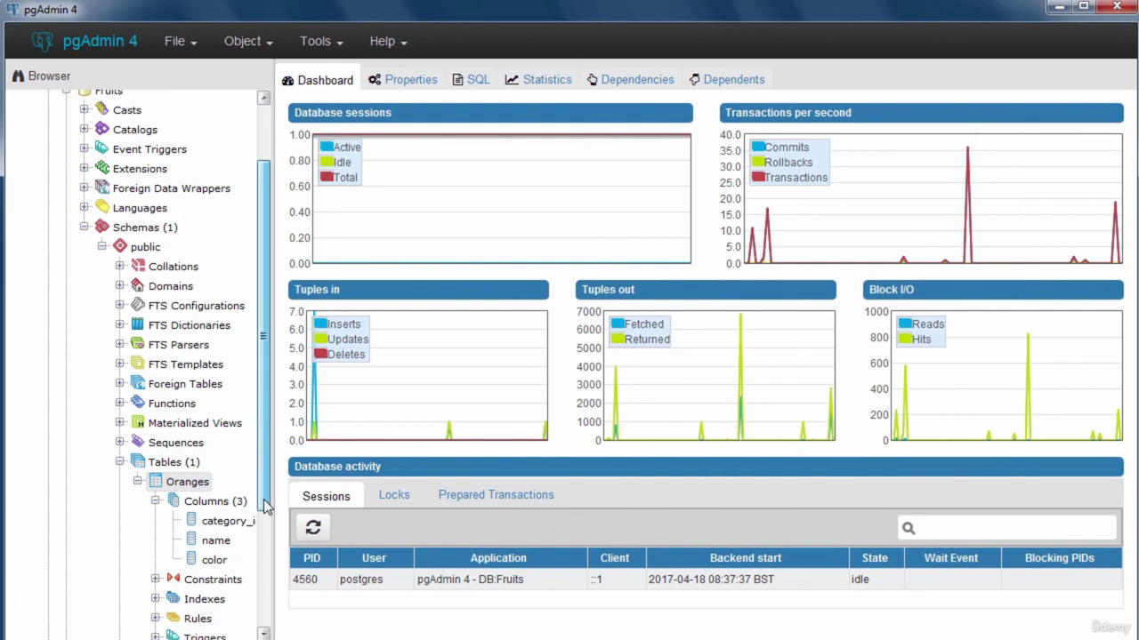
right_click(189, 483)
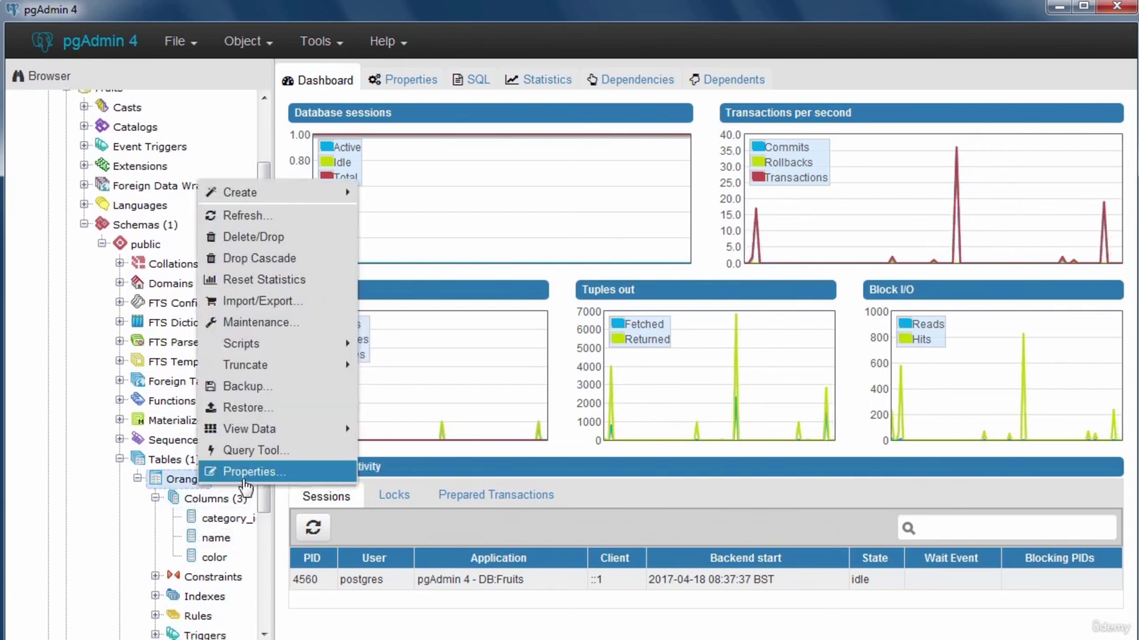
left_click(245, 478)
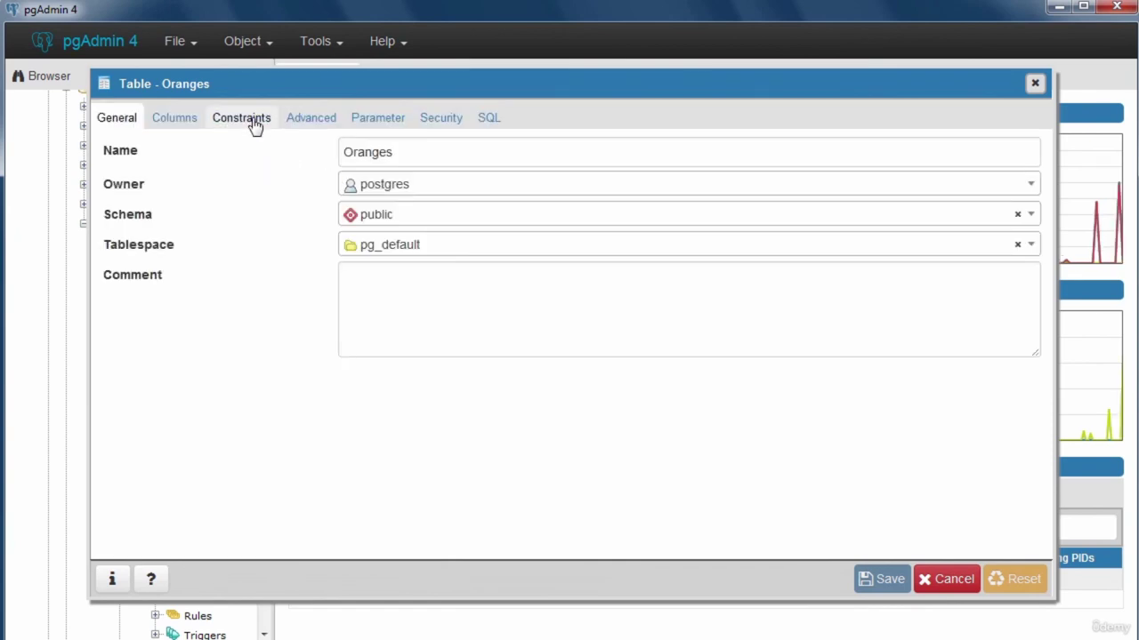
left_click(253, 122)
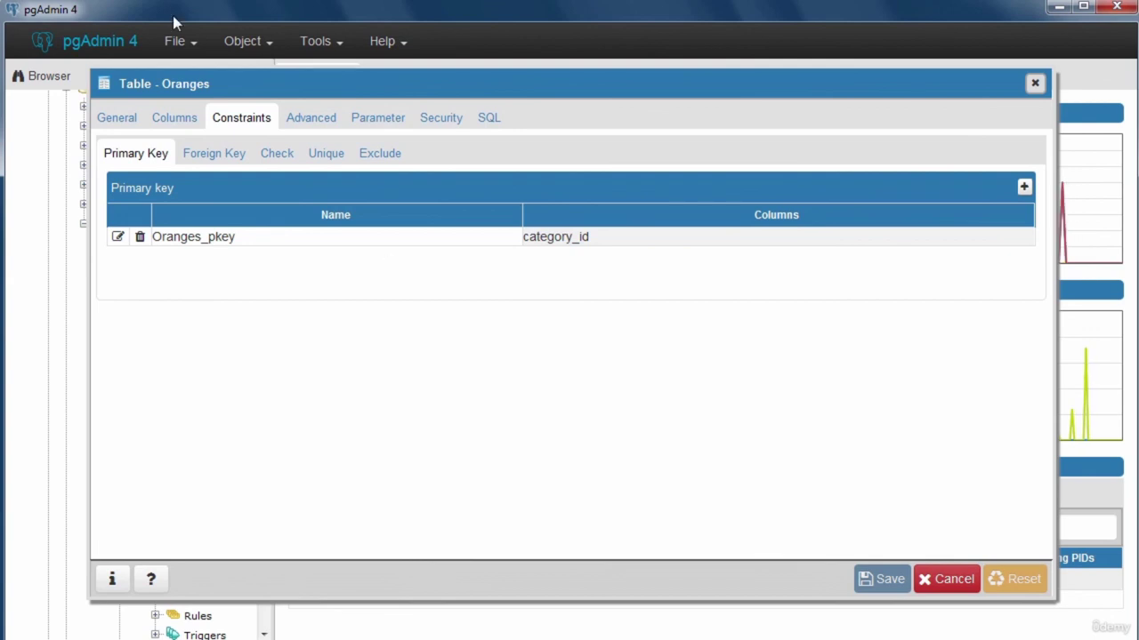
left_click(313, 128)
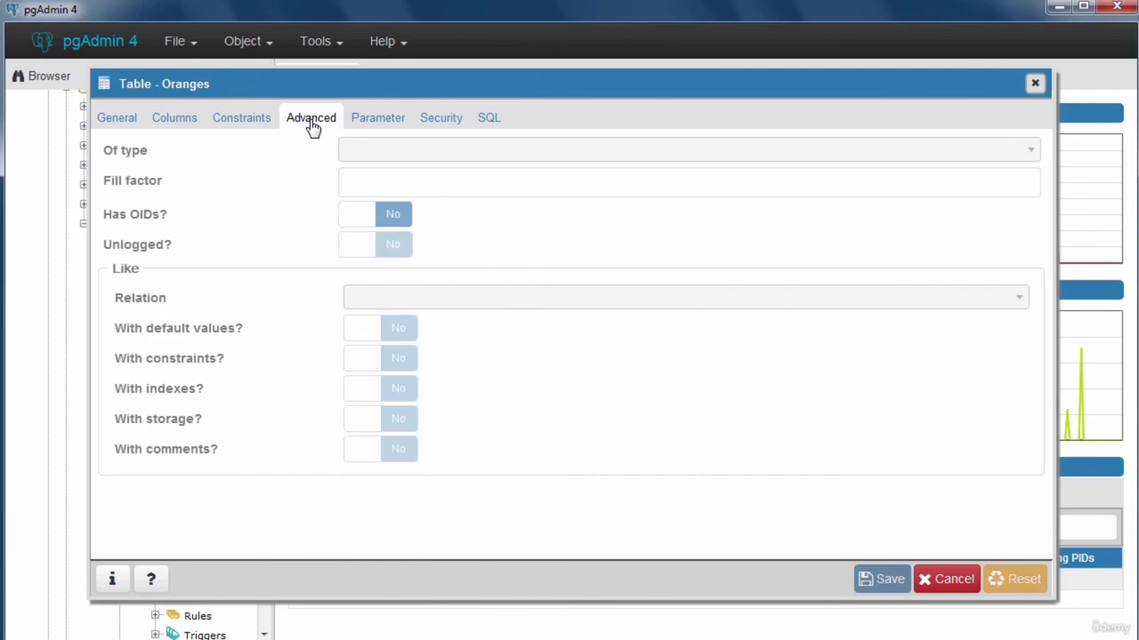
left_click(411, 125)
left_click(437, 125)
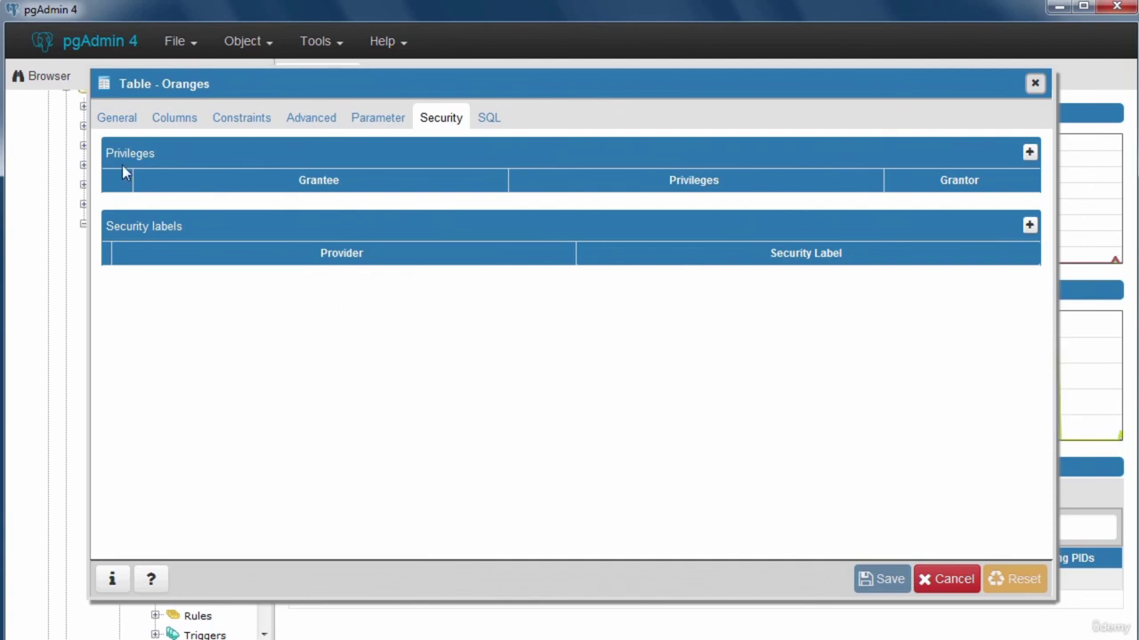
left_click(496, 123)
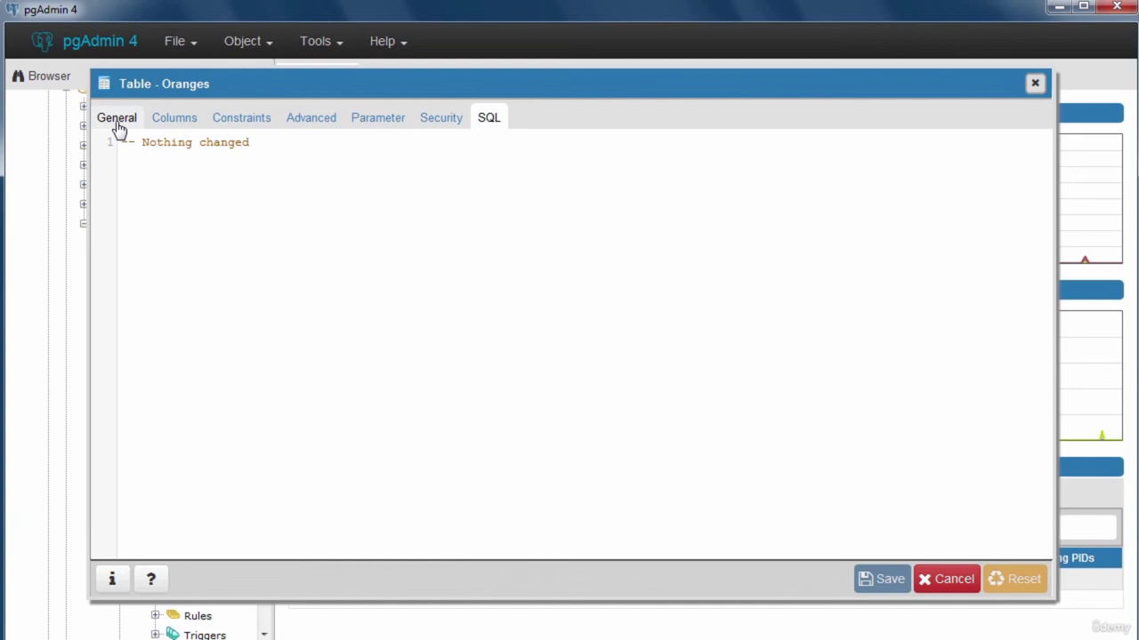
left_click(119, 129)
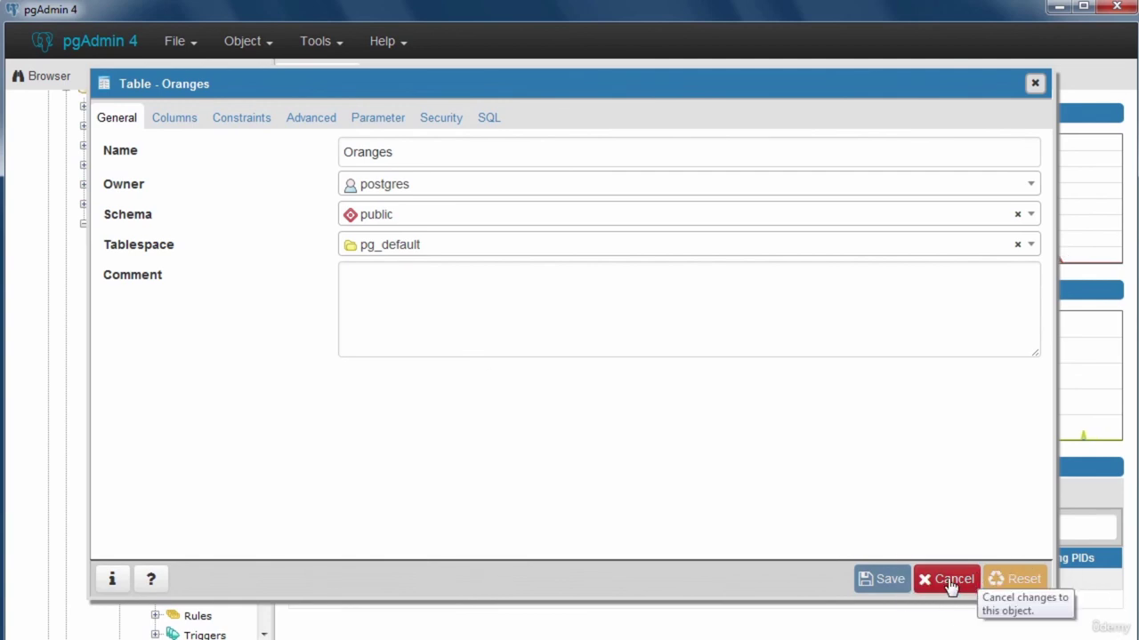
left_click(889, 579)
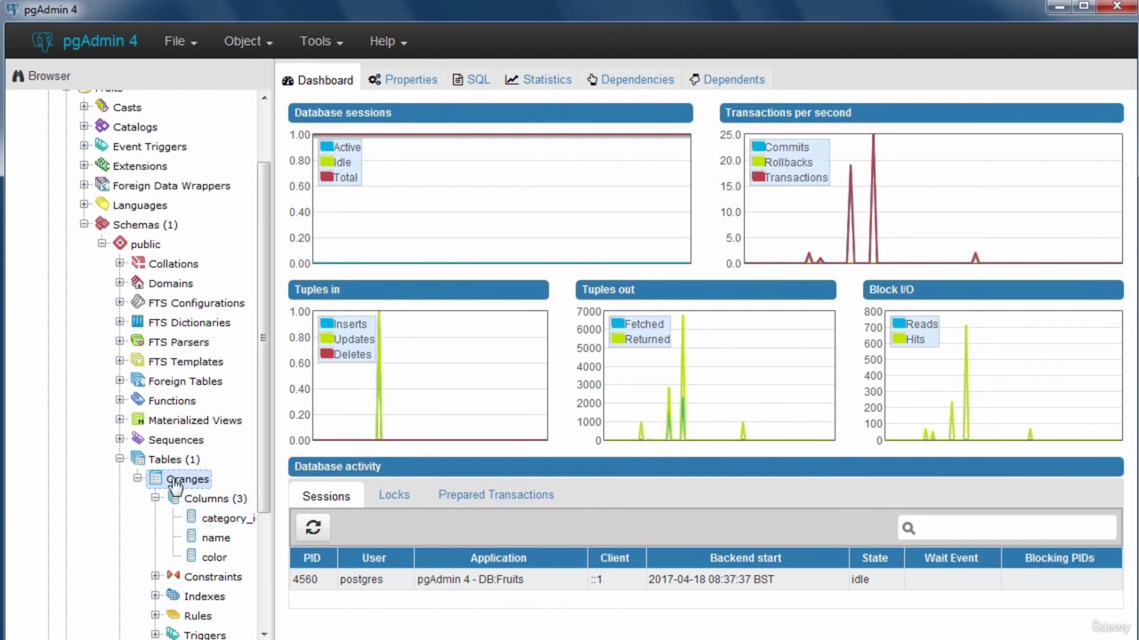
Generate the Oranges CREATE script and enlarge the editor to show all 15 lines
right_click(174, 484)
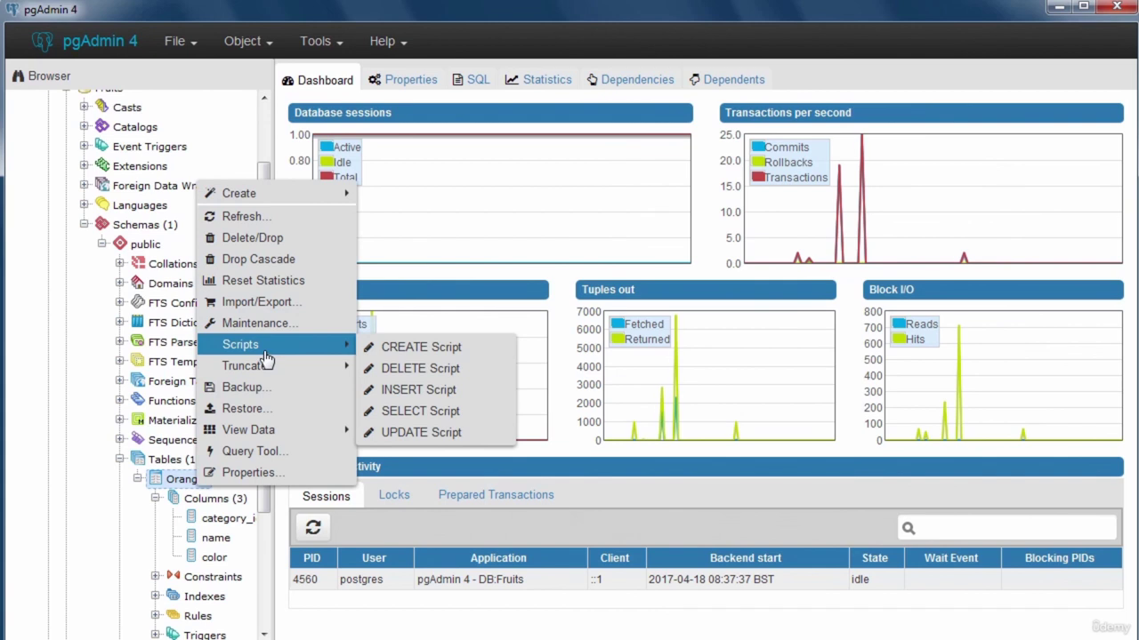
left_click(410, 348)
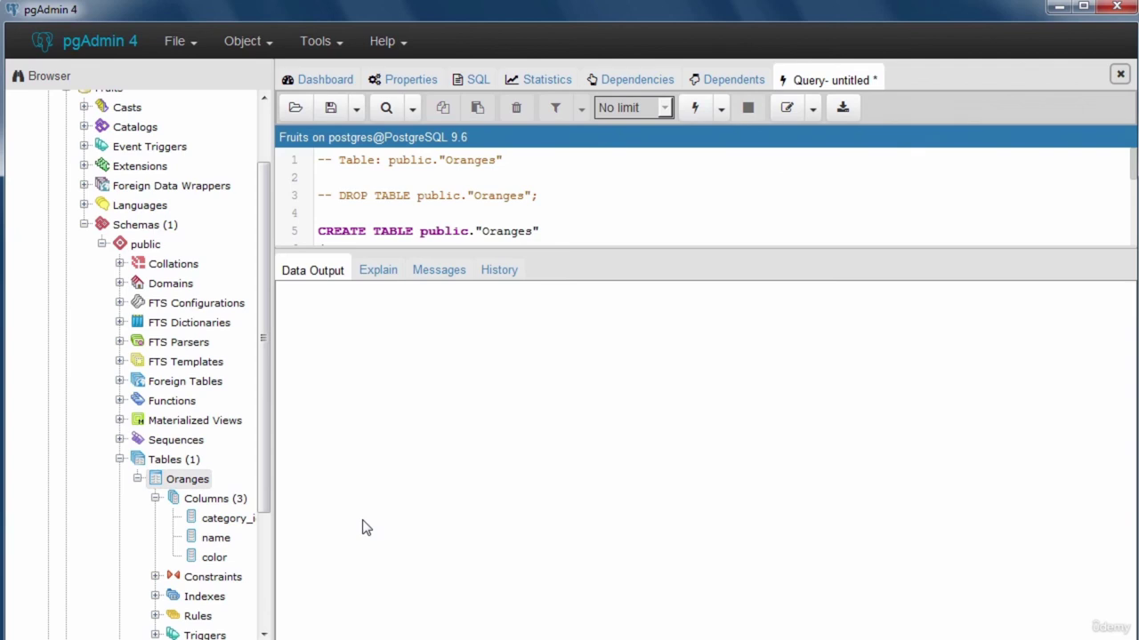
left_click(659, 246)
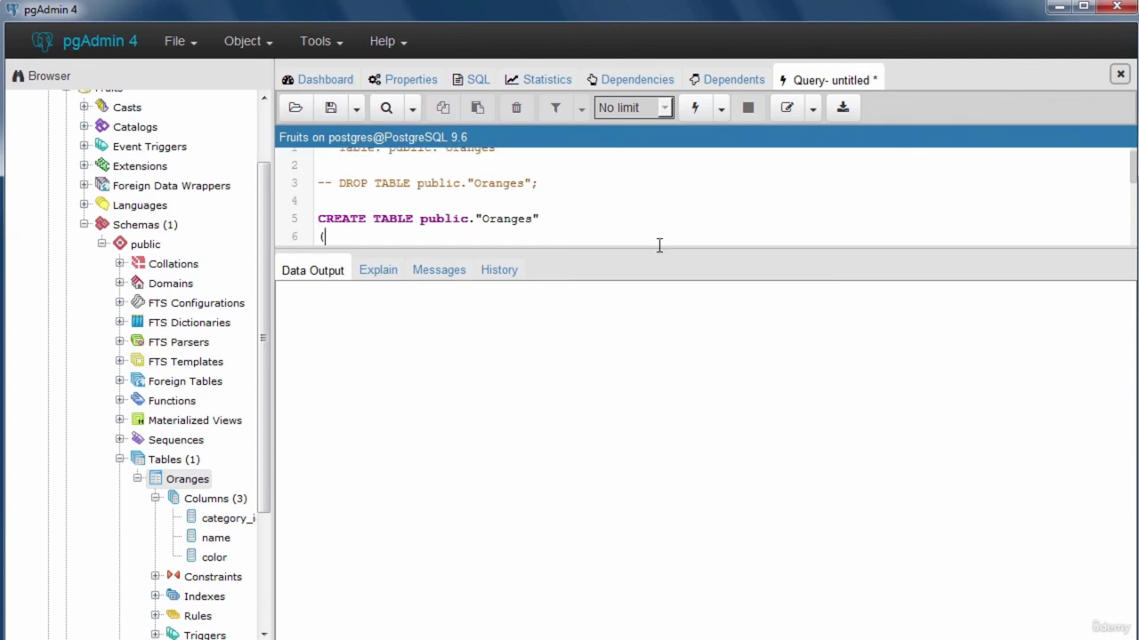
left_click_drag(647, 248, 645, 473)
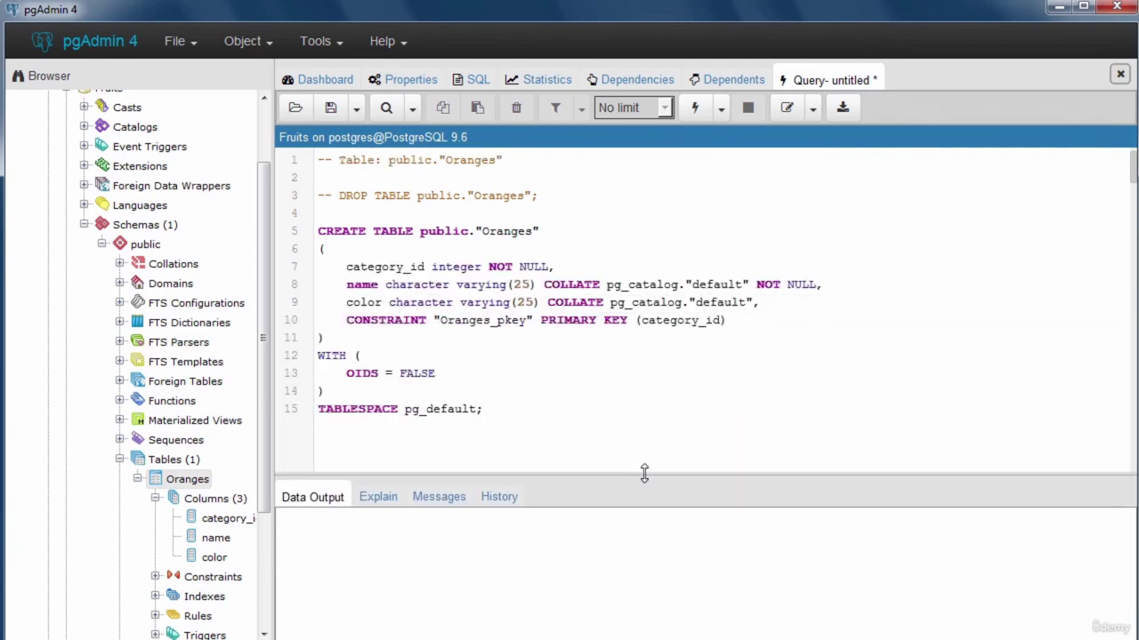